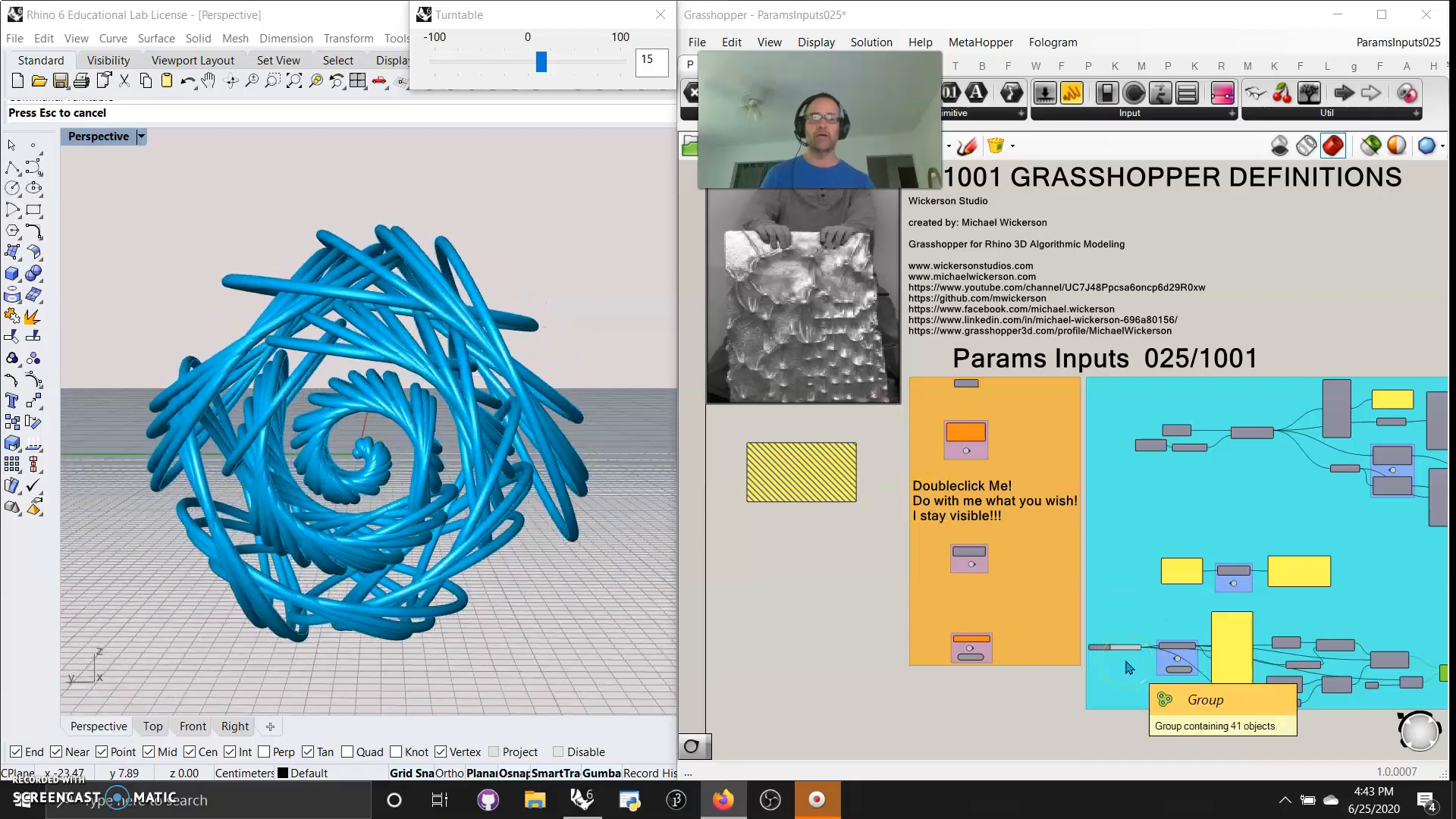
# Vary the Number Slider that feeds the Data Recorder, setting it to 6.662 and 17.595 to test the pipe thickness
pyautogui.scroll(5, 1126, 668)
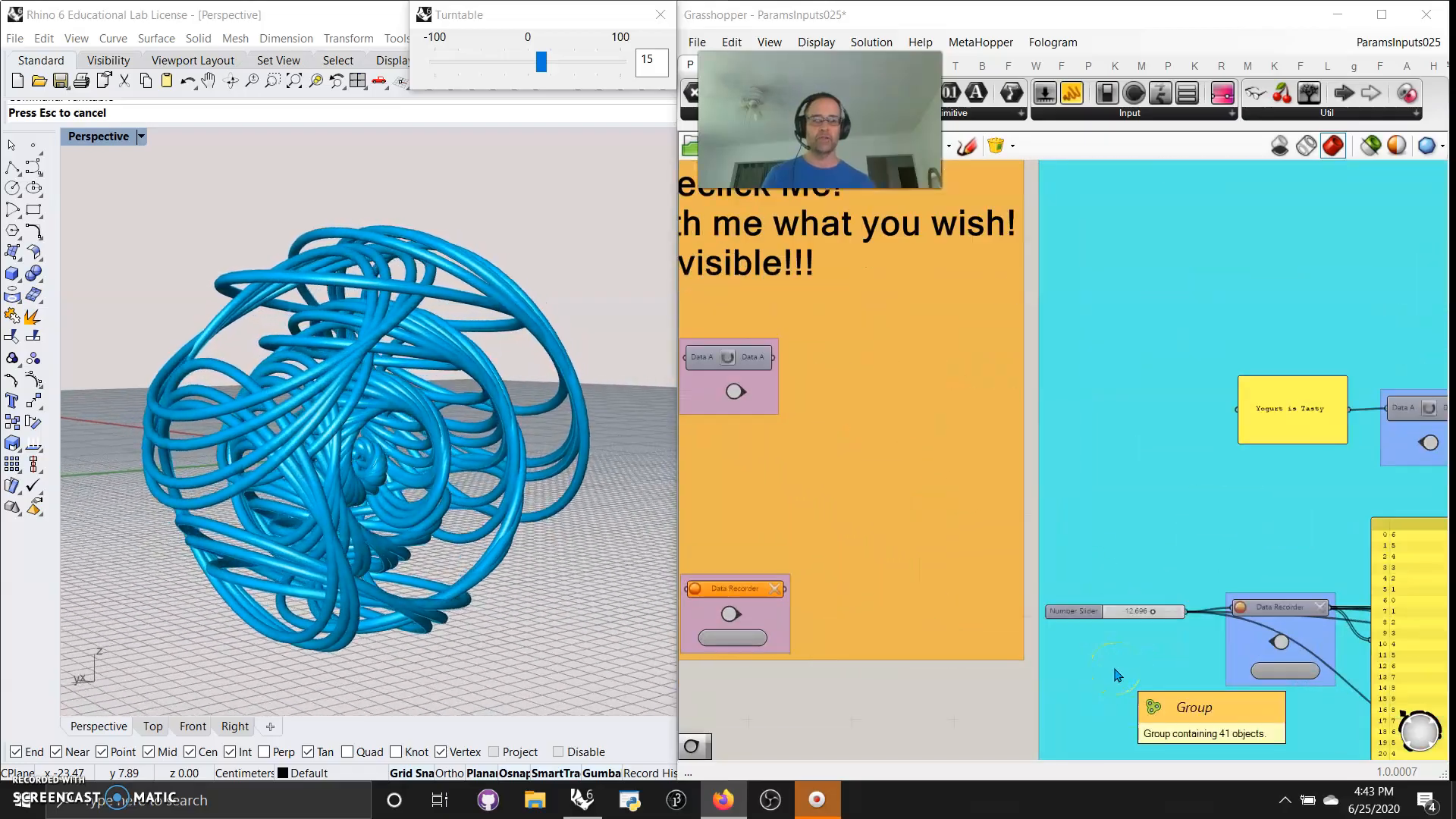
pyautogui.scroll(3, 1117, 674)
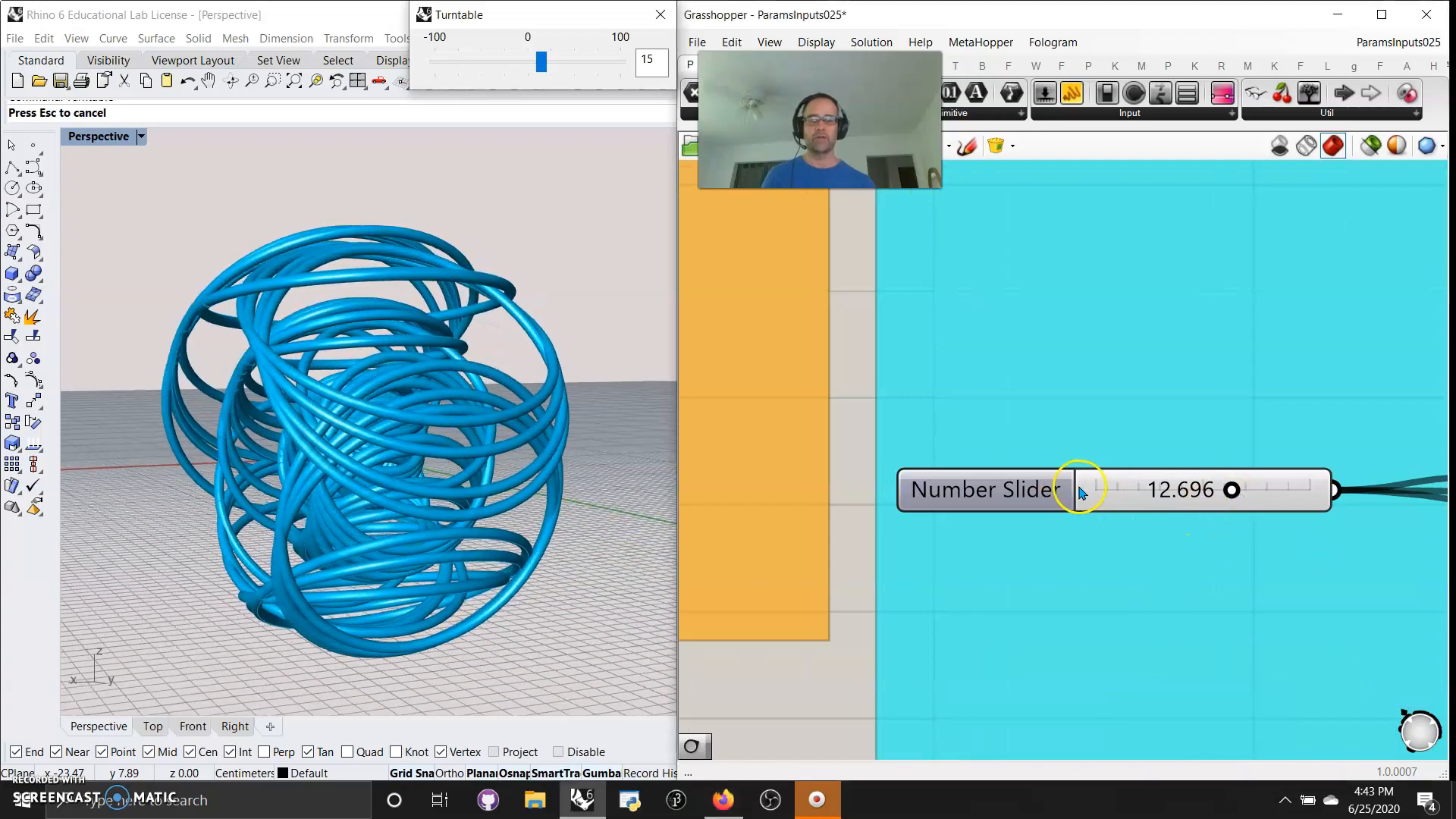
pyautogui.moveTo(1226, 491); pyautogui.dragTo(1165, 495)
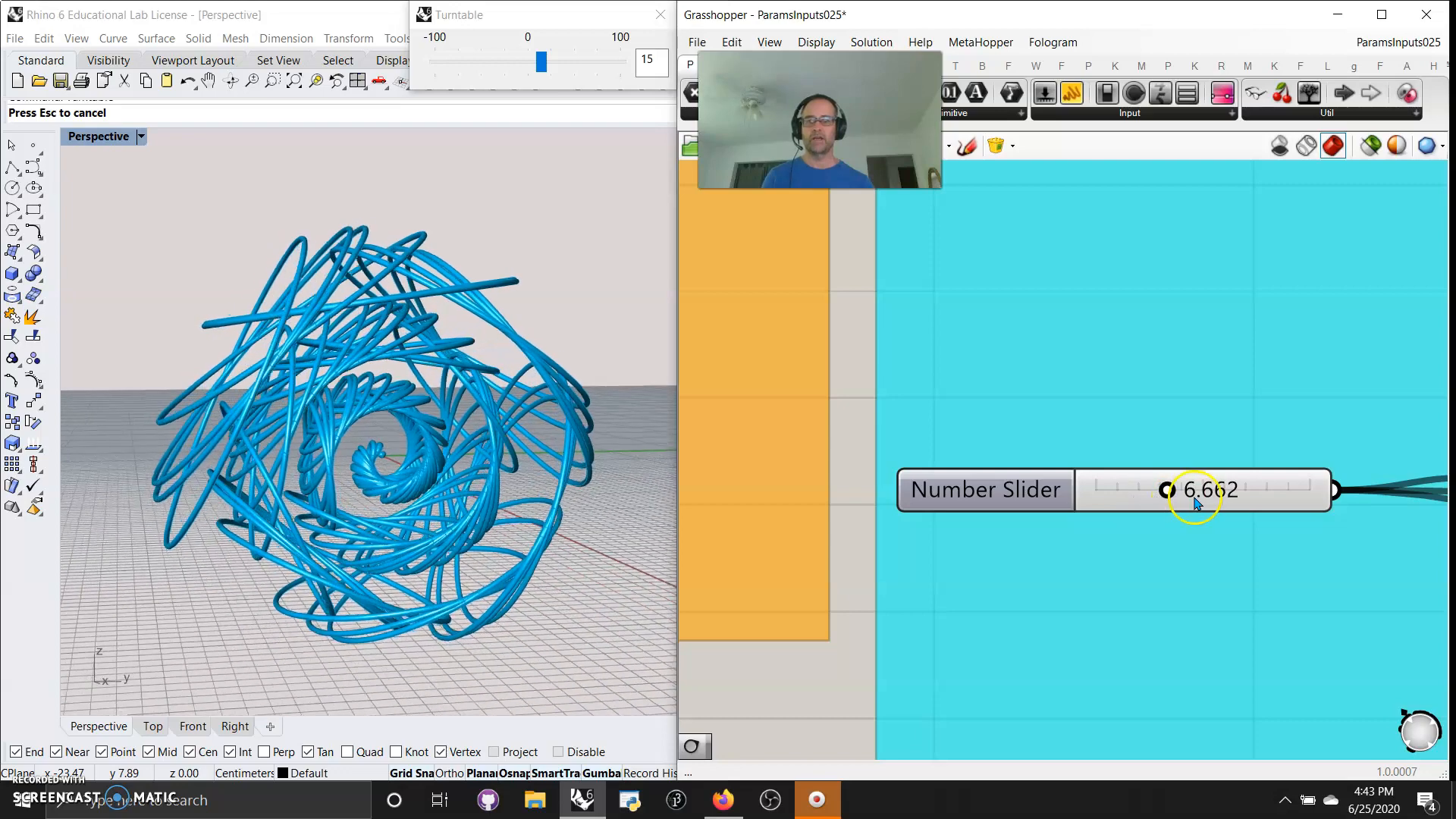
pyautogui.moveTo(1189, 492); pyautogui.dragTo(1280, 494)
pyautogui.moveTo(1211, 528); pyautogui.dragTo(1216, 521)
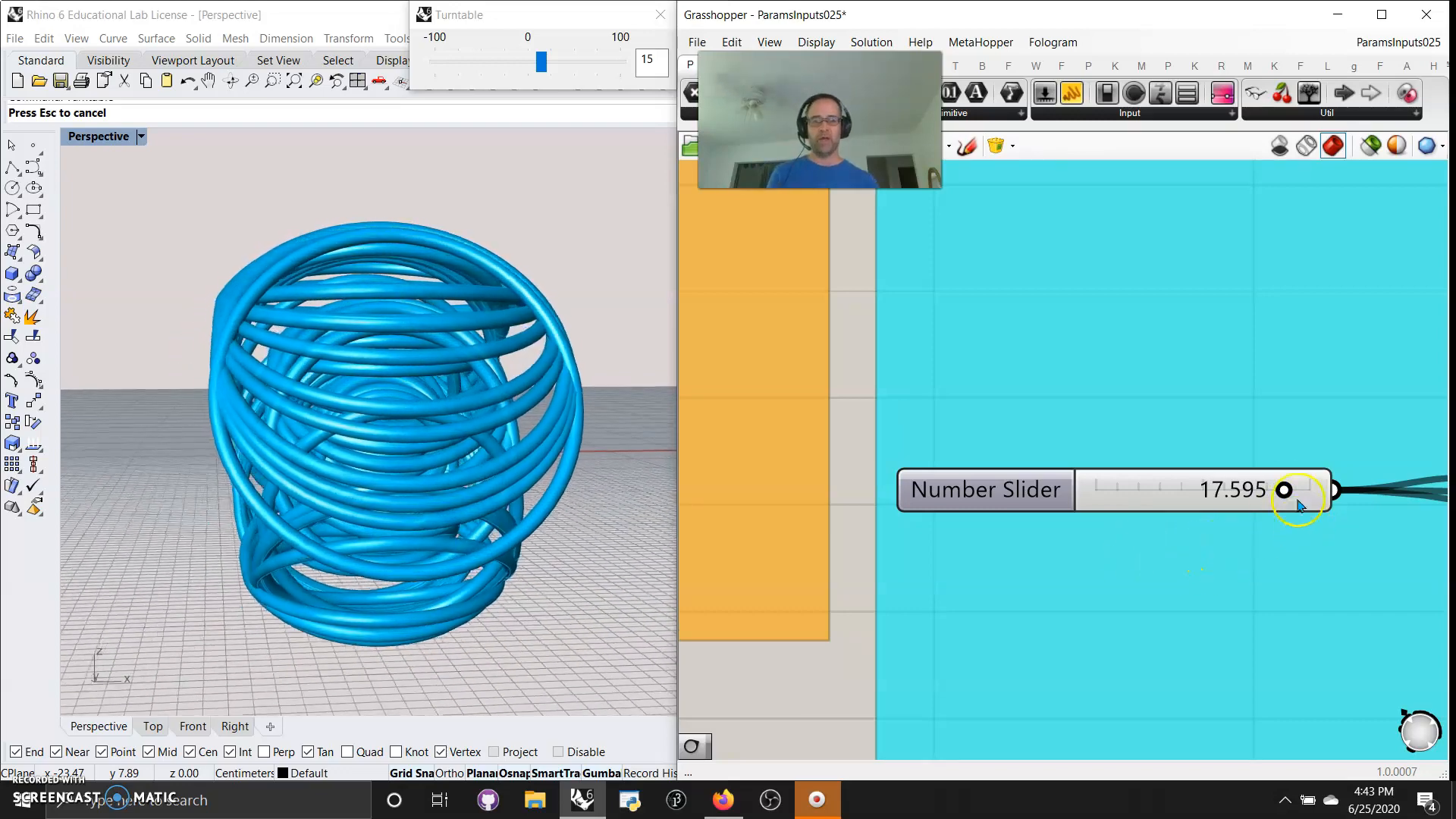
# Test the Number Slider that feeds the Data Recorder at 3.042, 7.586, 1.339 and 19.300
pyautogui.moveTo(1284, 489); pyautogui.dragTo(1128, 496)
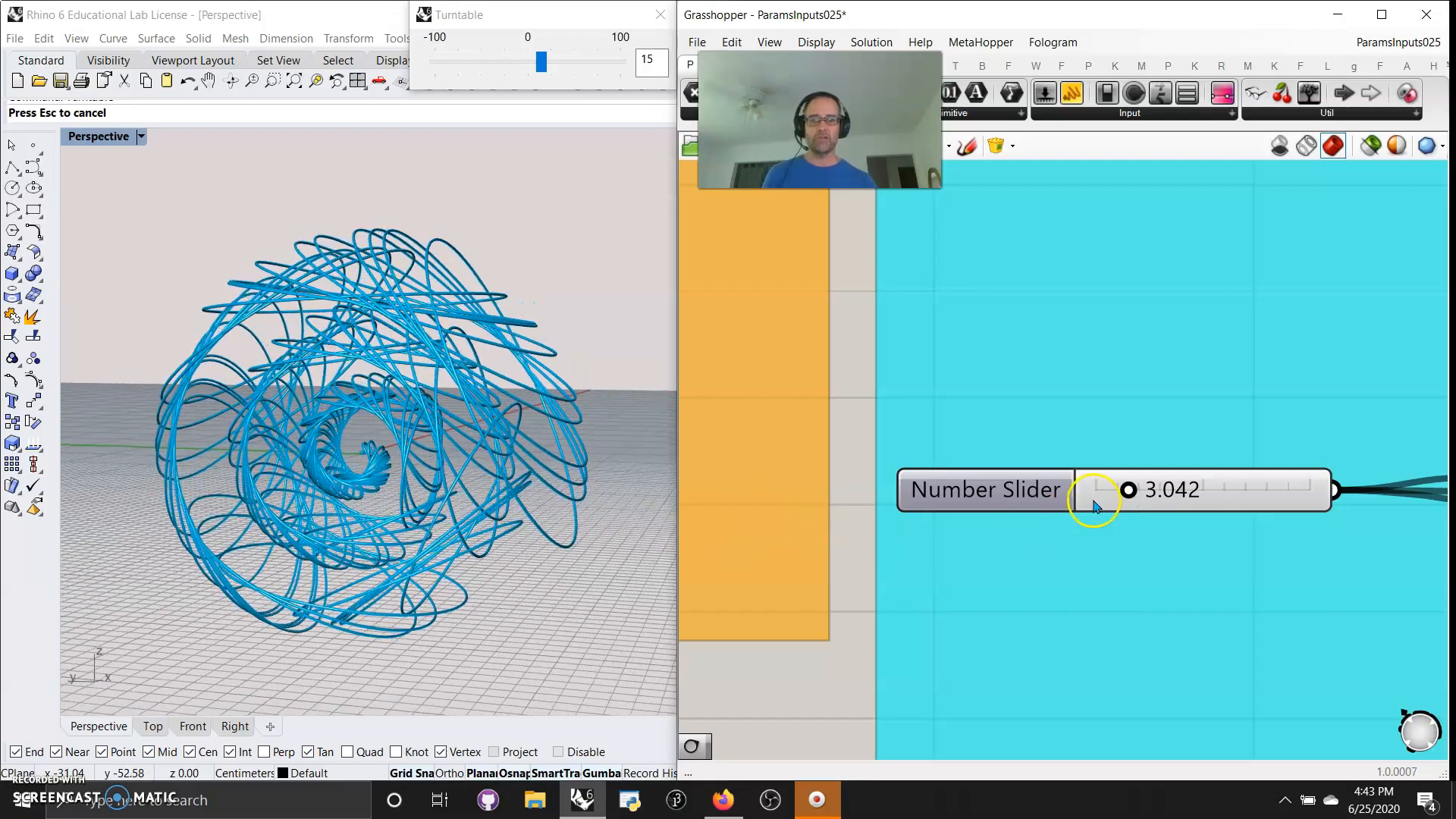
pyautogui.moveTo(1128, 493); pyautogui.dragTo(1177, 493)
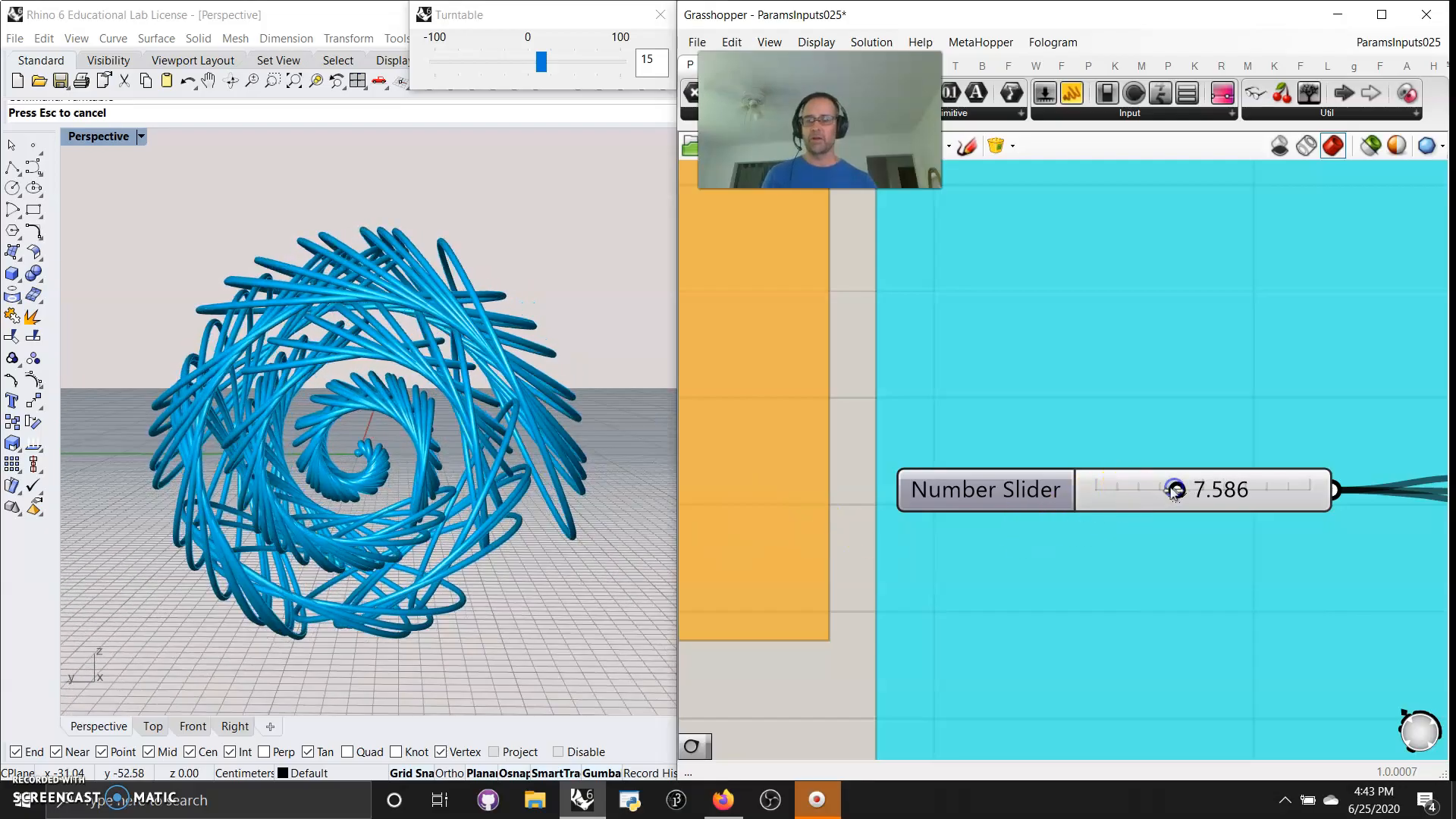
pyautogui.moveTo(1158, 491); pyautogui.dragTo(1025, 506)
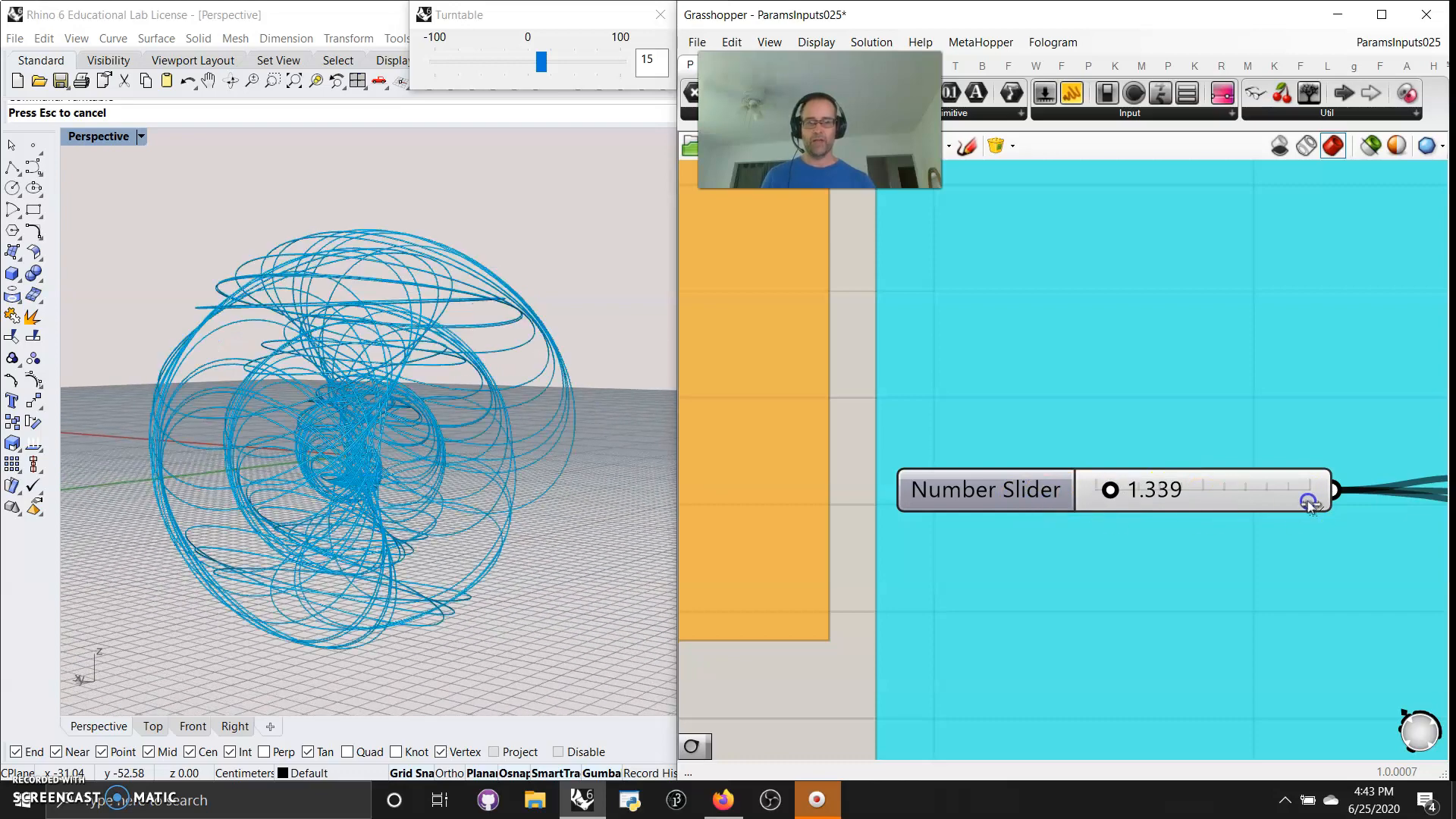
pyautogui.moveTo(1327, 494); pyautogui.dragTo(1302, 495)
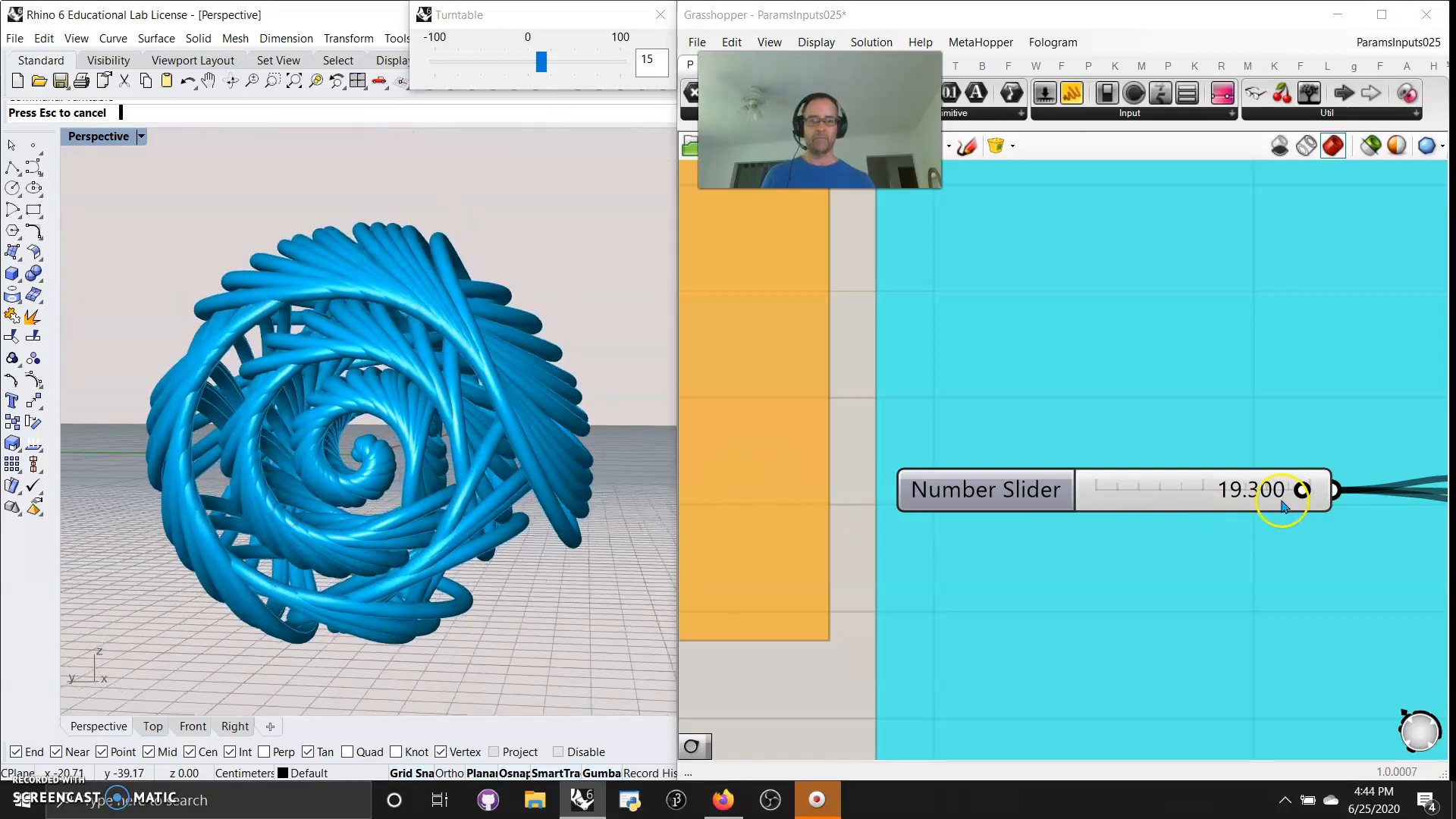
# Try the Number Slider at 0.416, 2.332 and 13.053, and view the piped form from a higher angle
pyautogui.moveTo(1301, 489); pyautogui.dragTo(1066, 496)
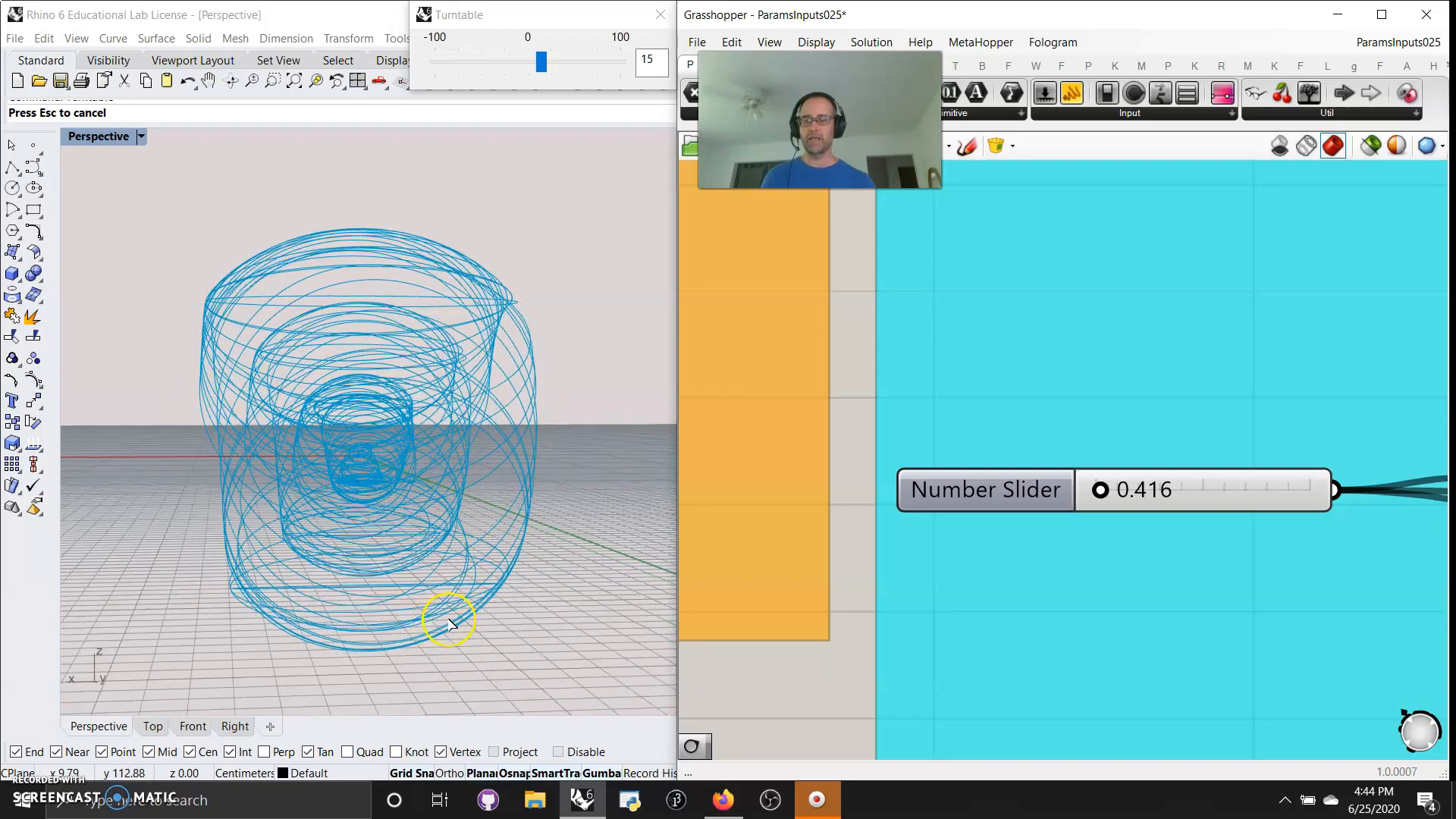
pyautogui.moveTo(1153, 492); pyautogui.dragTo(1122, 491)
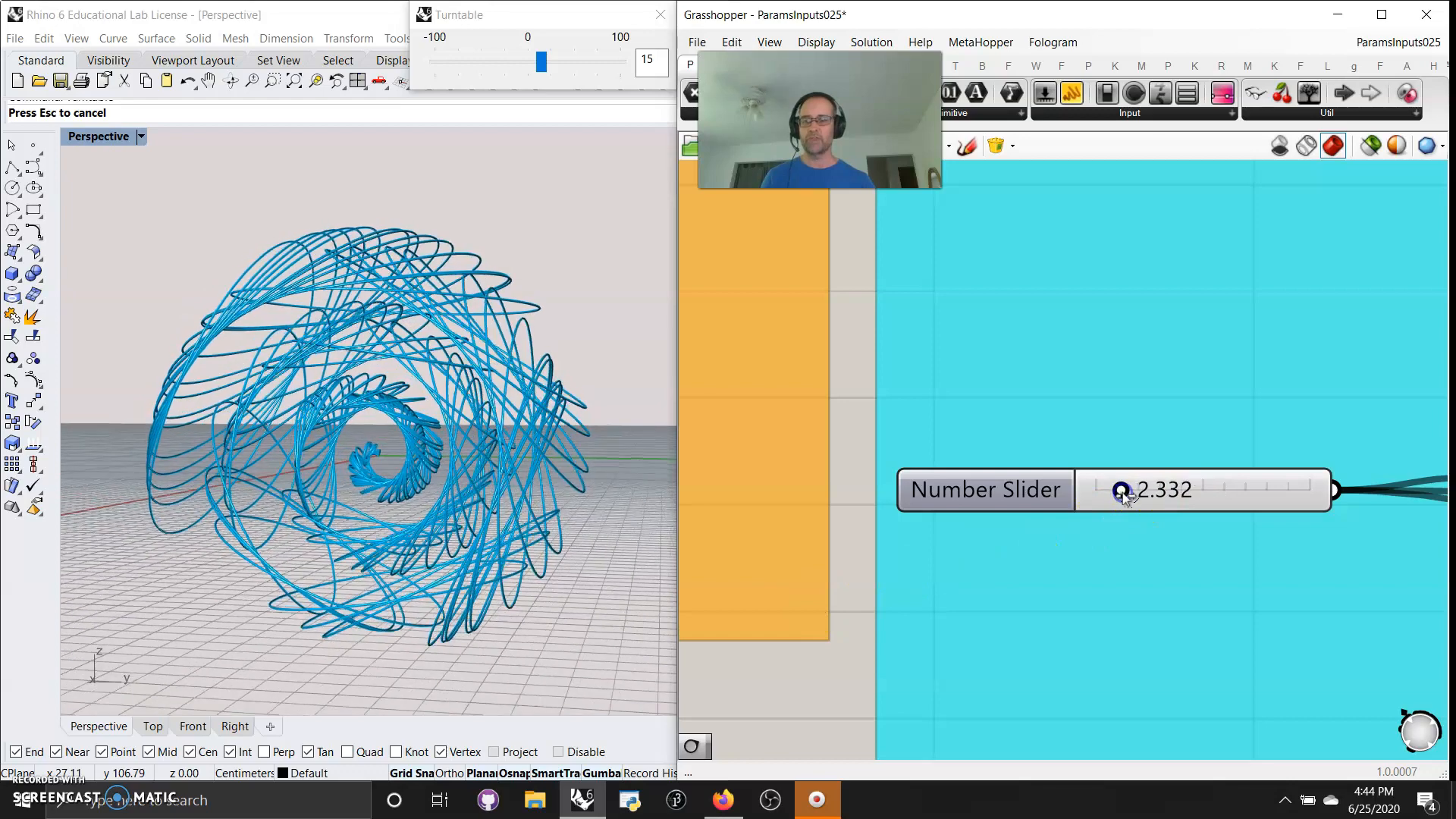
pyautogui.moveTo(1174, 493)
pyautogui.mouseDown()
pyautogui.moveTo(1214, 491)
pyautogui.moveTo(1180, 497)
pyautogui.mouseUp()
pyautogui.moveTo(508, 557); pyautogui.dragTo(562, 589, button='right')
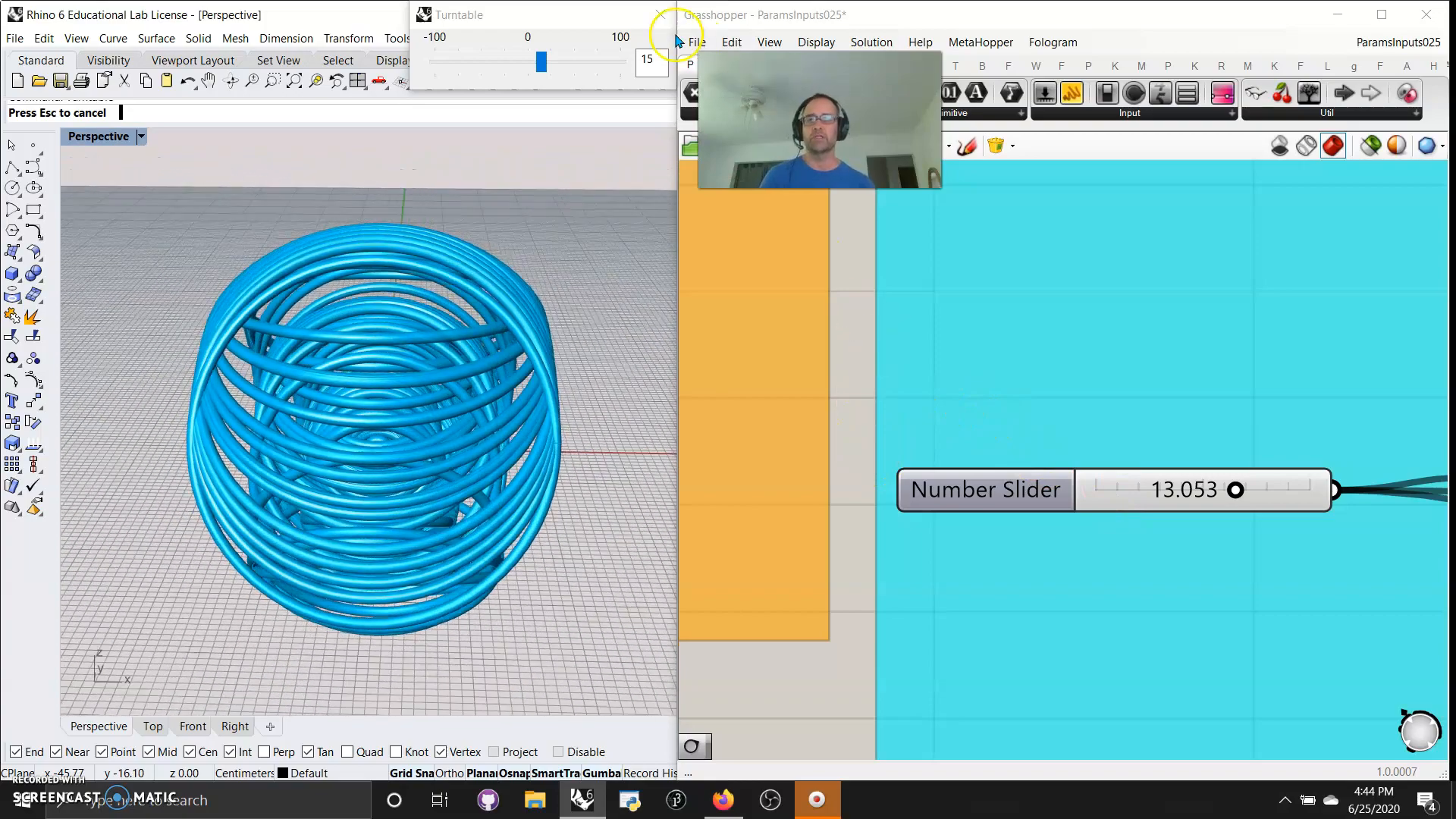
# Stop the Turntable rotation in Rhino and set the Number Slider feeding the Data Recorder to 0.000
pyautogui.click(662, 13)
pyautogui.moveTo(446, 409); pyautogui.dragTo(266, 402, button='right')
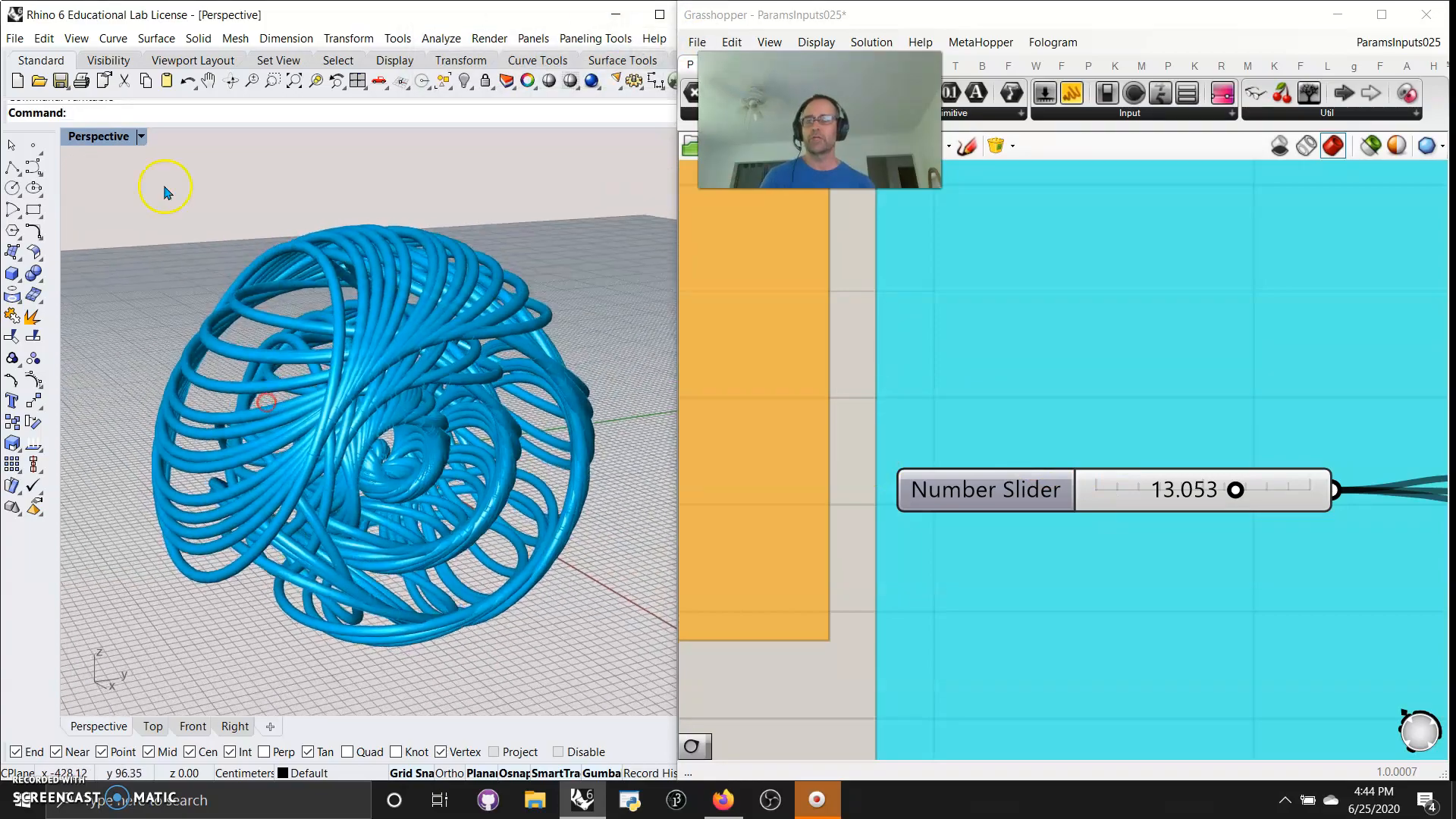
pyautogui.moveTo(1235, 491); pyautogui.dragTo(1088, 500)
pyautogui.scroll(-5, 1083, 485)
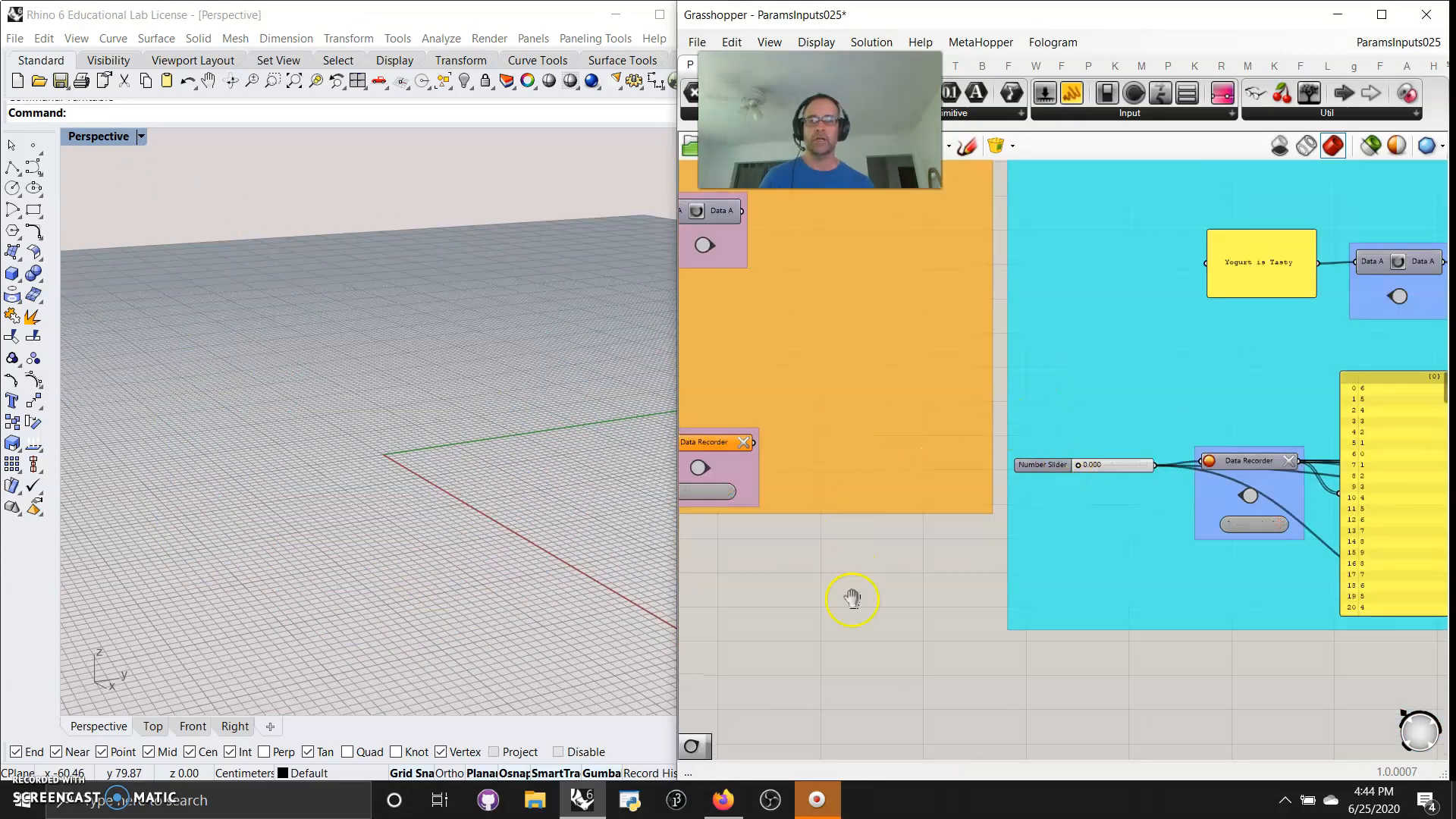
# Examine the Params Input and Util component lists, including the description of Bifocals
pyautogui.moveTo(852, 598); pyautogui.dragTo(1017, 291, button='right')
pyautogui.scroll(-5, 1001, 484)
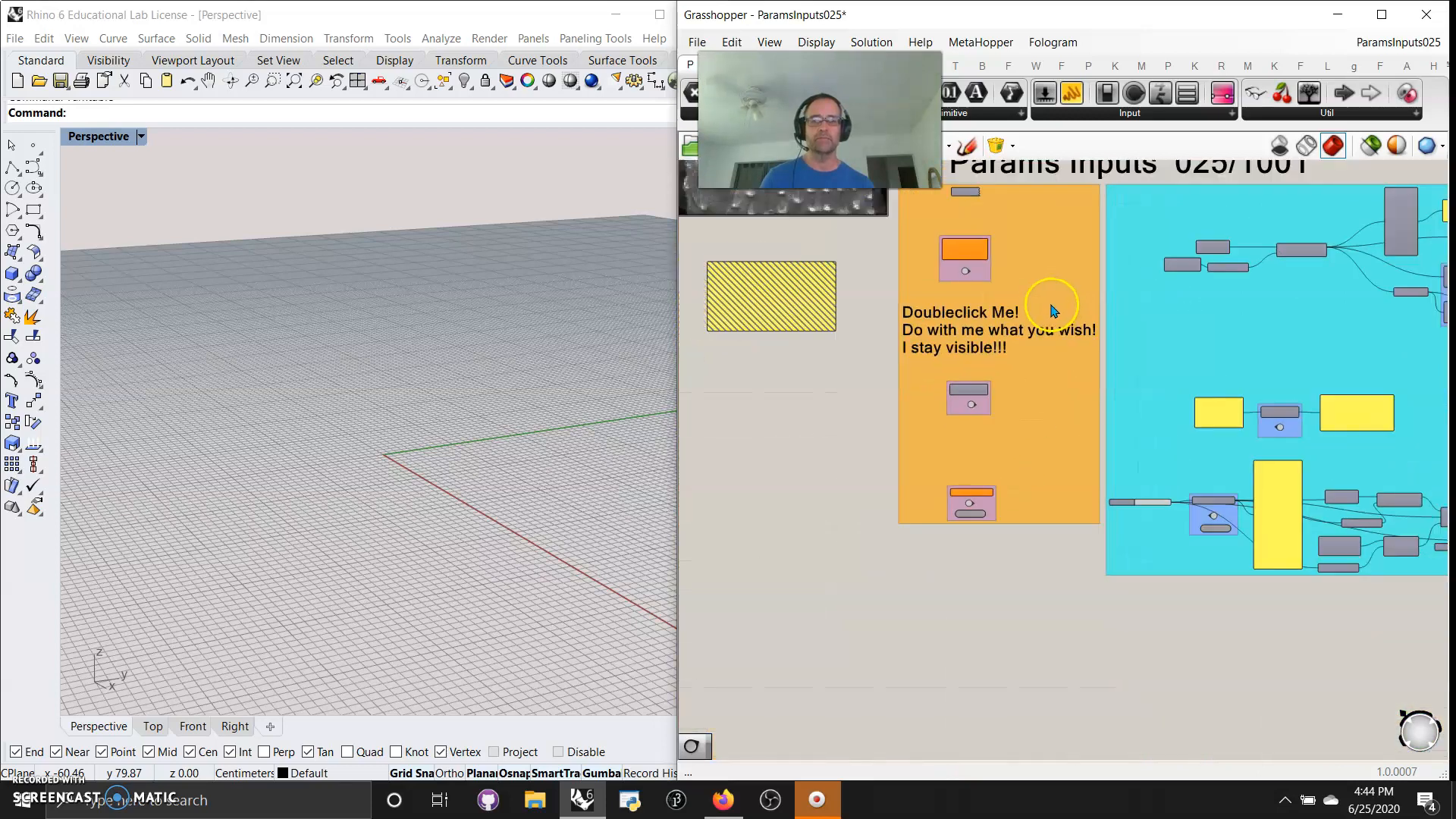
pyautogui.click(1141, 112)
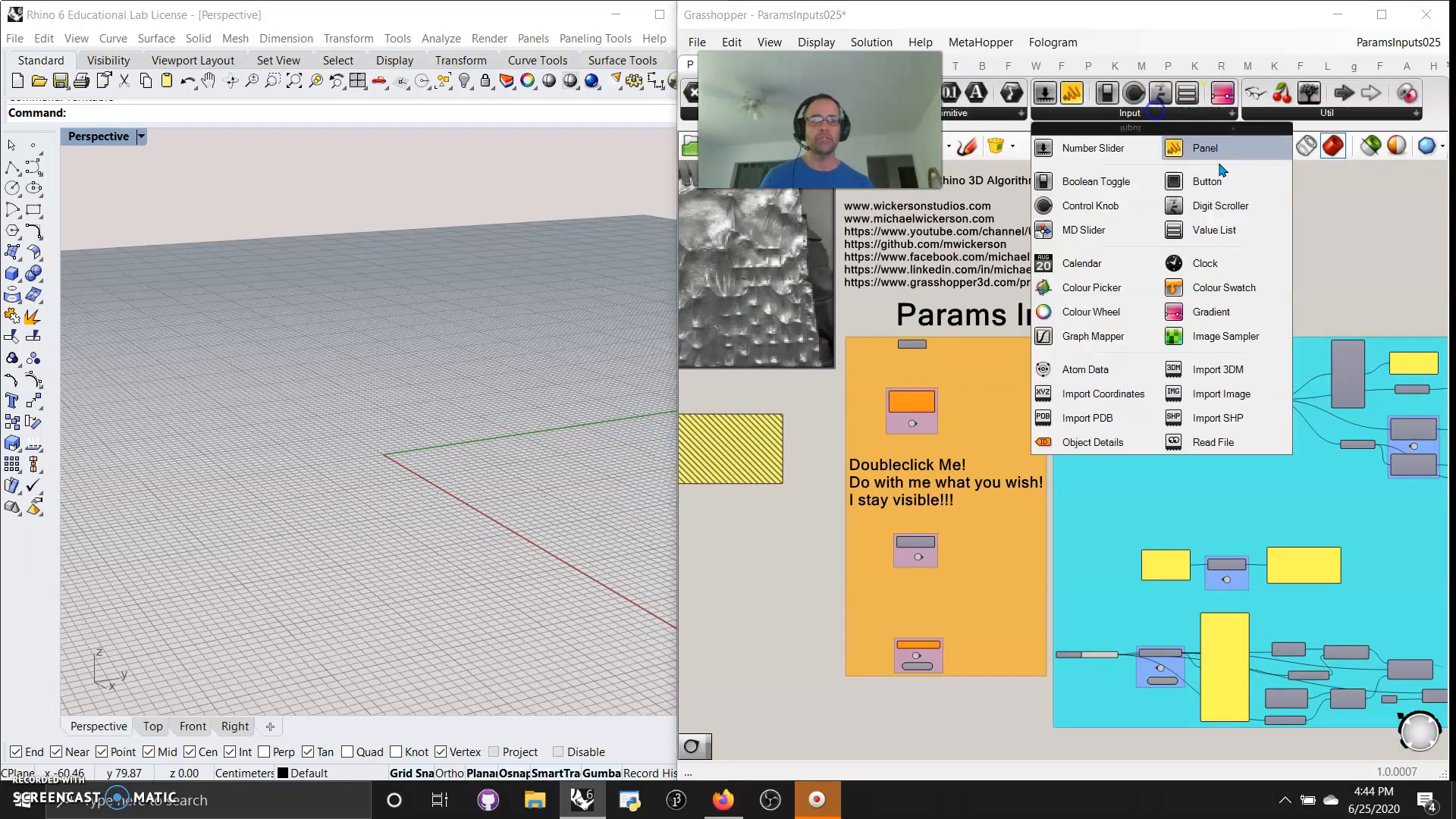
pyautogui.click(1317, 115)
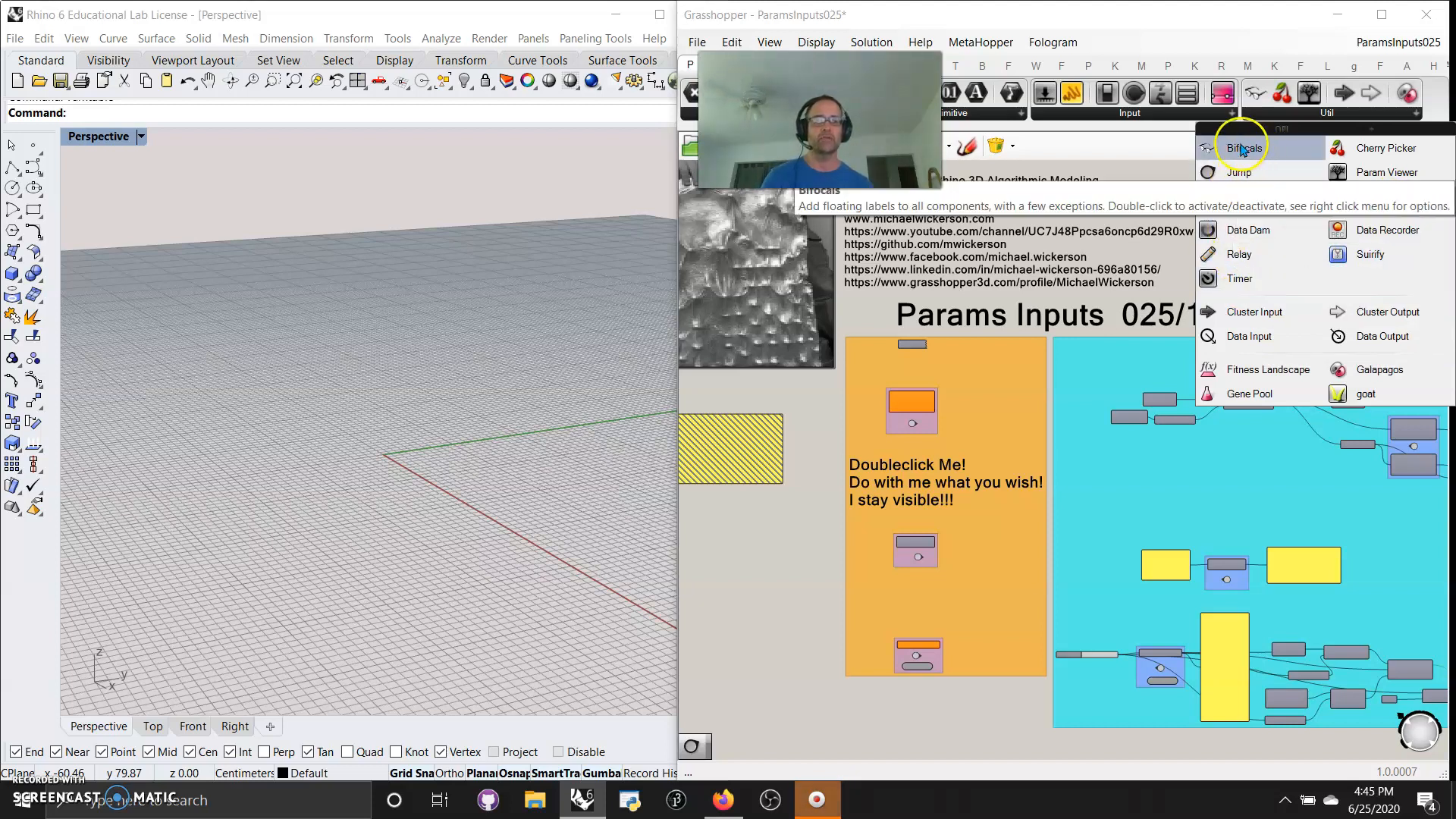
pyautogui.scroll(-3, 753, 578)
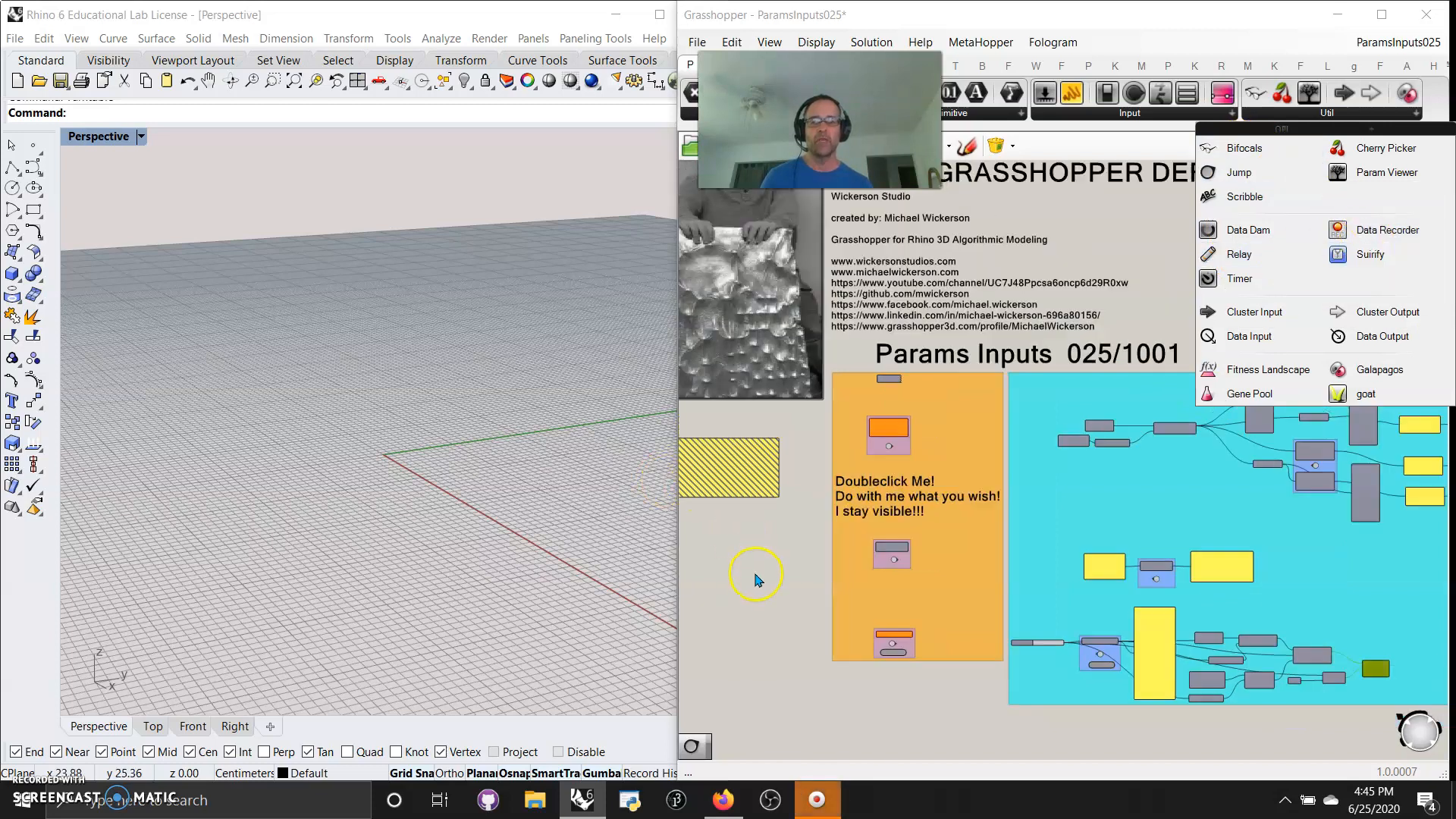
# Use the Bifocals component above the Cherry Picker to show floating name labels on the components
pyautogui.moveTo(753, 493); pyautogui.dragTo(806, 599, button='right')
pyautogui.scroll(5, 861, 504)
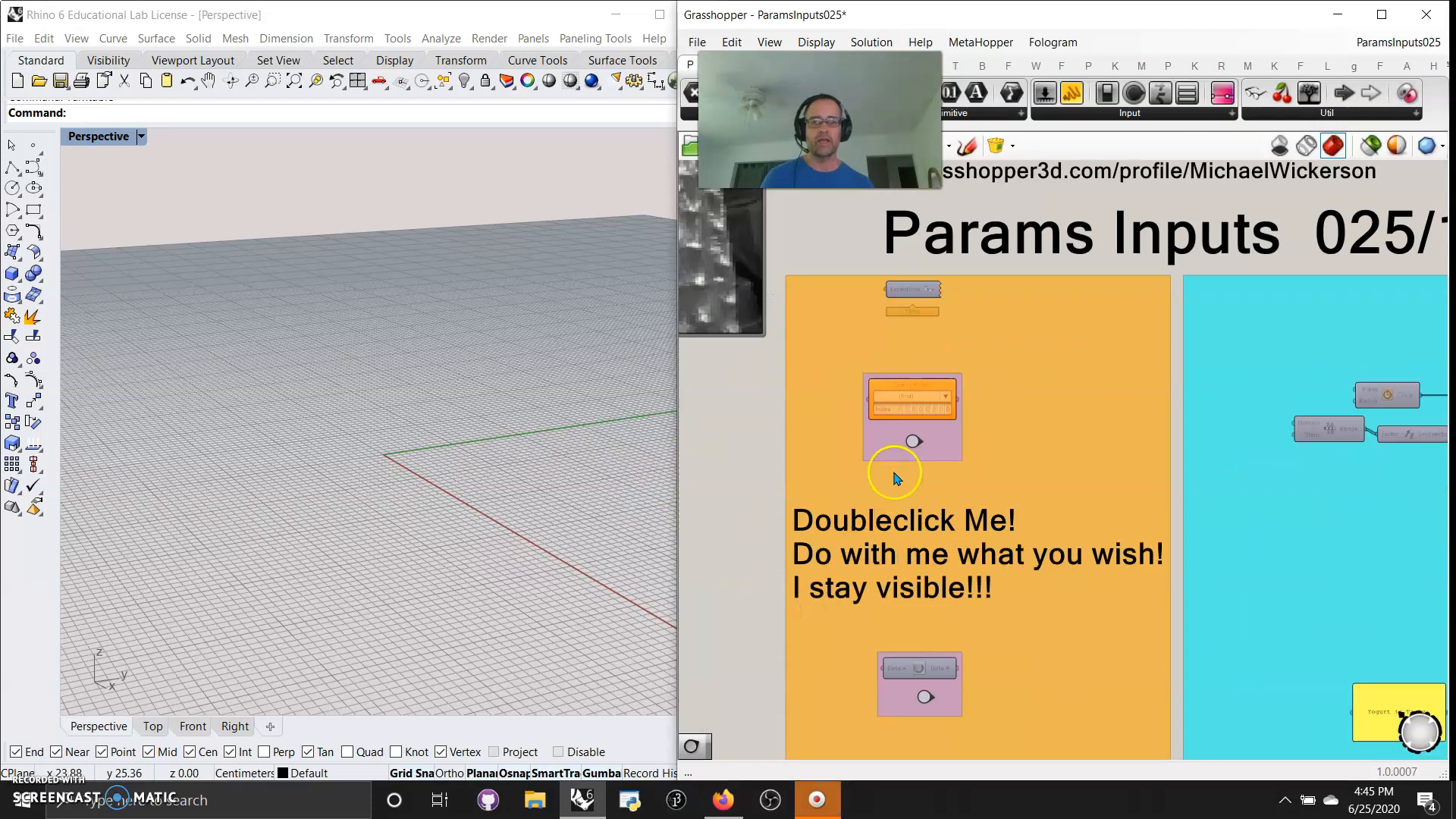
pyautogui.moveTo(799, 353); pyautogui.dragTo(748, 529, button='right')
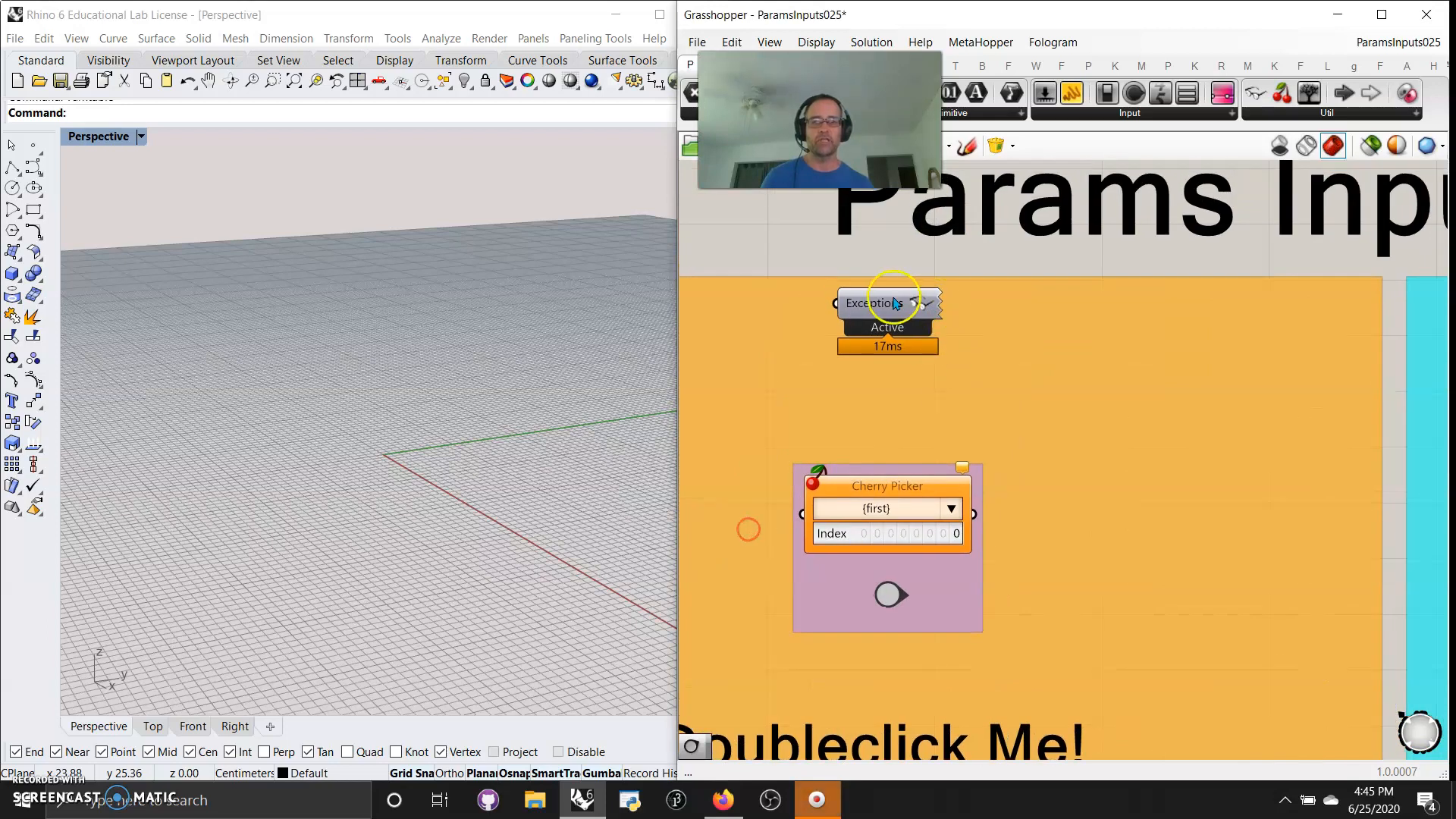
pyautogui.rightClick(885, 301)
pyautogui.rightClick(789, 249)
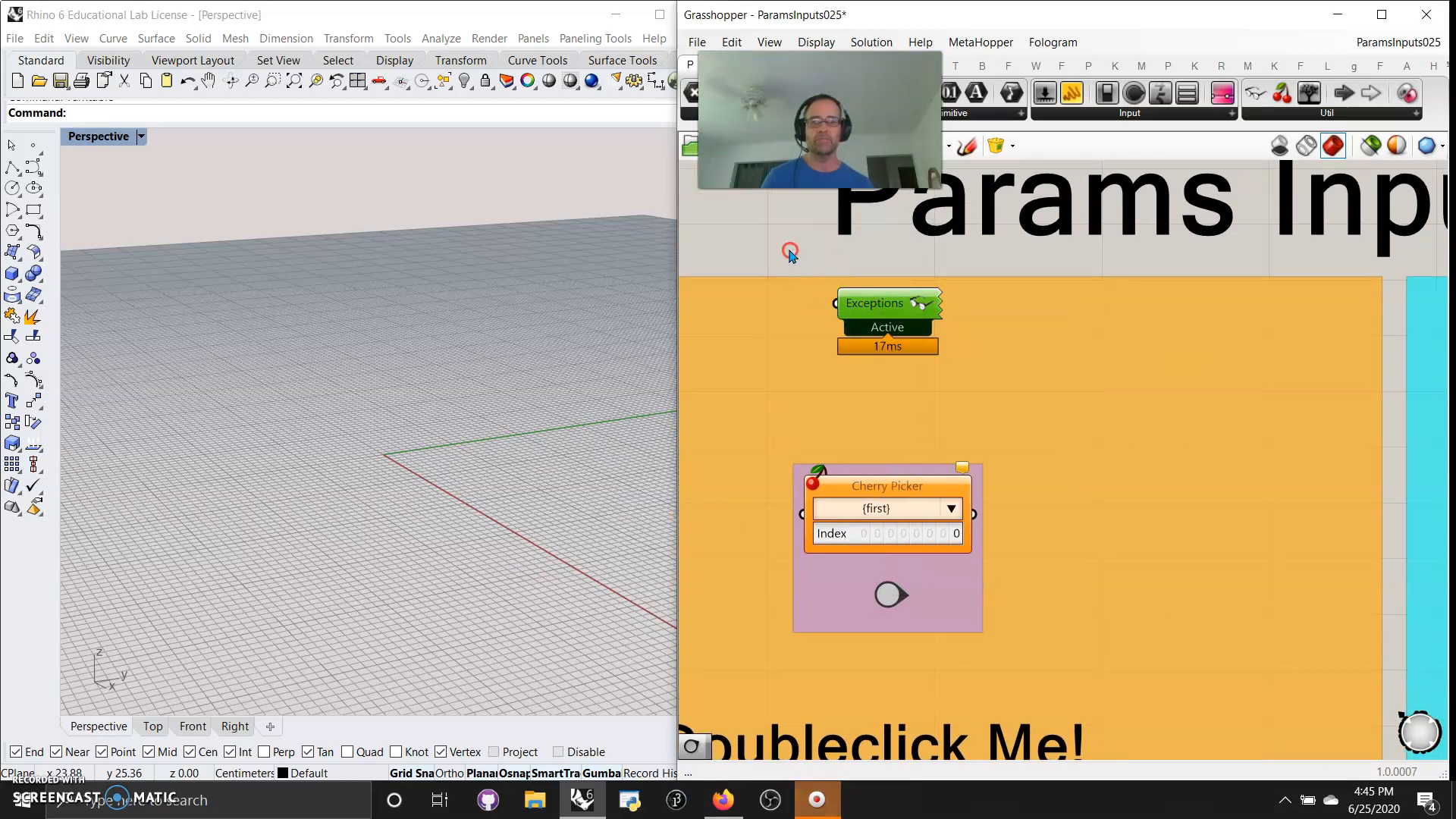
pyautogui.click(838, 300)
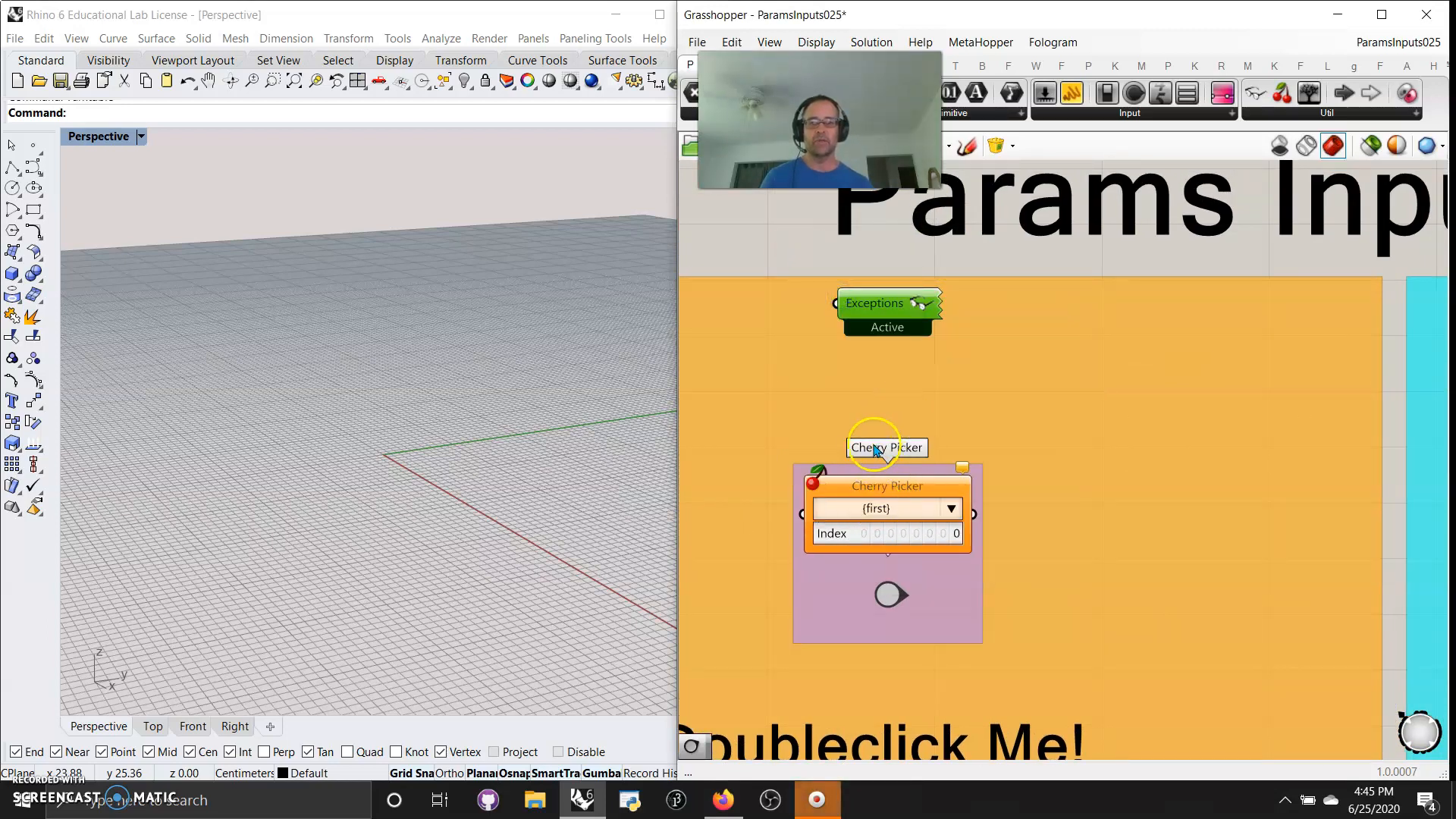
# Try to rename the Circle component in the group to sdfsd
pyautogui.moveTo(1314, 278); pyautogui.dragTo(867, 196, button='right')
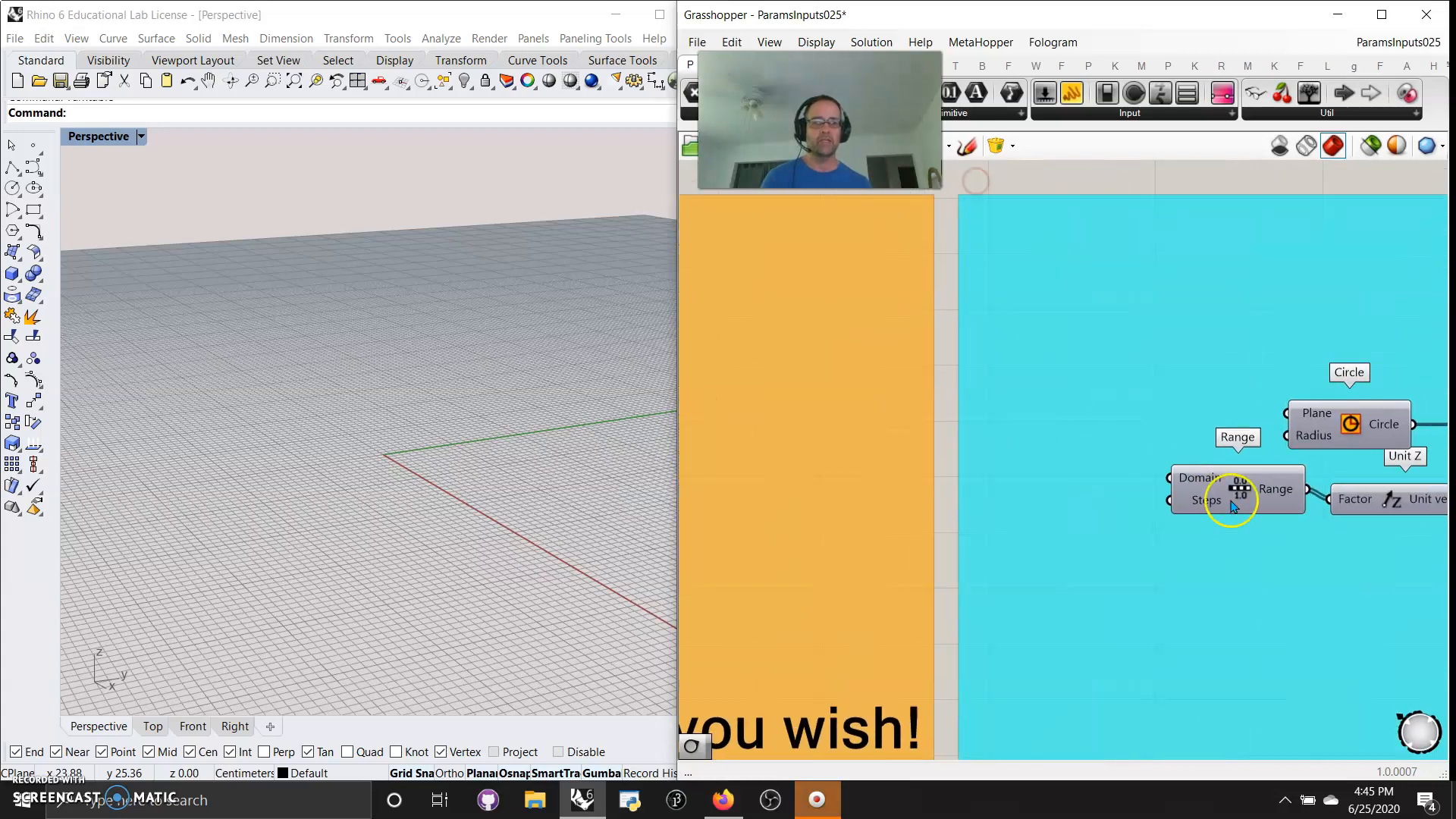
pyautogui.moveTo(1339, 494); pyautogui.dragTo(1104, 470, button='right')
pyautogui.rightClick(1118, 399)
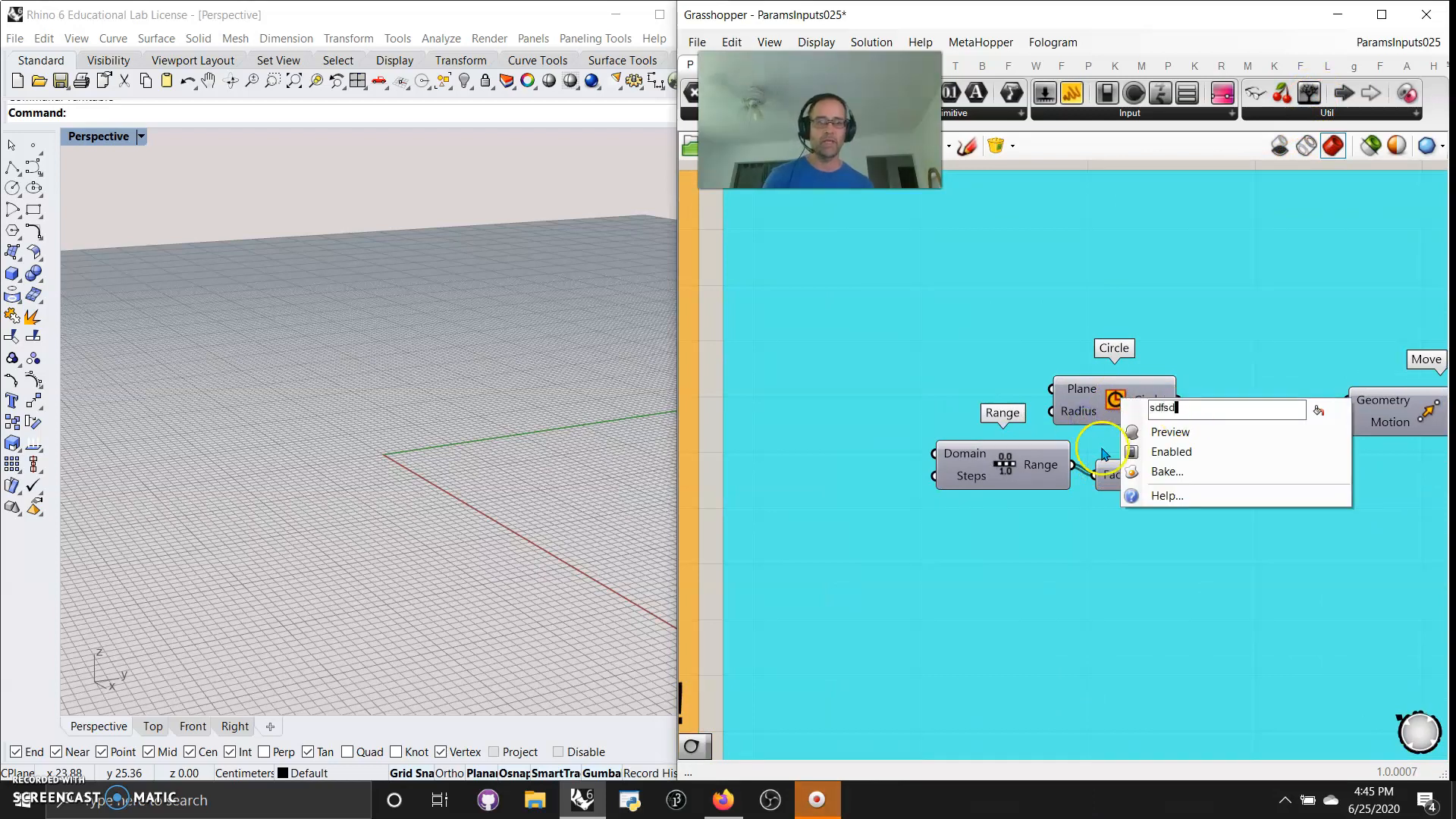
pyautogui.click(1201, 210)
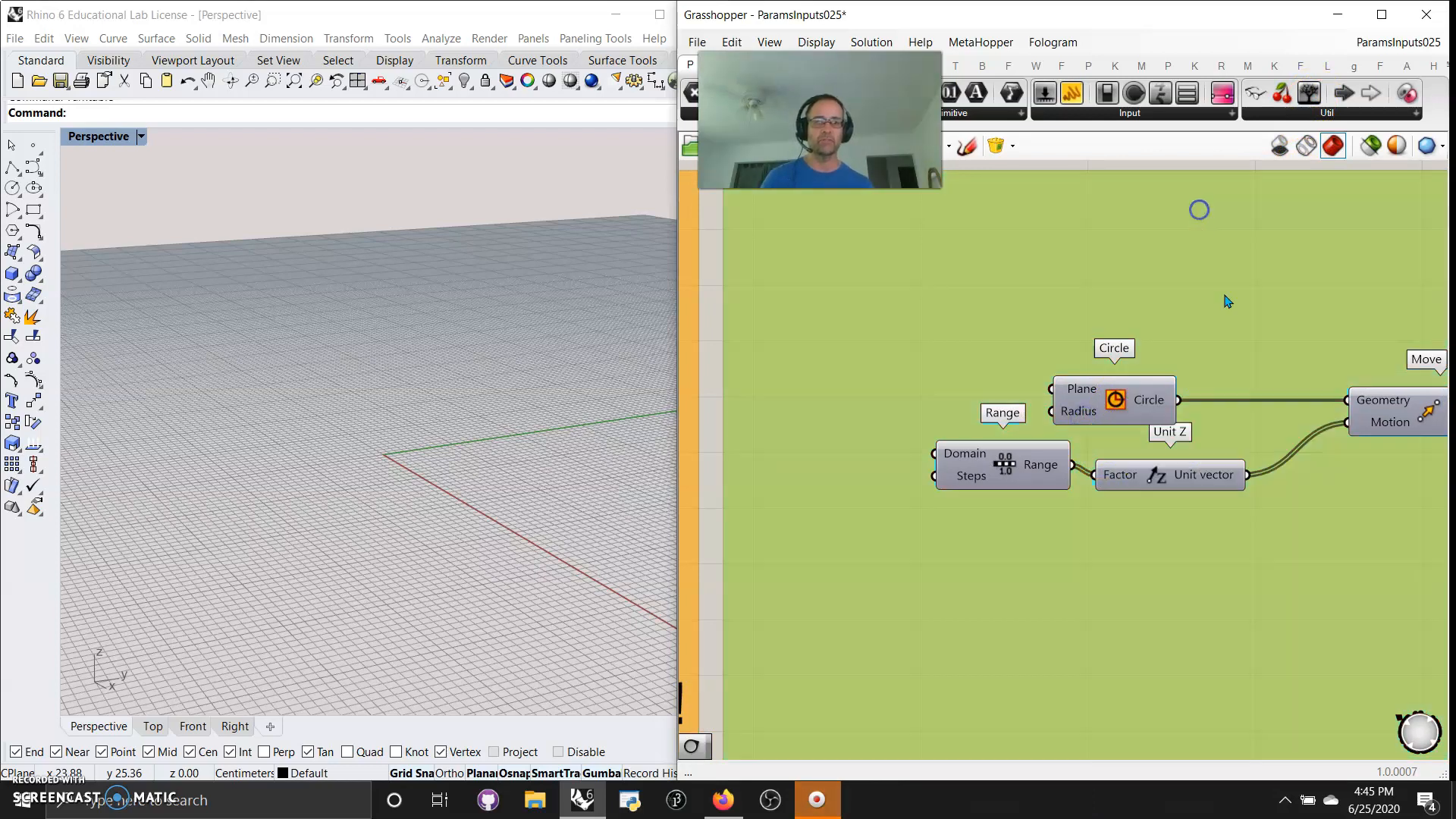
pyautogui.rightClick(1116, 404)
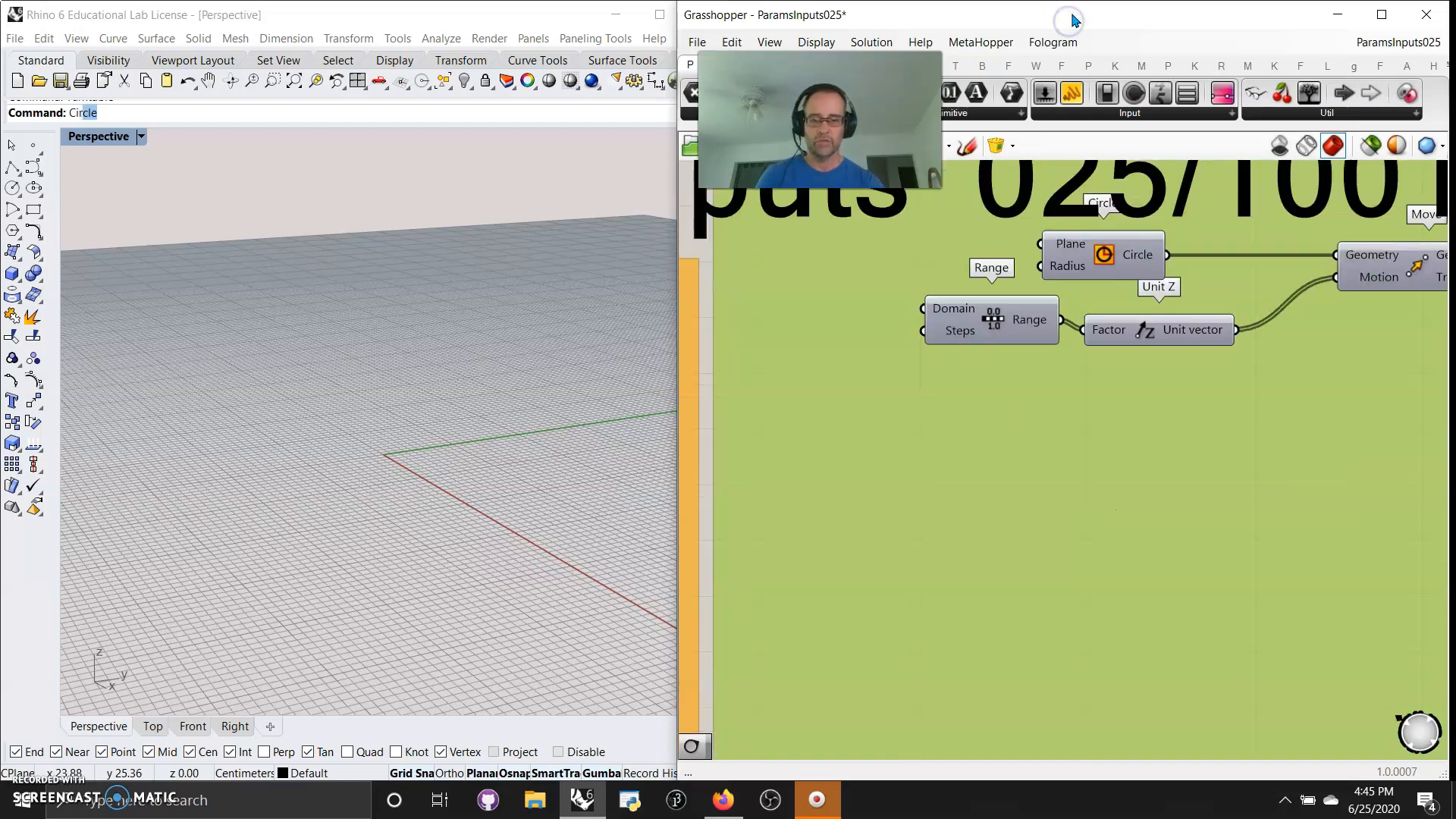
pyautogui.write('cle')
pyautogui.rightClick(388, 262)
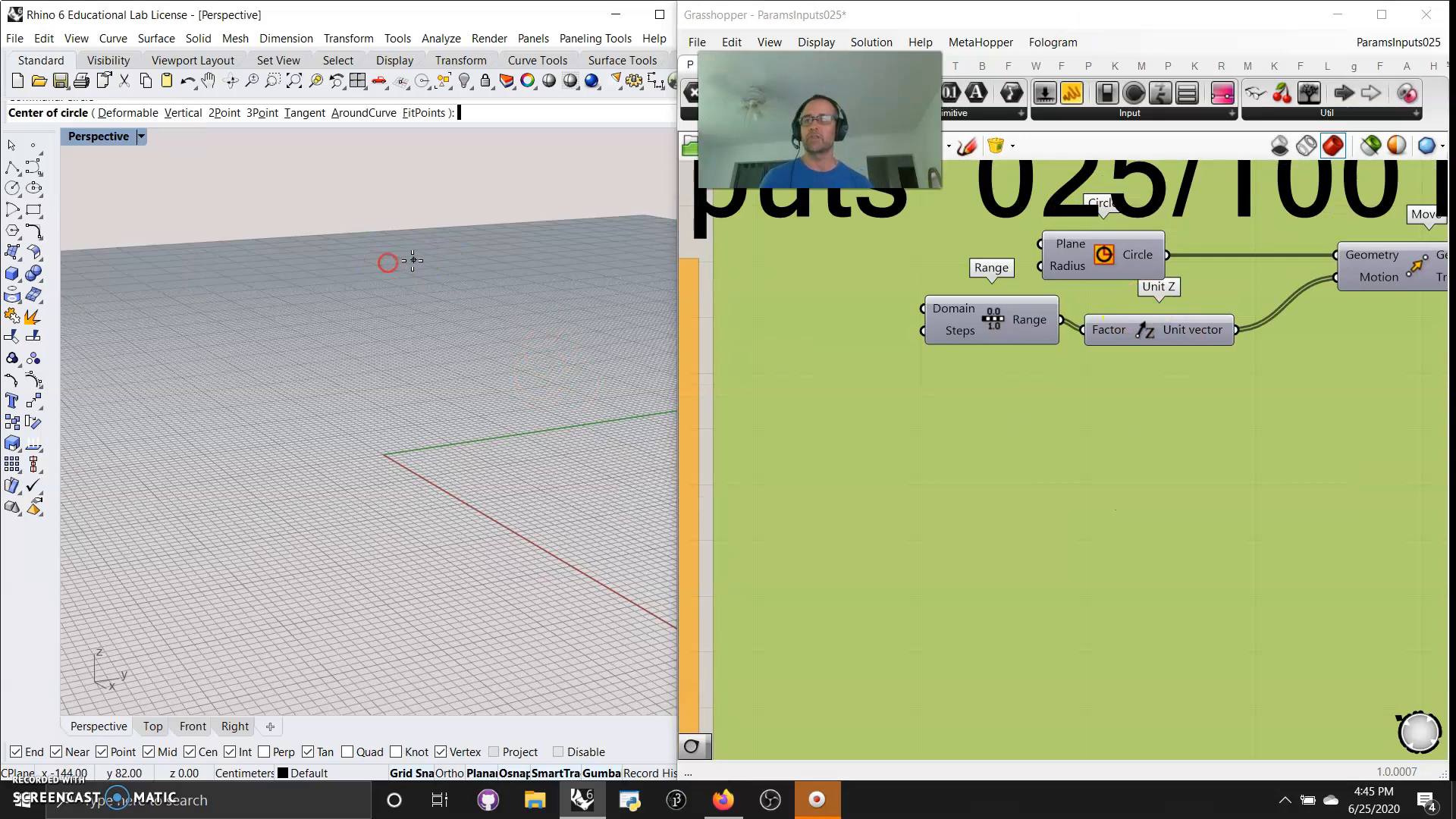
pyautogui.rightClick(369, 271)
pyautogui.click(1040, 388)
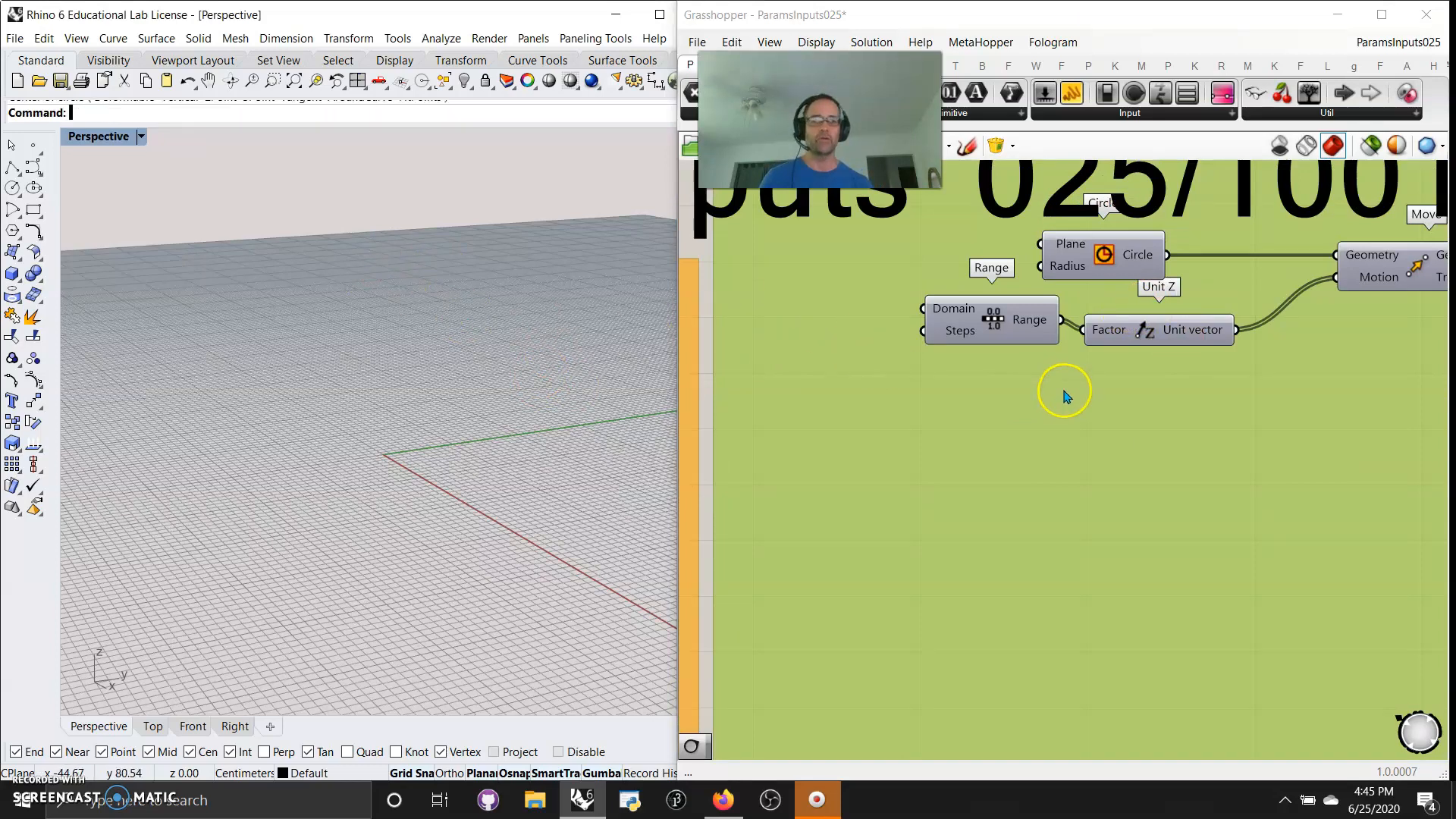
# Read the help topic of the Cherry Picker component and close it
pyautogui.scroll(-5, 1064, 395)
pyautogui.moveTo(868, 374); pyautogui.dragTo(939, 361, button='right')
pyautogui.moveTo(1059, 504); pyautogui.dragTo(1065, 602)
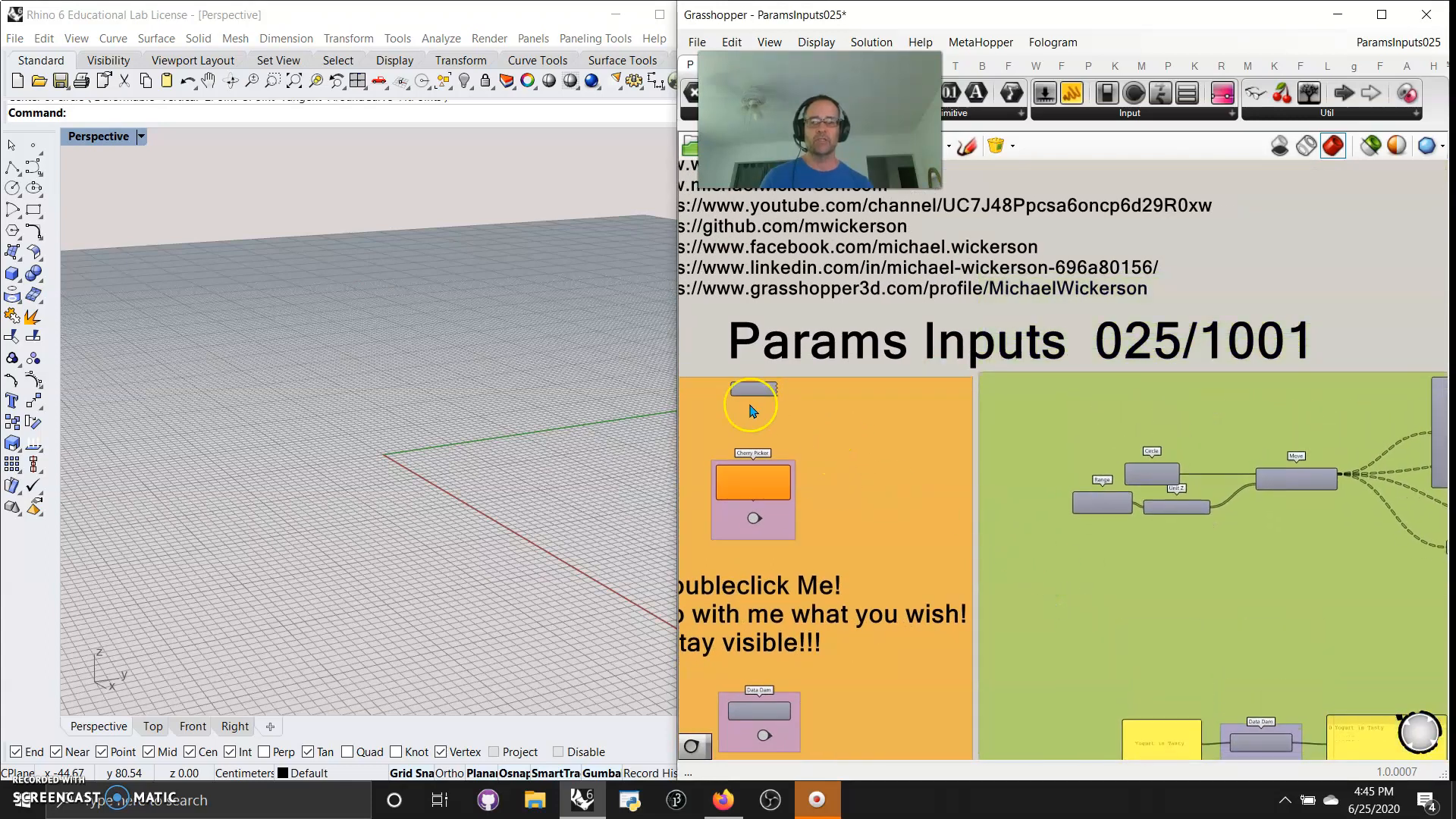
pyautogui.scroll(3, 861, 439)
pyautogui.scroll(2, 1024, 515)
pyautogui.moveTo(1024, 516); pyautogui.dragTo(1163, 408, button='right')
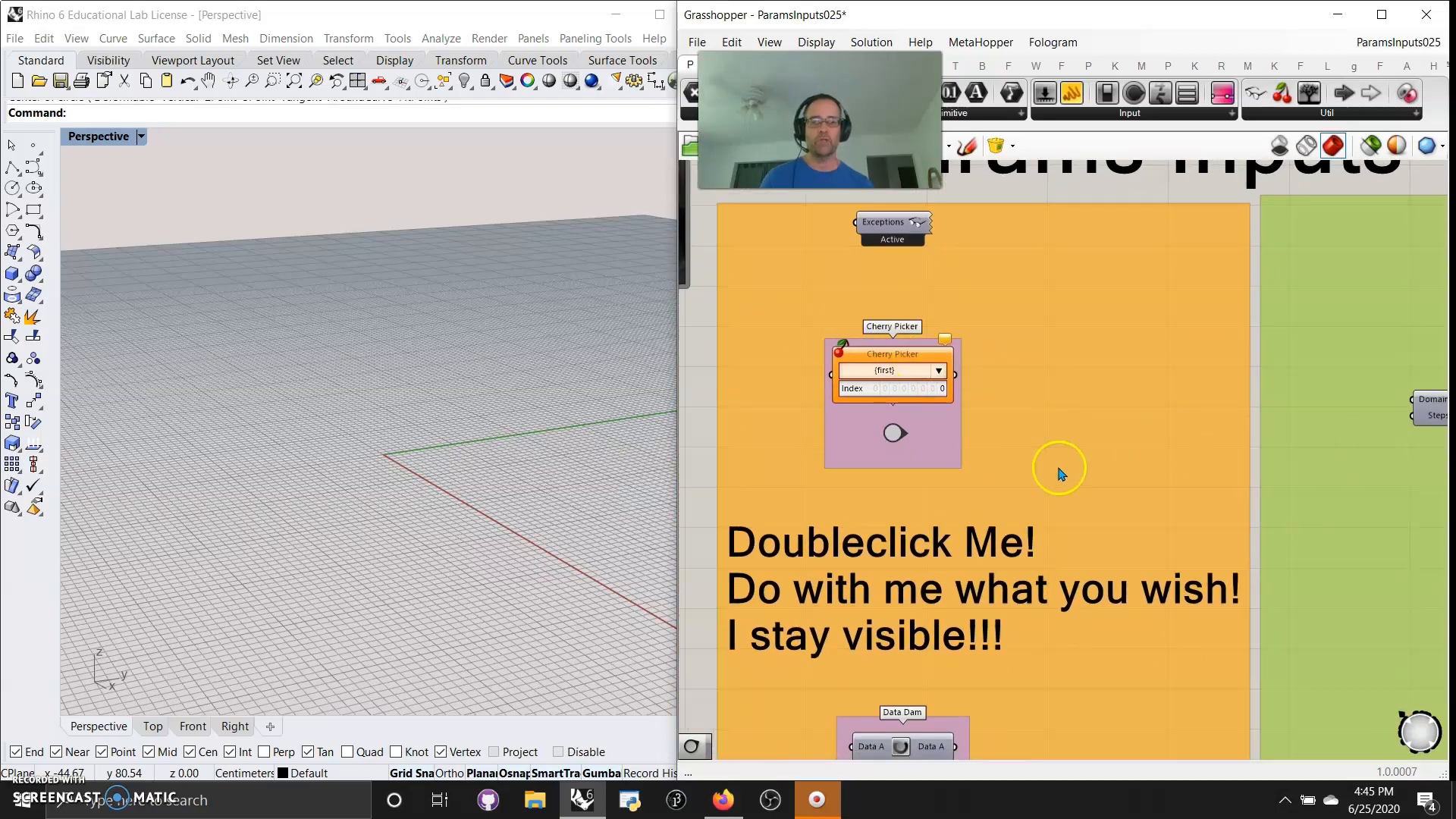
pyautogui.scroll(-3, 1056, 471)
pyautogui.moveTo(1128, 449); pyautogui.dragTo(1046, 450, button='right')
pyautogui.scroll(5, 887, 421)
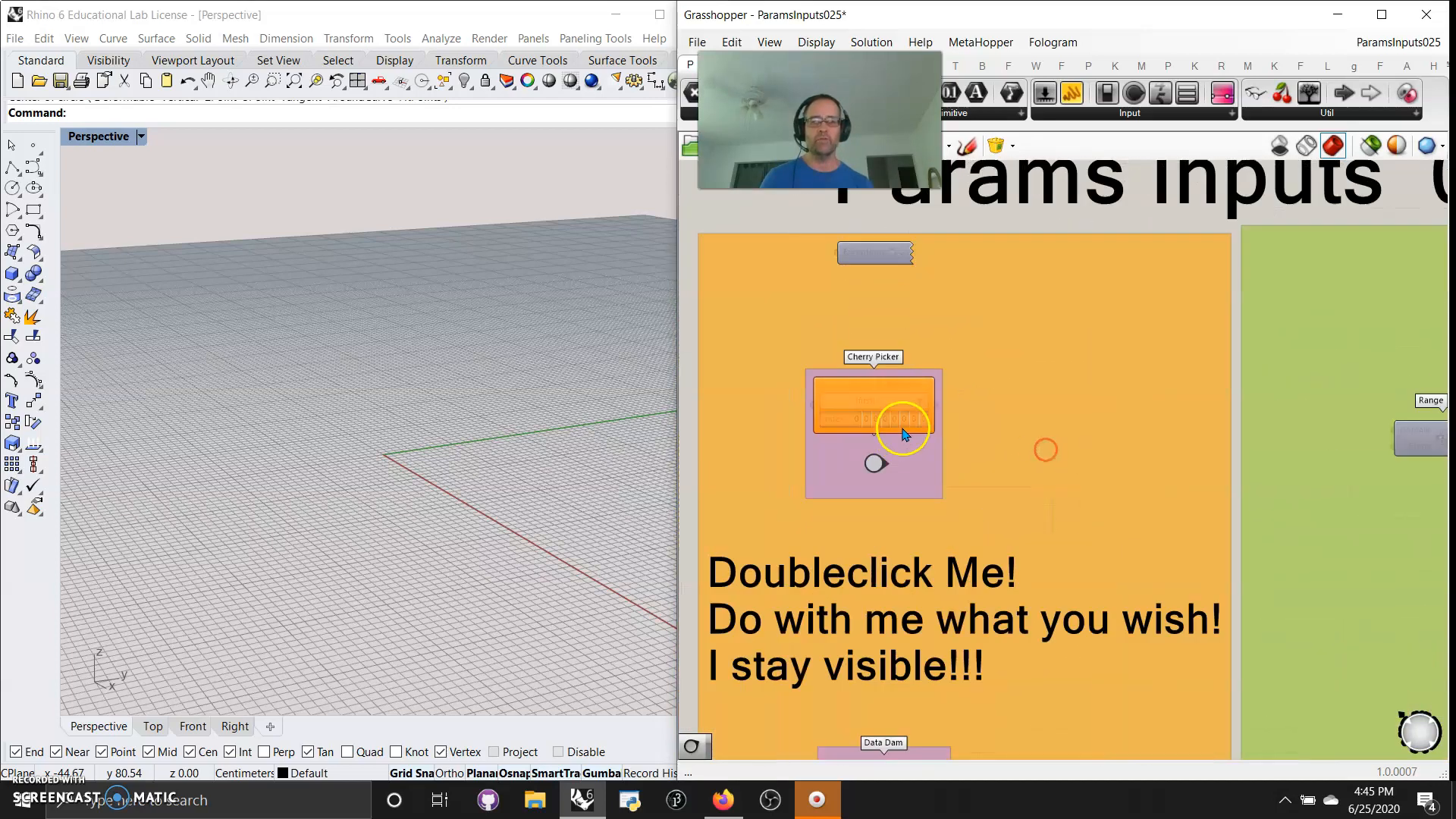
pyautogui.rightClick(844, 384)
pyautogui.click(884, 605)
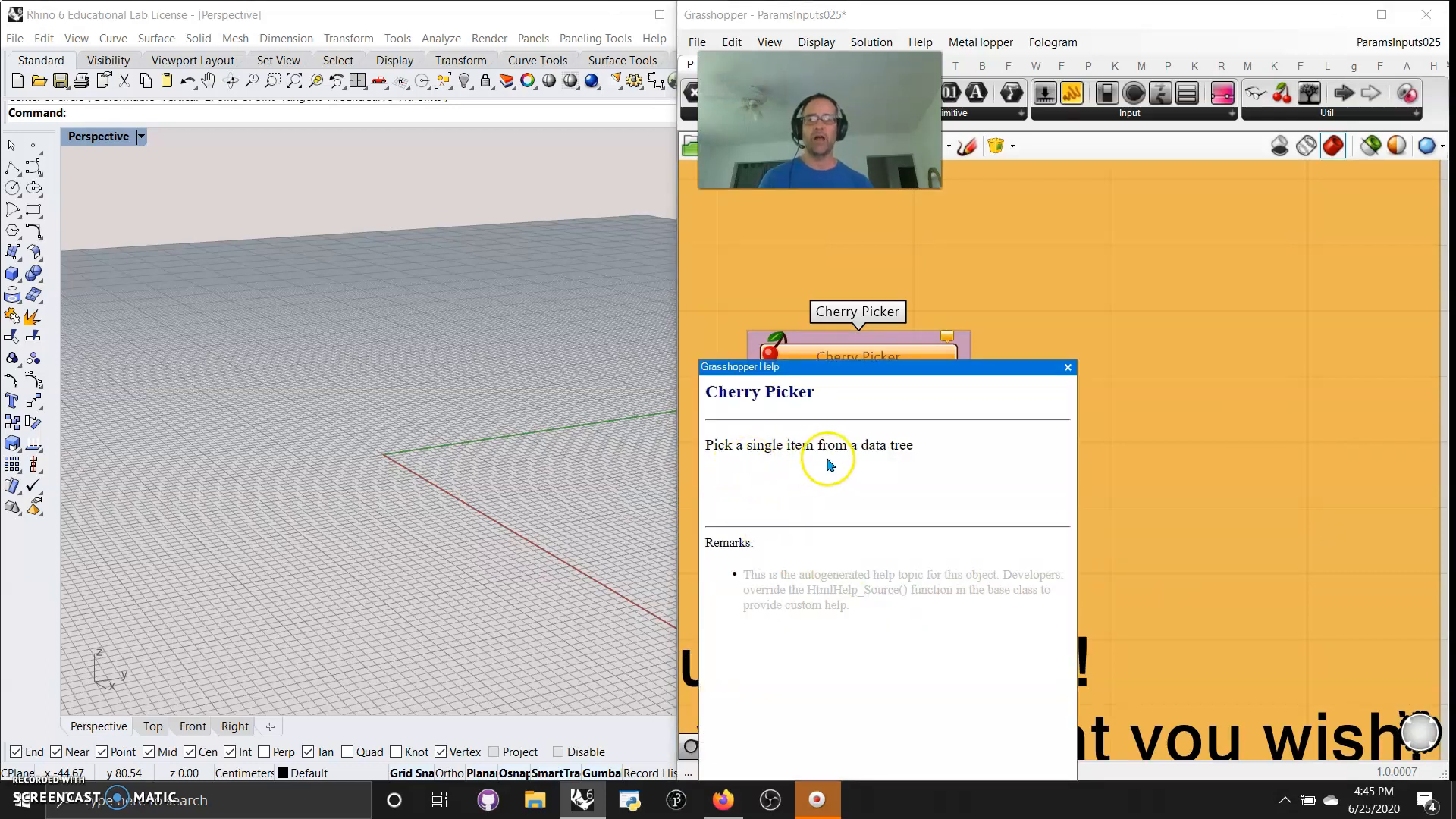
pyautogui.click(1068, 368)
# Ungroup the large group that contains the Circle, Range, Unit Z and Move components
pyautogui.moveTo(1209, 468); pyautogui.dragTo(997, 452, button='right')
pyautogui.scroll(-3, 997, 452)
pyautogui.moveTo(1128, 453); pyautogui.dragTo(834, 452, button='right')
pyautogui.scroll(4, 984, 500)
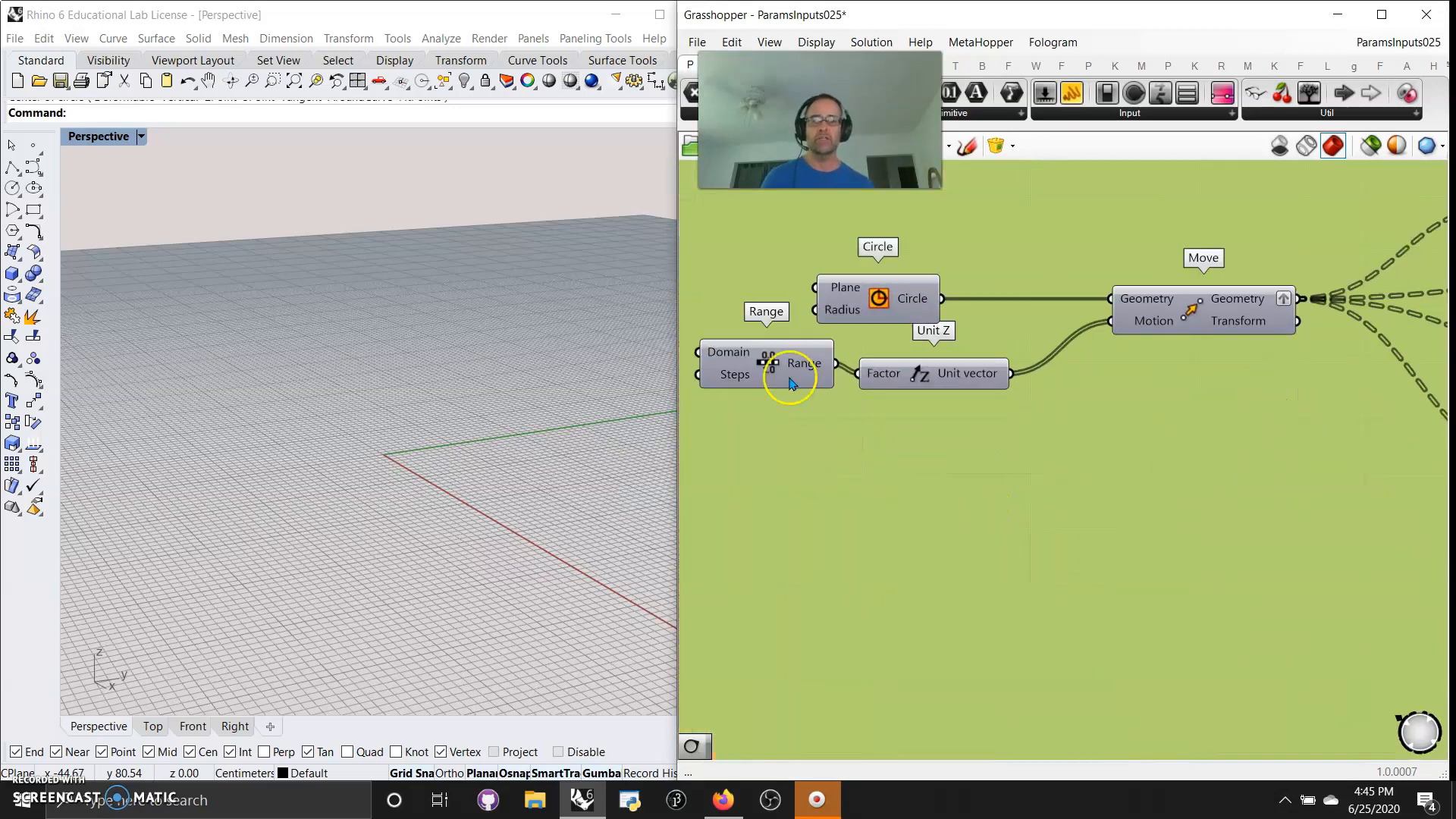
pyautogui.click(896, 302)
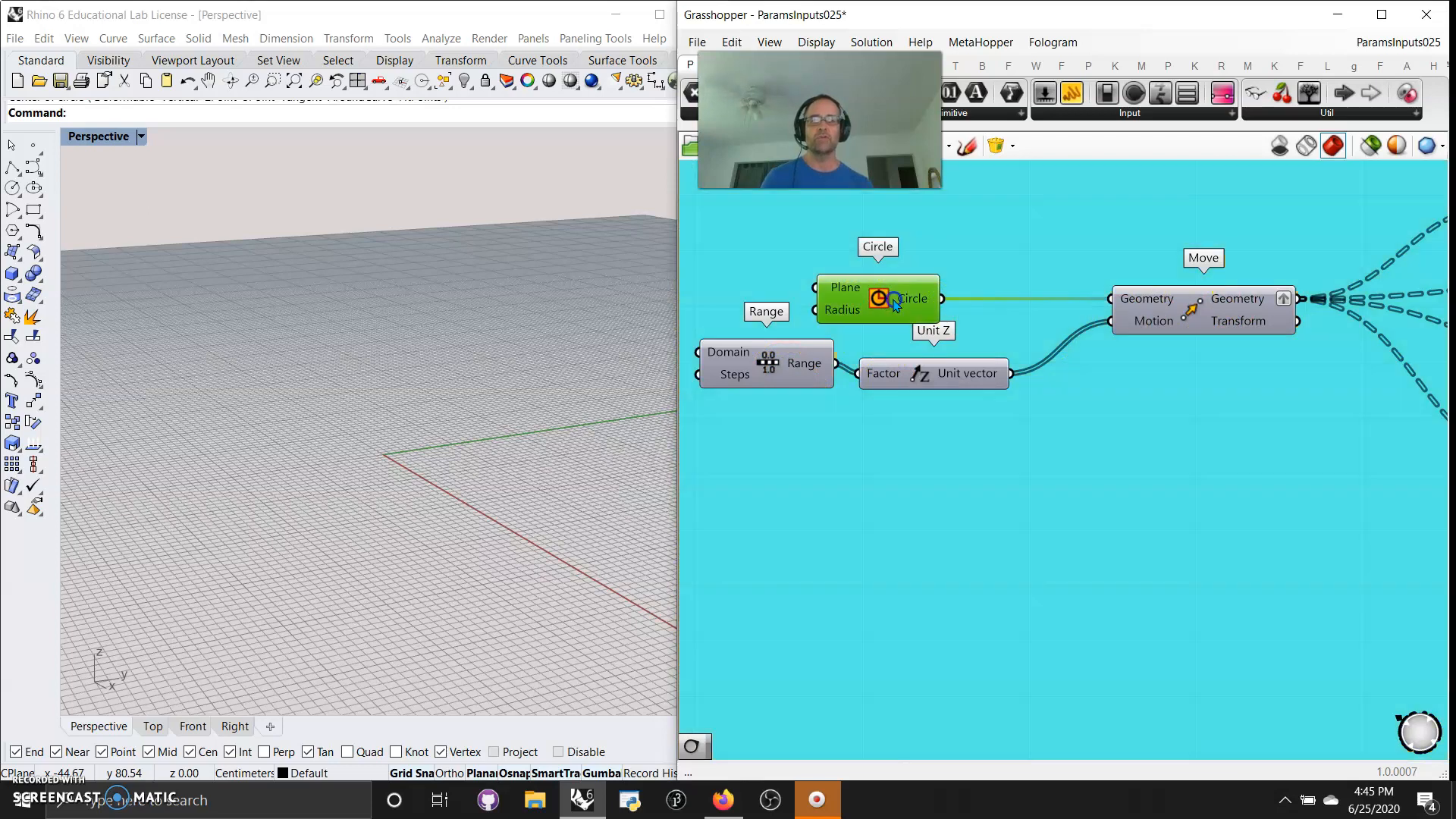
pyautogui.rightClick(1080, 239)
pyautogui.click(1131, 369)
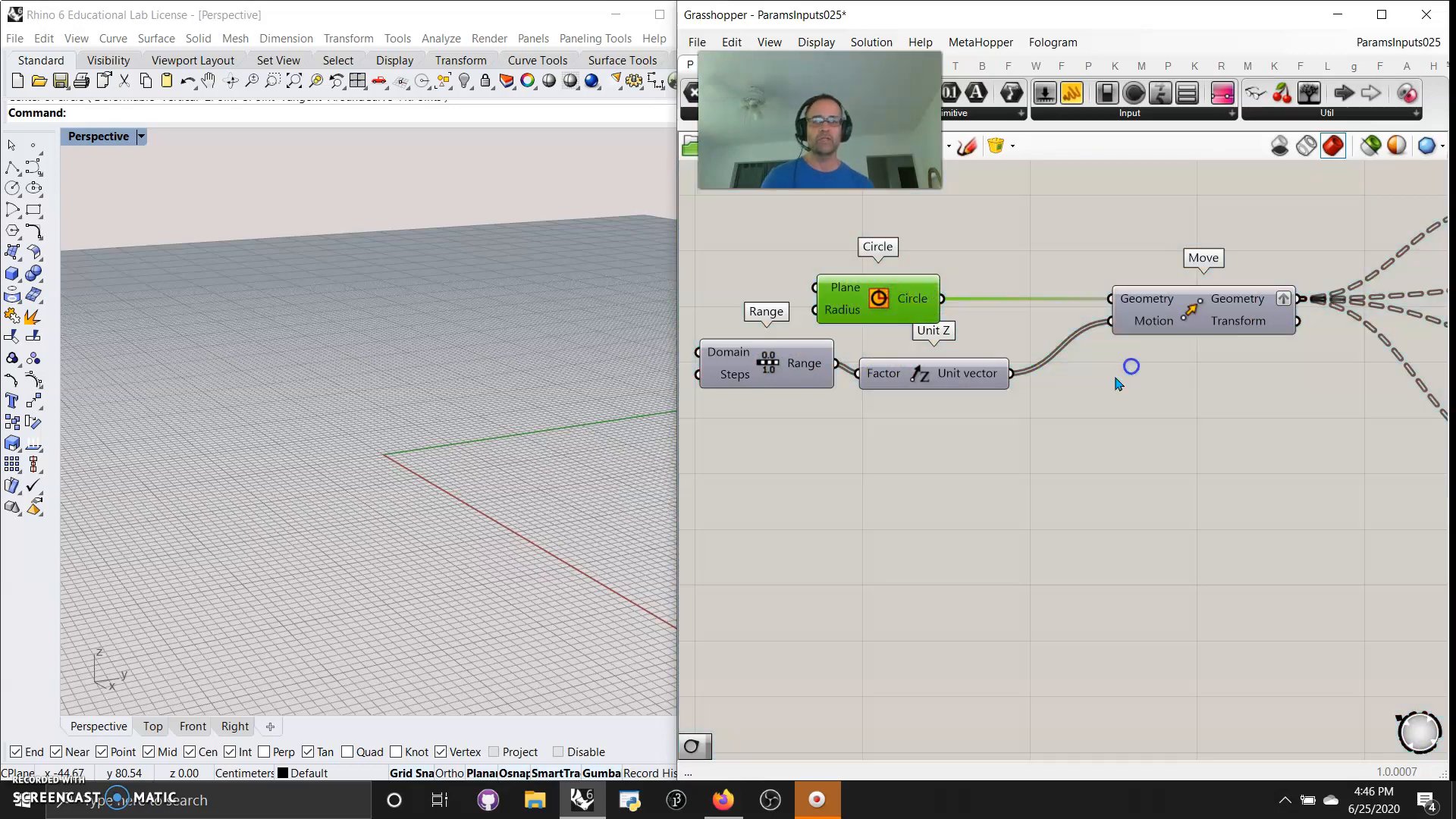
pyautogui.scroll(-6, 1054, 430)
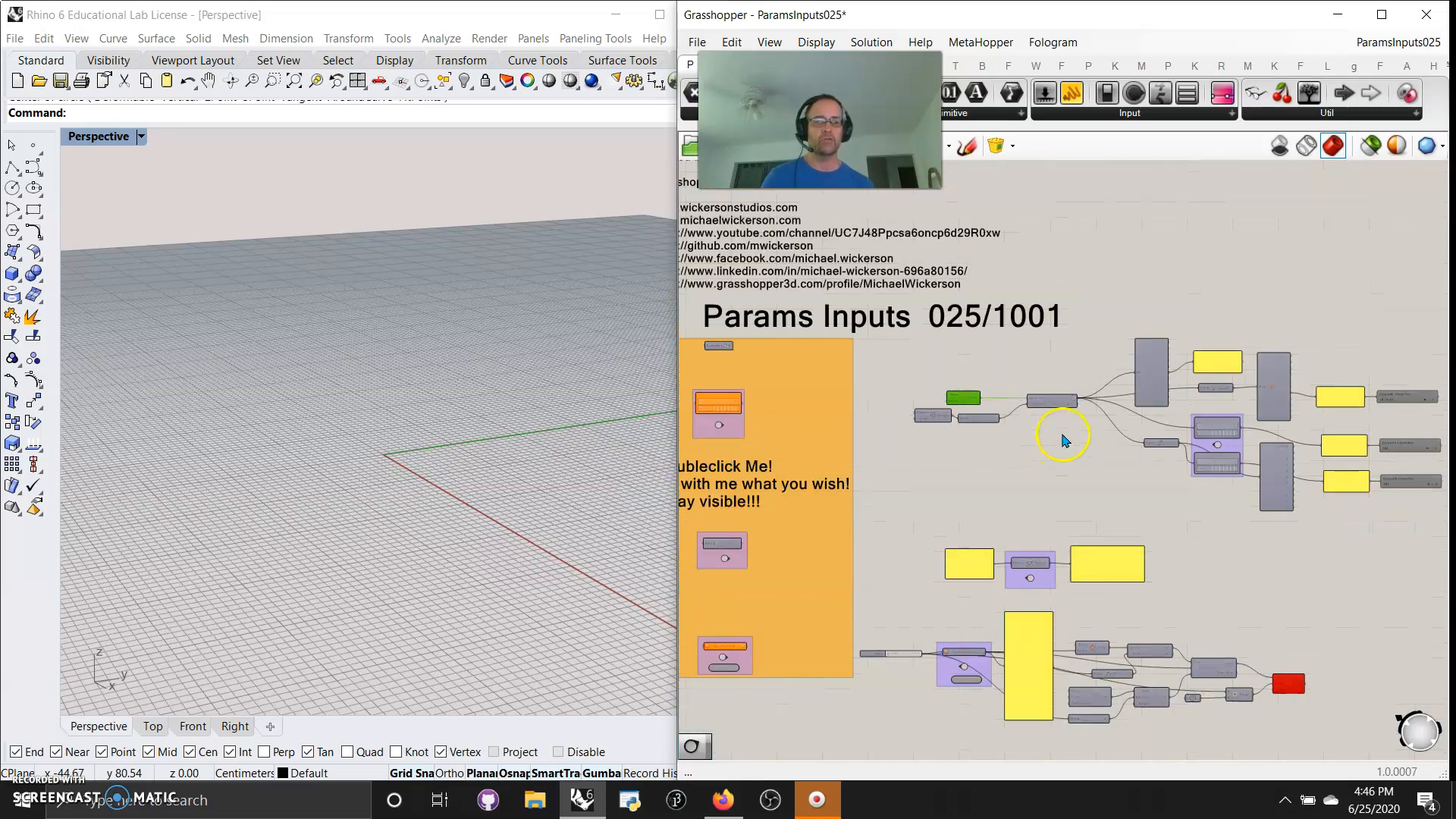
# Turn on the preview of the upper network, from Circle and Range through the Param Viewers, and view its geometry in Rhino
pyautogui.moveTo(1339, 623); pyautogui.dragTo(942, 363)
pyautogui.rightClick(1162, 351)
pyautogui.click(1207, 388)
pyautogui.click(1226, 336)
pyautogui.click(1187, 402)
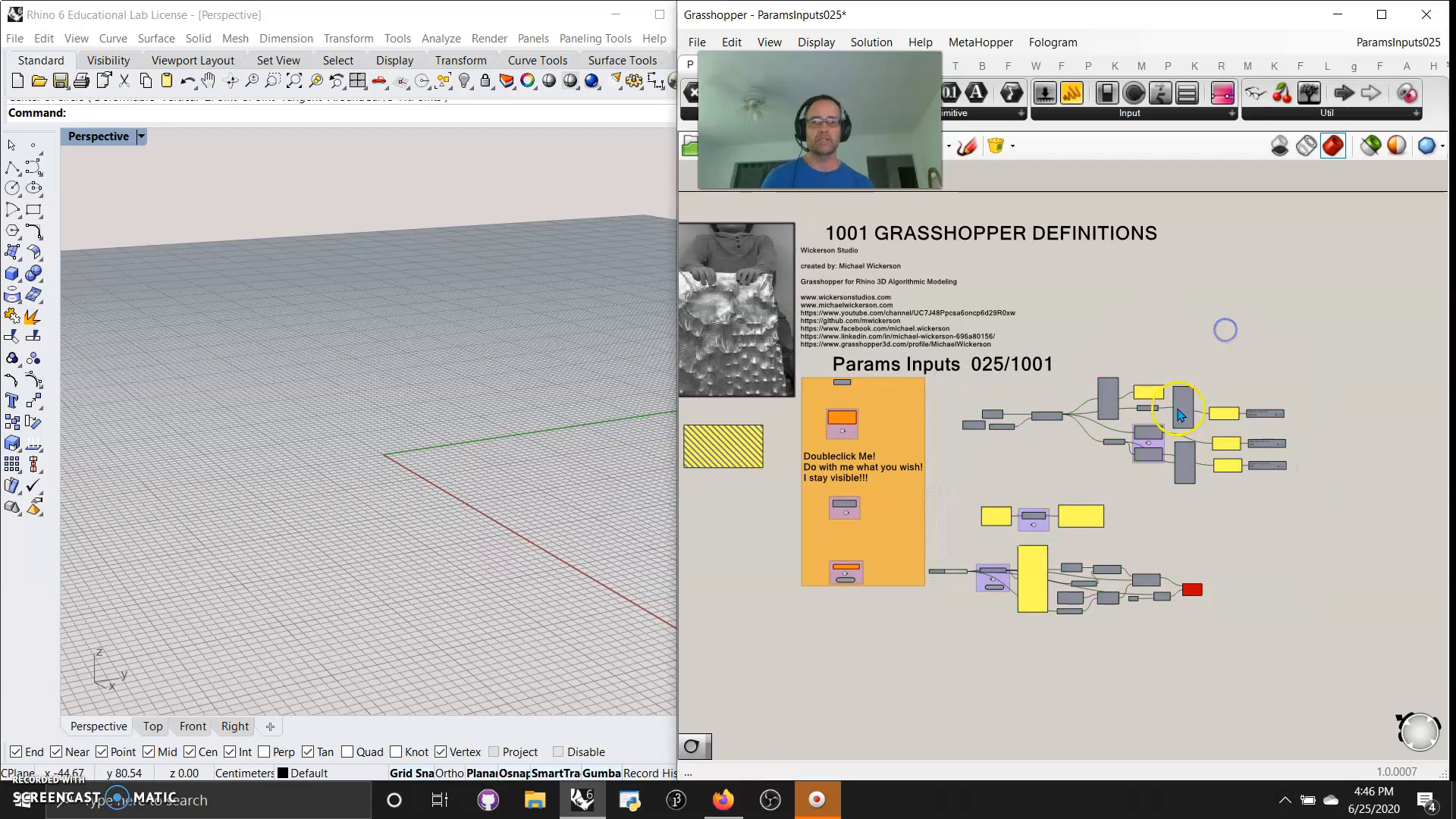
pyautogui.moveTo(1297, 494); pyautogui.dragTo(952, 367)
pyautogui.rightClick(1127, 307)
pyautogui.click(1184, 355)
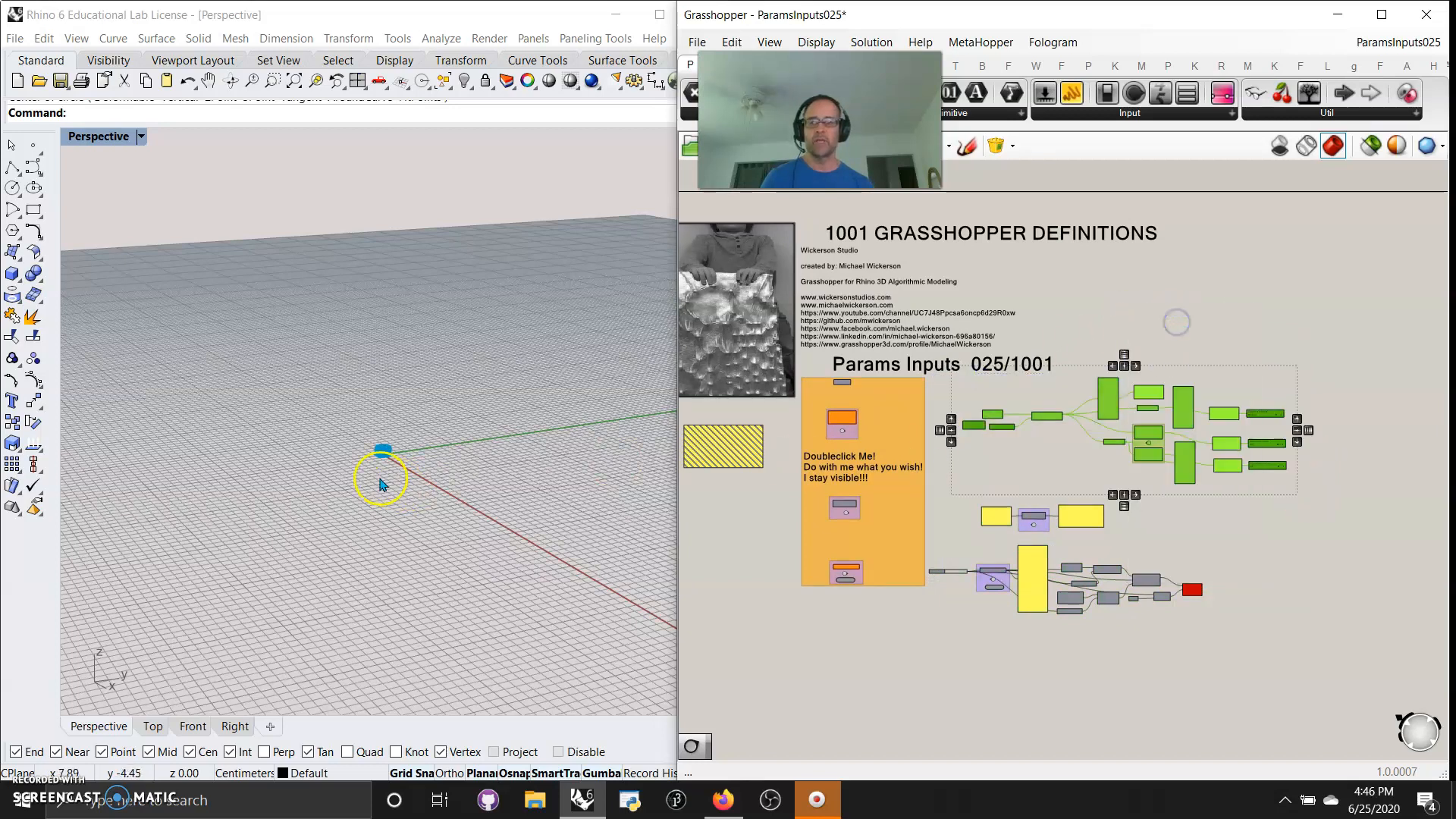
pyautogui.scroll(5, 375, 462)
pyautogui.scroll(3, 364, 444)
pyautogui.scroll(5, 1145, 452)
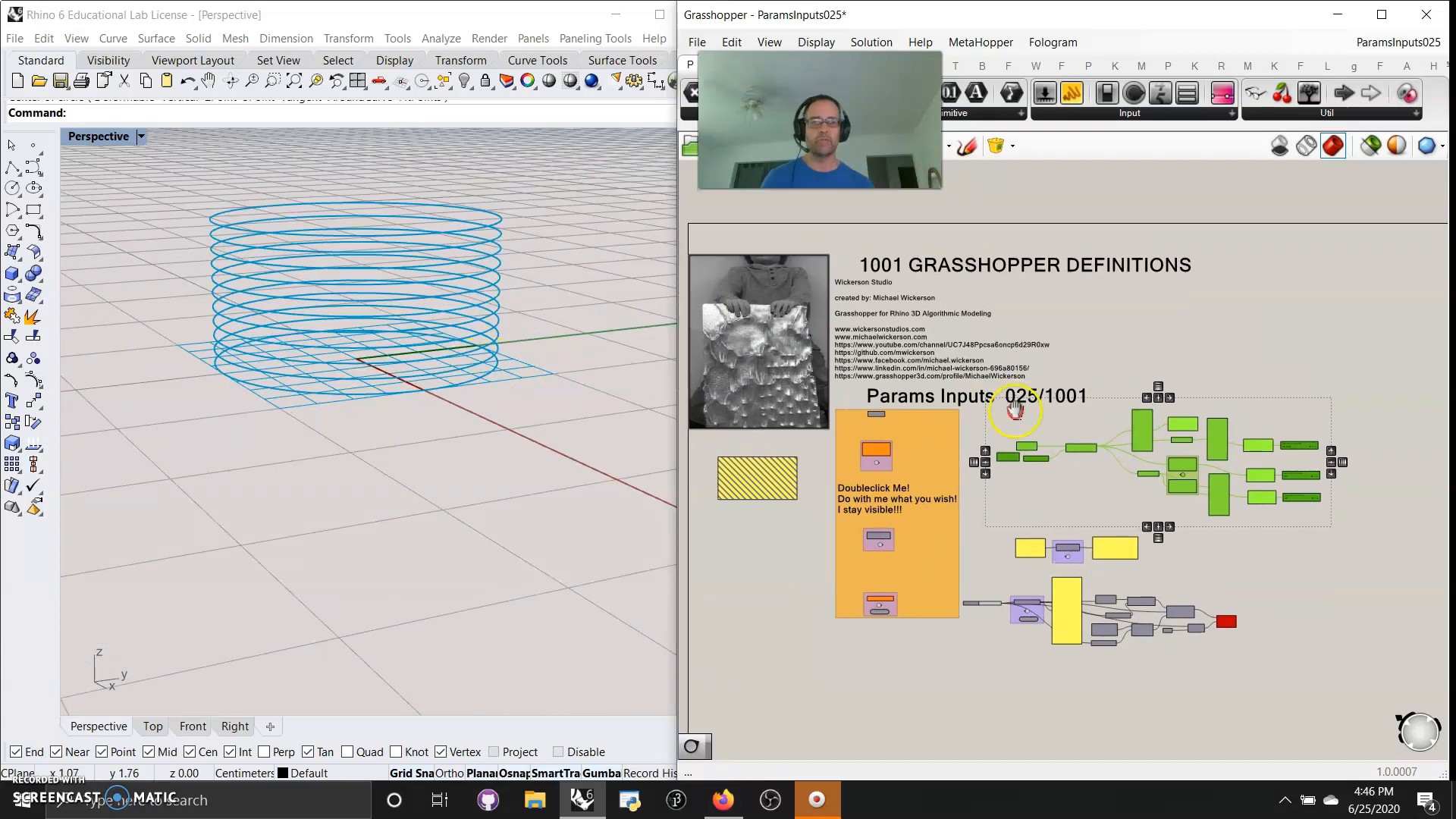
# Raise the first Explode Tree, shift it closer to Move, and place its circle panel beside the {0;0;5} output
pyautogui.scroll(2, 1145, 453)
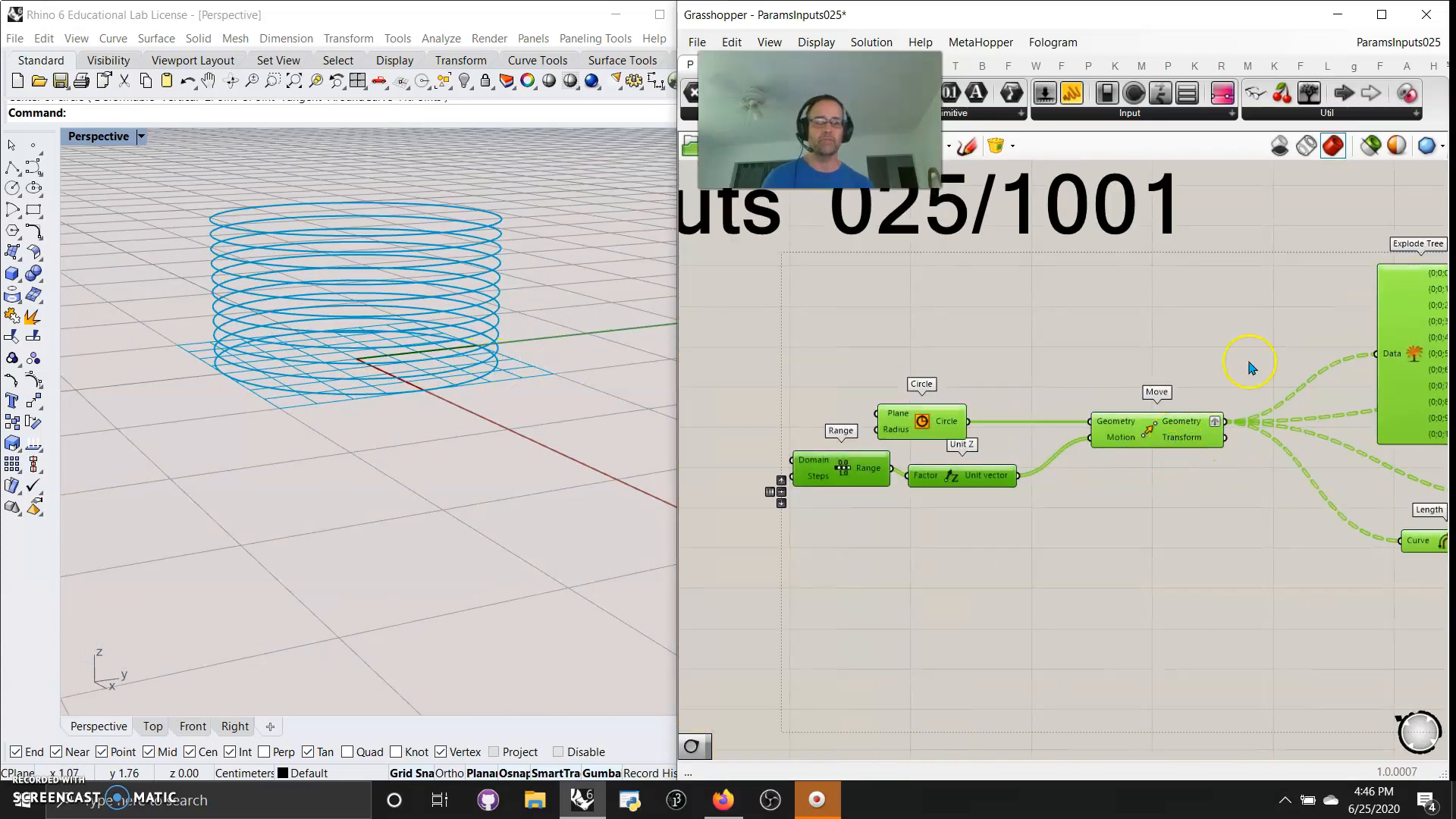
pyautogui.scroll(3, 1217, 364)
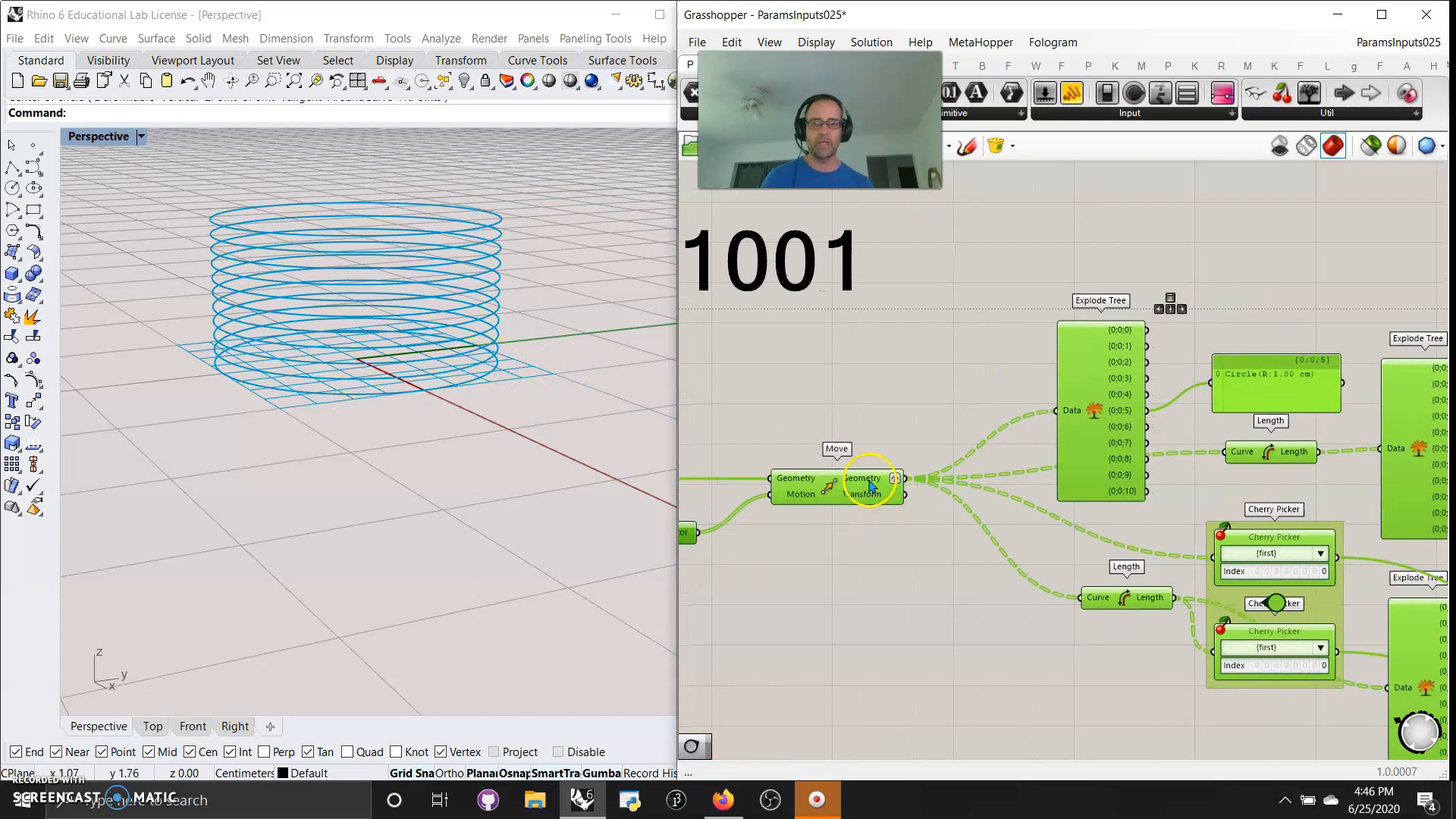
pyautogui.moveTo(1096, 453)
pyautogui.mouseDown(button='right')
pyautogui.moveTo(1074, 435)
pyautogui.moveTo(1108, 450)
pyautogui.mouseUp(button='right')
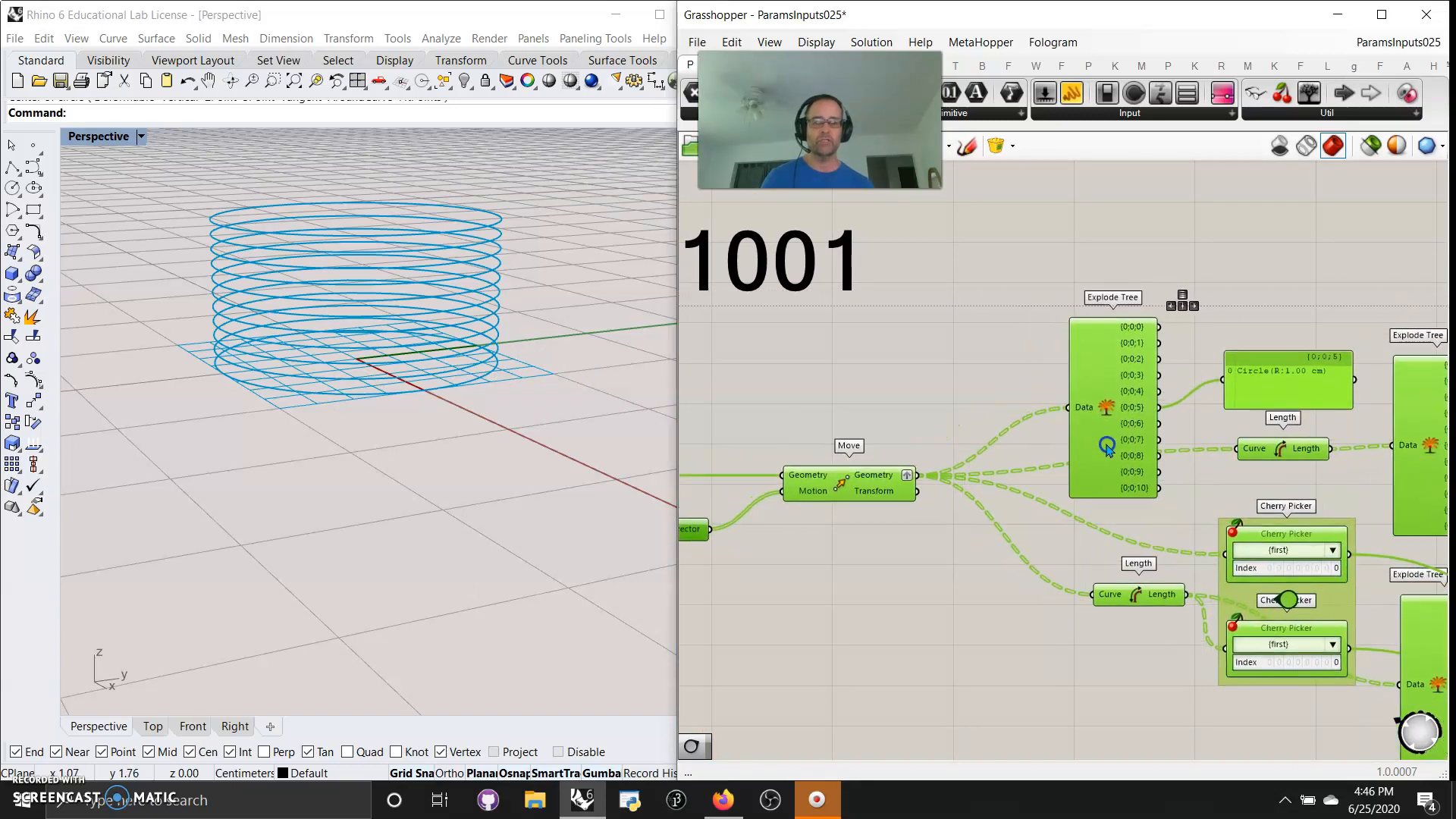
pyautogui.click(939, 374)
pyautogui.moveTo(1119, 432); pyautogui.dragTo(1053, 380)
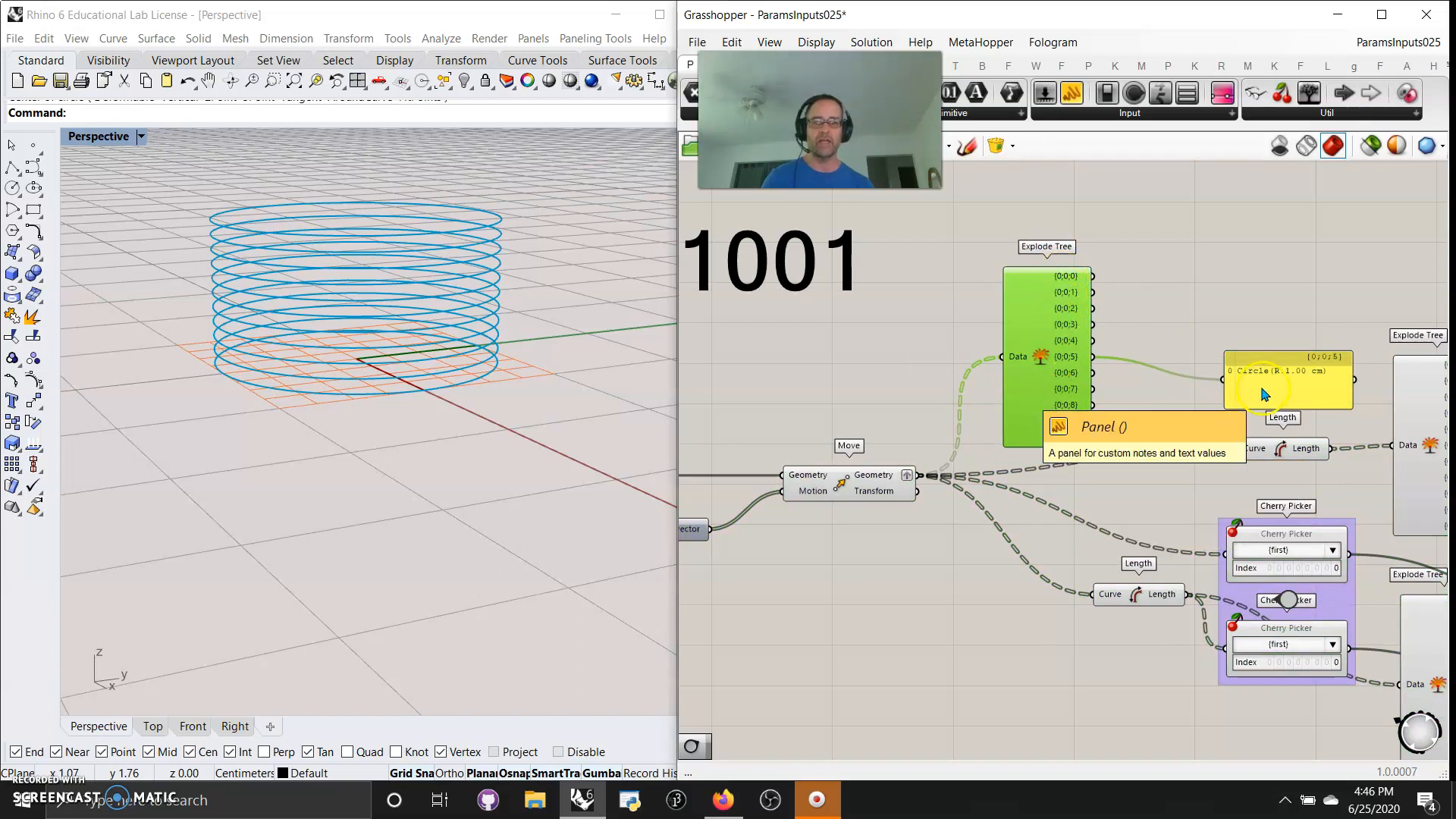
pyautogui.moveTo(1245, 387); pyautogui.dragTo(1154, 364)
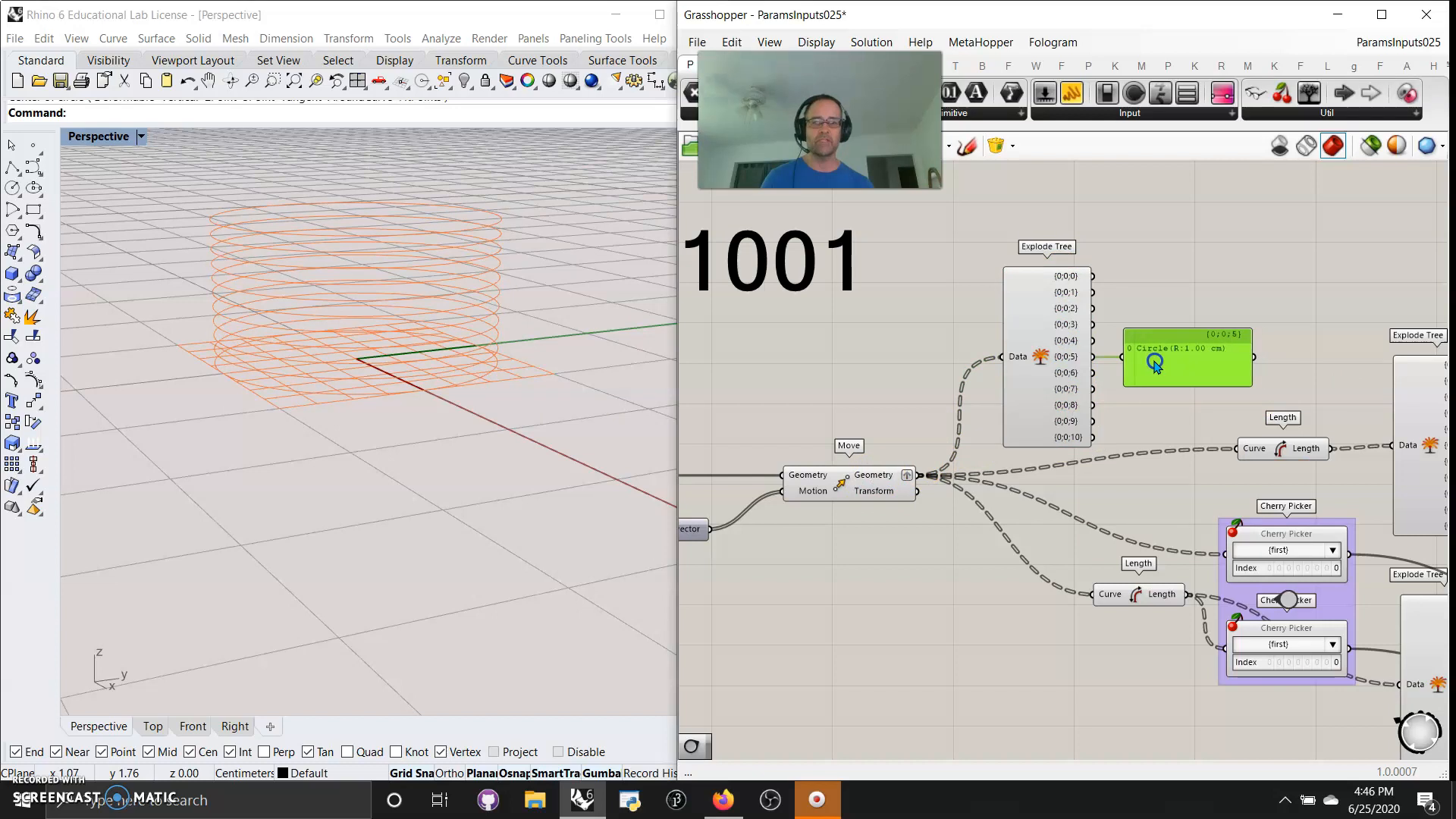
# Switch off Graft on the Move component's Geometry output, and switch it back on
pyautogui.rightClick(879, 478)
pyautogui.click(931, 590)
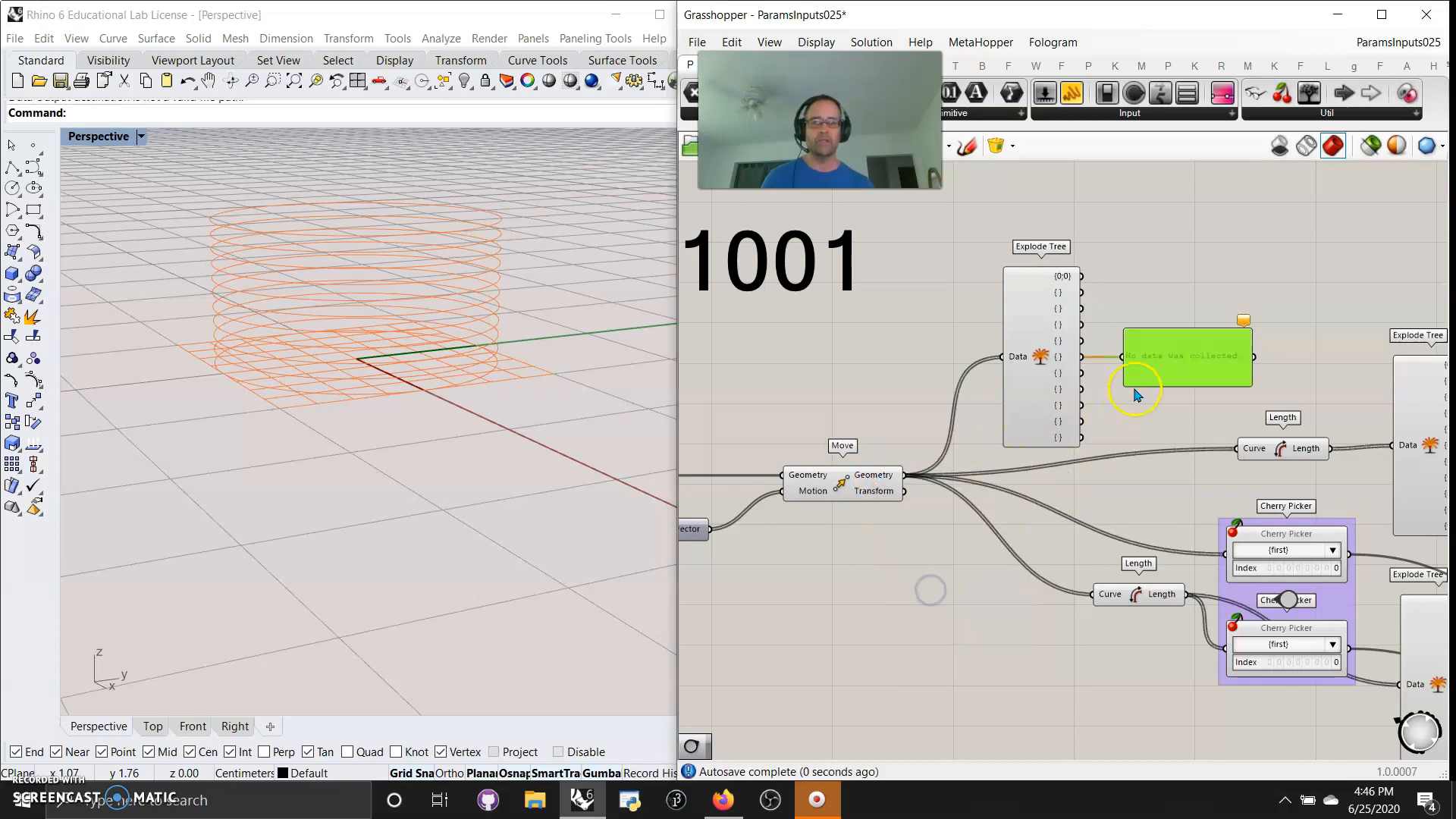
pyautogui.rightClick(877, 476)
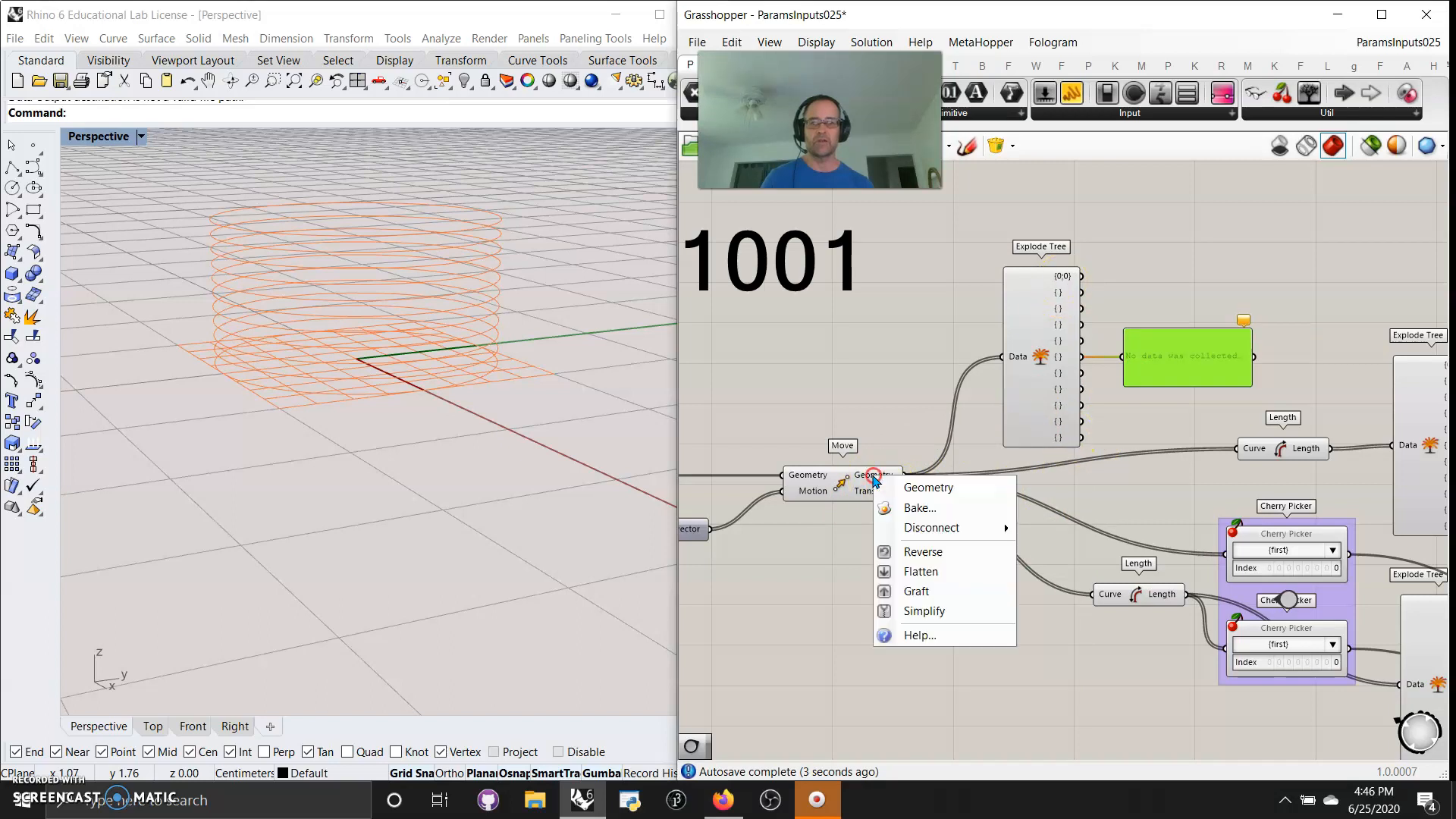
pyautogui.click(926, 595)
# Rewire the length panel of the second Explode Tree to the {0;0;5} output
pyautogui.moveTo(1137, 414); pyautogui.dragTo(1018, 371, button='right')
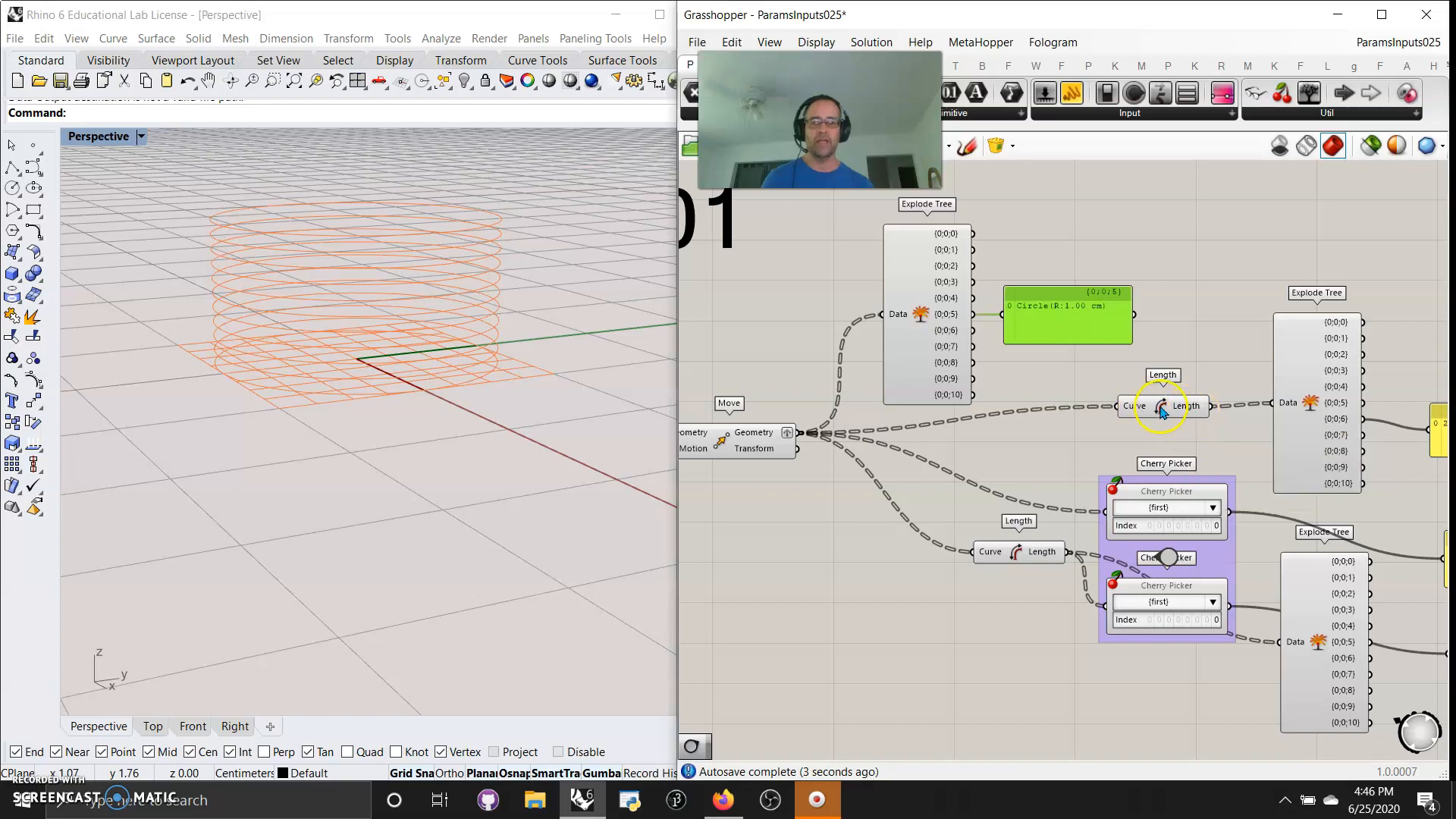
pyautogui.moveTo(1194, 455); pyautogui.dragTo(1107, 459, button='right')
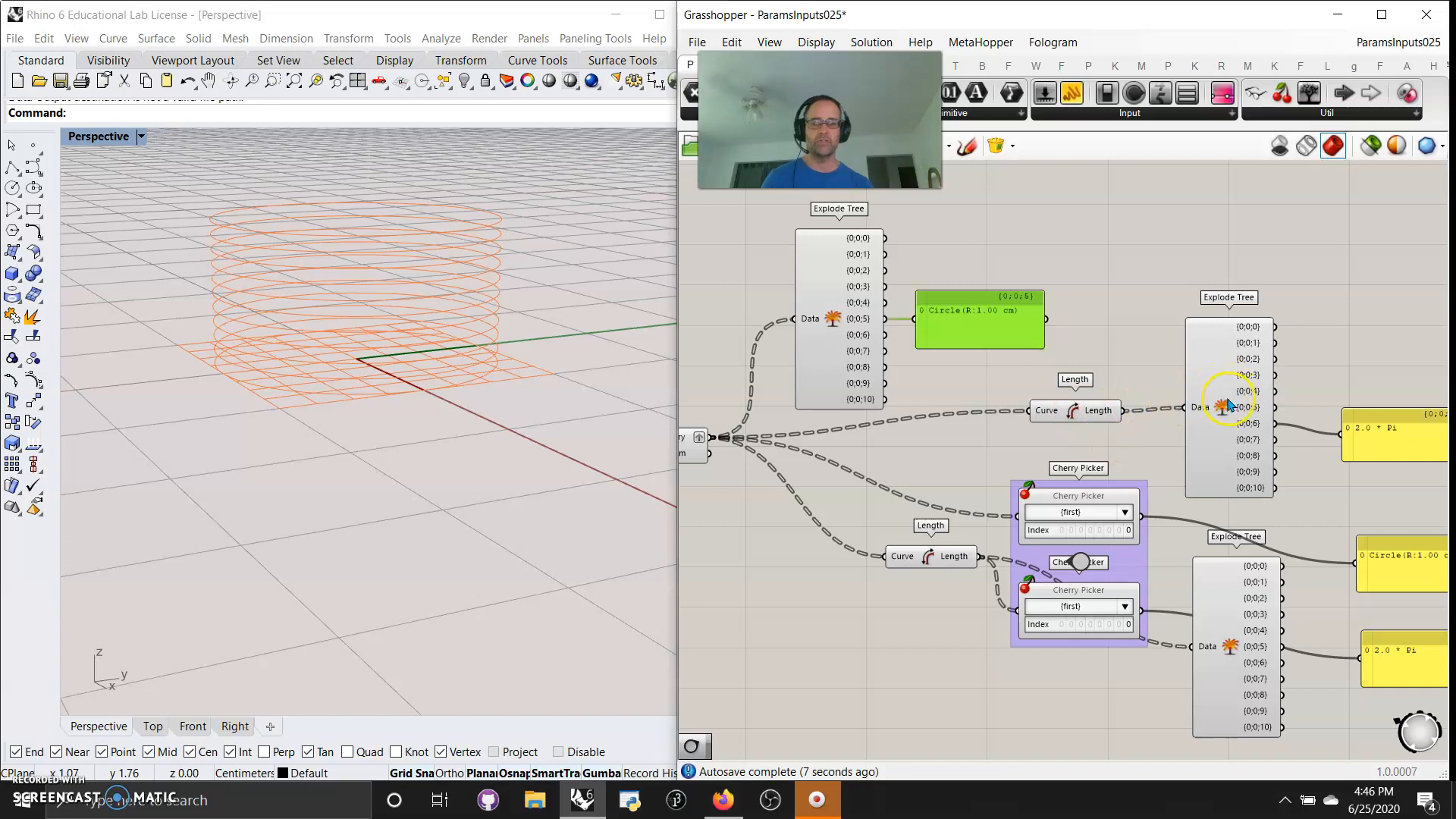
pyautogui.moveTo(1251, 468); pyautogui.dragTo(1092, 431, button='right')
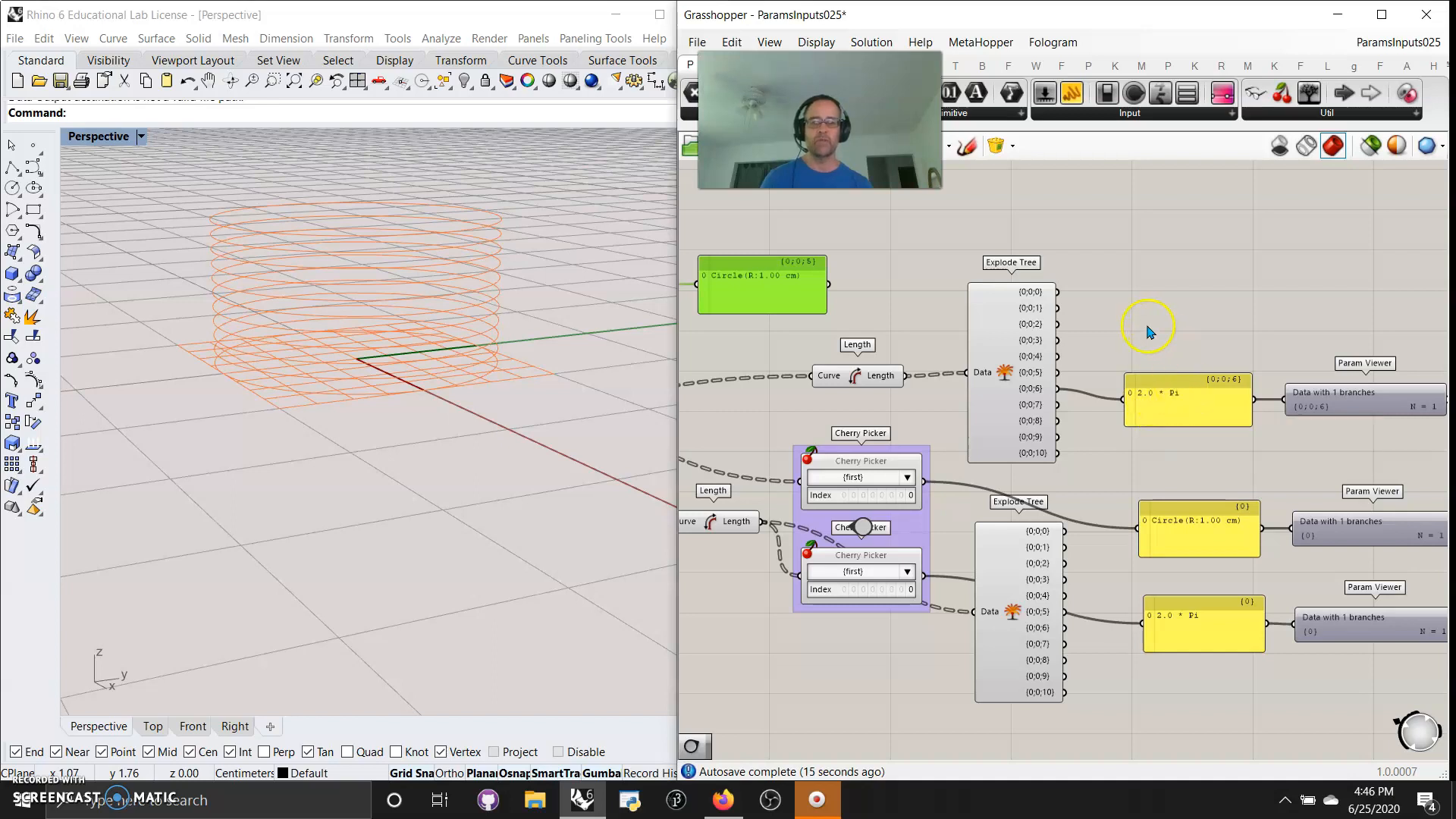
pyautogui.moveTo(1287, 322); pyautogui.dragTo(1232, 324, button='right')
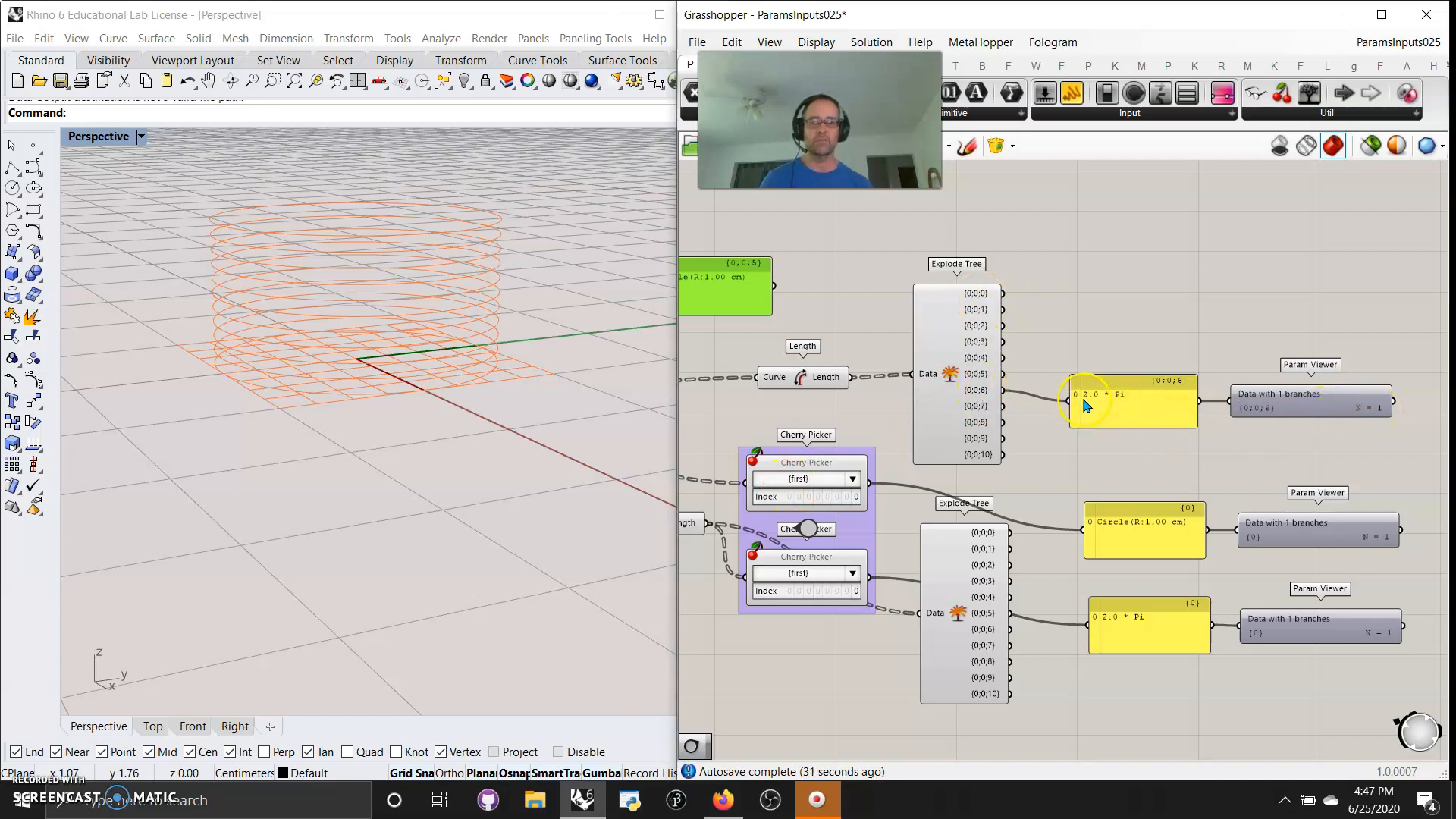
pyautogui.moveTo(1036, 474); pyautogui.dragTo(1158, 458, button='right')
pyautogui.moveTo(1132, 367); pyautogui.dragTo(1128, 363)
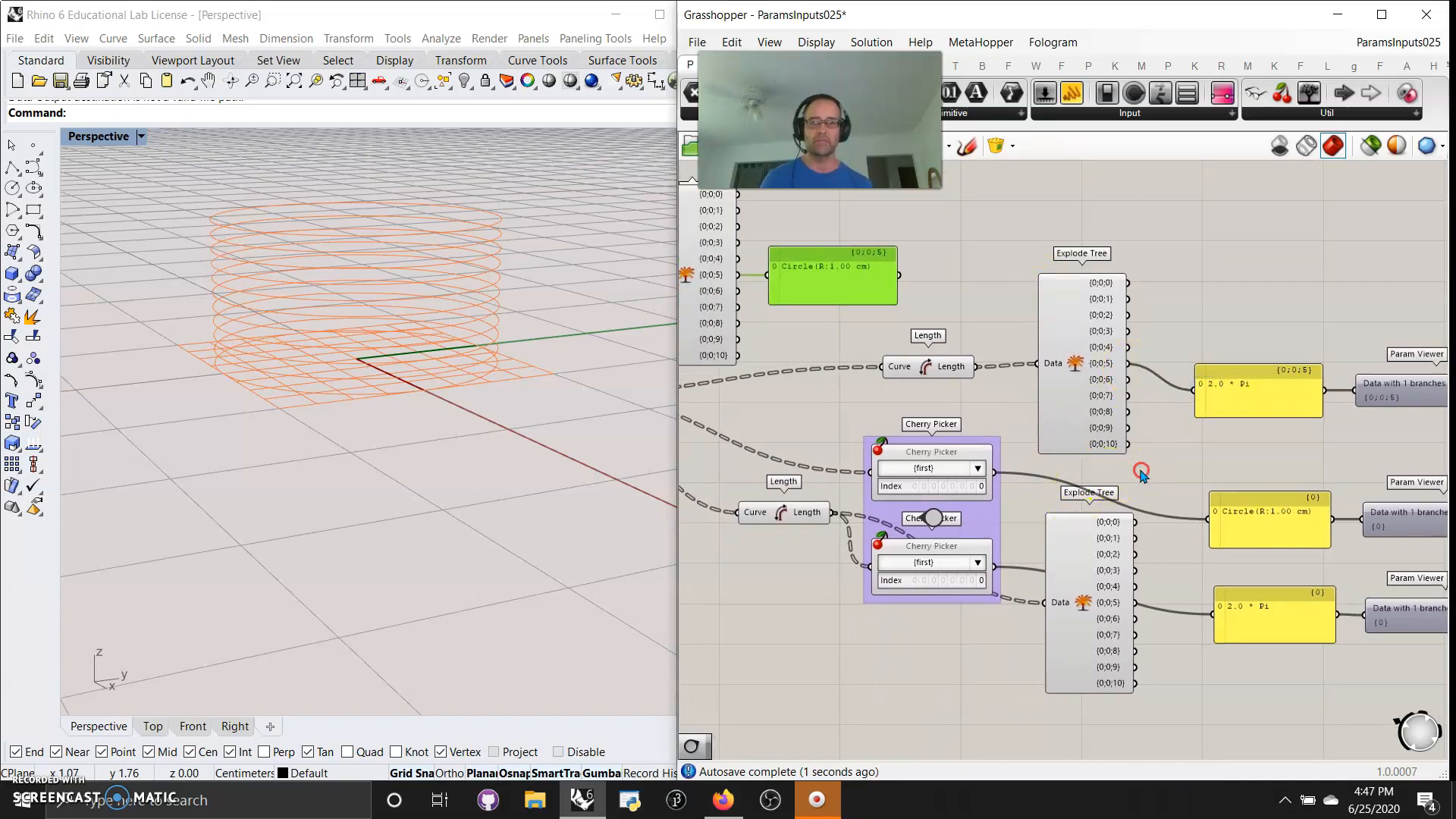
# Compare the Explode Tree and Cherry Picker routes from Move to the panels, including the data paths in the Param Viewers
pyautogui.moveTo(1141, 472); pyautogui.dragTo(1328, 356, button='right')
pyautogui.moveTo(943, 302); pyautogui.dragTo(987, 373, button='right')
pyautogui.click(1247, 394)
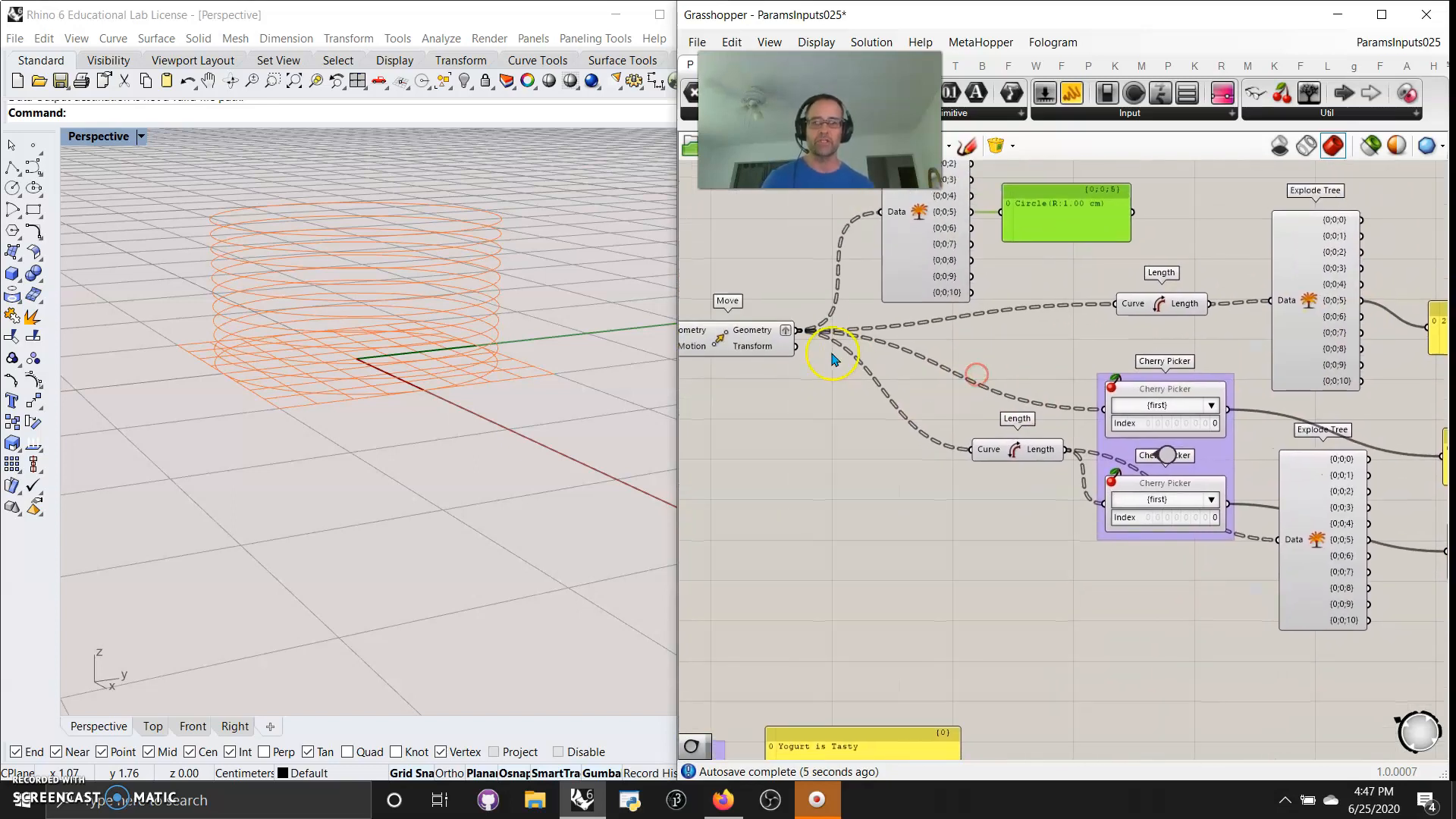
pyautogui.moveTo(1263, 435); pyautogui.dragTo(1070, 448, button='right')
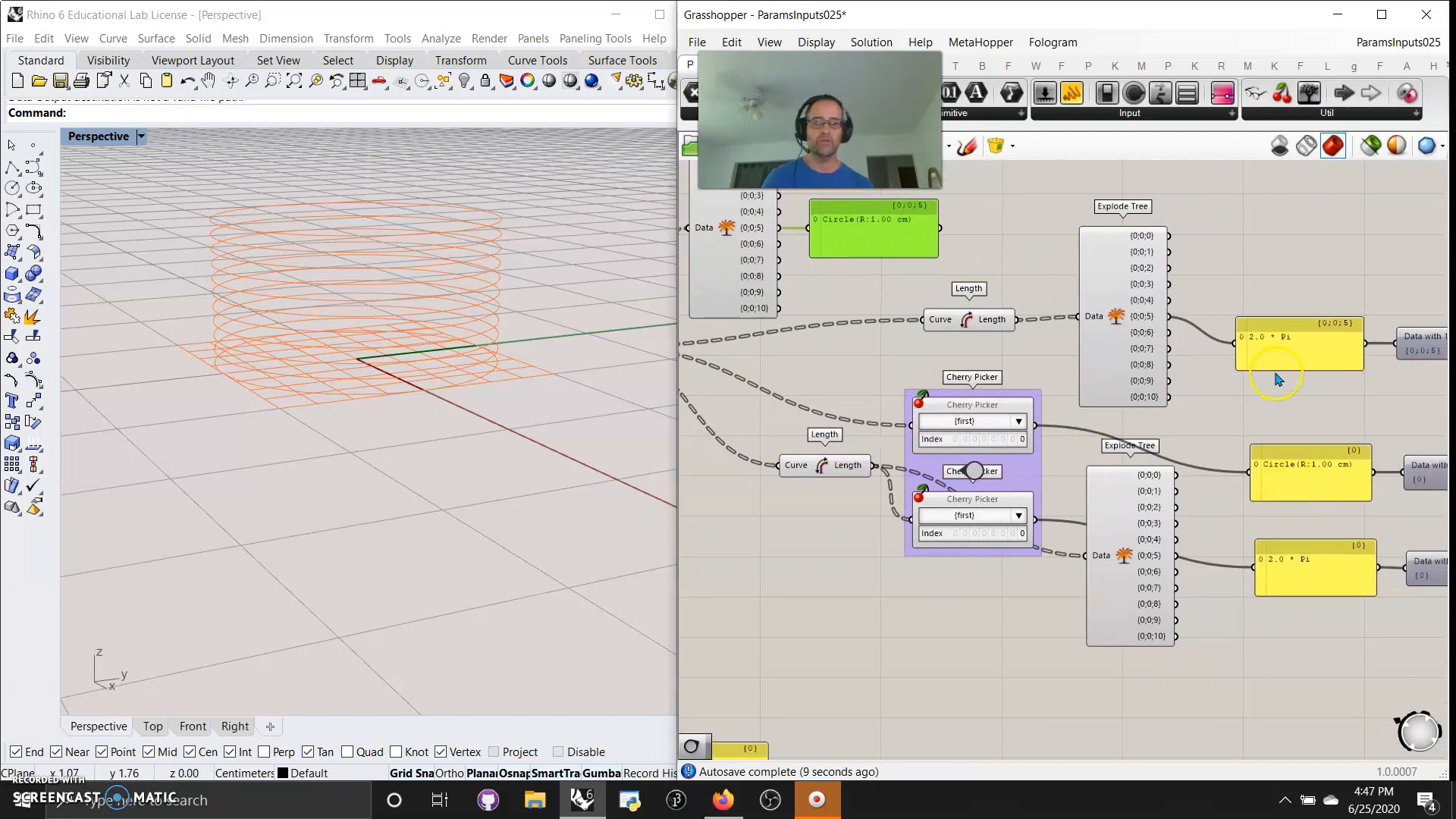
pyautogui.moveTo(1262, 439); pyautogui.dragTo(1120, 420, button='right')
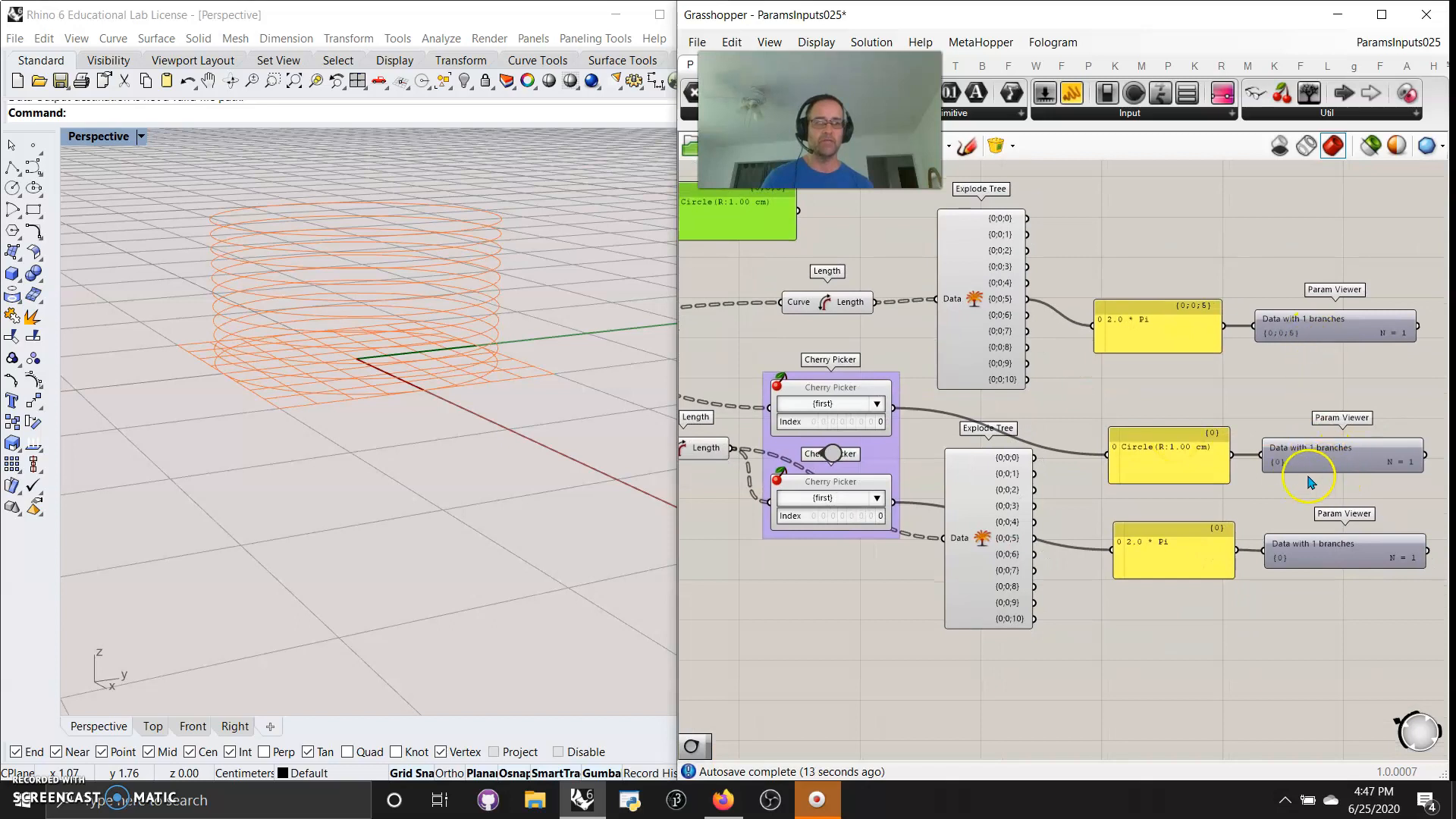
pyautogui.moveTo(1280, 471)
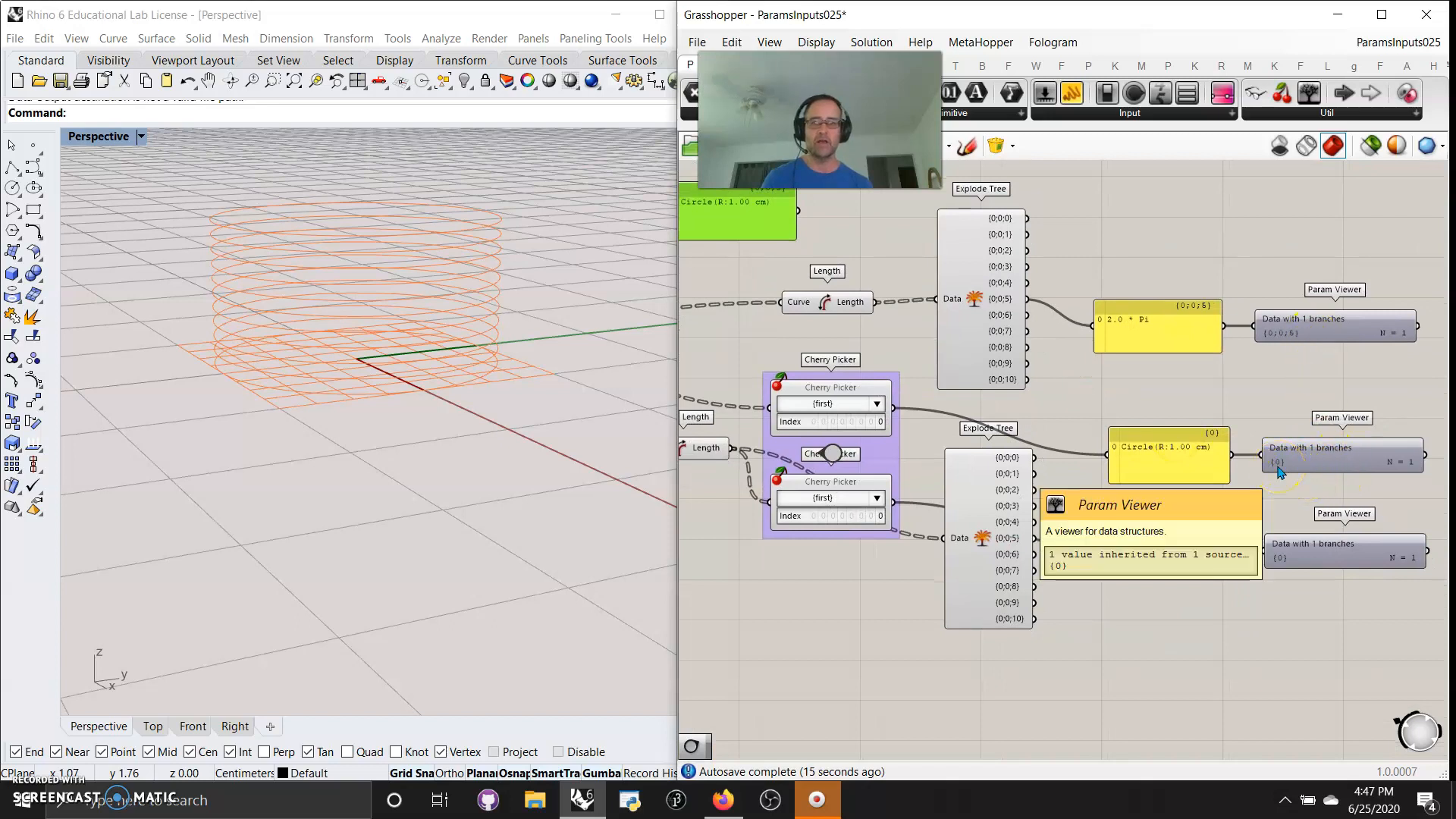
pyautogui.moveTo(1280, 472); pyautogui.dragTo(1276, 470)
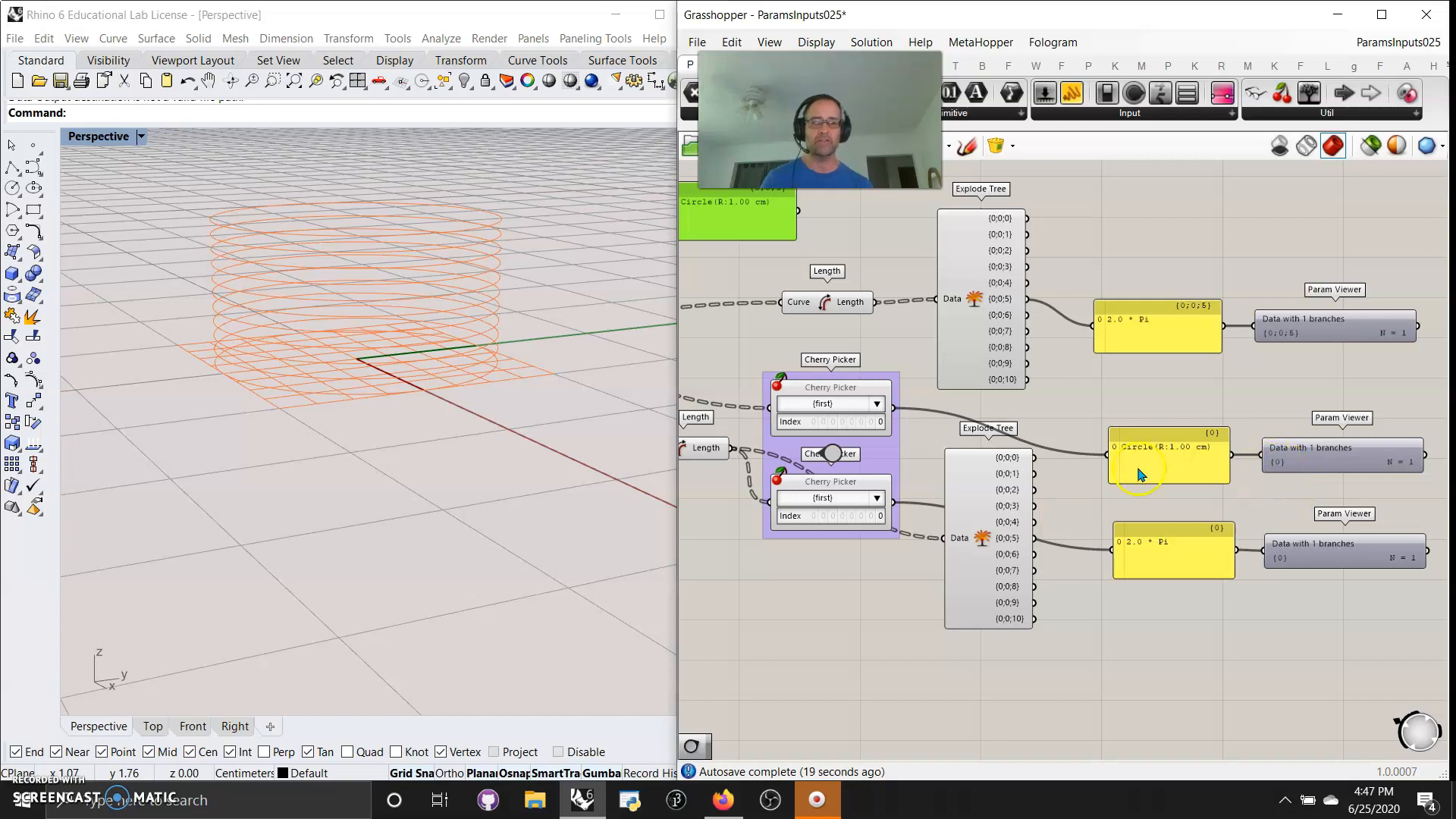
pyautogui.moveTo(1065, 504); pyautogui.dragTo(1244, 523, button='right')
pyautogui.moveTo(854, 503); pyautogui.dragTo(965, 567, button='right')
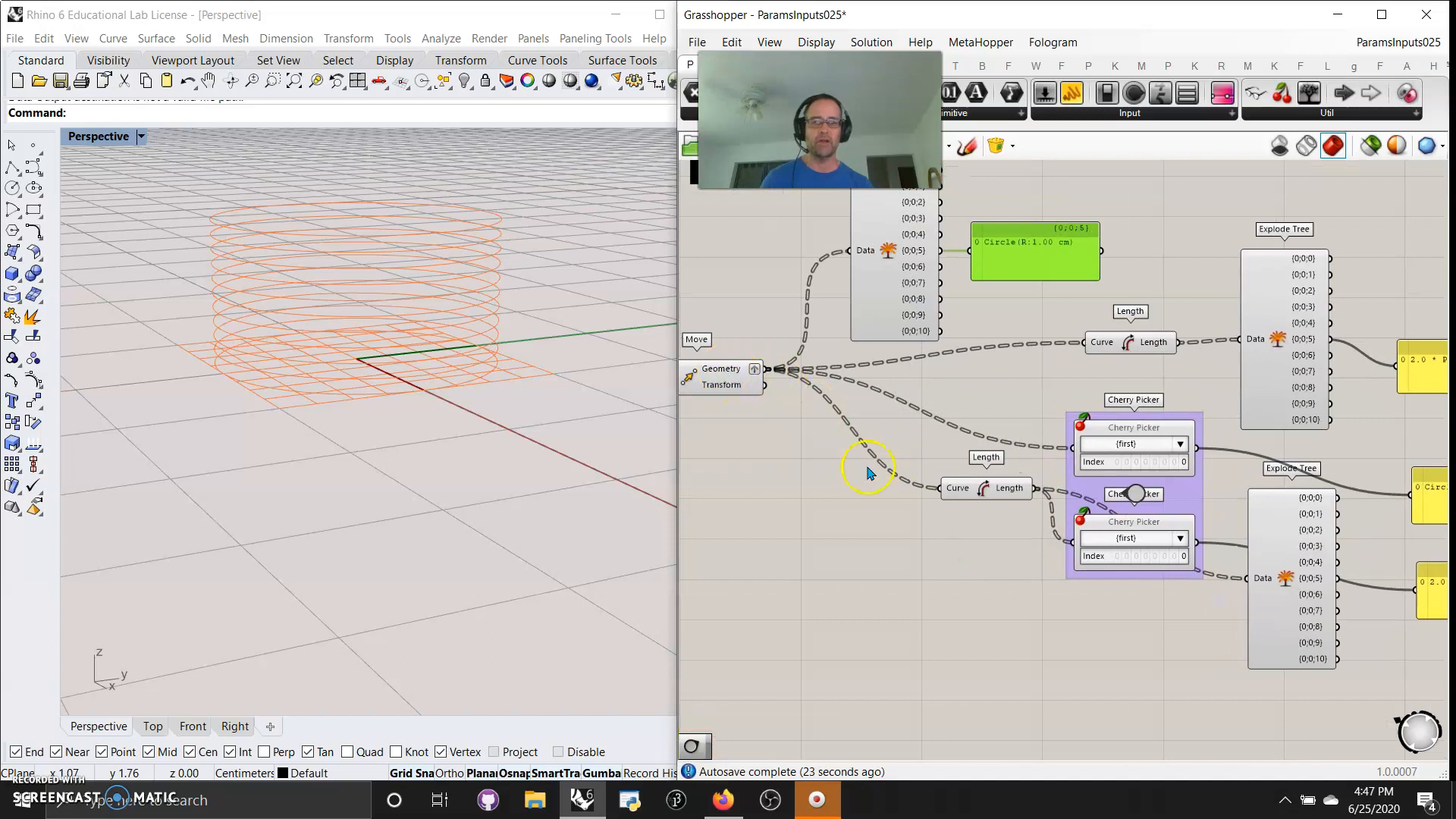
# Nudge the lower Cherry Picker down and move the lower Explode Tree up, closer beneath the Explode Tree above it
pyautogui.moveTo(1018, 556); pyautogui.dragTo(910, 539, button='right')
pyautogui.click(1027, 561)
pyautogui.moveTo(1028, 561); pyautogui.dragTo(1031, 530)
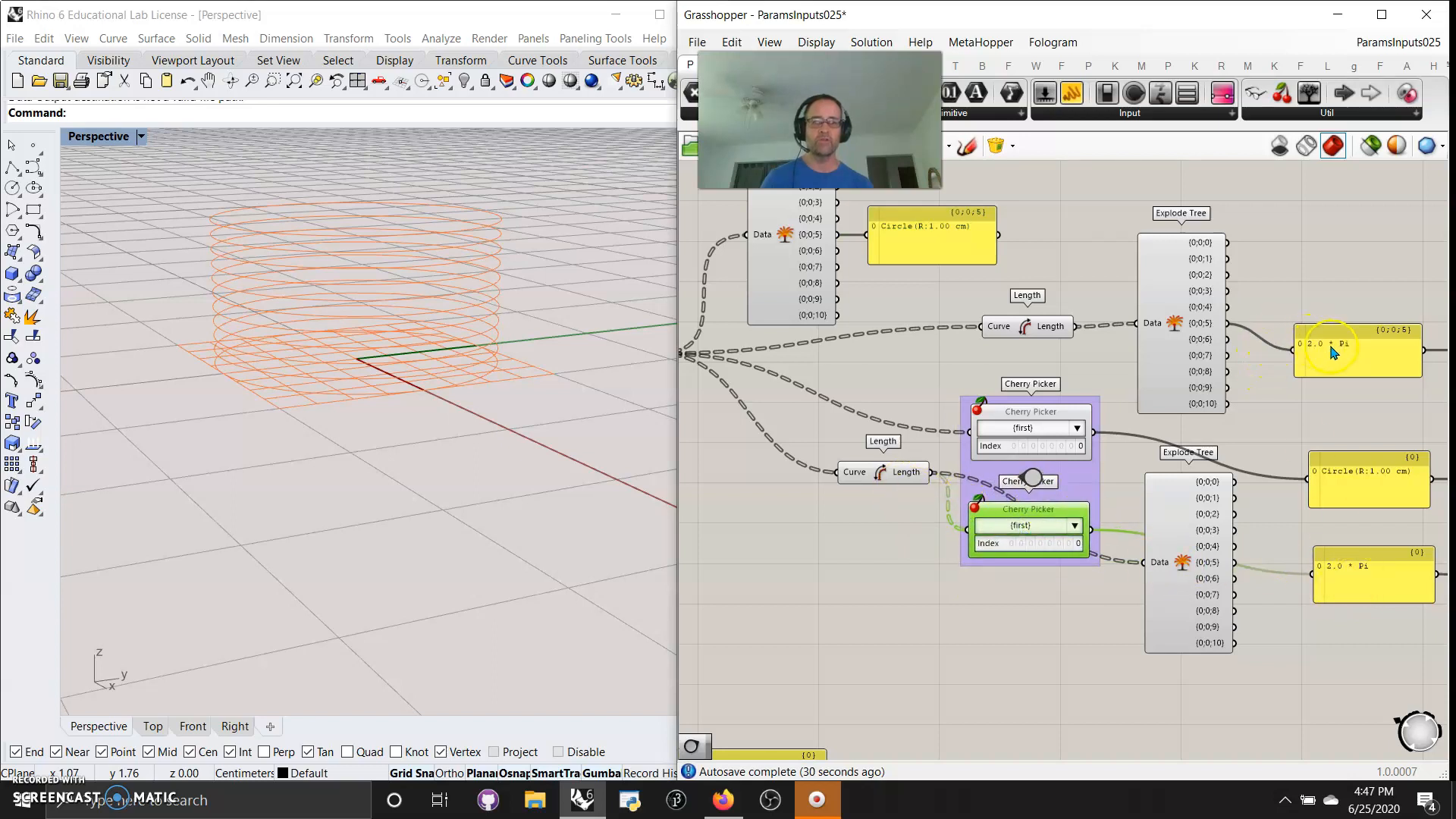
pyautogui.moveTo(1364, 706); pyautogui.dragTo(1287, 706, button='right')
pyautogui.moveTo(1297, 644); pyautogui.dragTo(1142, 643, button='right')
pyautogui.moveTo(995, 719); pyautogui.dragTo(1084, 731, button='right')
pyautogui.moveTo(1041, 623); pyautogui.dragTo(1026, 664)
pyautogui.moveTo(828, 656); pyautogui.dragTo(930, 693, button='right')
pyautogui.moveTo(1128, 719); pyautogui.dragTo(1137, 649)
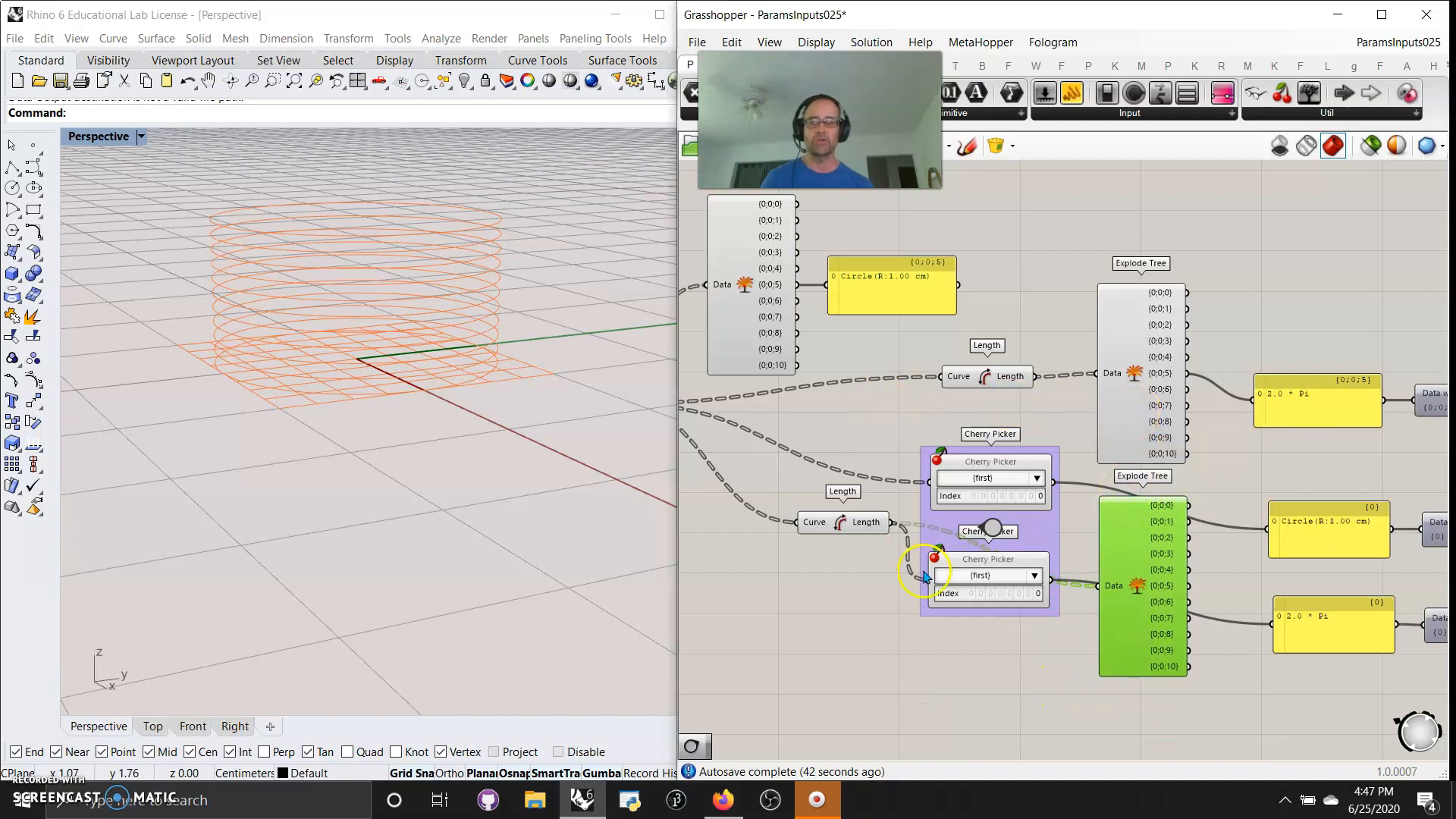
# Shift the upper Length component away from its Explode Tree, and wire Move's Geometry output into the first Explode Tree's Data input
pyautogui.moveTo(986, 379); pyautogui.dragTo(939, 376)
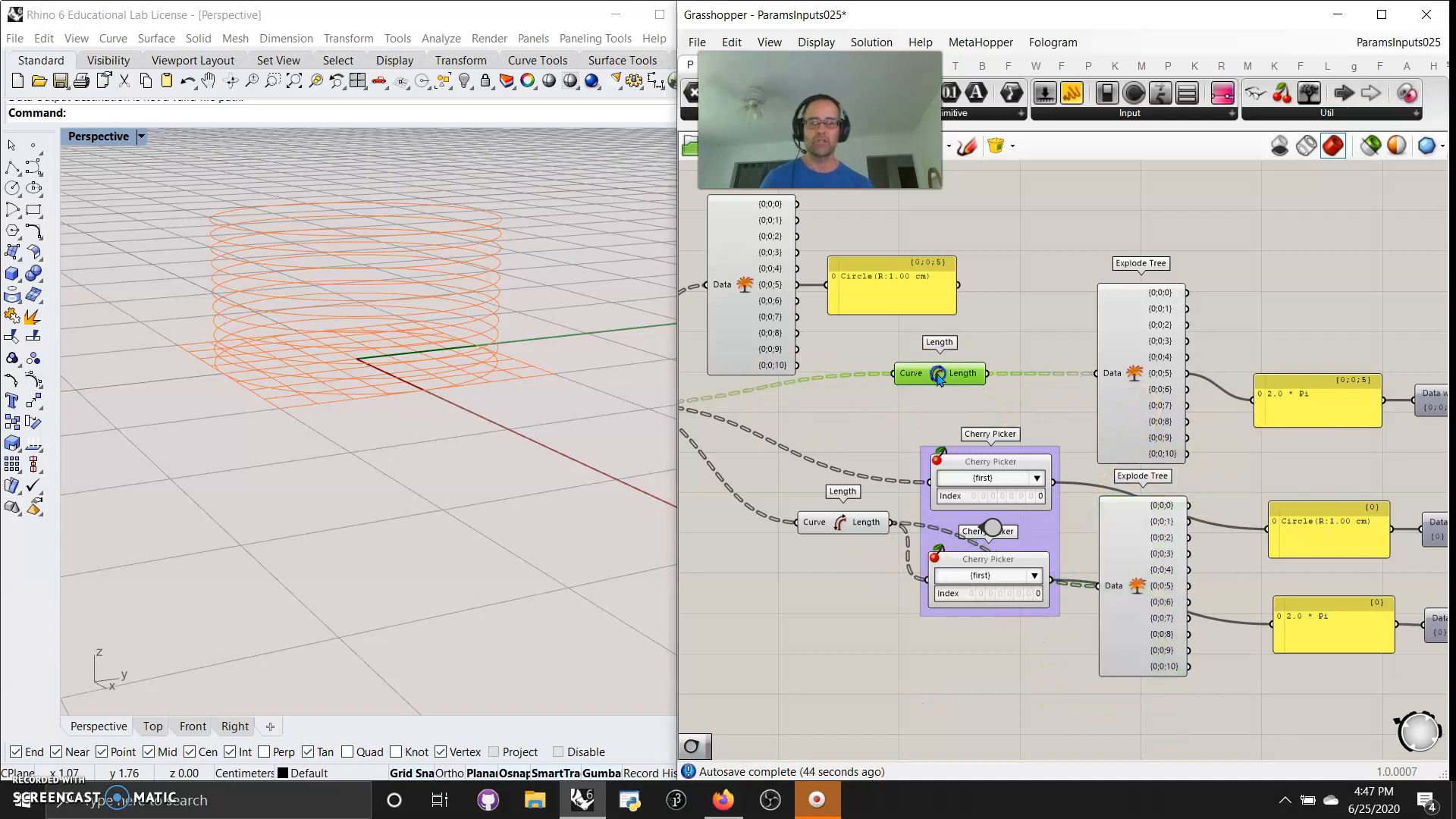
pyautogui.click(837, 429)
pyautogui.moveTo(838, 436); pyautogui.dragTo(975, 442, button='right')
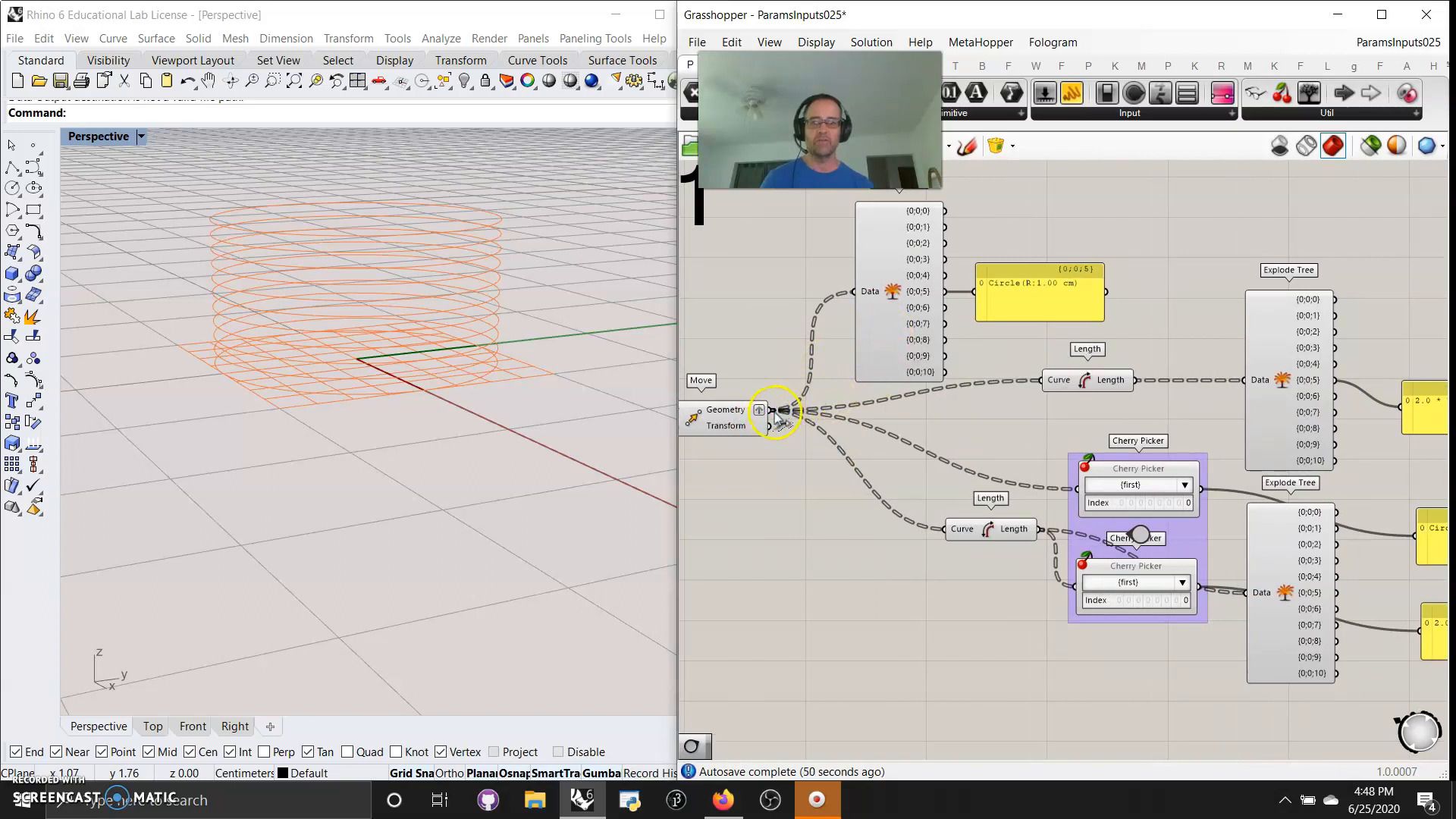
pyautogui.moveTo(770, 412); pyautogui.dragTo(851, 293)
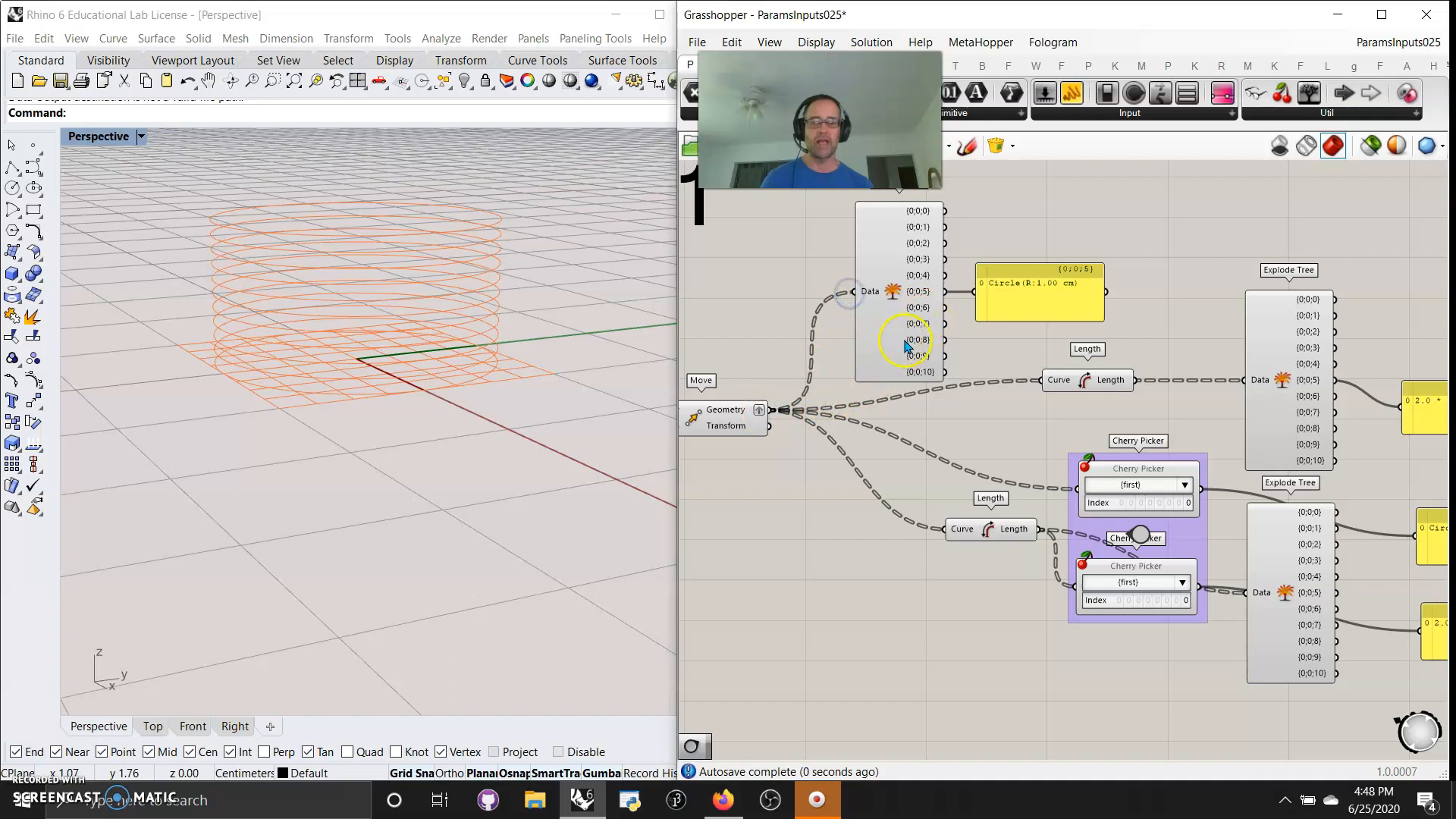
# Set the lower Cherry Picker's path to {0;0;2}
pyautogui.moveTo(1182, 356); pyautogui.dragTo(1082, 321, button='right')
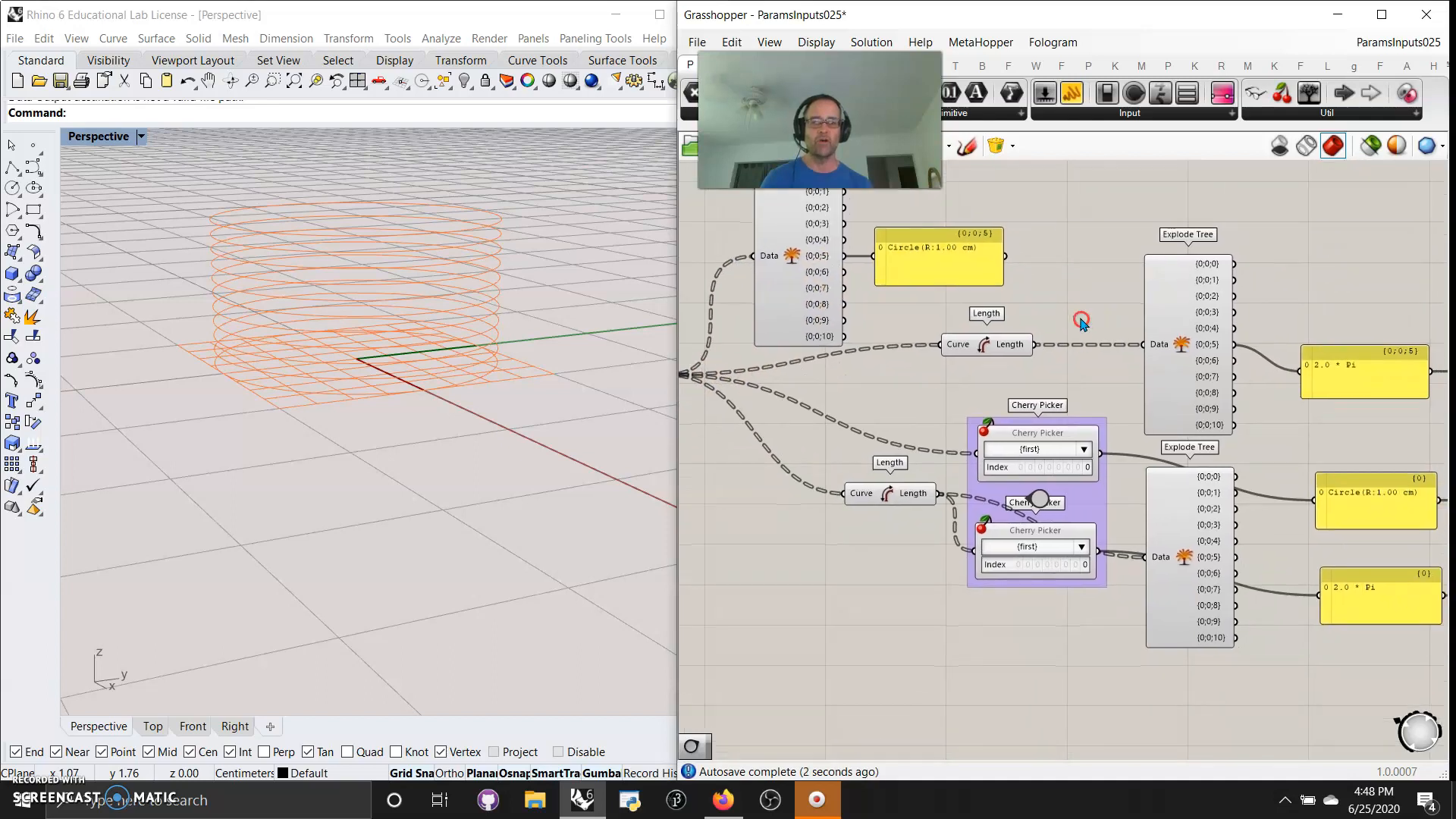
pyautogui.moveTo(950, 648); pyautogui.dragTo(1003, 704, button='right')
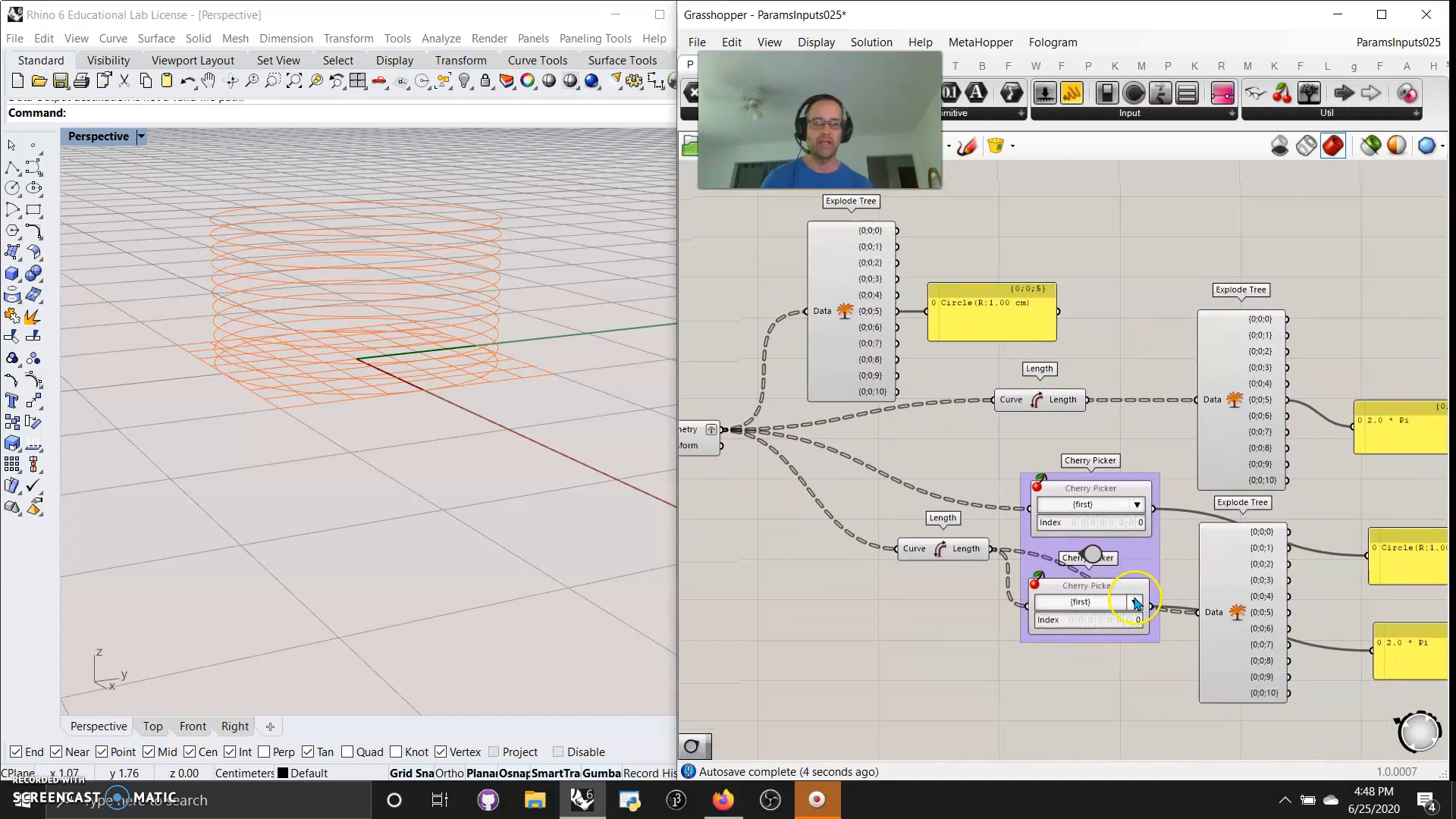
pyautogui.click(1134, 602)
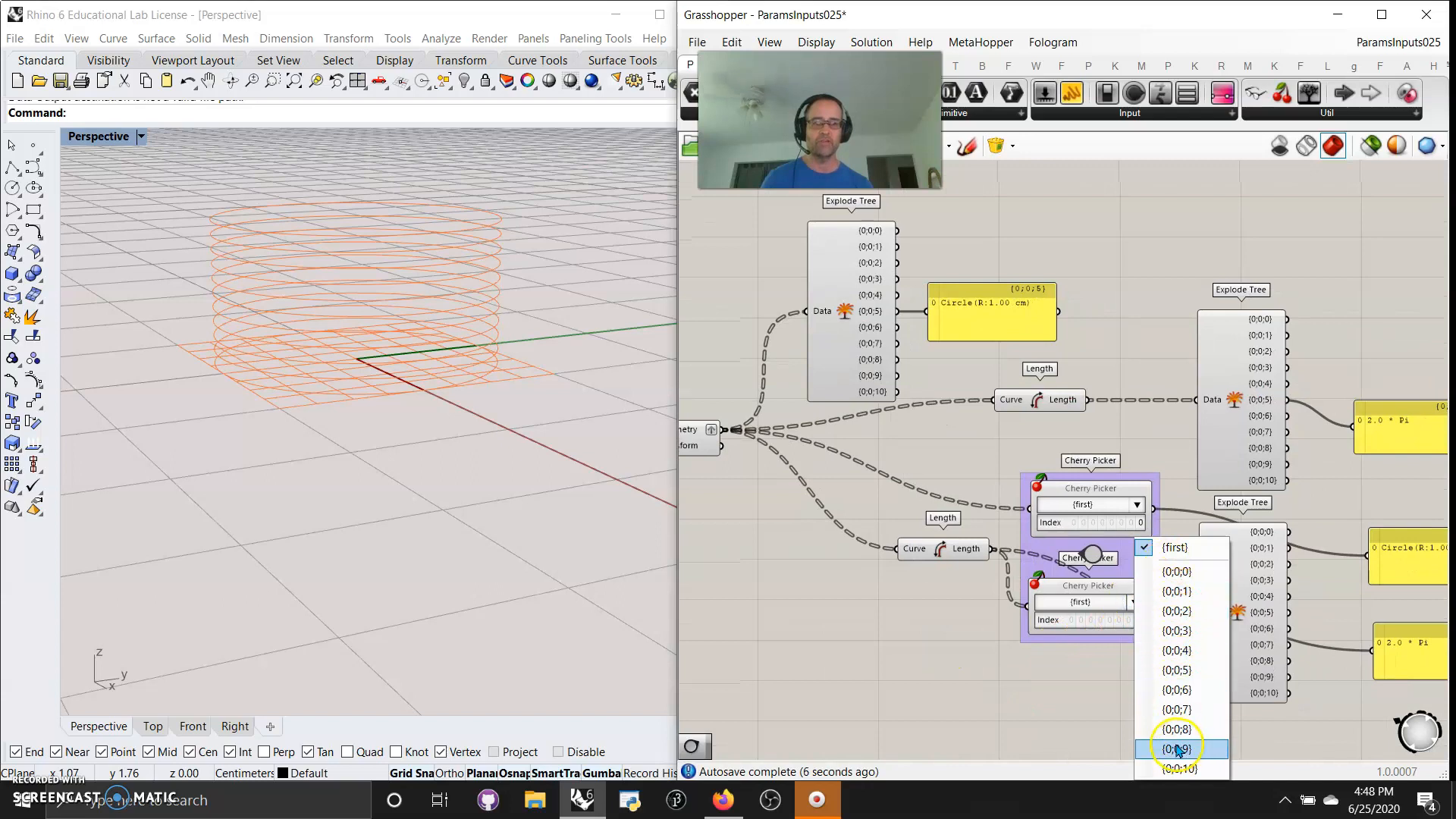
pyautogui.click(1173, 611)
pyautogui.moveTo(1107, 710); pyautogui.dragTo(948, 707, button='right')
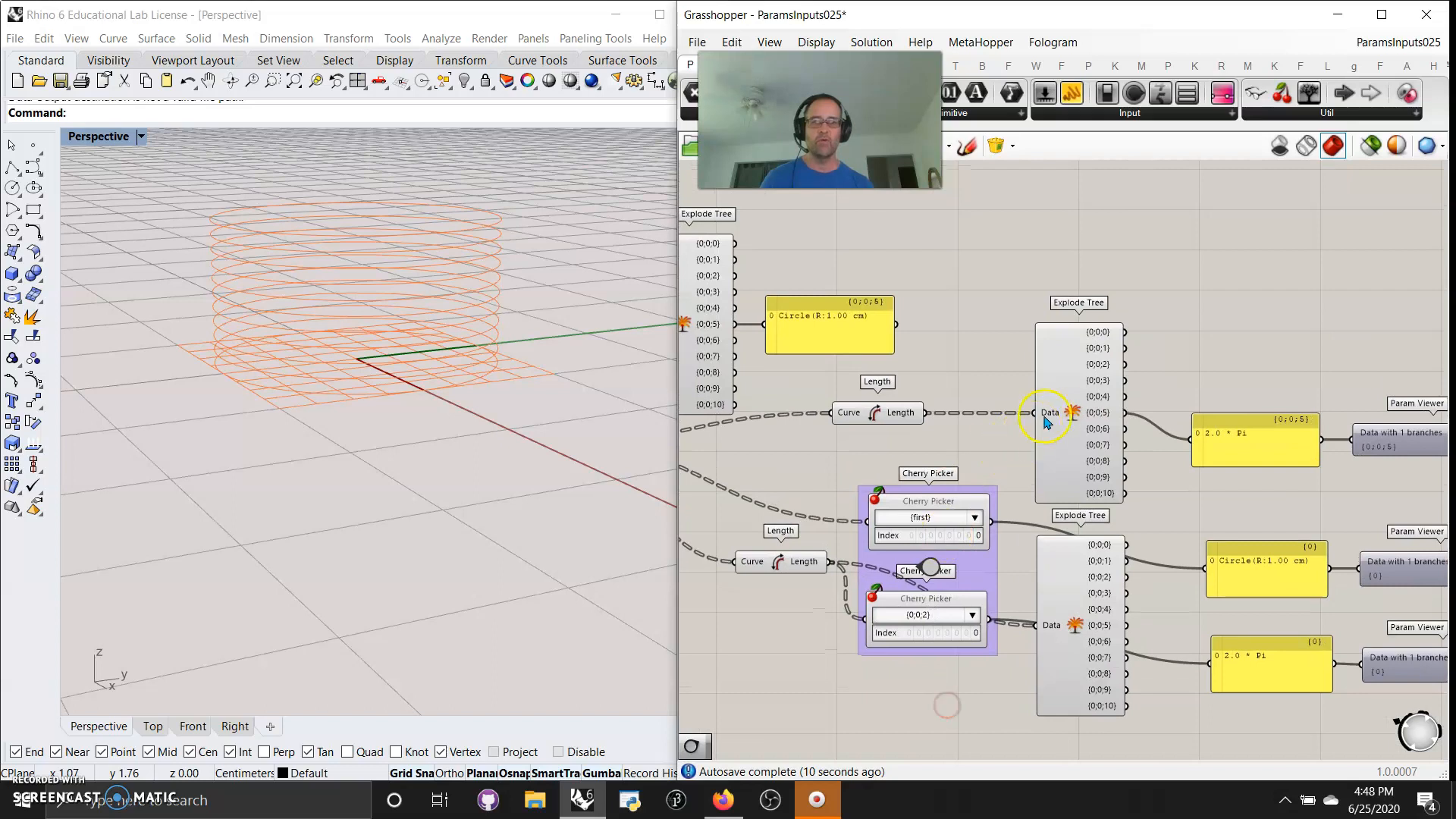
# Set the upper Cherry Picker's path to {0;0;2}
pyautogui.moveTo(823, 369); pyautogui.dragTo(977, 423, button='right')
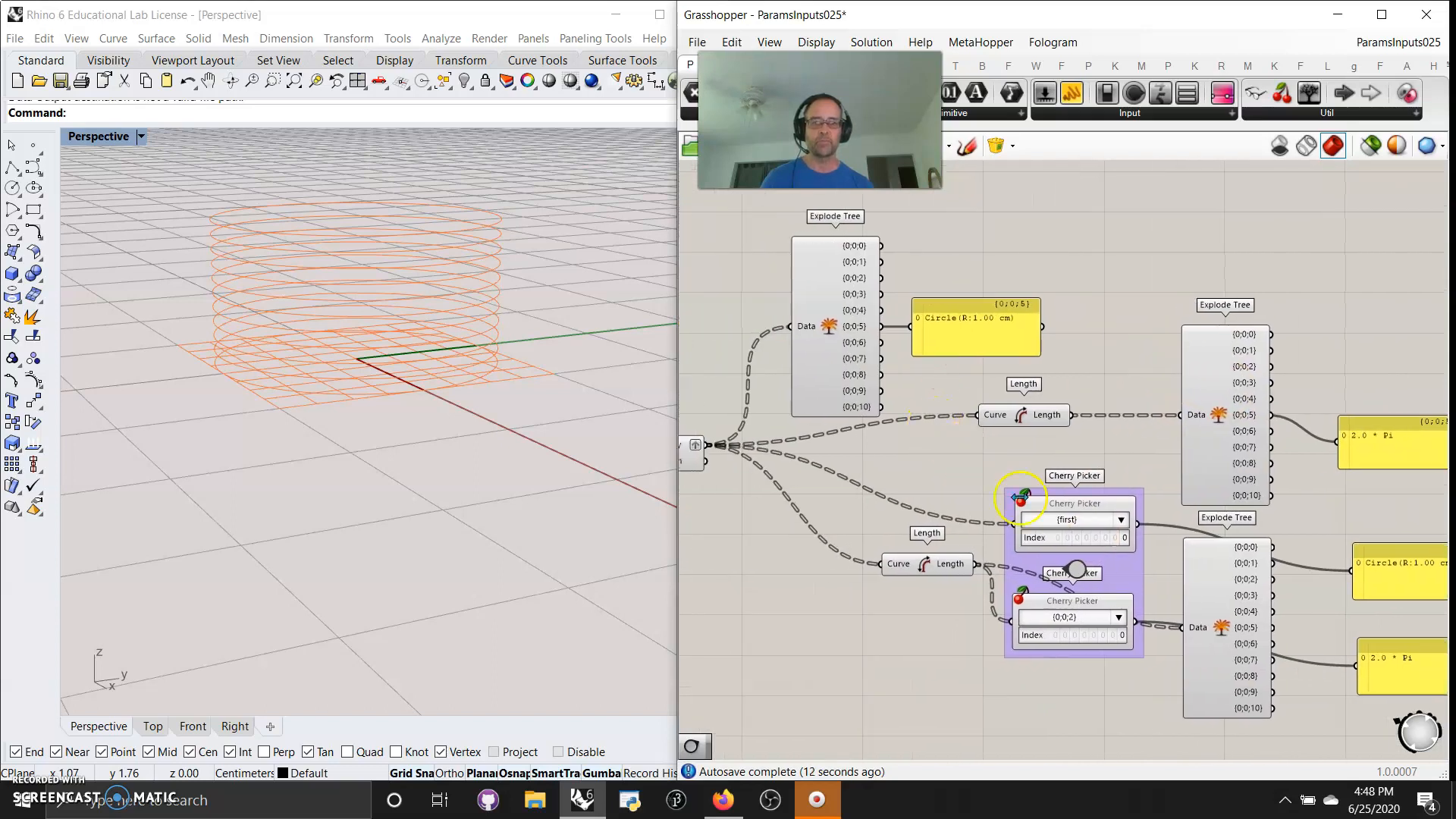
pyautogui.click(1122, 520)
pyautogui.click(1171, 572)
pyautogui.moveTo(1304, 514); pyautogui.dragTo(1065, 445, button='right')
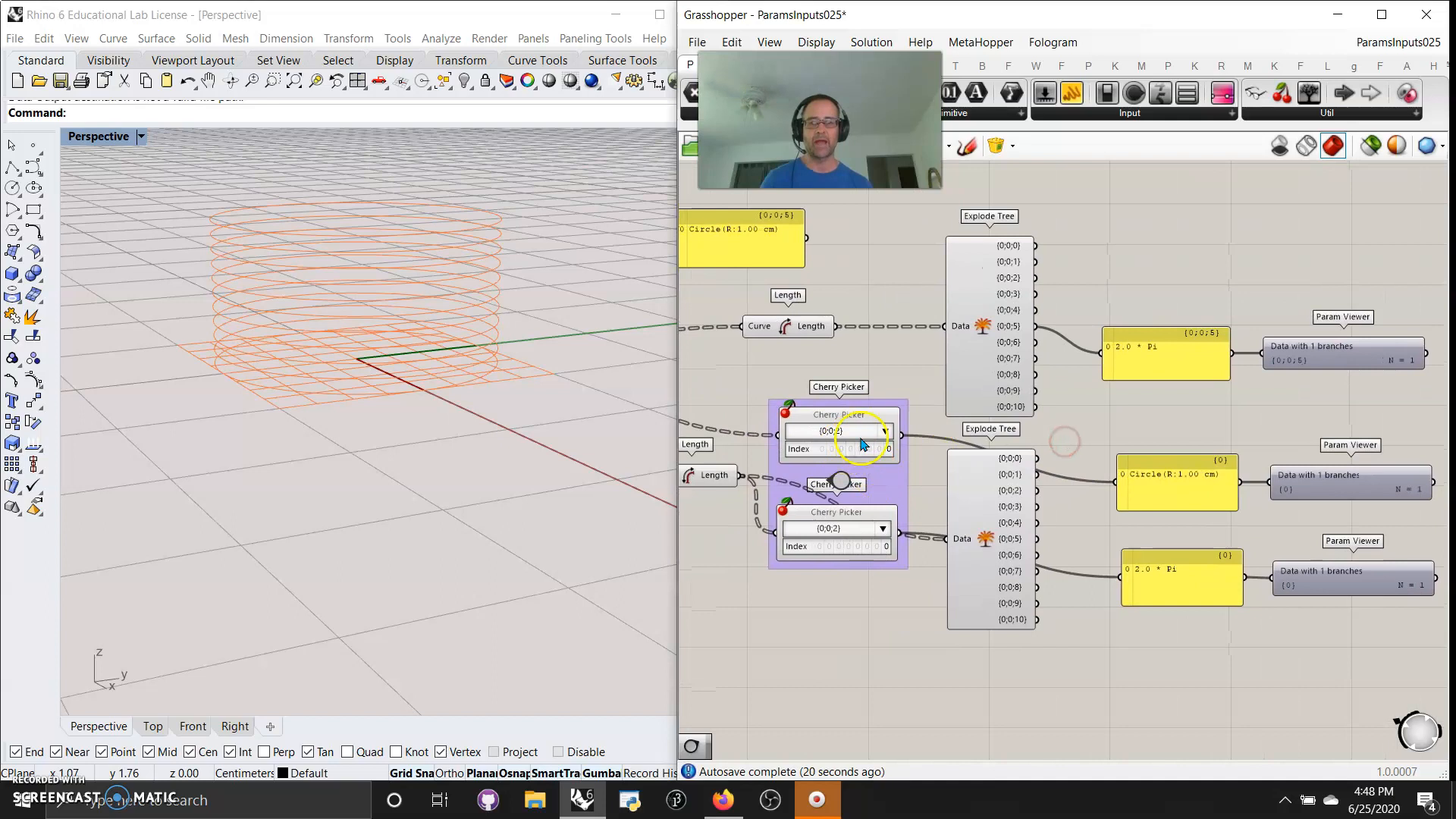
# Set the upper Cherry Picker's path to {0;0;6}
pyautogui.click(885, 430)
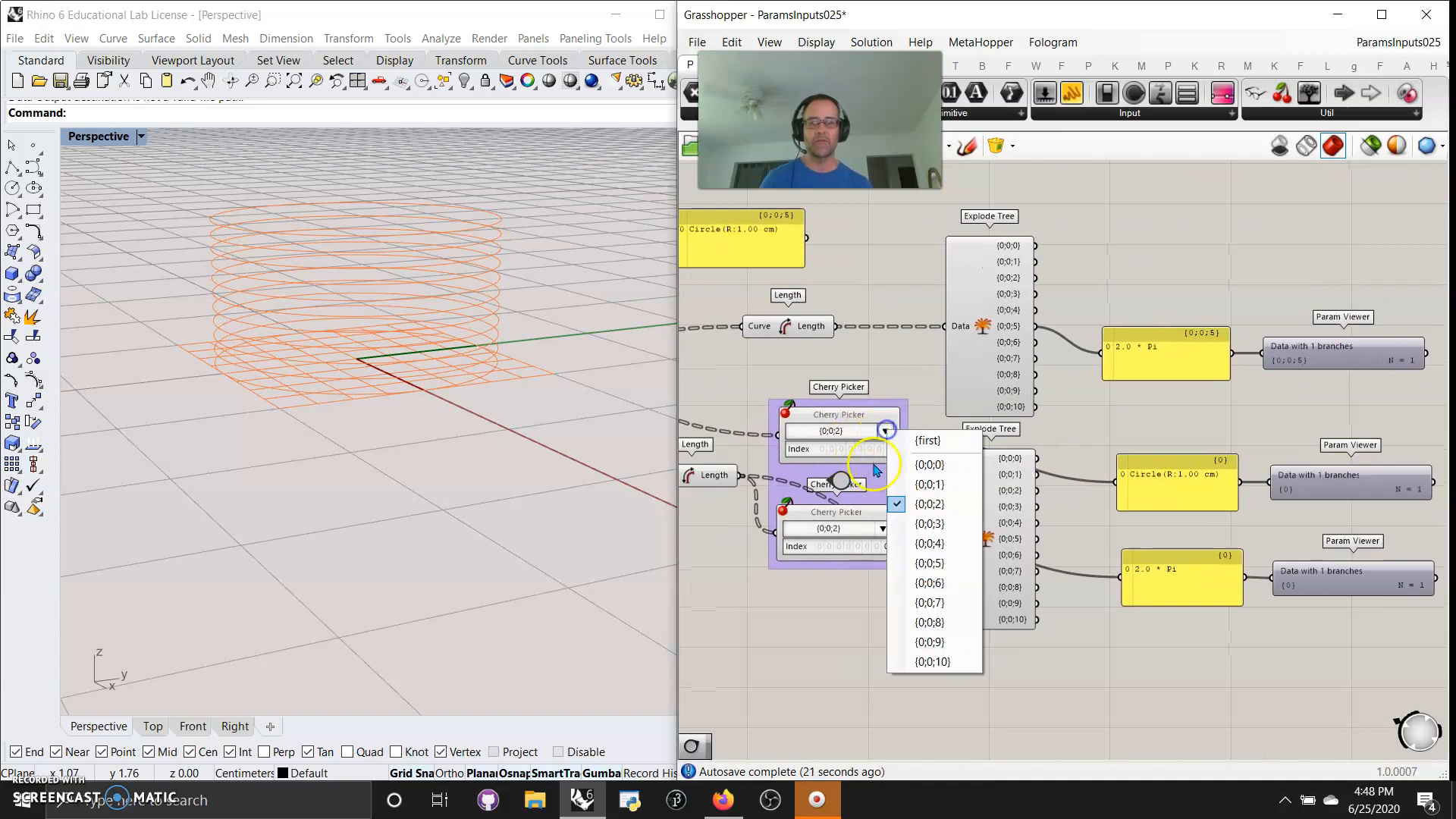
pyautogui.click(929, 583)
pyautogui.moveTo(813, 657); pyautogui.dragTo(894, 657, button='right')
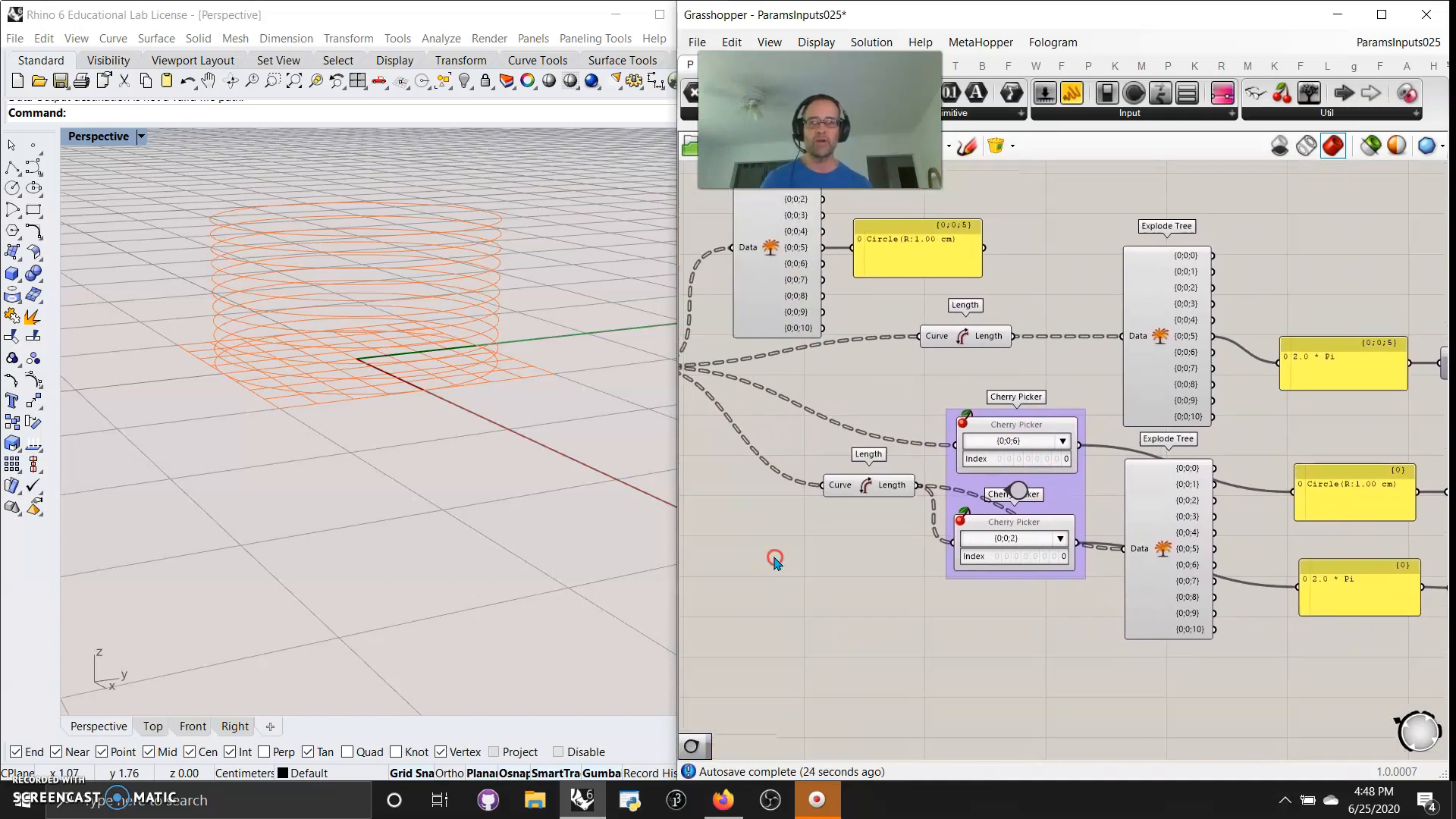
pyautogui.moveTo(774, 559); pyautogui.dragTo(910, 695, button='right')
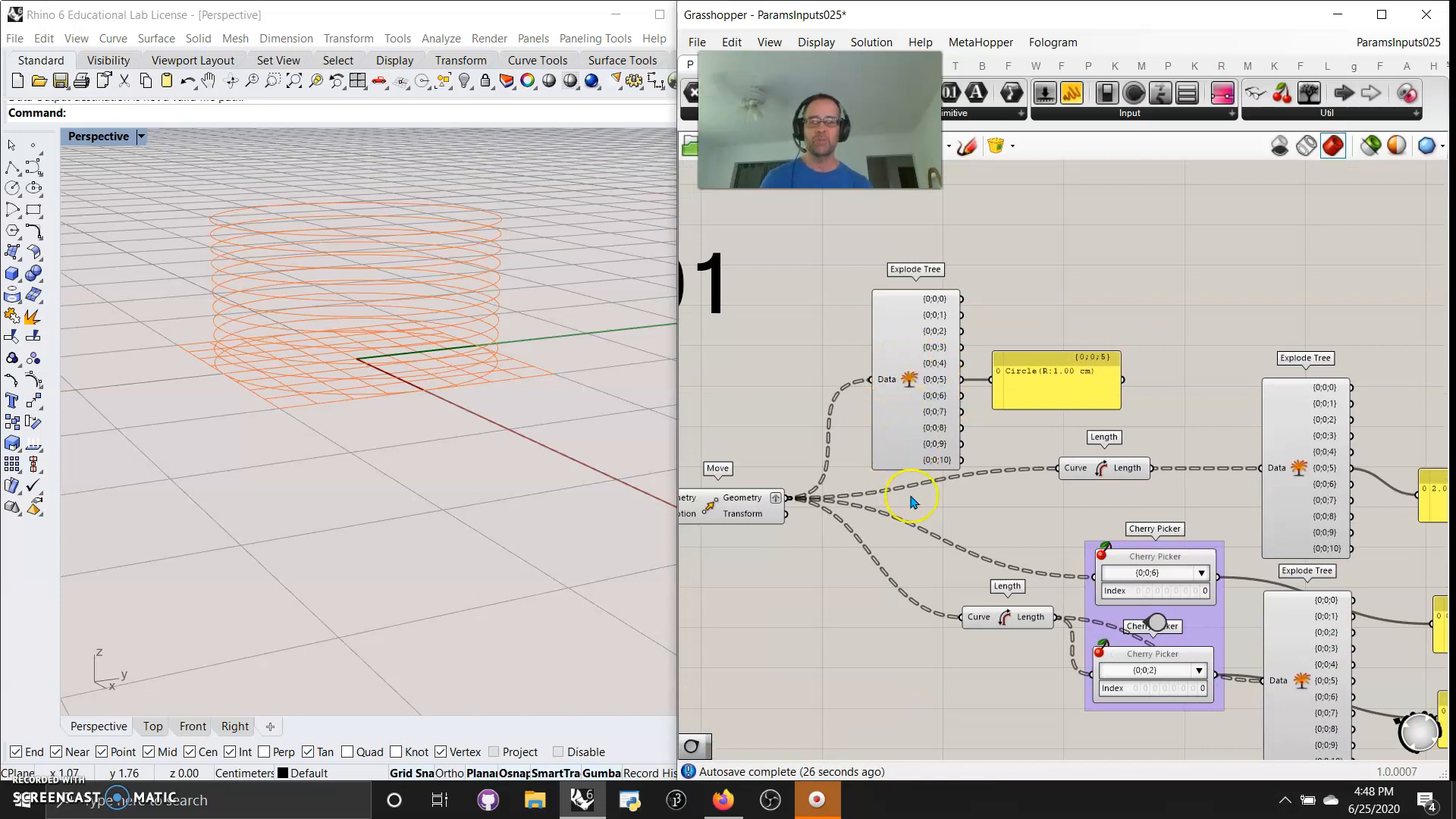
# Remove output parameters from the Explode Tree fed directly by Move until only {0;0;0} through {0;0;4} remain
pyautogui.moveTo(827, 704); pyautogui.dragTo(942, 673, button='right')
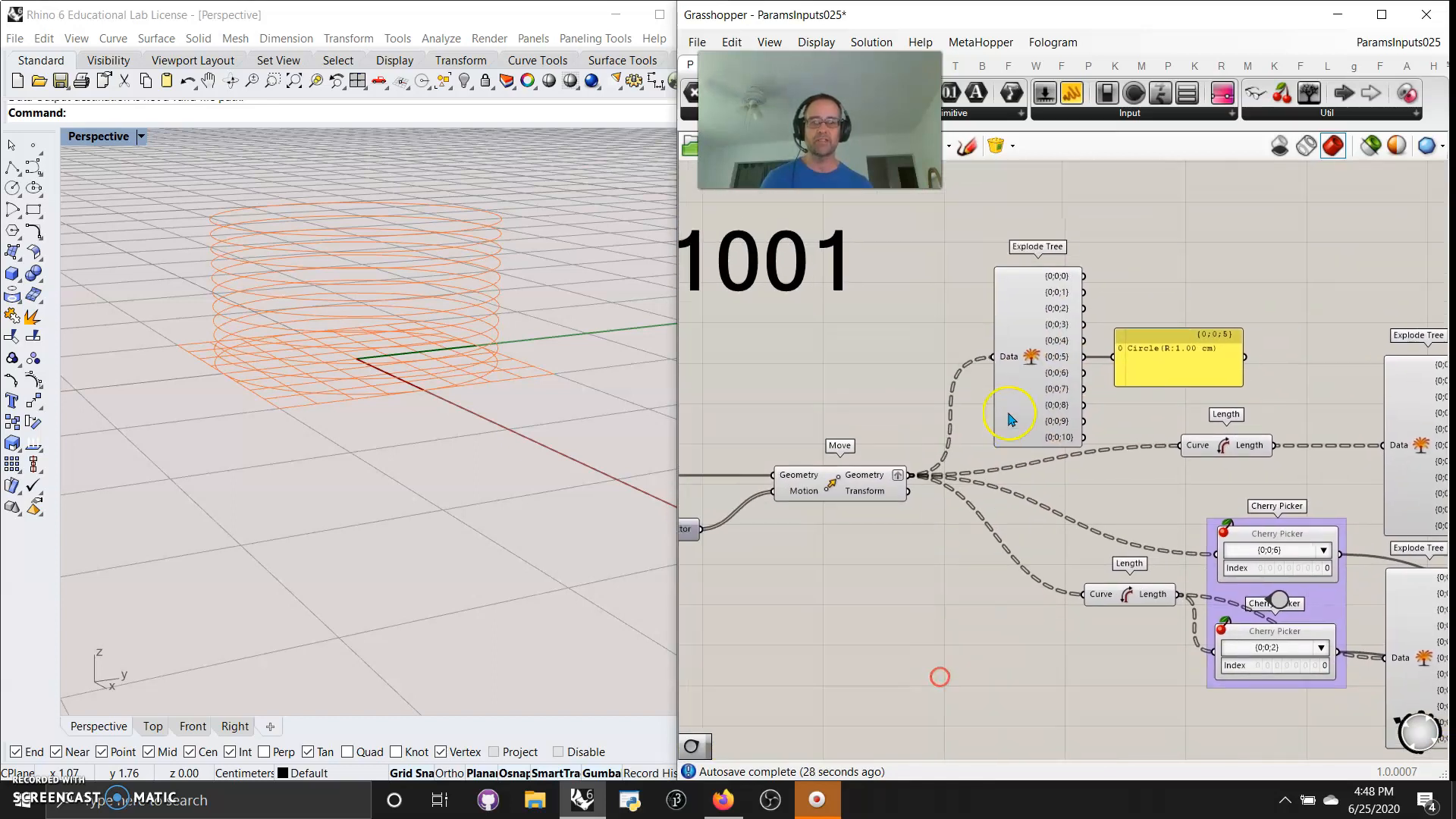
pyautogui.scroll(5, 1050, 371)
pyautogui.click(993, 426)
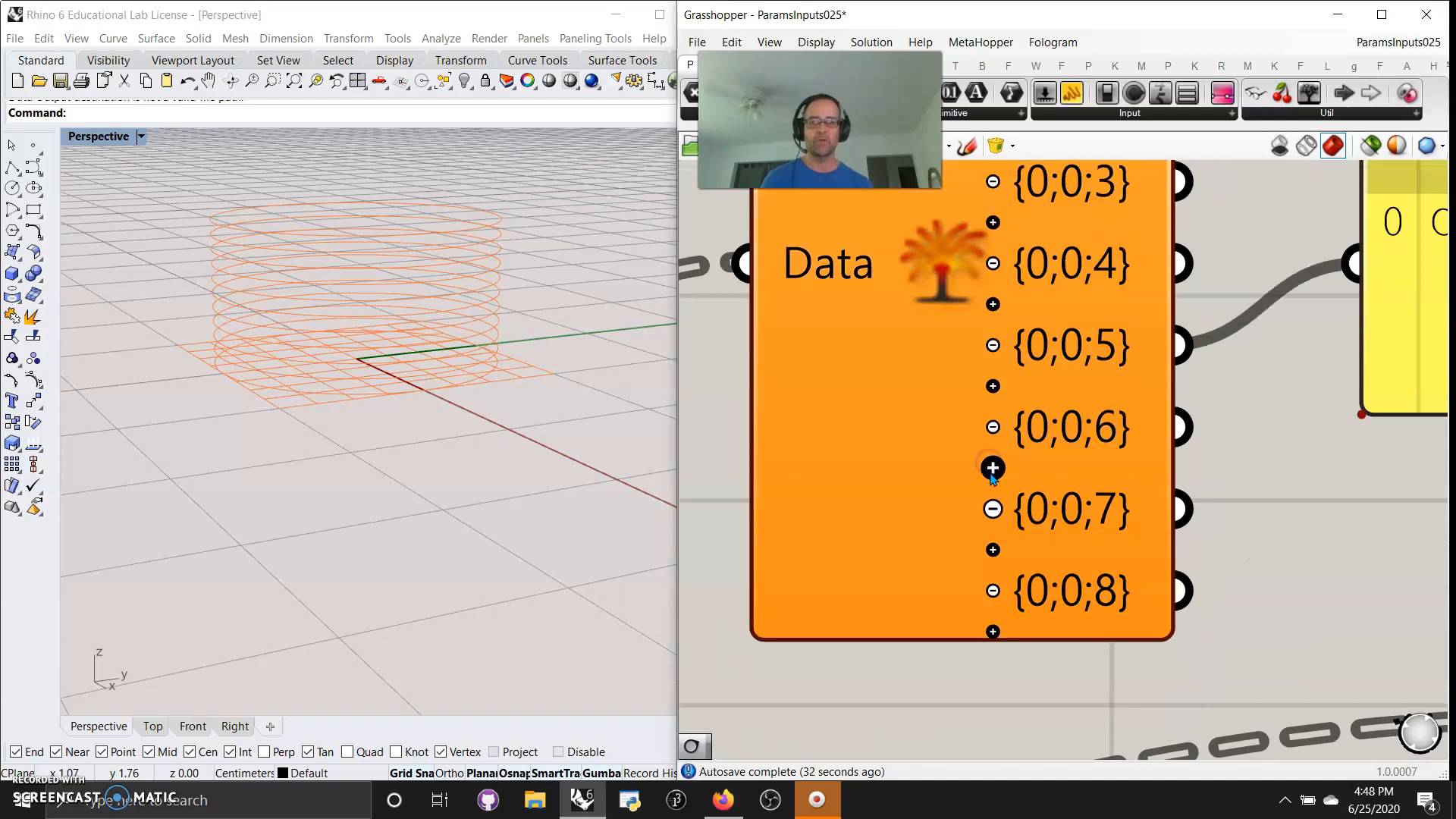
pyautogui.click(993, 468)
pyautogui.click(993, 468)
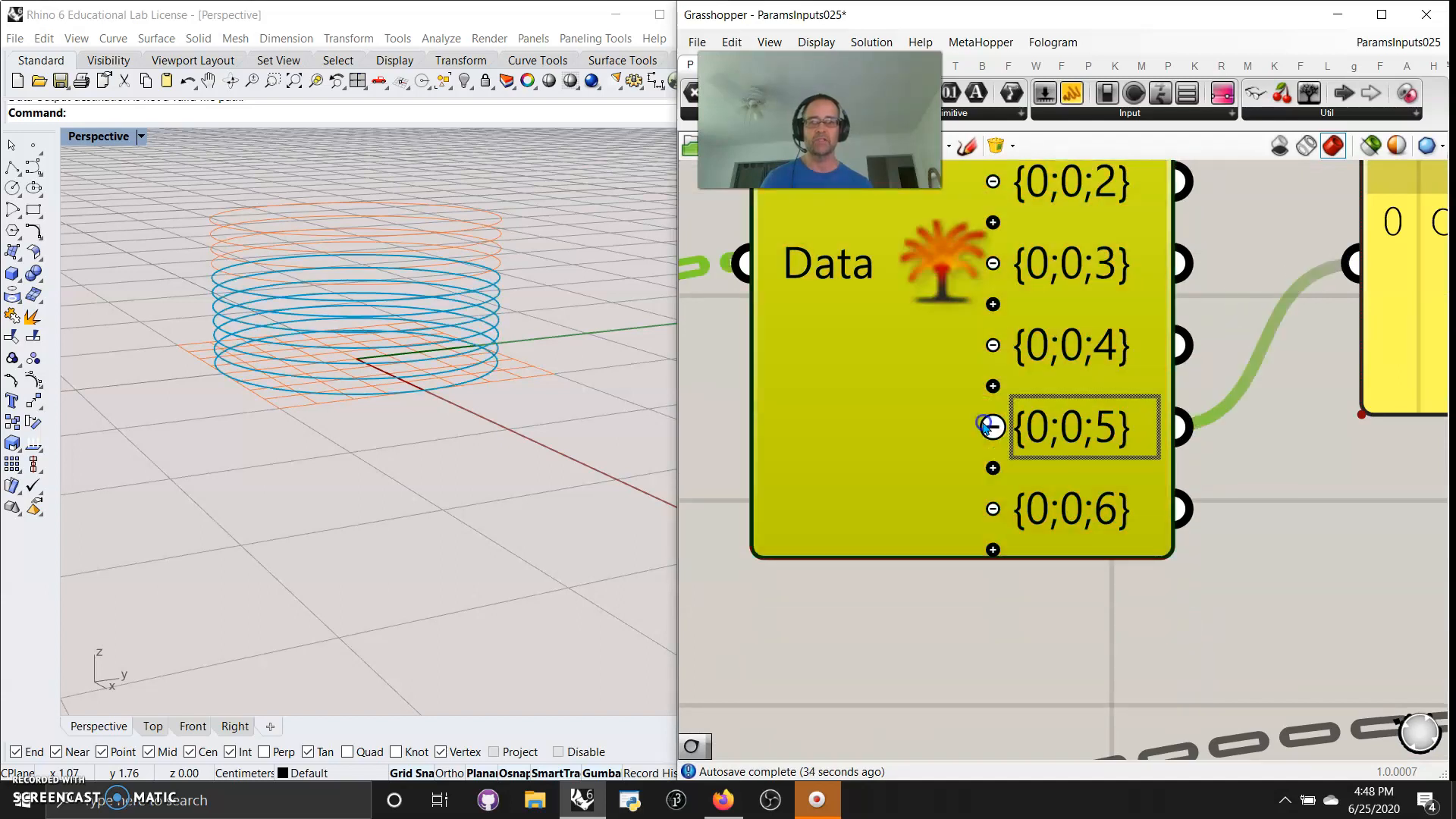
pyautogui.click(993, 426)
pyautogui.moveTo(958, 566); pyautogui.dragTo(963, 596, button='right')
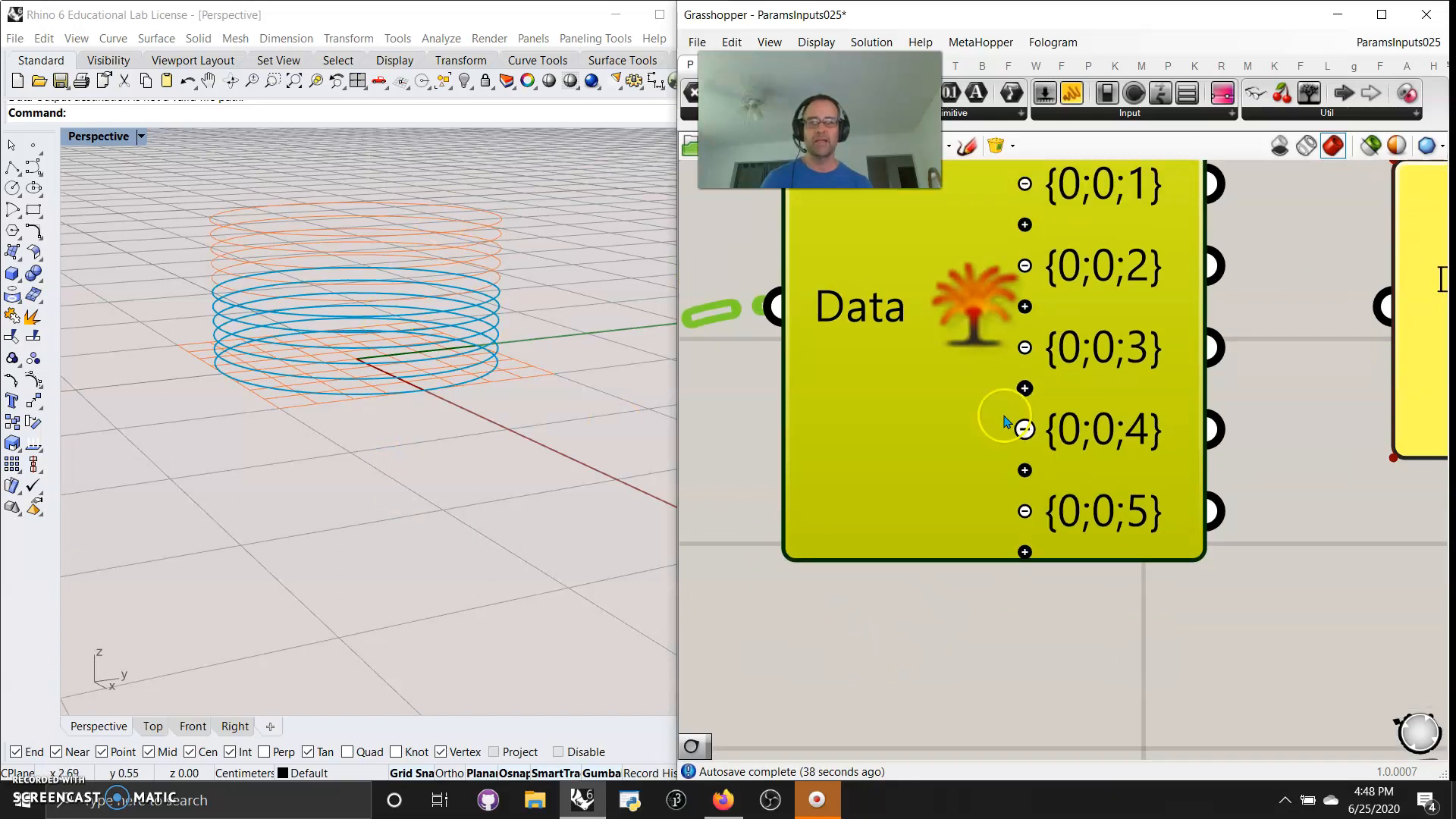
pyautogui.click(1025, 430)
pyautogui.moveTo(531, 413); pyautogui.dragTo(559, 422, button='right')
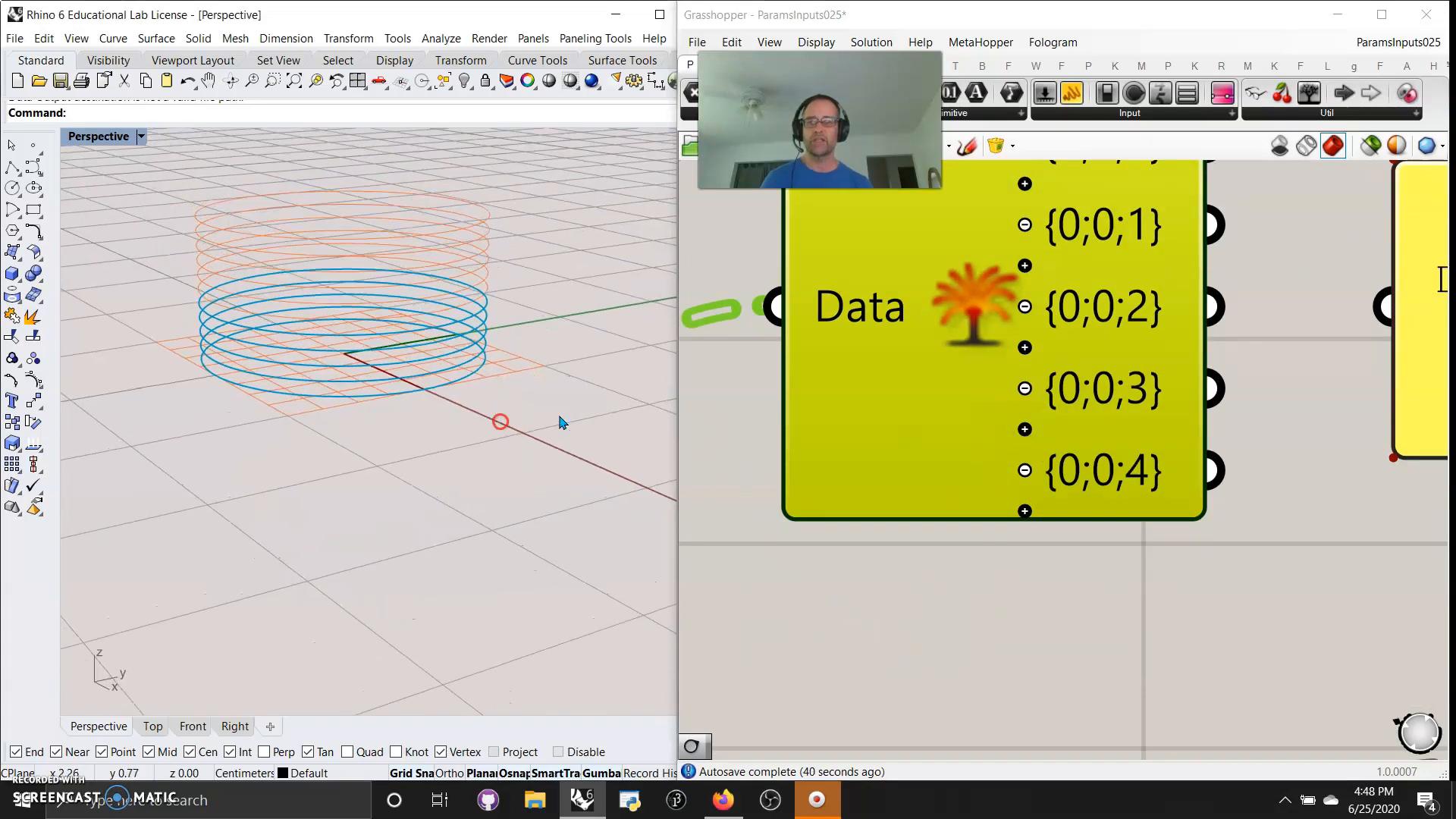
pyautogui.scroll(-6, 920, 653)
pyautogui.moveTo(958, 629); pyautogui.dragTo(902, 452, button='right')
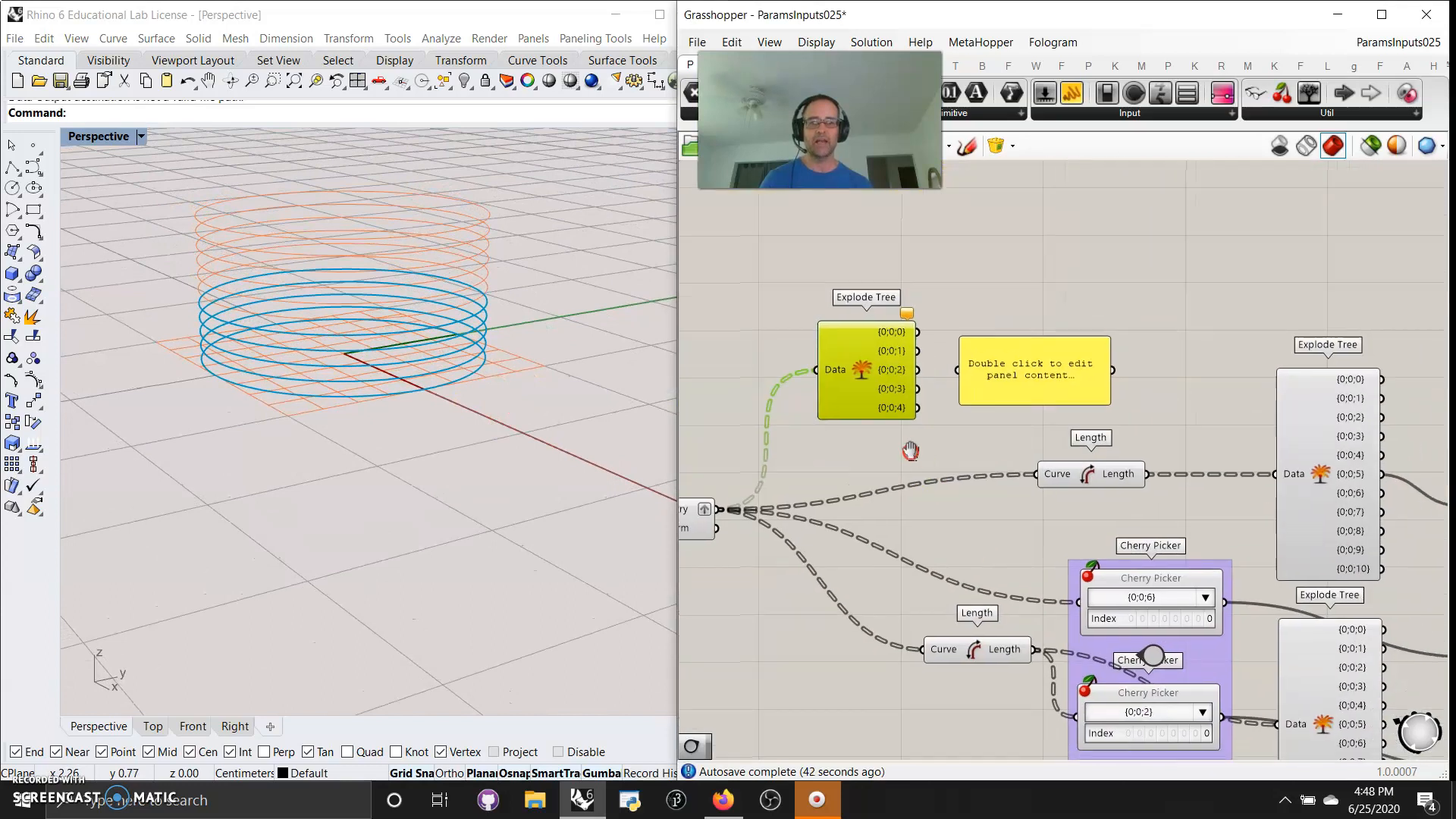
pyautogui.moveTo(1019, 608); pyautogui.dragTo(924, 398, button='right')
pyautogui.moveTo(987, 631); pyautogui.dragTo(839, 599, button='right')
pyautogui.scroll(-5, 1150, 622)
pyautogui.moveTo(1270, 632); pyautogui.dragTo(773, 461)
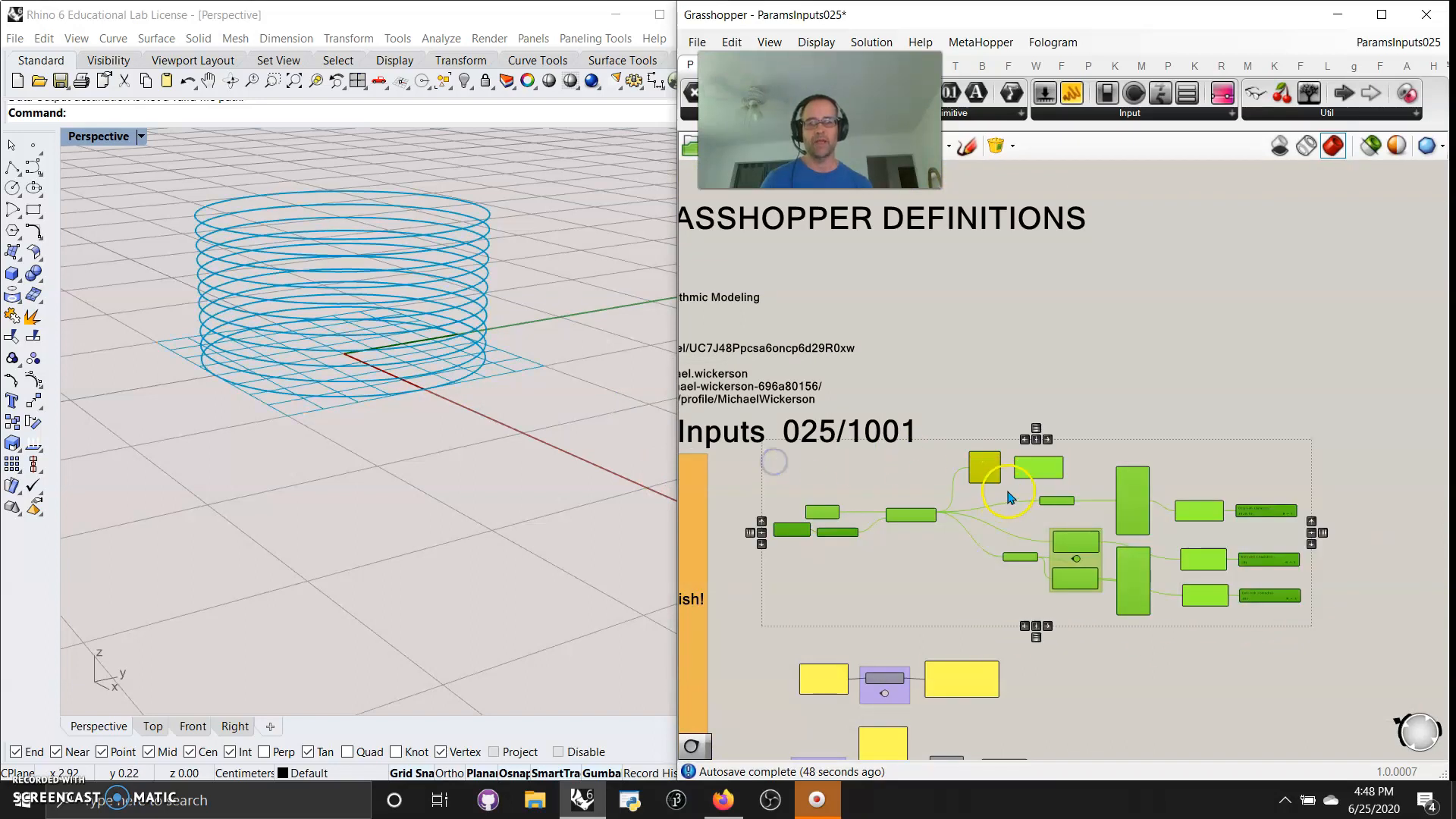
pyautogui.scroll(6, 1004, 493)
pyautogui.click(754, 447)
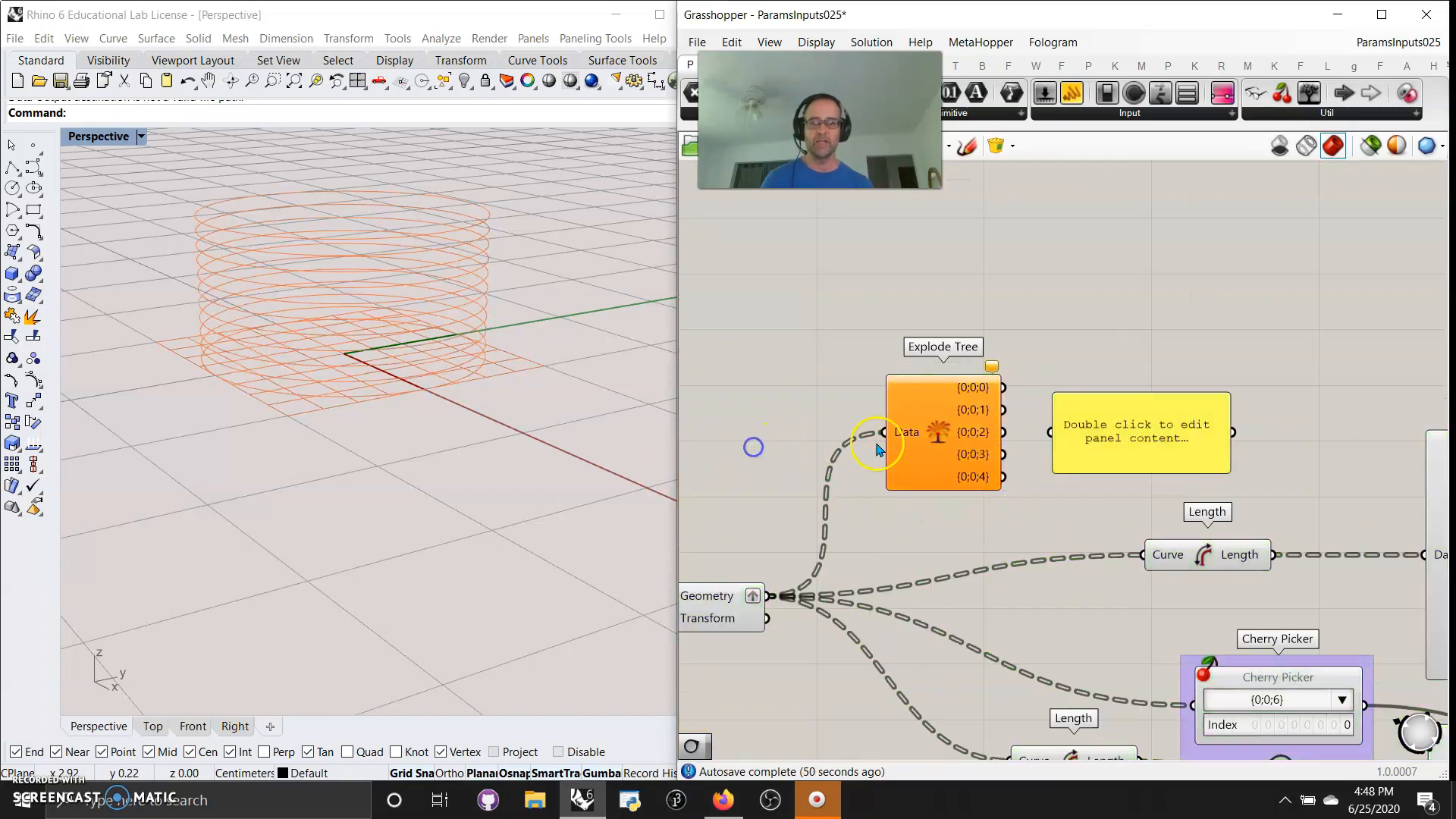
# Wire the first Explode Tree's {0;0;1} output into its adjacent panel, and add one more output after {0;0;4}
pyautogui.click(991, 366)
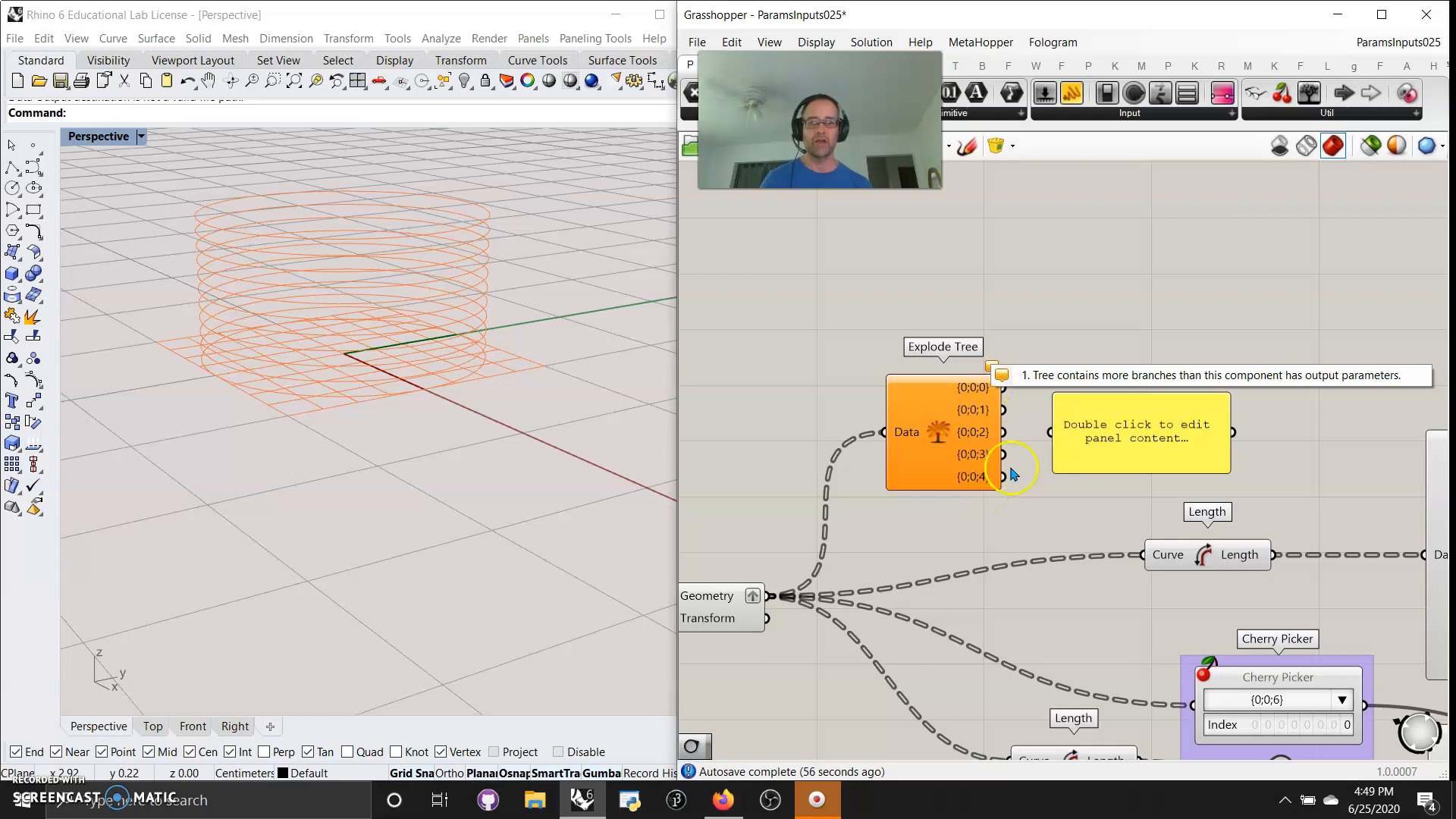
pyautogui.moveTo(1009, 440); pyautogui.dragTo(1050, 432)
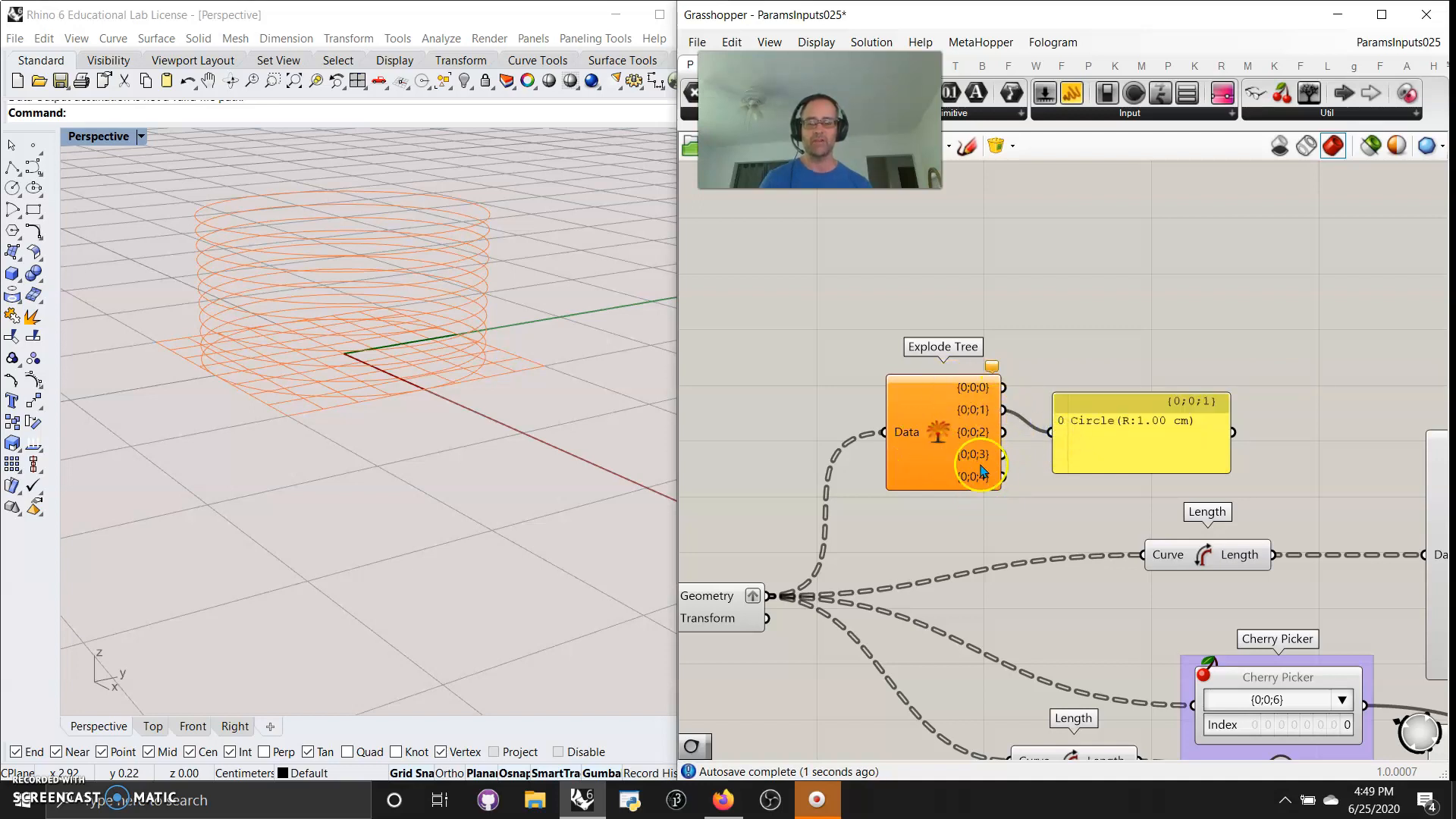
pyautogui.scroll(3, 977, 518)
pyautogui.click(937, 516)
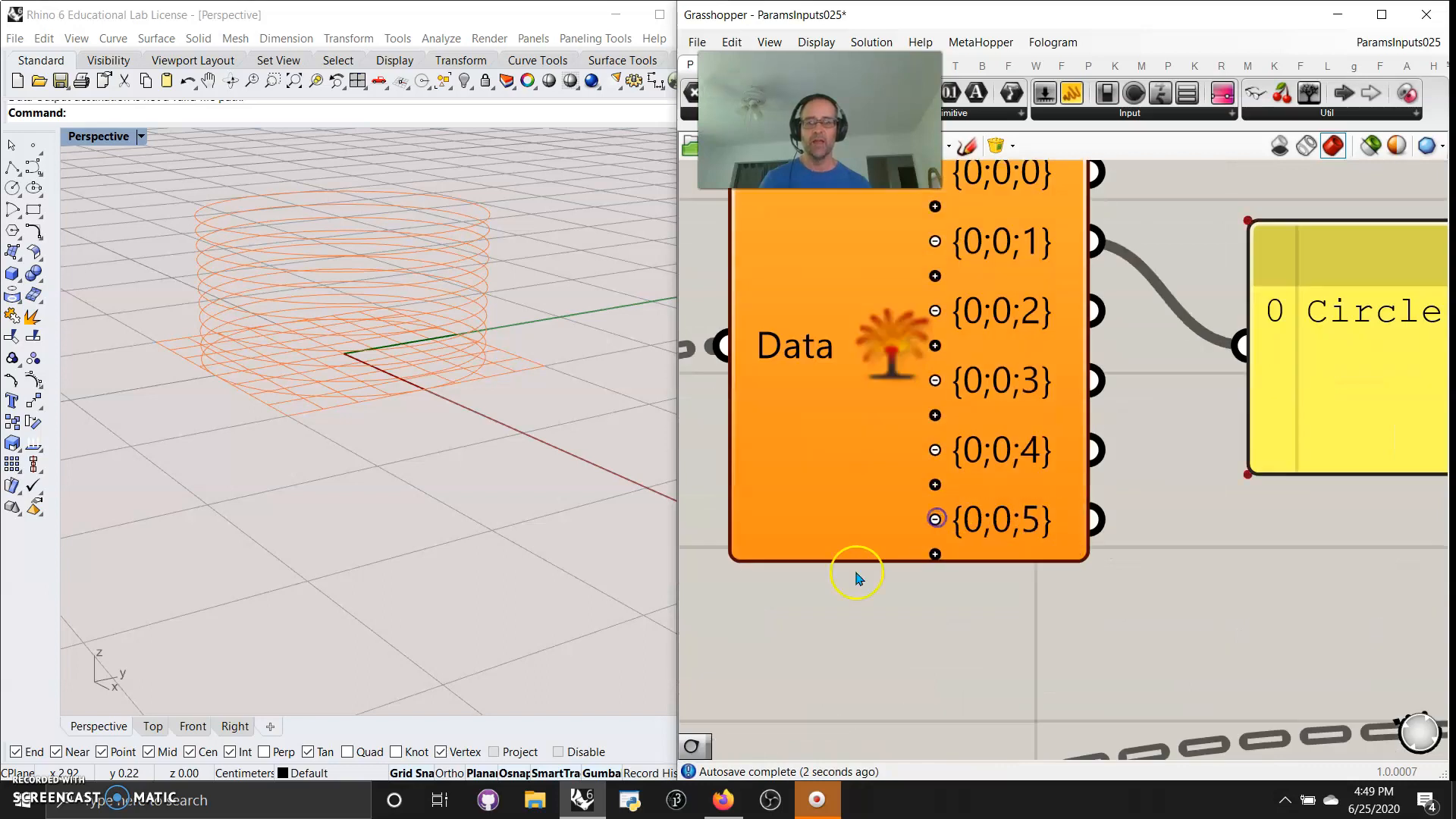
# Create a number slider with value 3 and wire it into the Range component's Steps input
pyautogui.moveTo(855, 576); pyautogui.dragTo(1095, 482, button='right')
pyautogui.scroll(-4, 969, 517)
pyautogui.moveTo(885, 590); pyautogui.dragTo(1164, 549, button='right')
pyautogui.moveTo(893, 698); pyautogui.dragTo(1122, 629, button='right')
pyautogui.scroll(-3, 1119, 628)
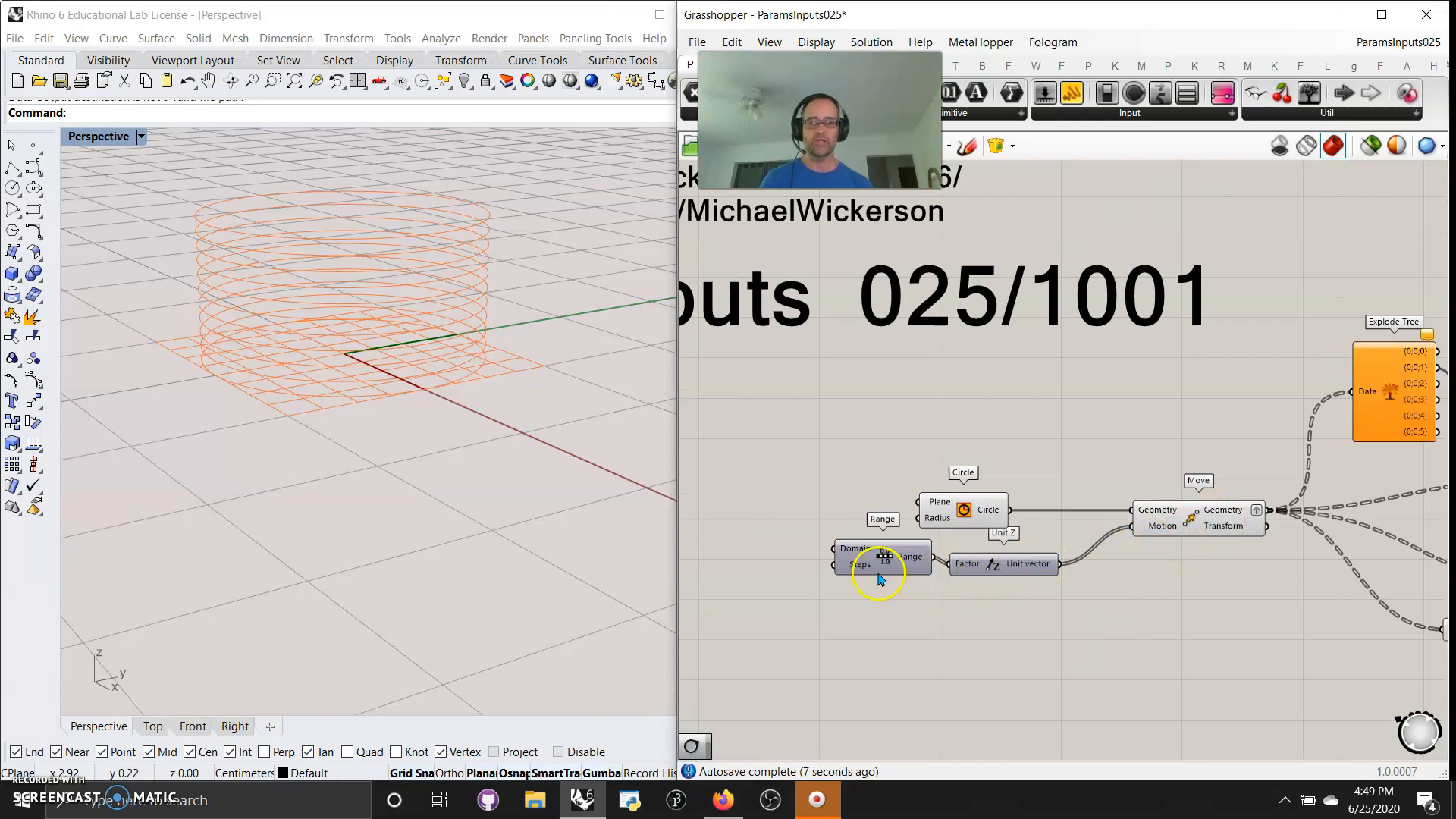
pyautogui.doubleClick(767, 584)
pyautogui.write('3')
pyautogui.press('Return')
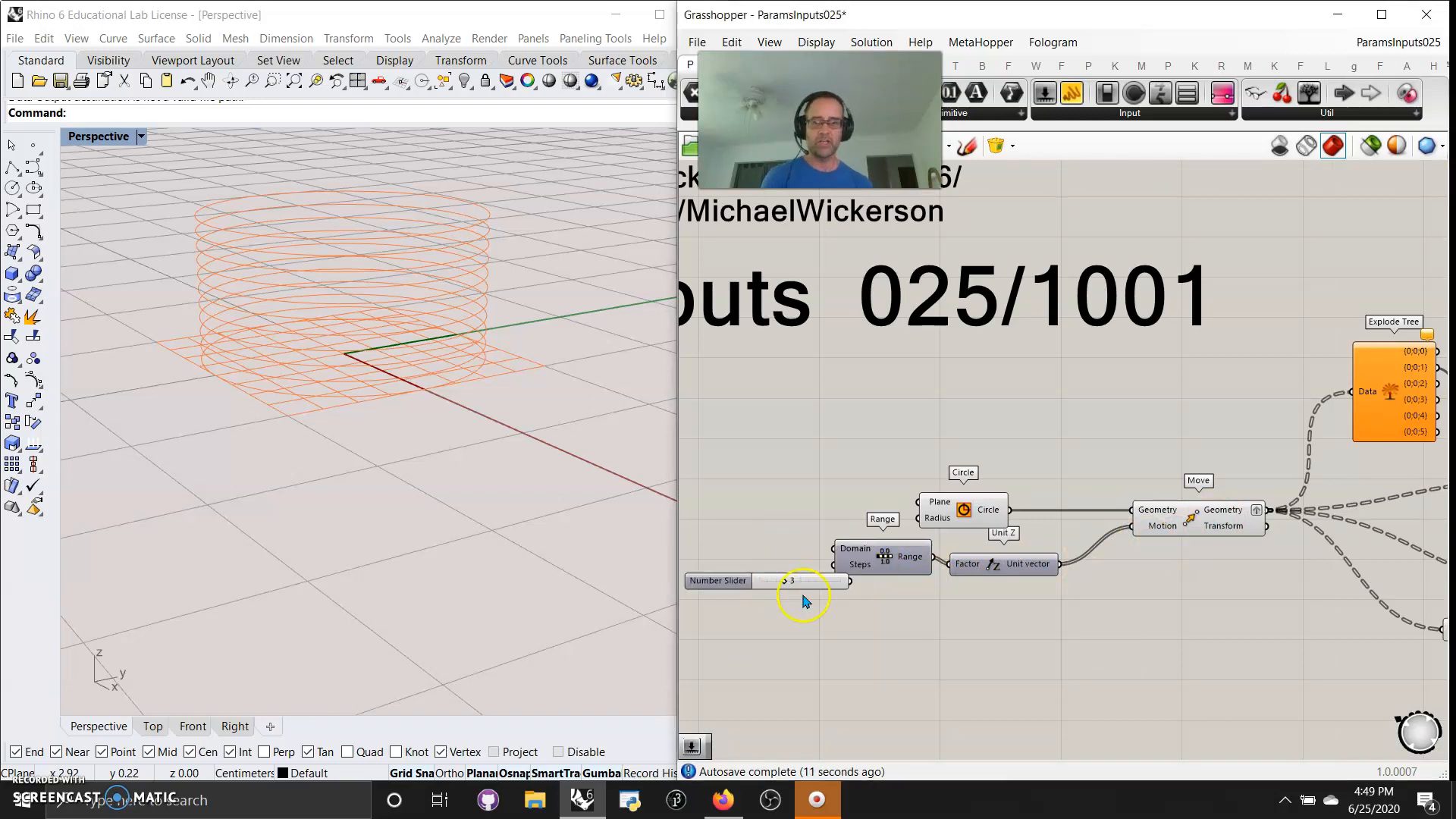
pyautogui.moveTo(849, 584)
pyautogui.mouseDown()
pyautogui.moveTo(792, 584)
pyautogui.moveTo(836, 564)
pyautogui.mouseUp()
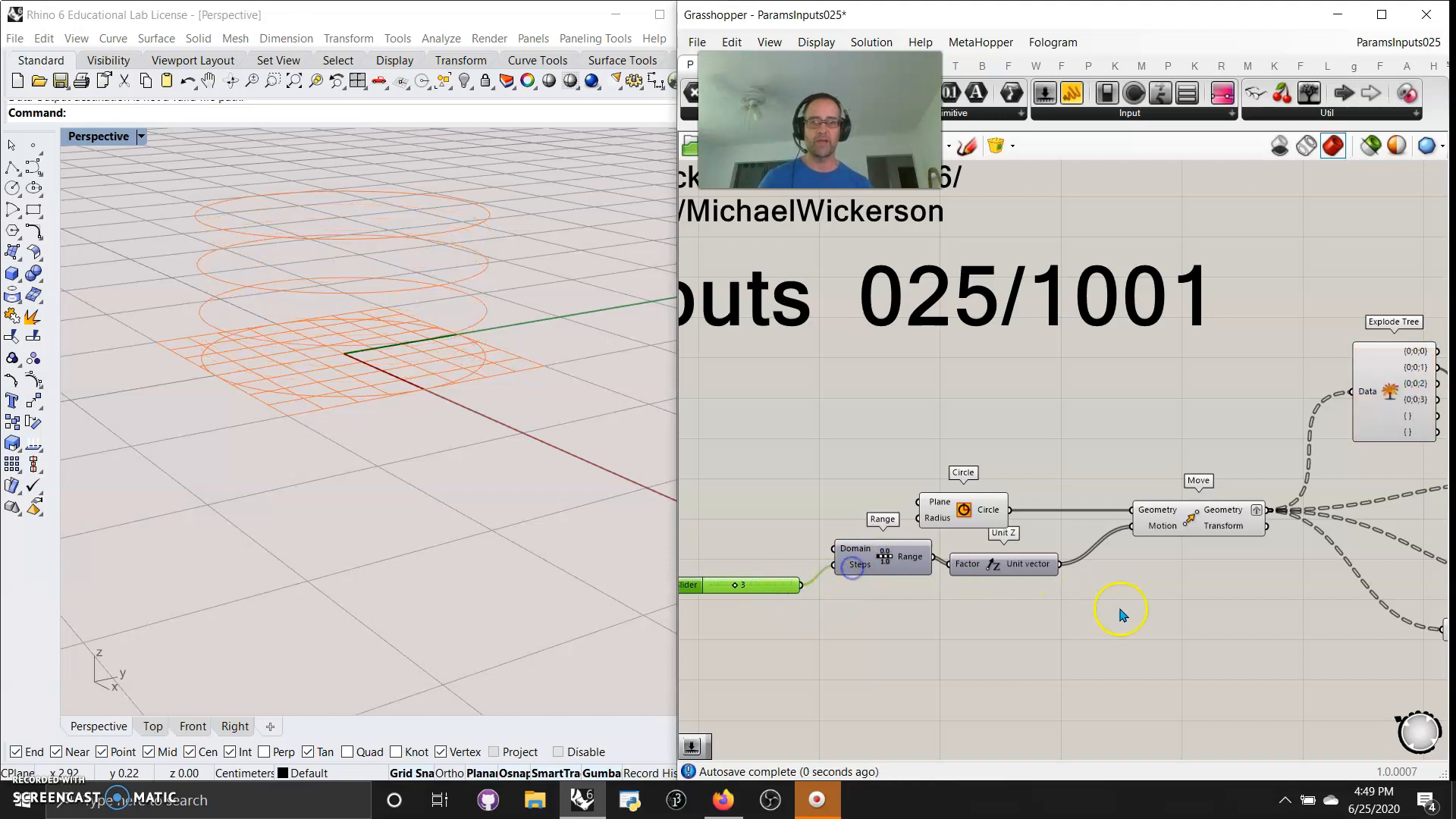
# Set the number slider feeding Range's Steps input to 2
pyautogui.moveTo(1181, 614); pyautogui.dragTo(847, 627, button='right')
pyautogui.scroll(2, 1120, 402)
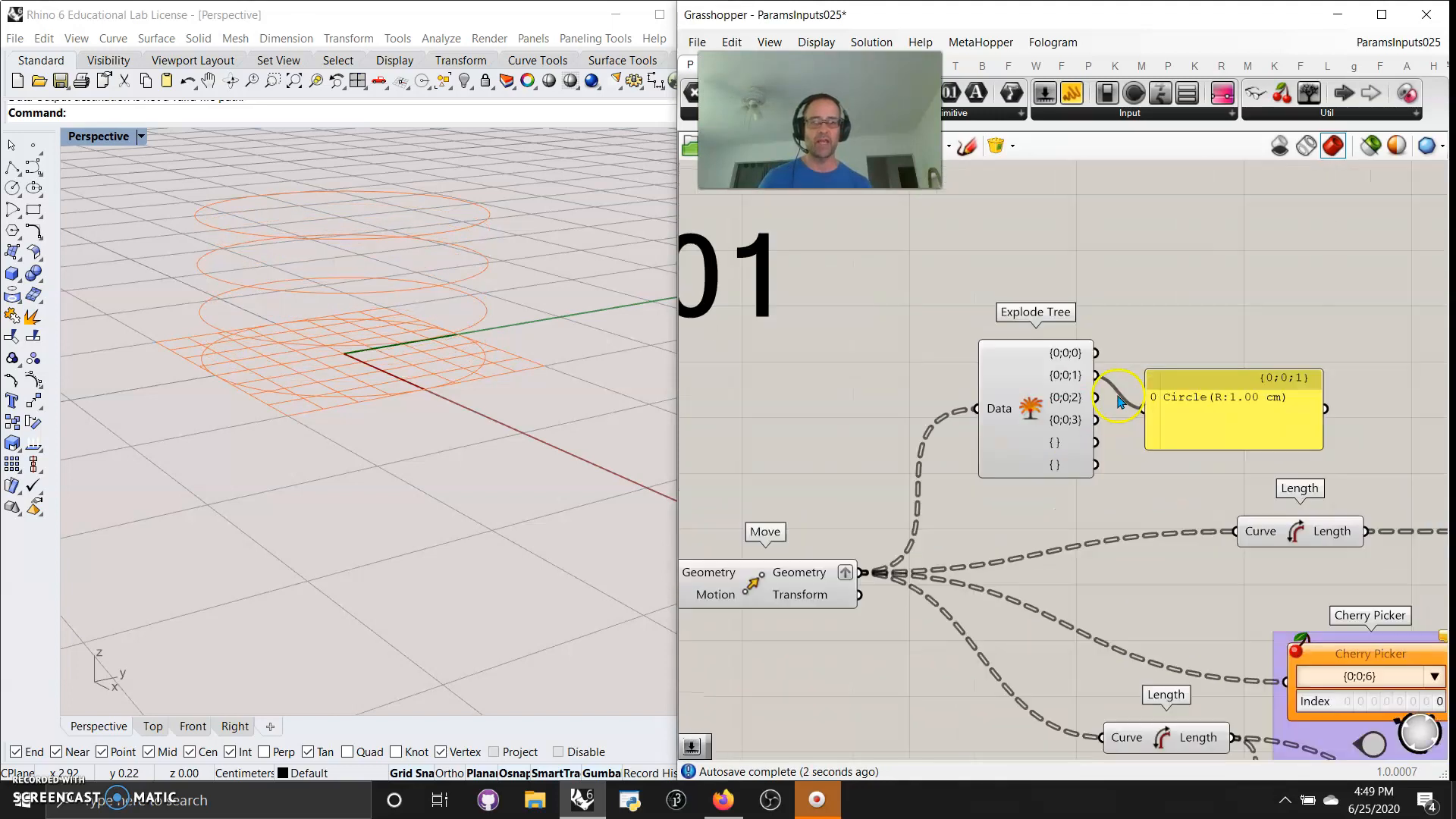
pyautogui.moveTo(1029, 503); pyautogui.dragTo(1216, 510, button='right')
pyautogui.scroll(-2, 940, 512)
pyautogui.moveTo(811, 631); pyautogui.dragTo(984, 624, button='right')
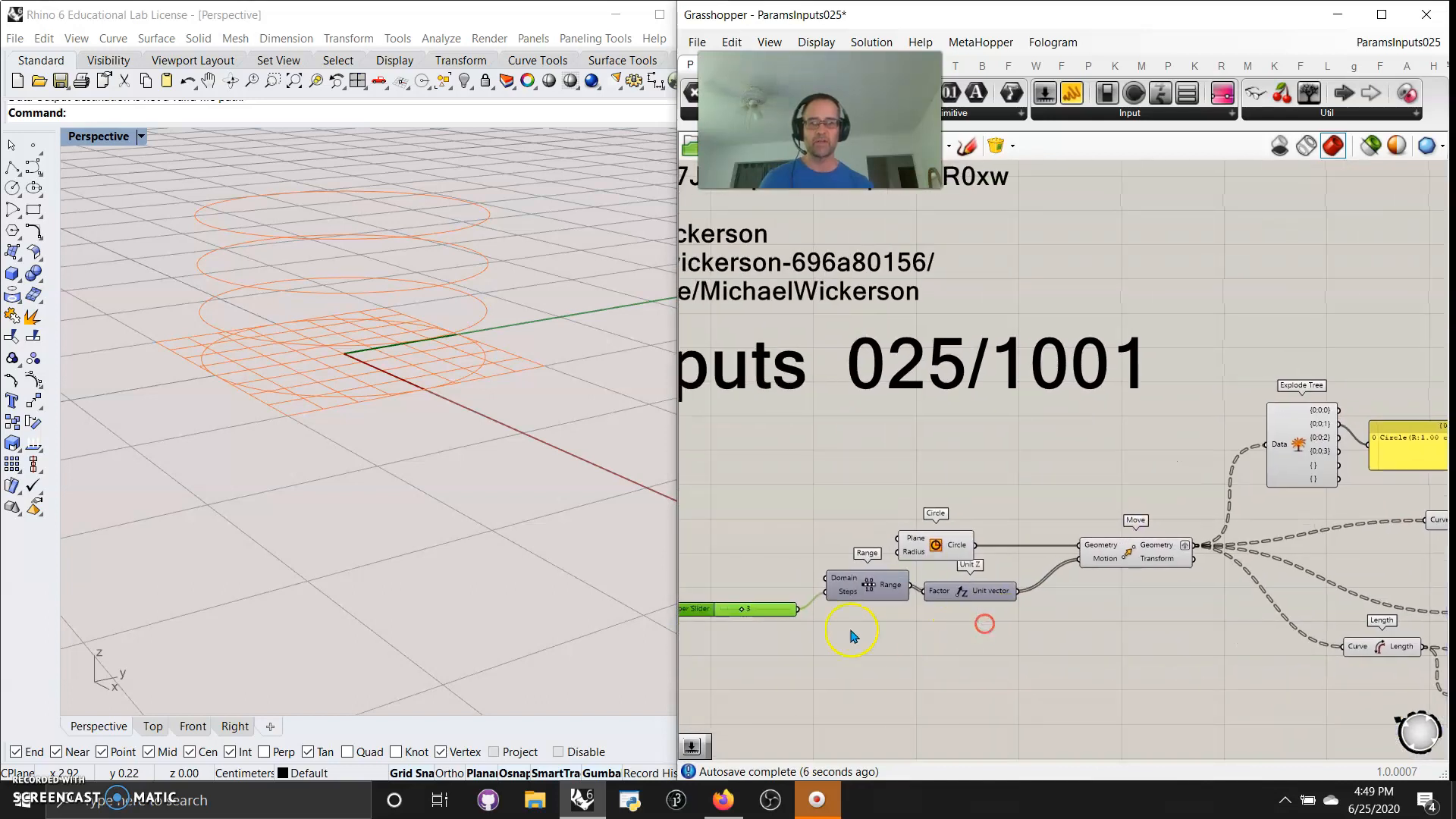
pyautogui.moveTo(743, 613); pyautogui.dragTo(736, 614)
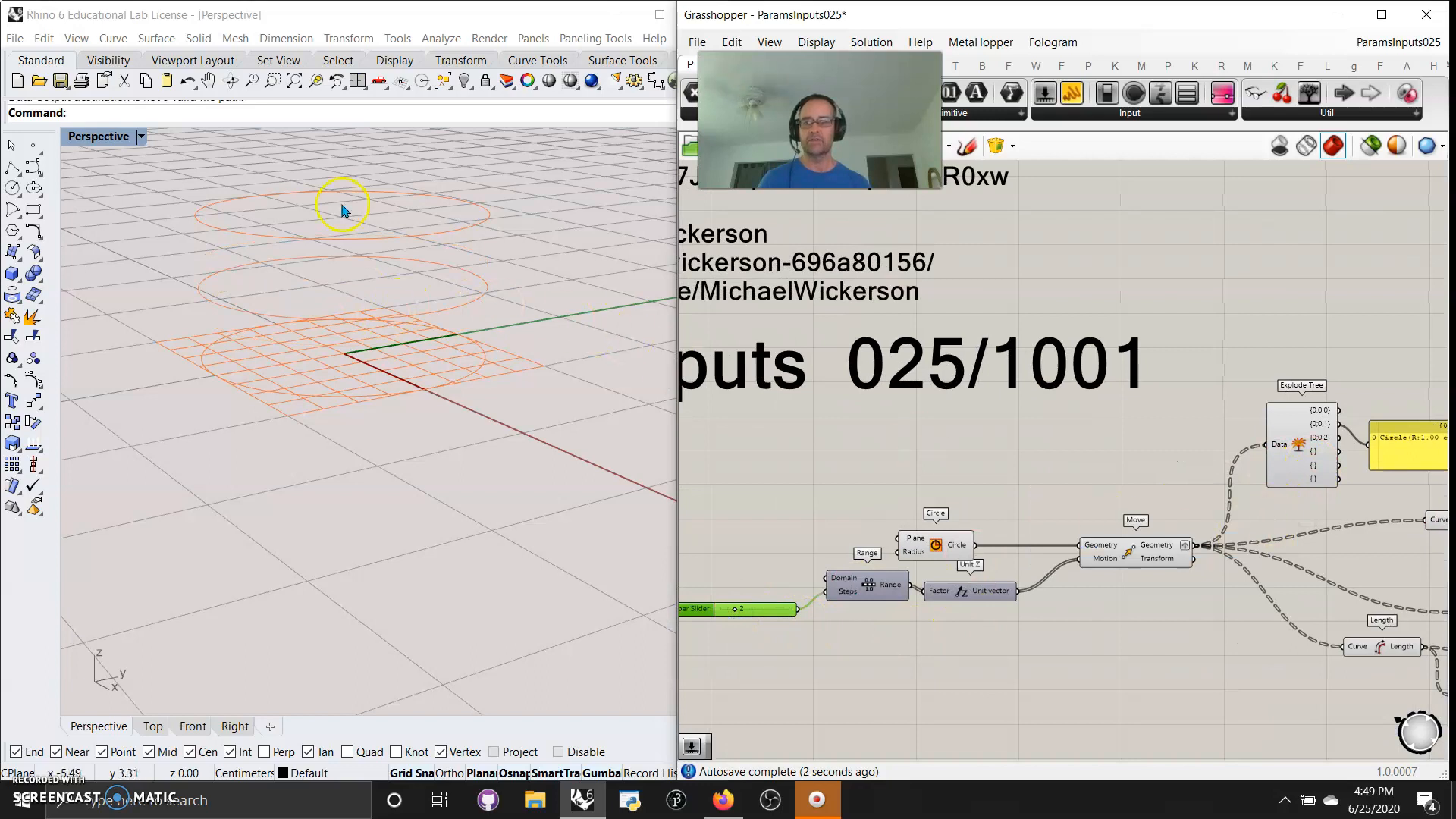
# Group all components of the circle example, from the number slider through the Explode Trees and their output panels
pyautogui.scroll(-3, 910, 520)
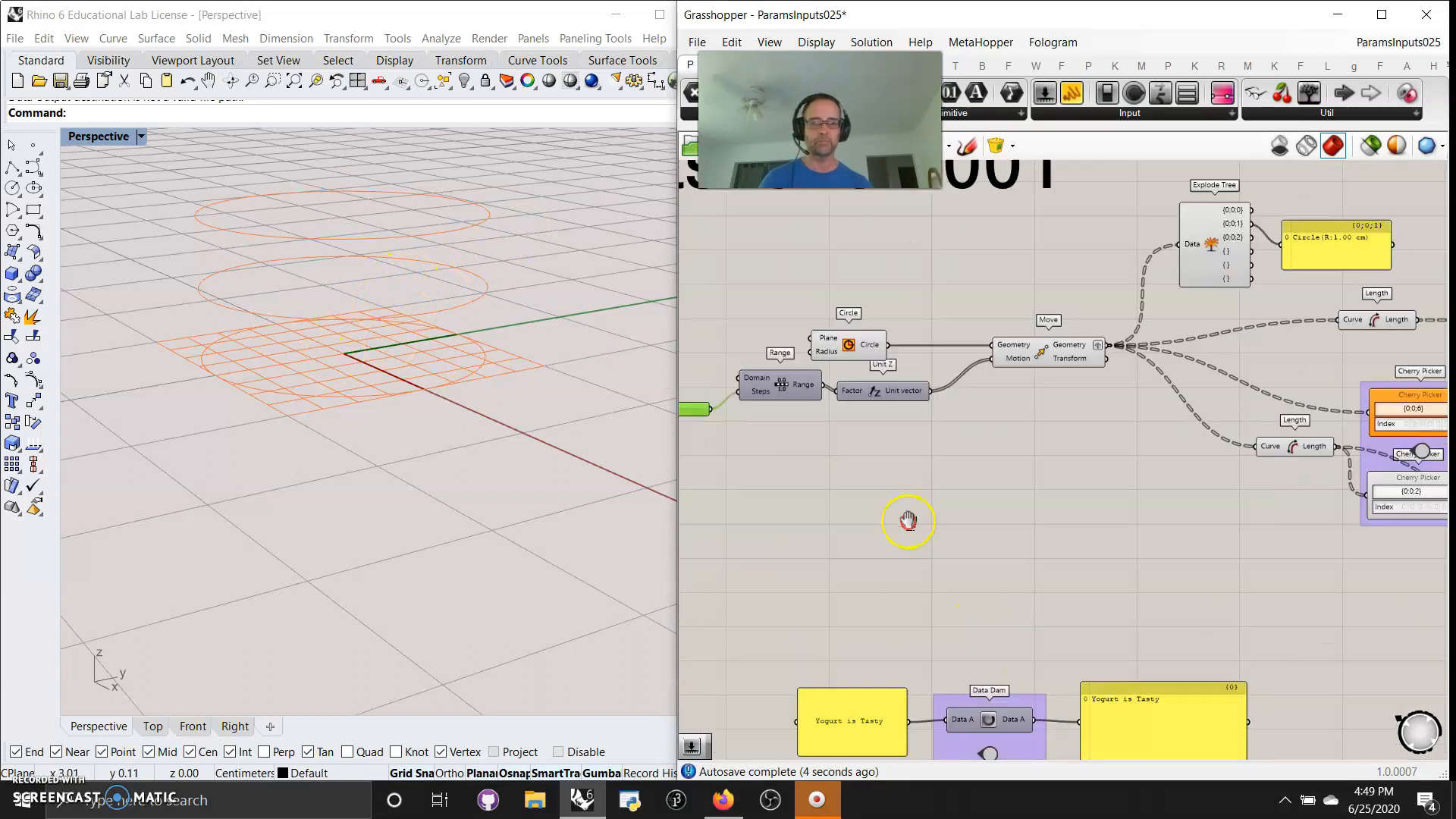
pyautogui.moveTo(1312, 555); pyautogui.dragTo(805, 384)
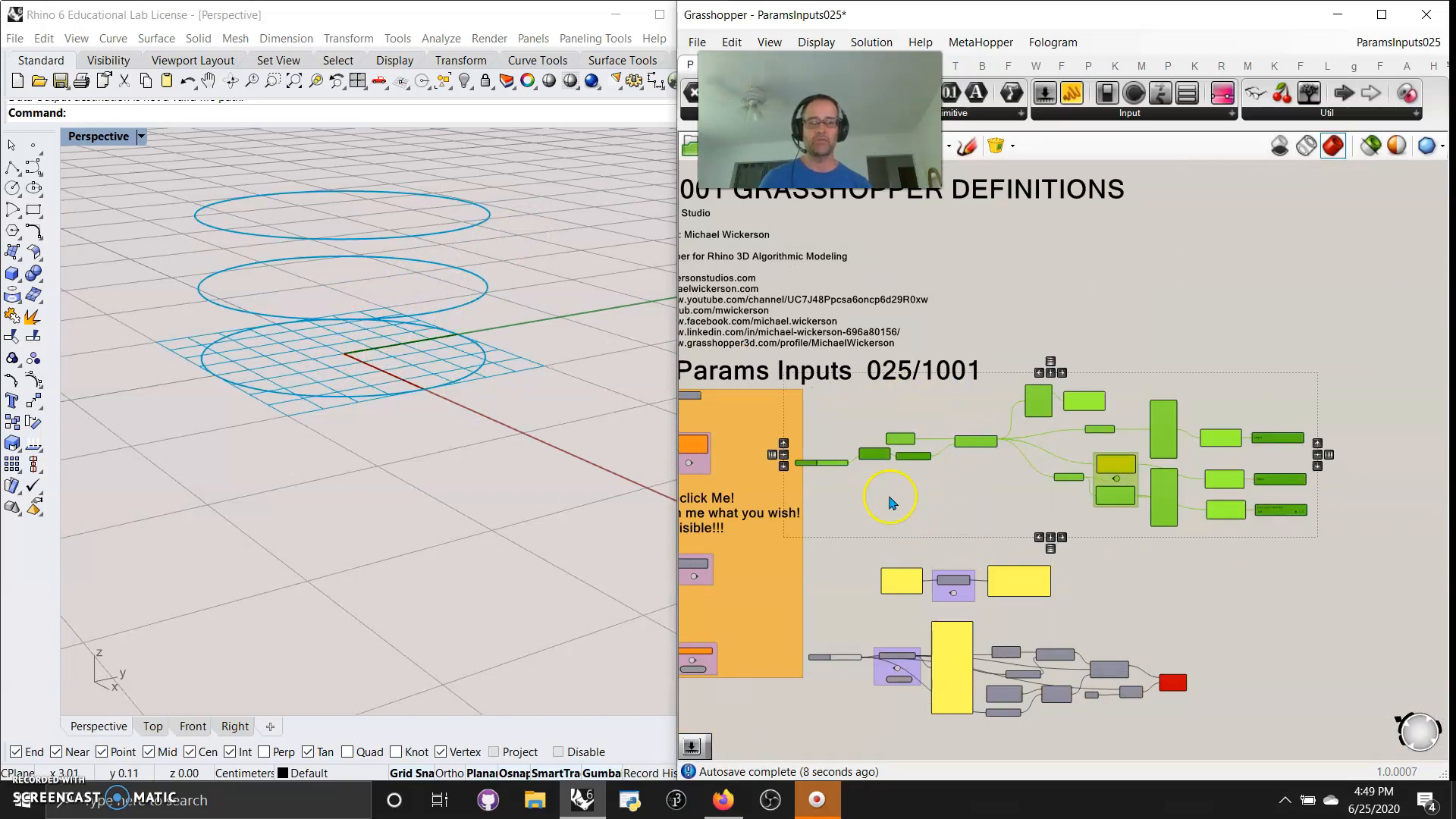
pyautogui.rightClick(950, 506)
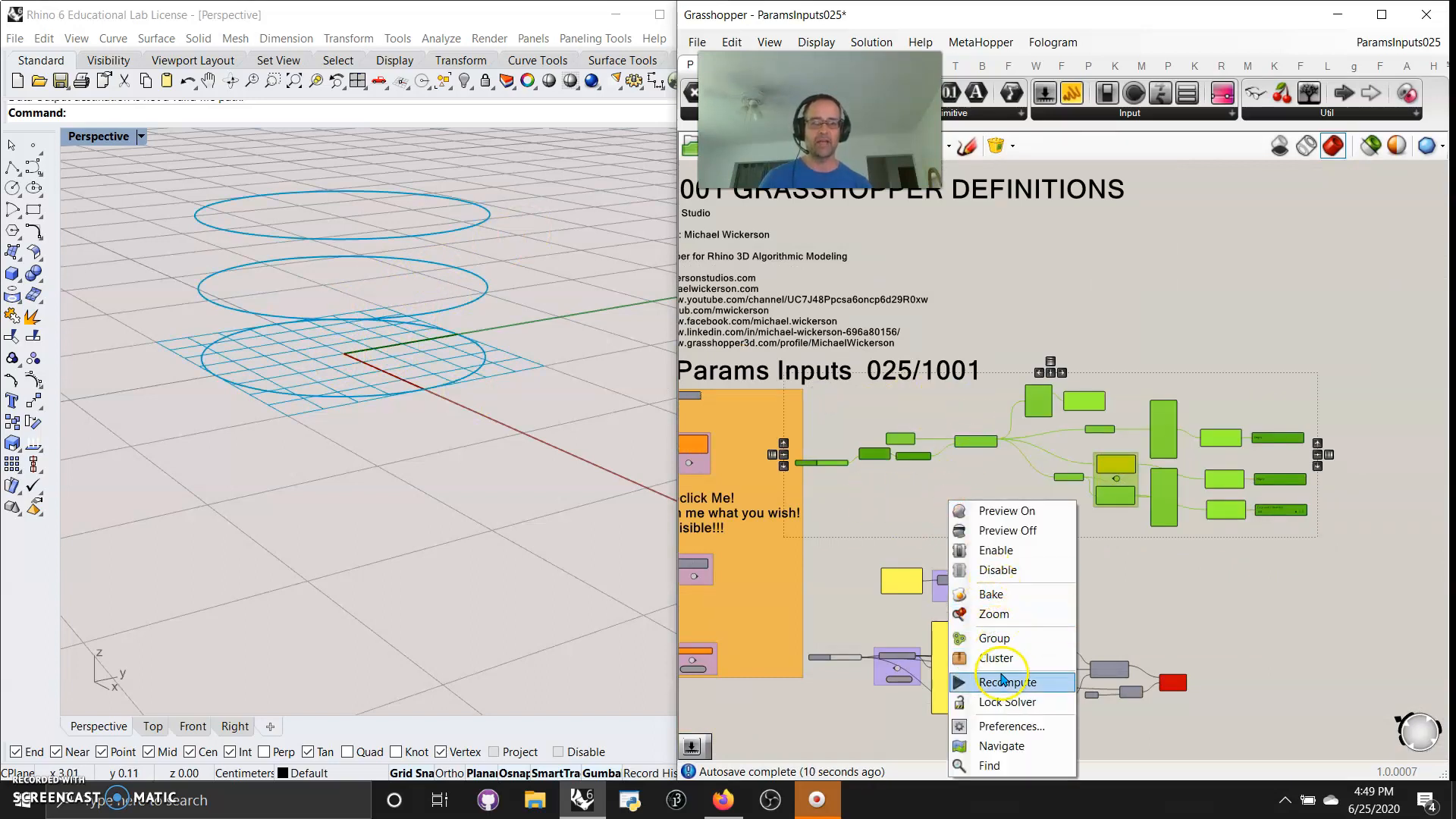
pyautogui.click(999, 639)
pyautogui.click(895, 530)
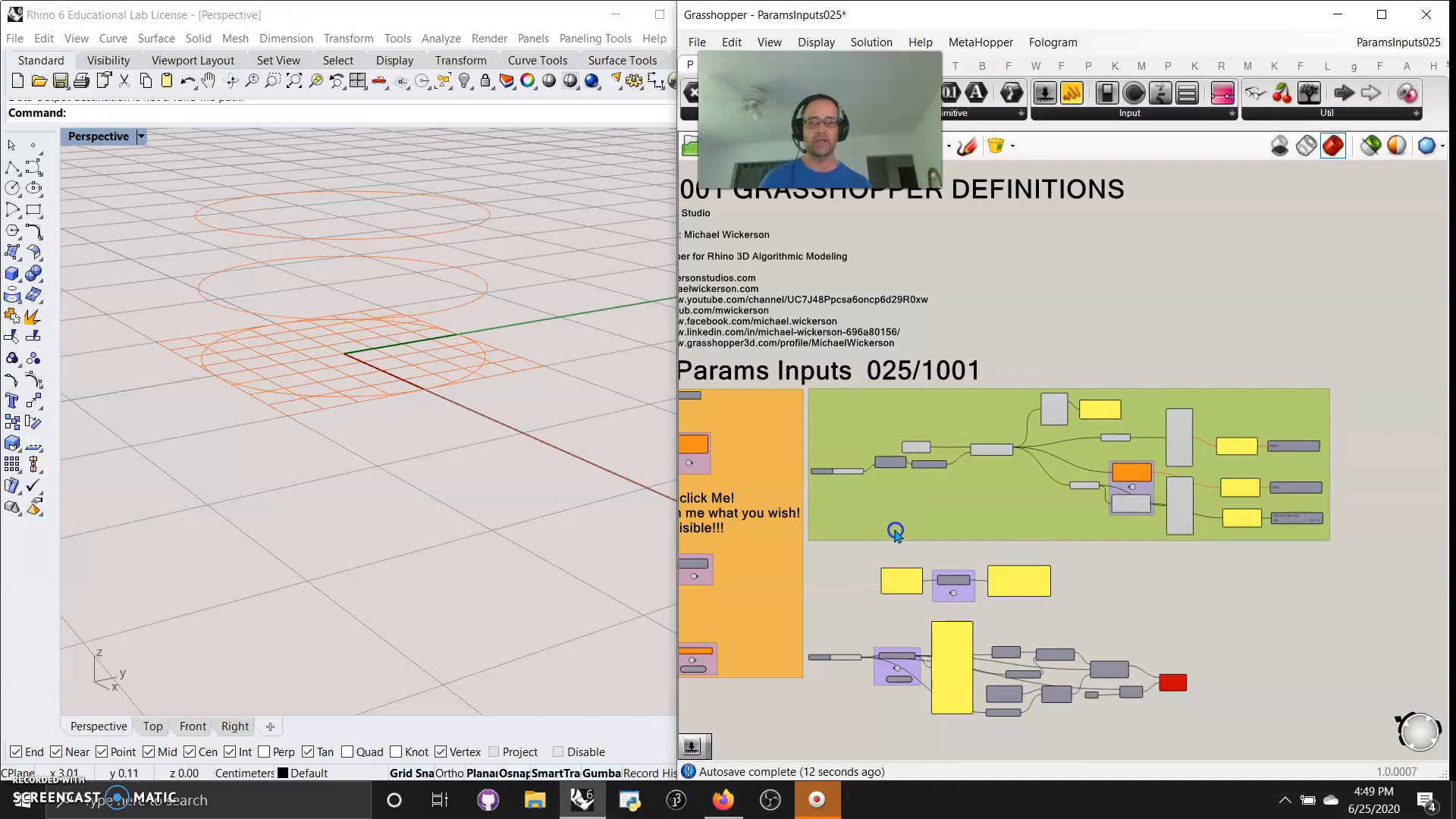
pyautogui.scroll(5, 1094, 699)
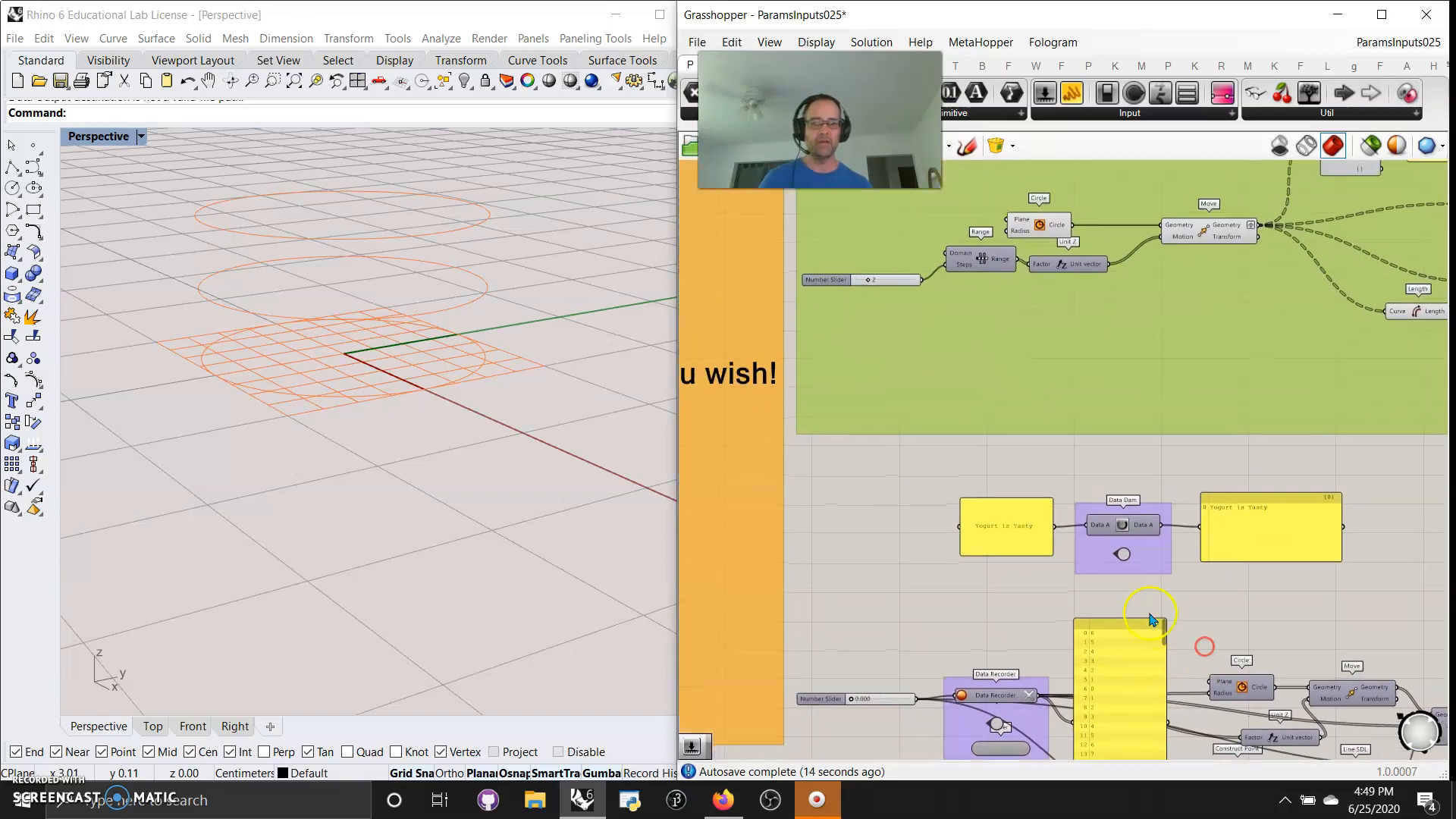
pyautogui.click(914, 568)
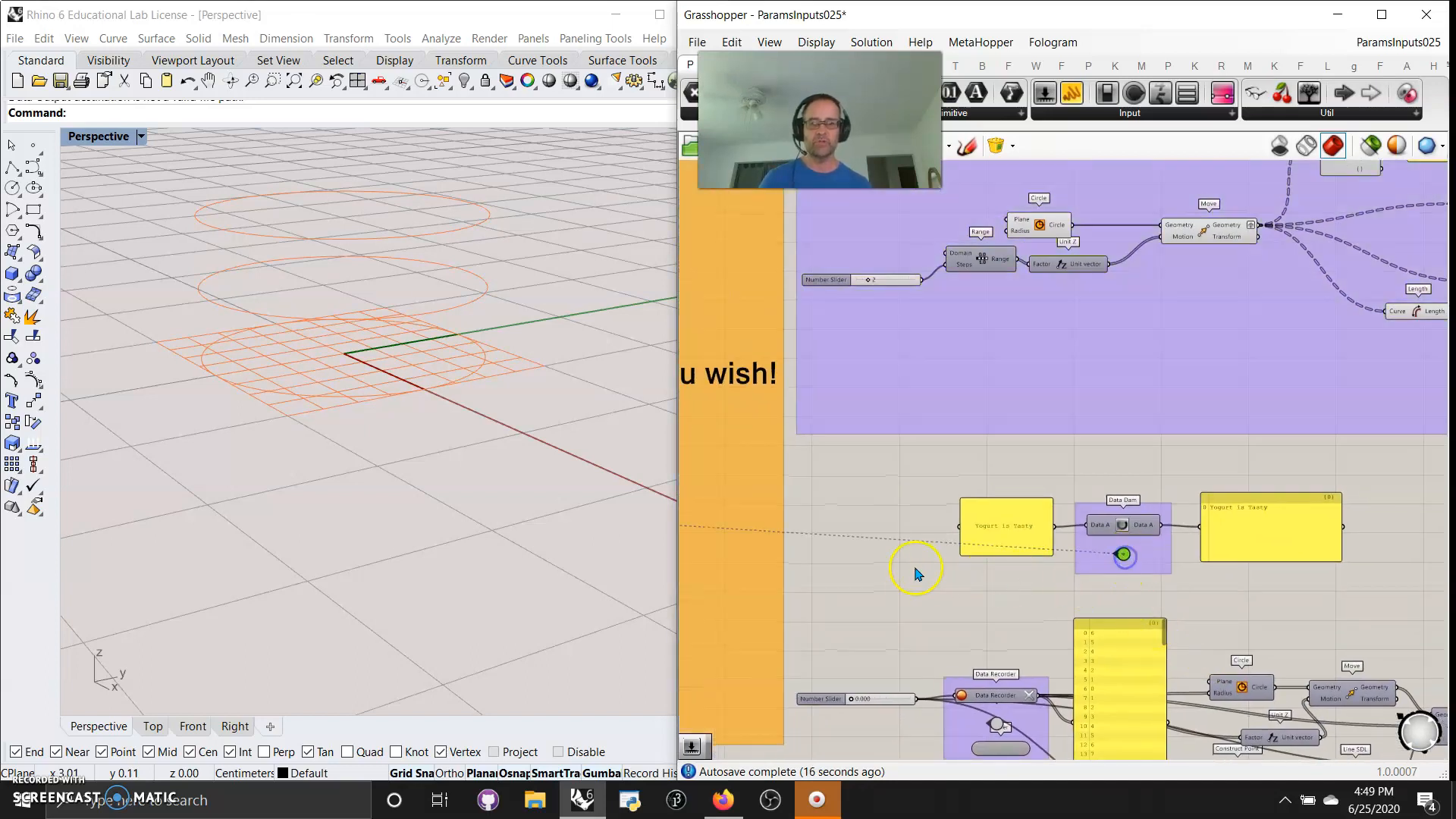
# Follow the Data Dam's jump link to its counterpart in the orange area and back, and inspect the Data Dam setup
pyautogui.click(1123, 555)
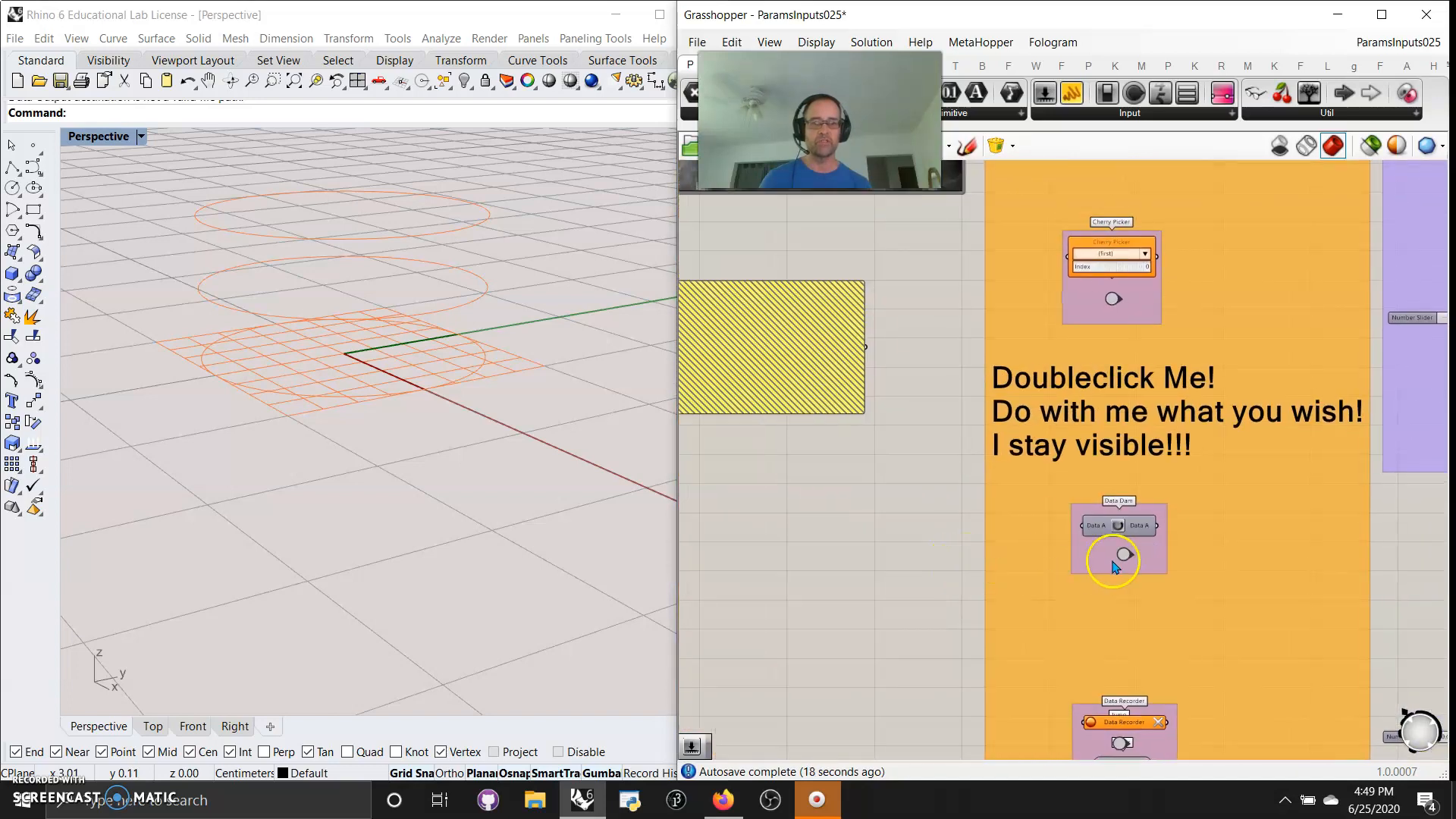
pyautogui.click(1123, 555)
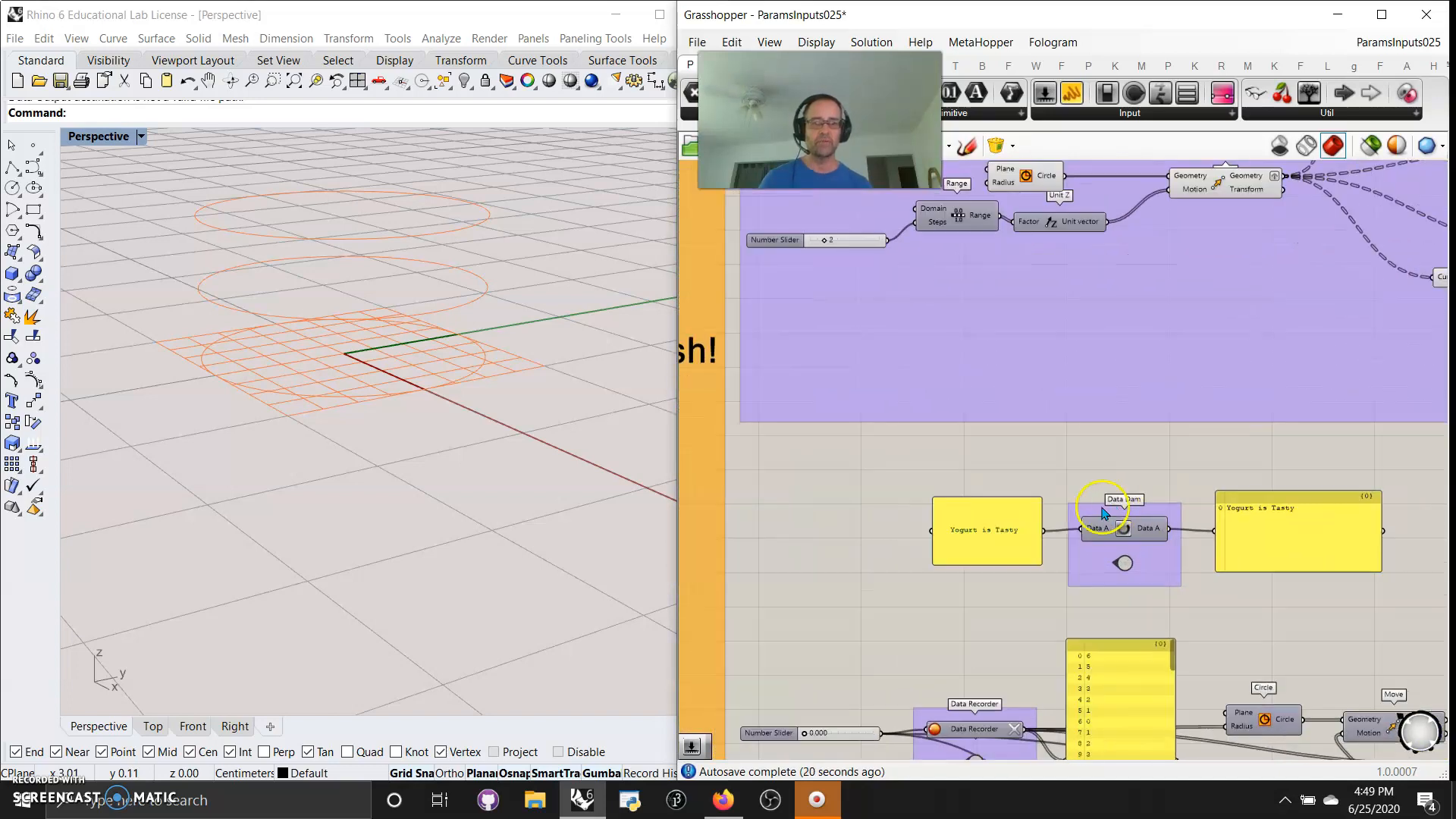
pyautogui.scroll(1, 1097, 513)
pyautogui.moveTo(897, 695); pyautogui.dragTo(851, 642, button='right')
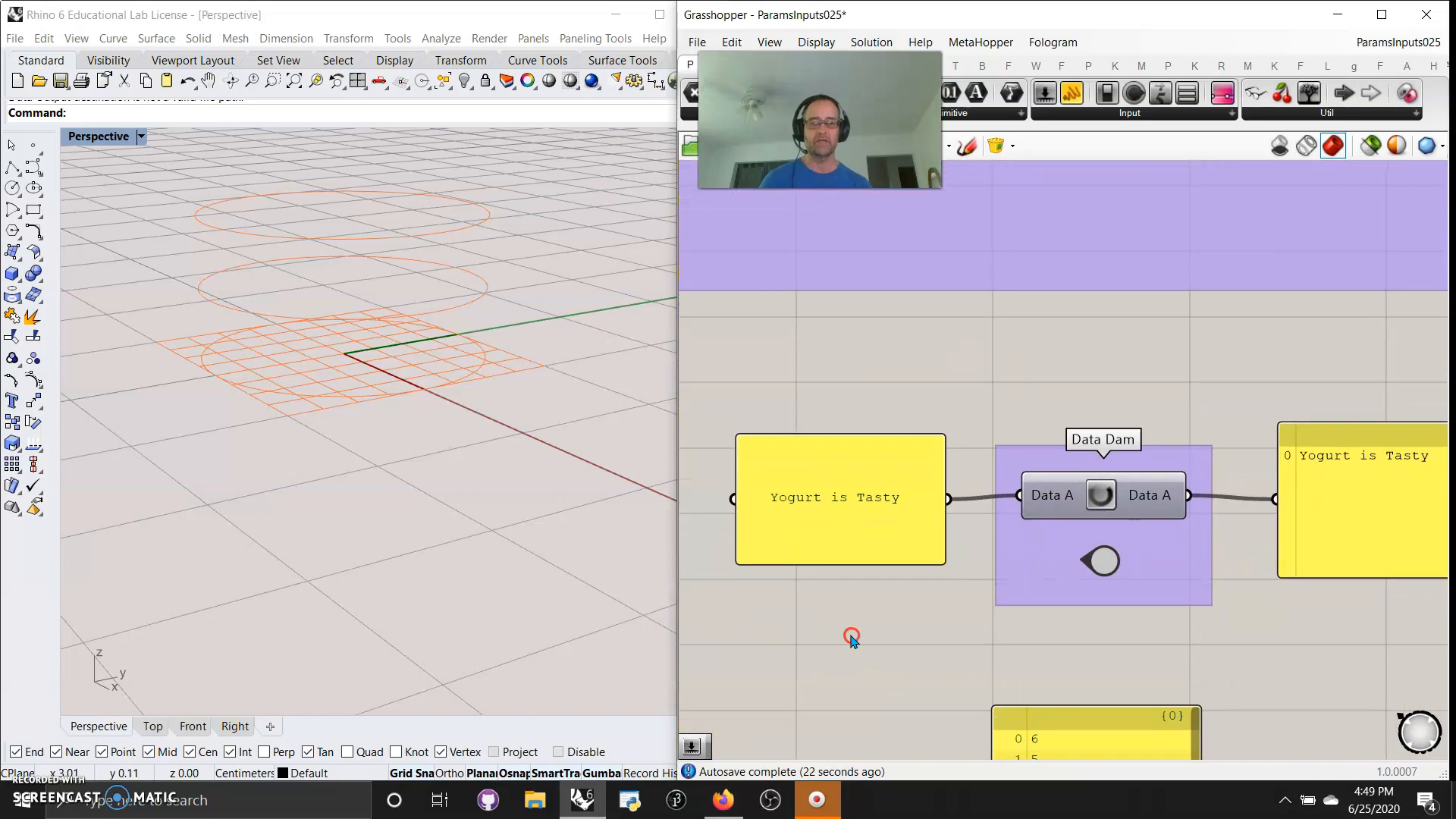
pyautogui.click(1102, 497)
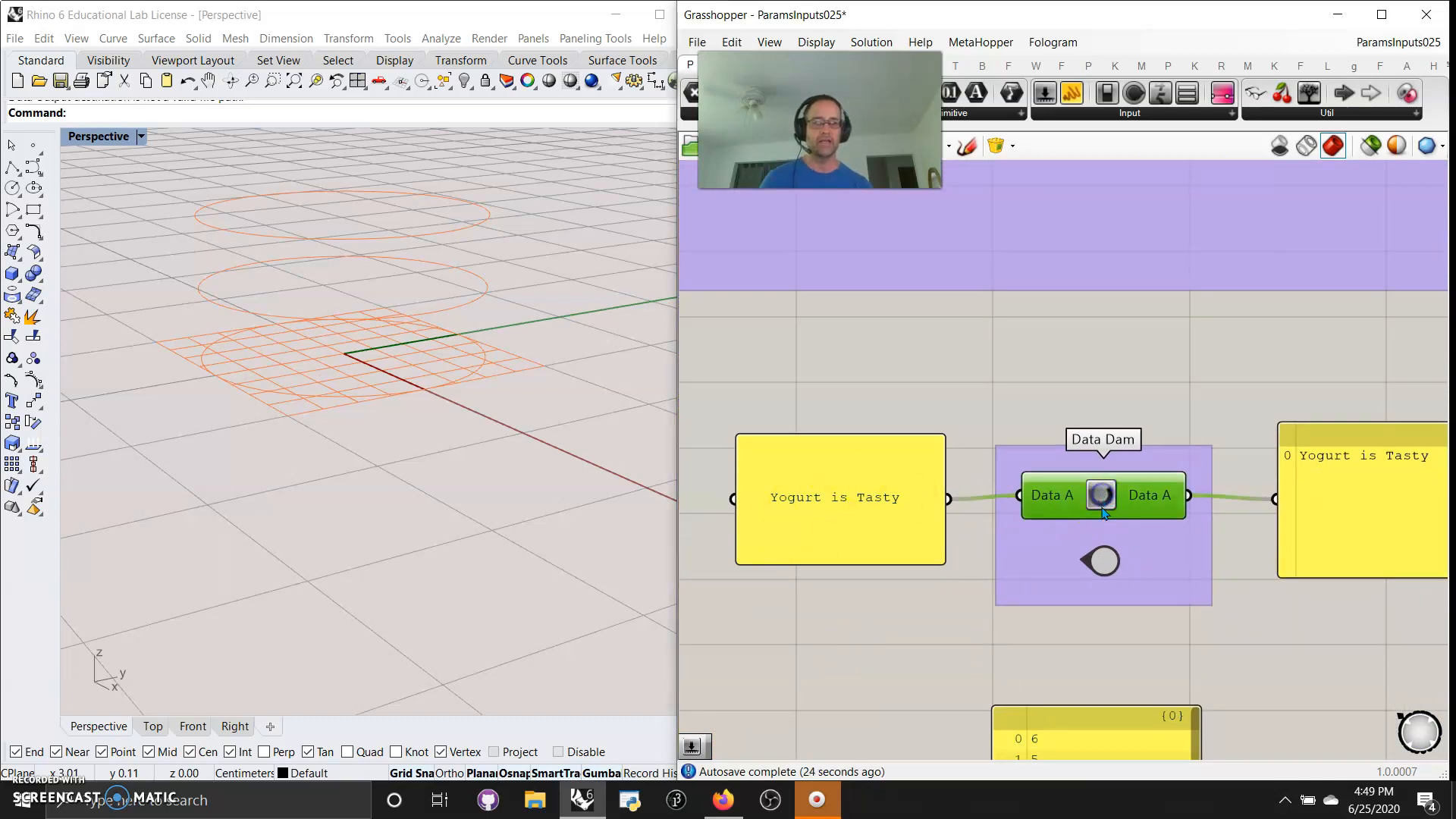
pyautogui.moveTo(1309, 626); pyautogui.dragTo(1250, 626, button='right')
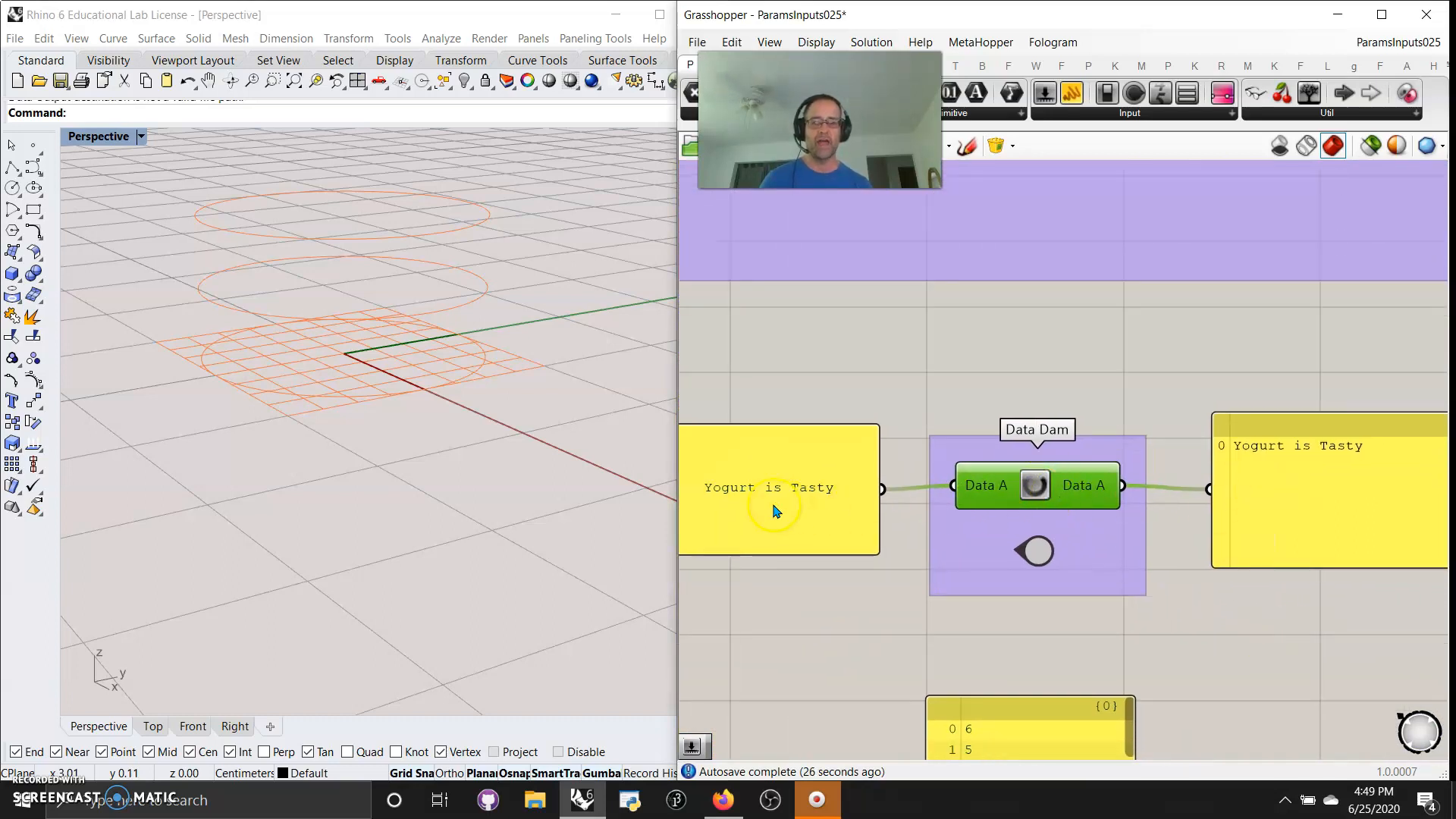
# Change the text of the panel feeding the Data Dam to "Yogurt is not tasty!"
pyautogui.click(821, 489)
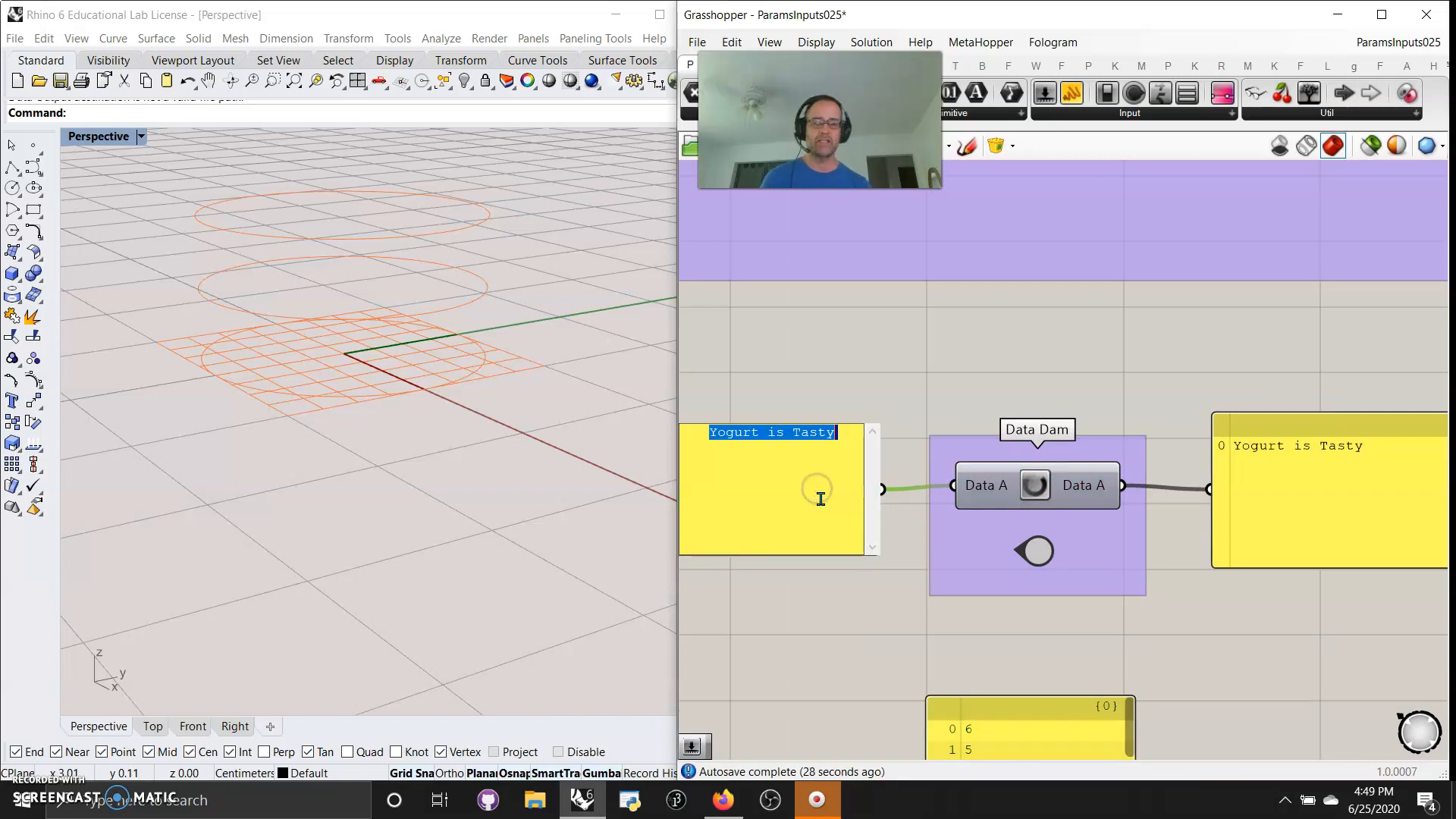
pyautogui.write('Yogurt is no')
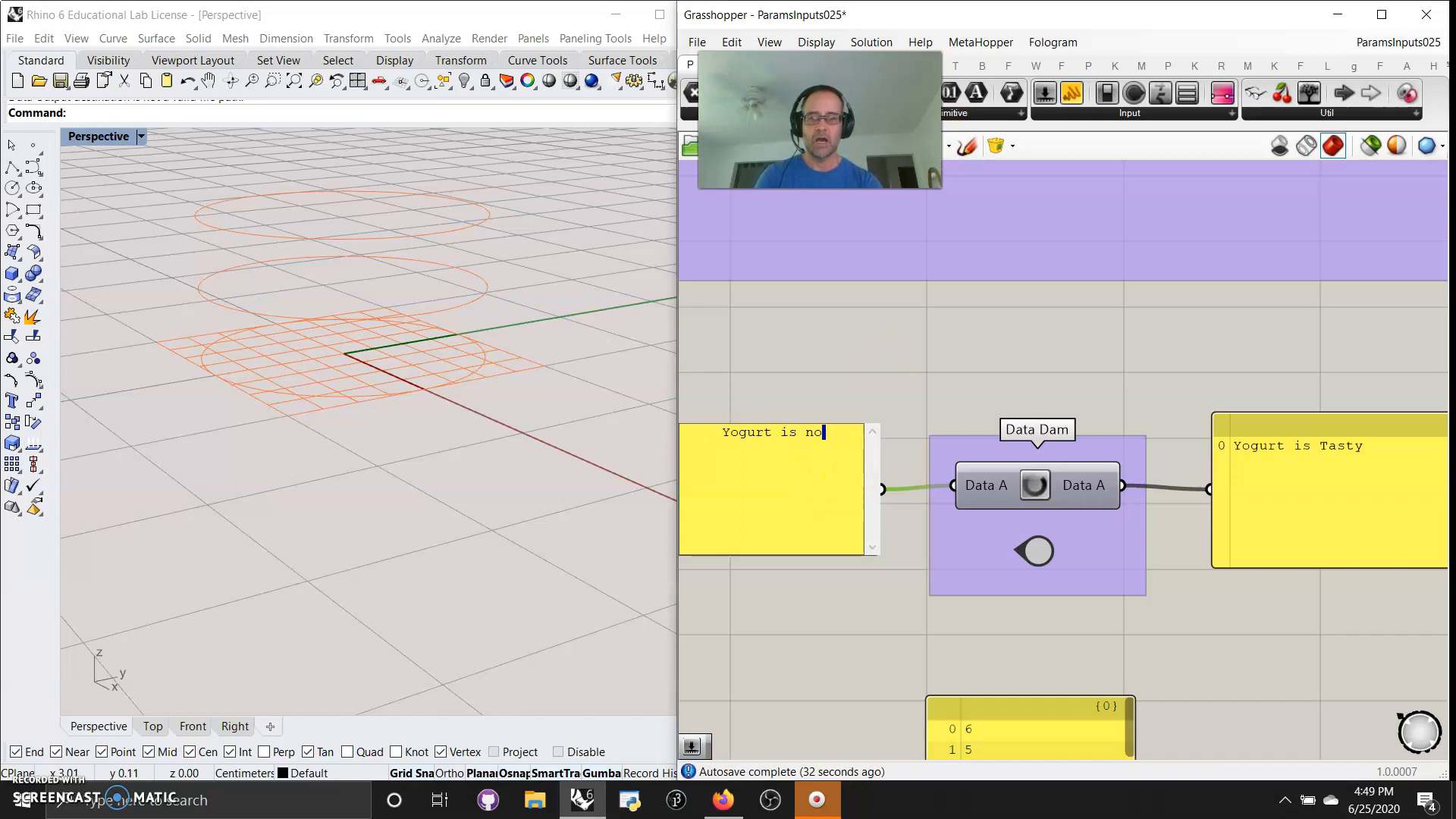
pyautogui.write('t tasty')
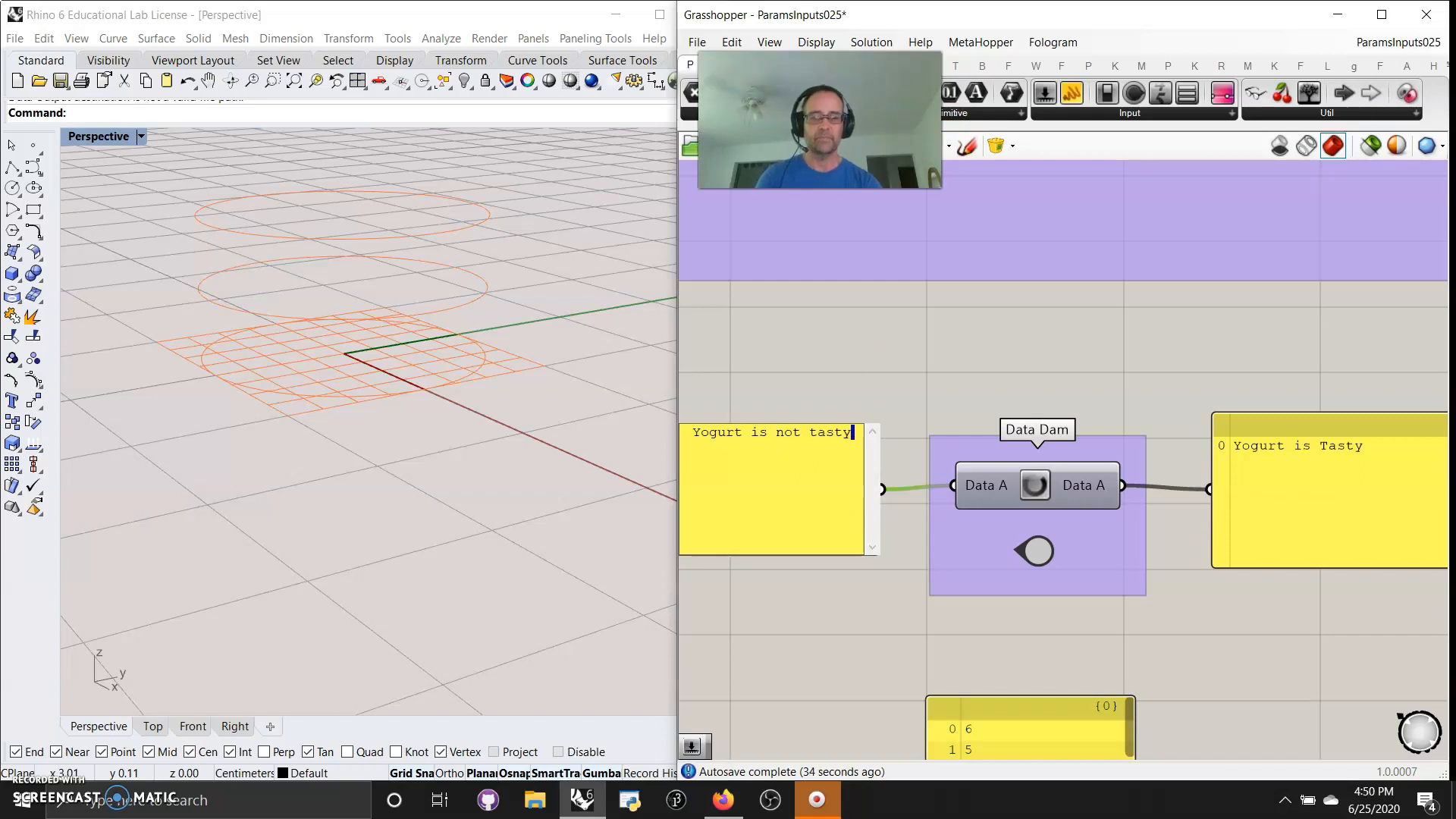
pyautogui.write('!')
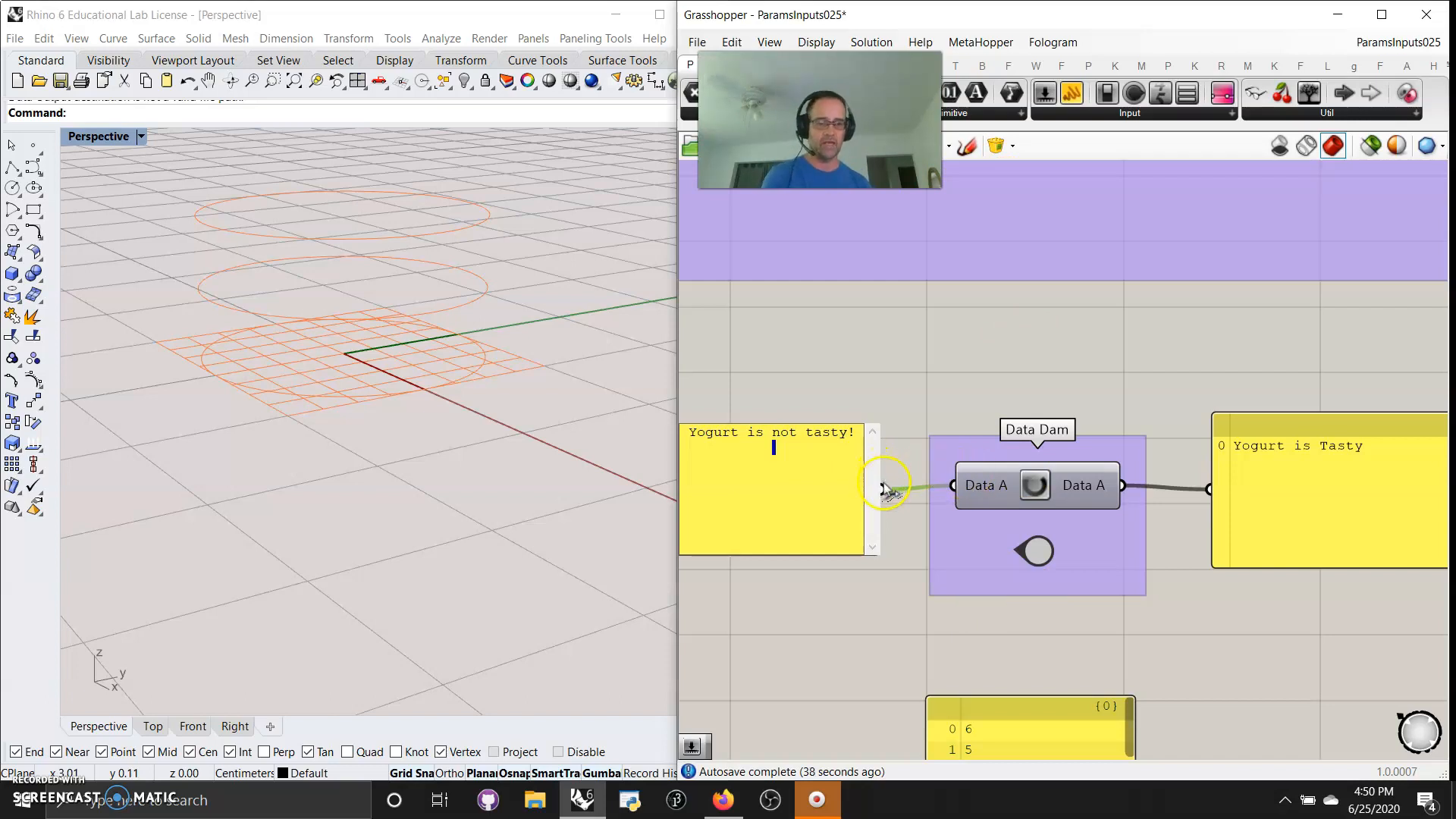
pyautogui.click(903, 341)
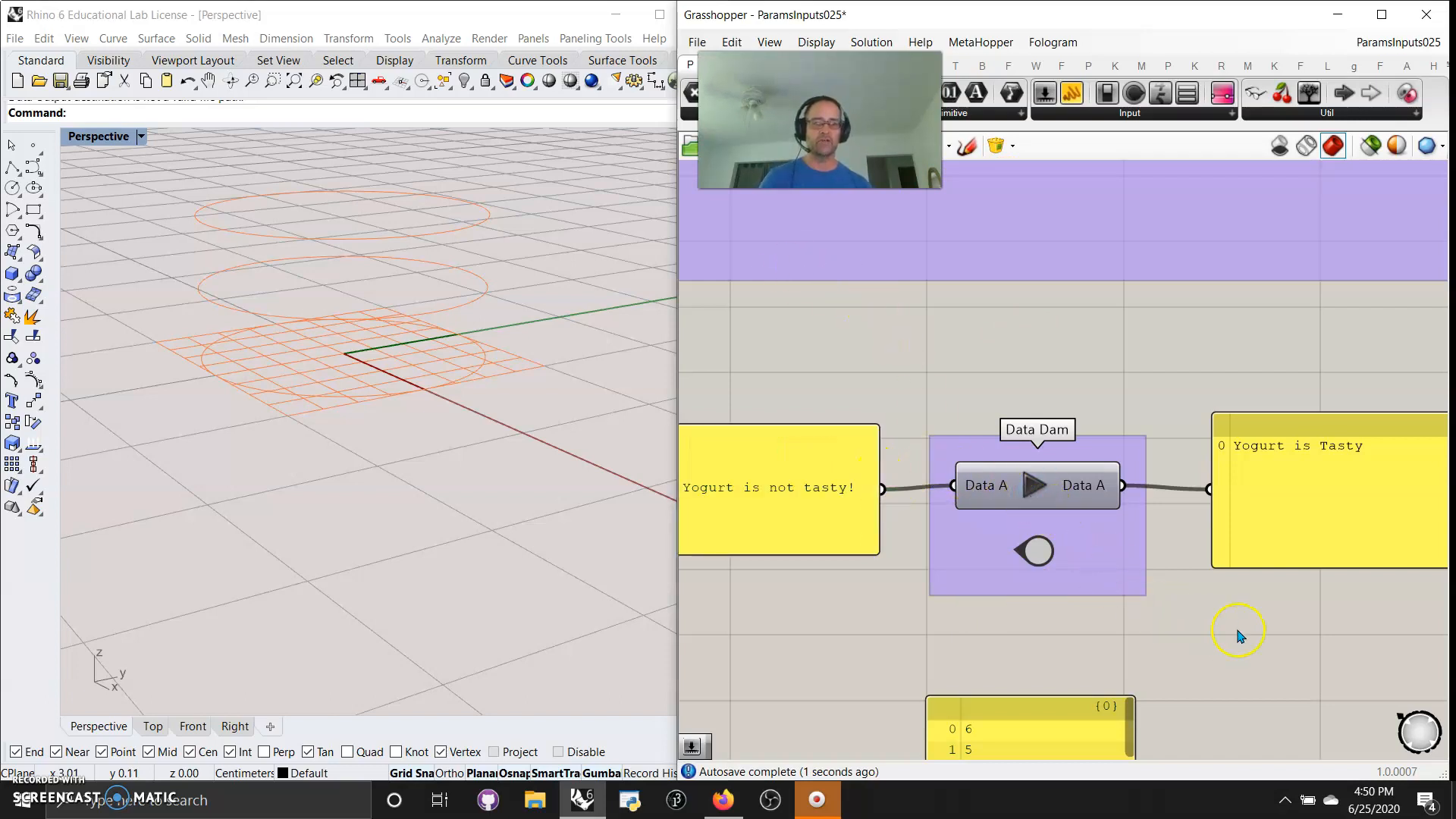
# Release the Data Dam's buffered text to its output panel
pyautogui.moveTo(1238, 630); pyautogui.dragTo(1297, 613, button='right')
pyautogui.click(1095, 469)
pyautogui.moveTo(1390, 610); pyautogui.dragTo(1270, 615, button='right')
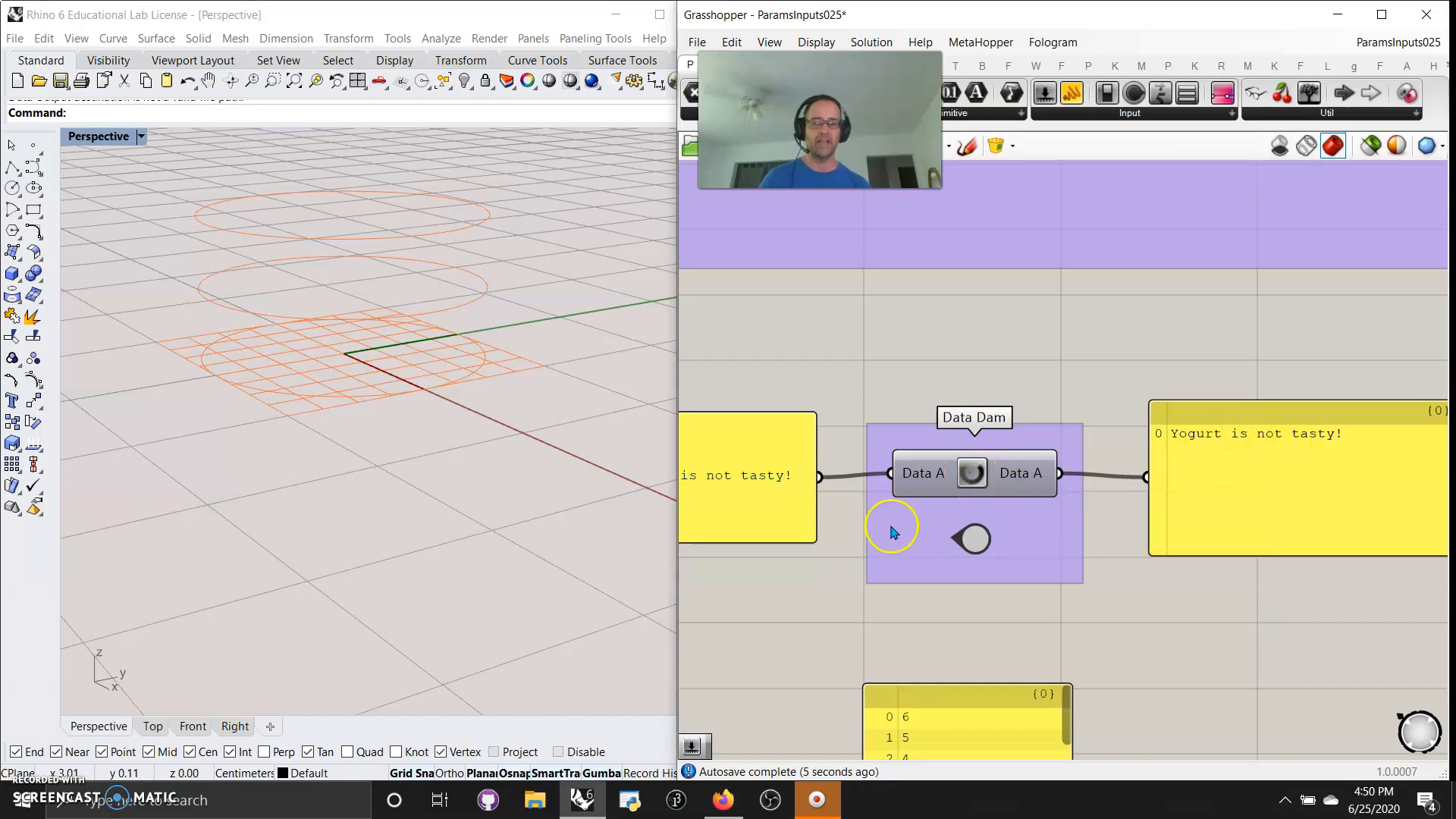
# Set the Data Dam's buffer delay to 10.0 seconds
pyautogui.click(972, 473)
pyautogui.rightClick(972, 476)
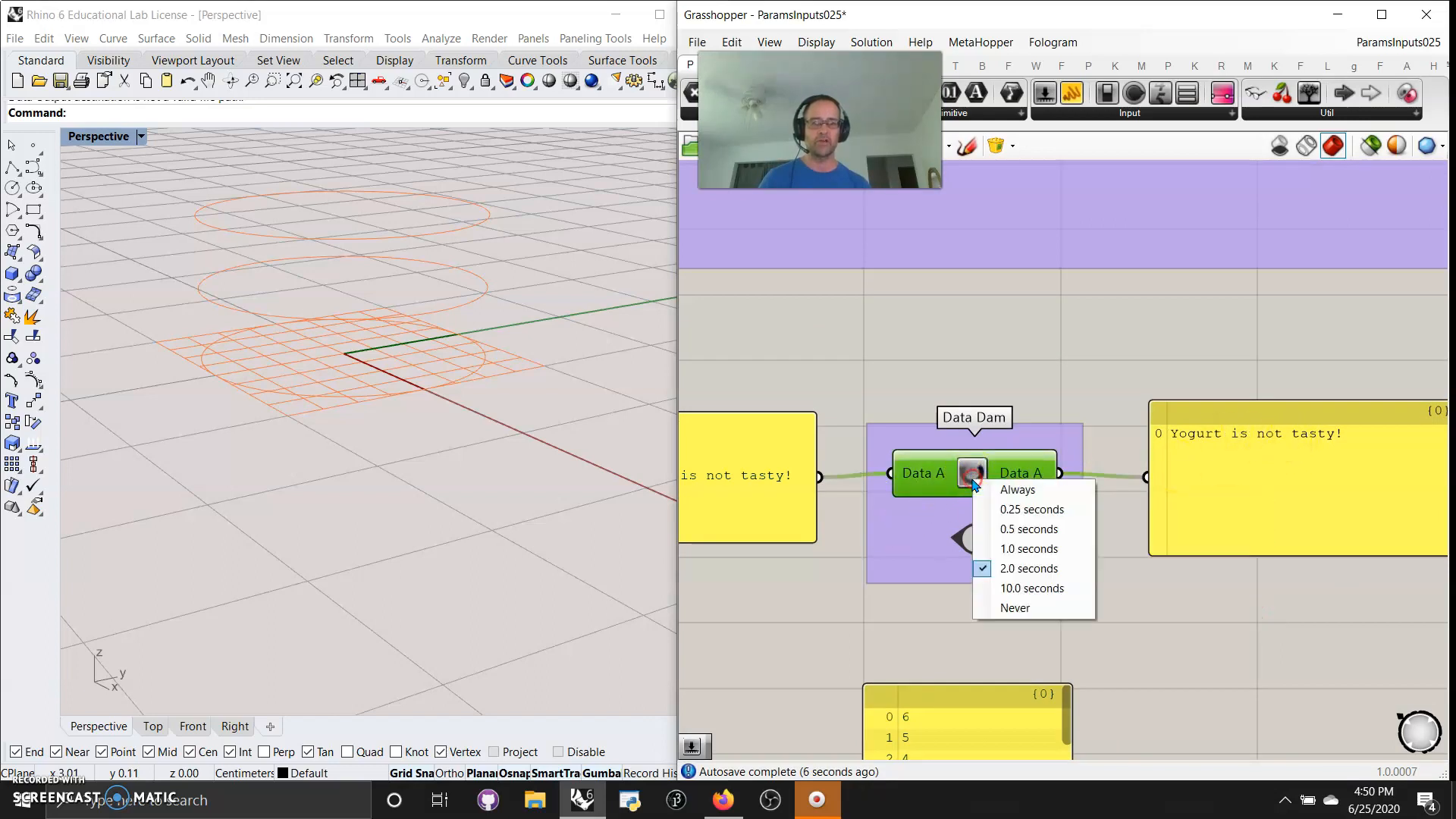
pyautogui.click(1023, 588)
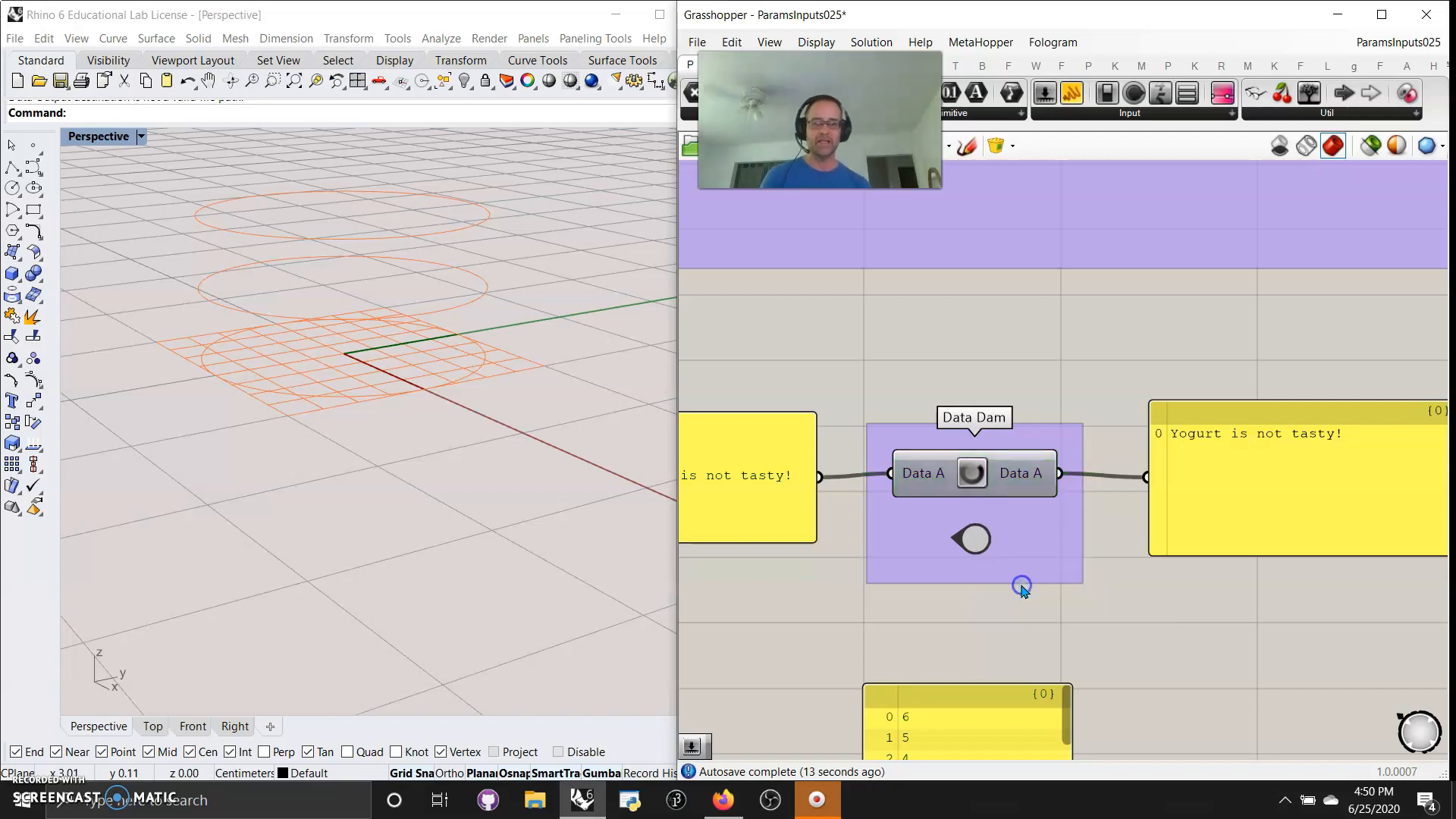
pyautogui.click(972, 478)
# Replace the text in the panel feeding the Data Dam with a sentence that calls the named person great
pyautogui.moveTo(780, 599); pyautogui.dragTo(940, 608, button='right')
pyautogui.doubleClick(865, 486)
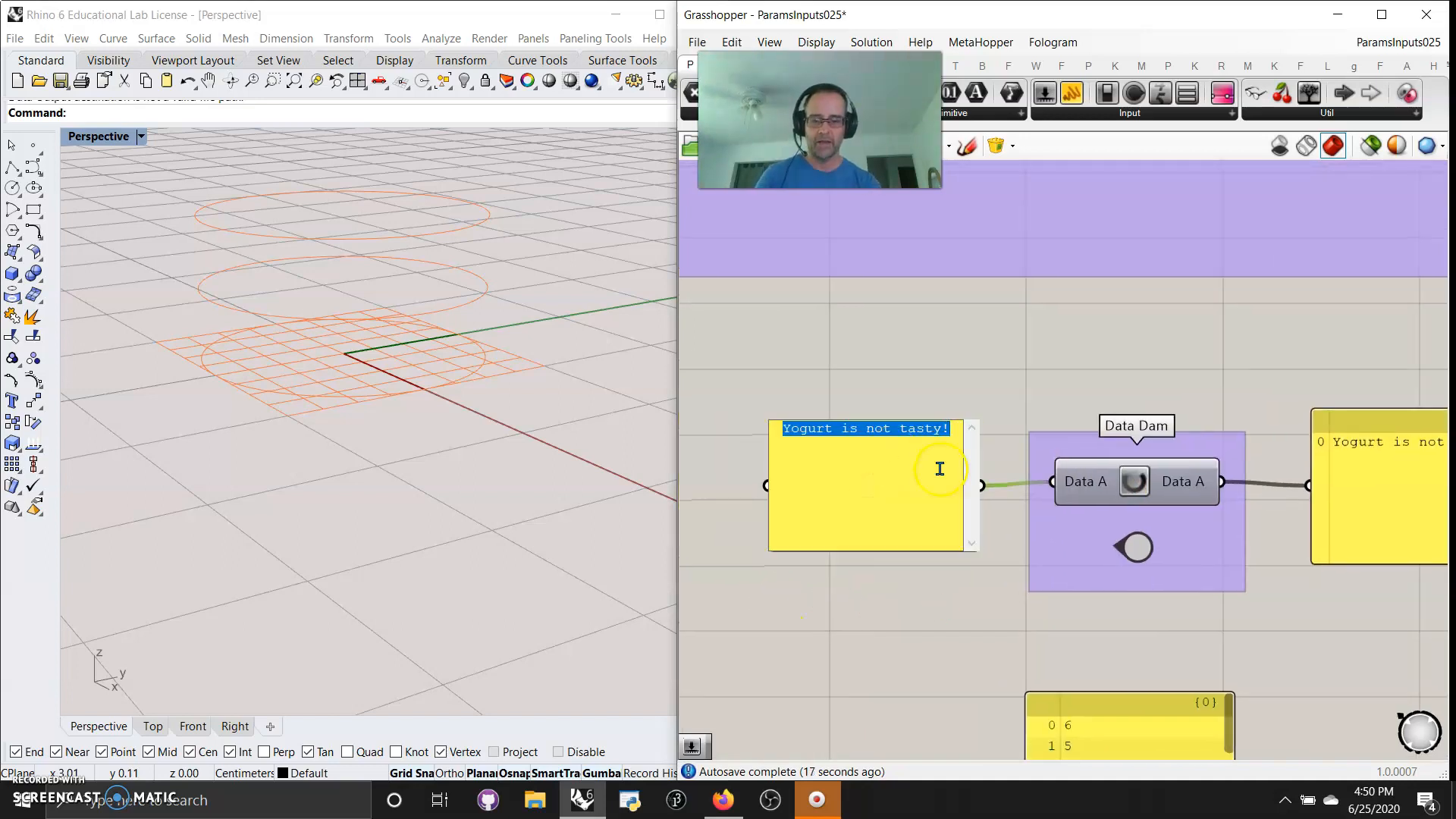
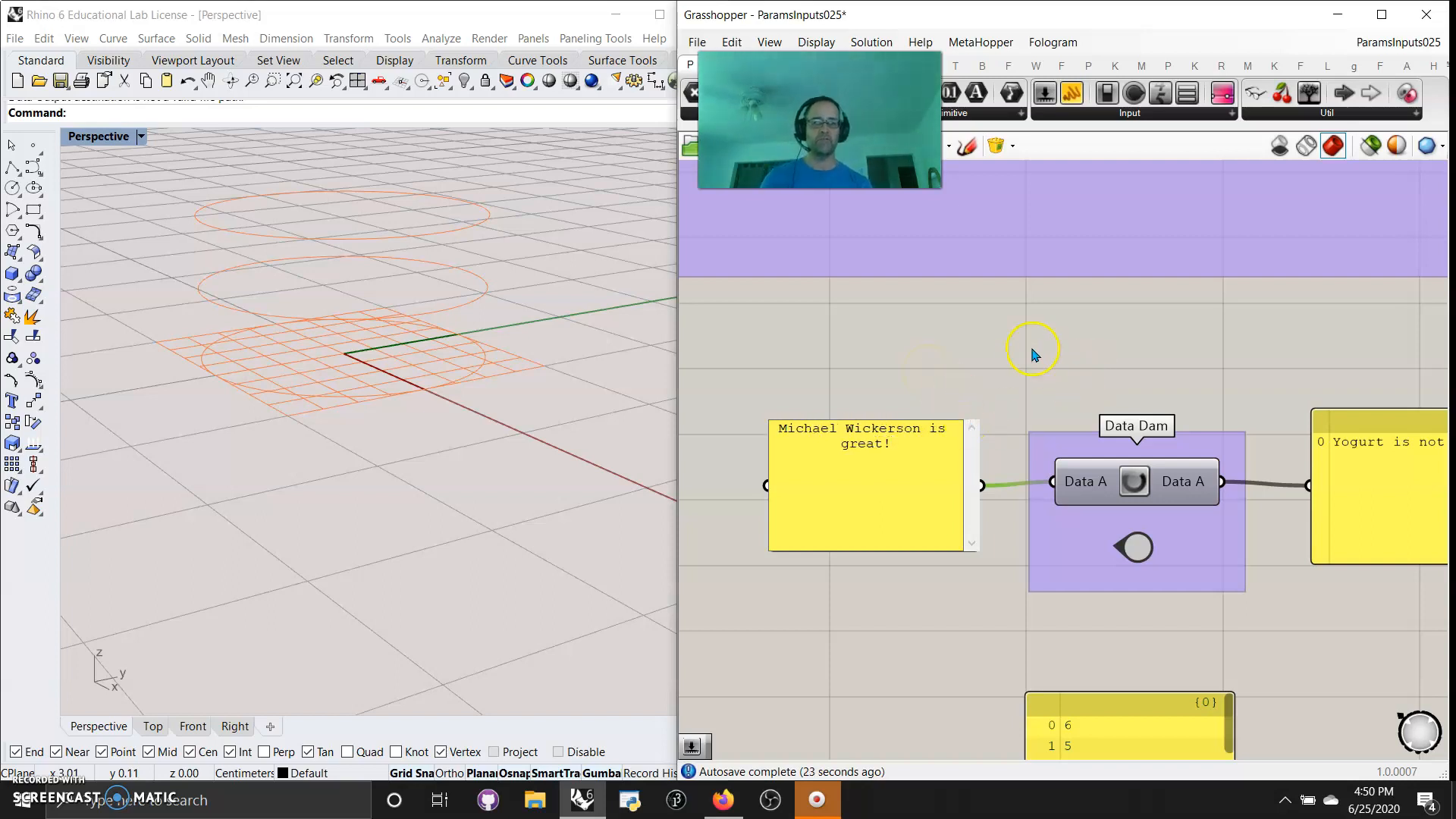
pyautogui.click(1033, 354)
# Watch the Data Dam pass its text to the output panel and examine the Data Recorder example below it
pyautogui.moveTo(1236, 639); pyautogui.dragTo(1058, 639, button='right')
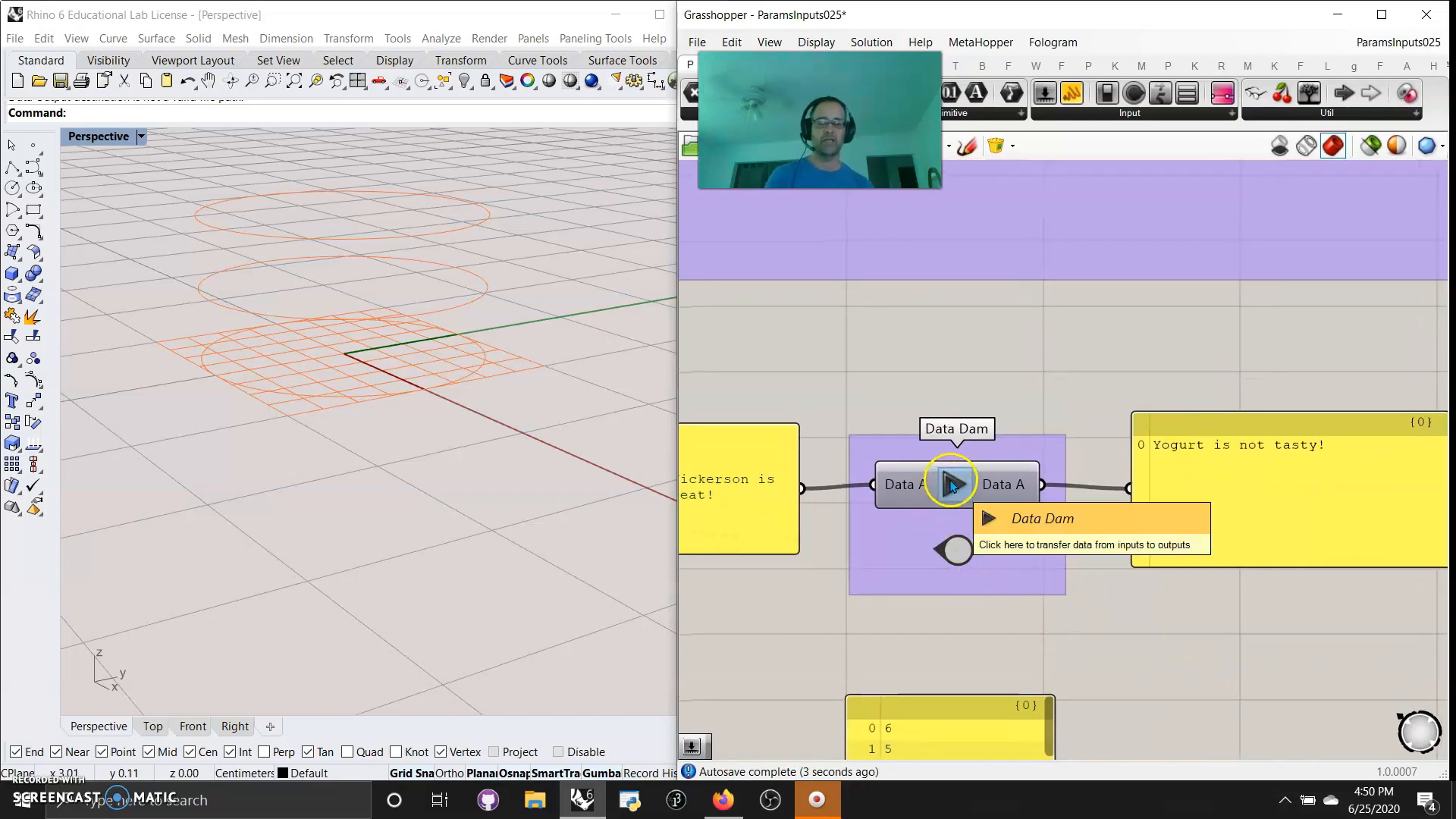
pyautogui.scroll(-2, 910, 666)
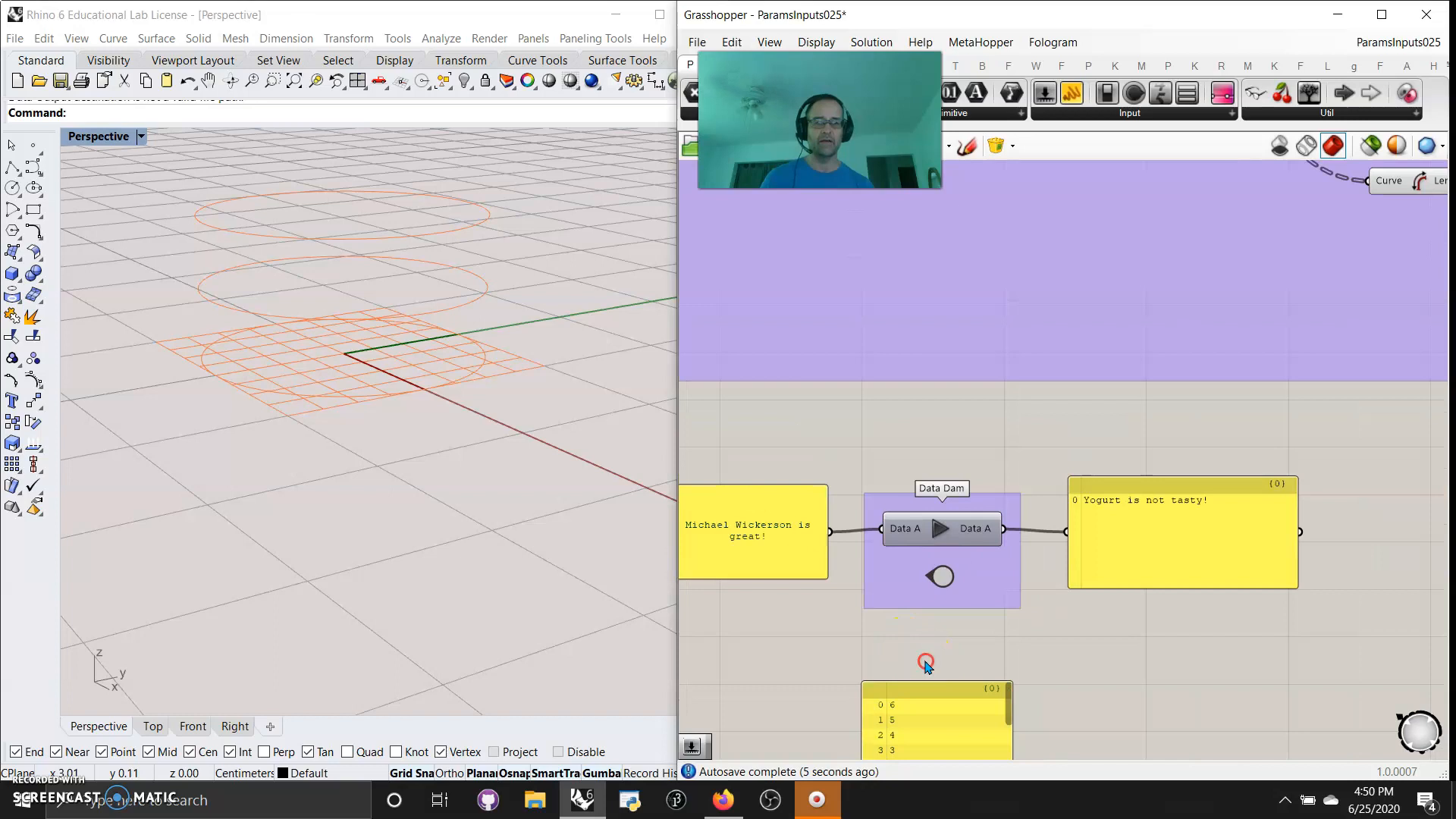
pyautogui.moveTo(925, 666); pyautogui.dragTo(938, 633, button='right')
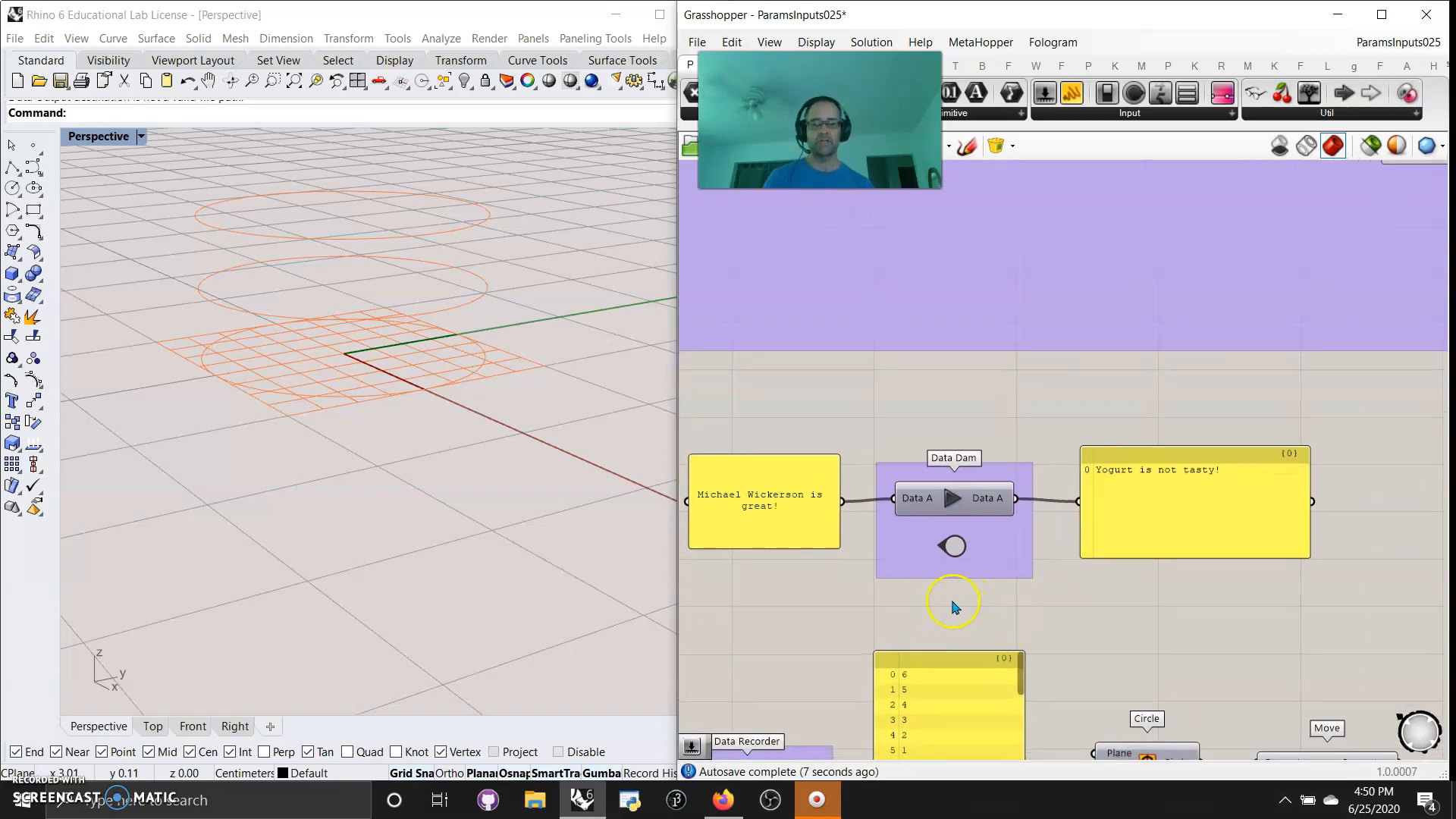
pyautogui.moveTo(862, 604); pyautogui.dragTo(880, 473, button='right')
pyautogui.moveTo(882, 557); pyautogui.dragTo(881, 365, button='right')
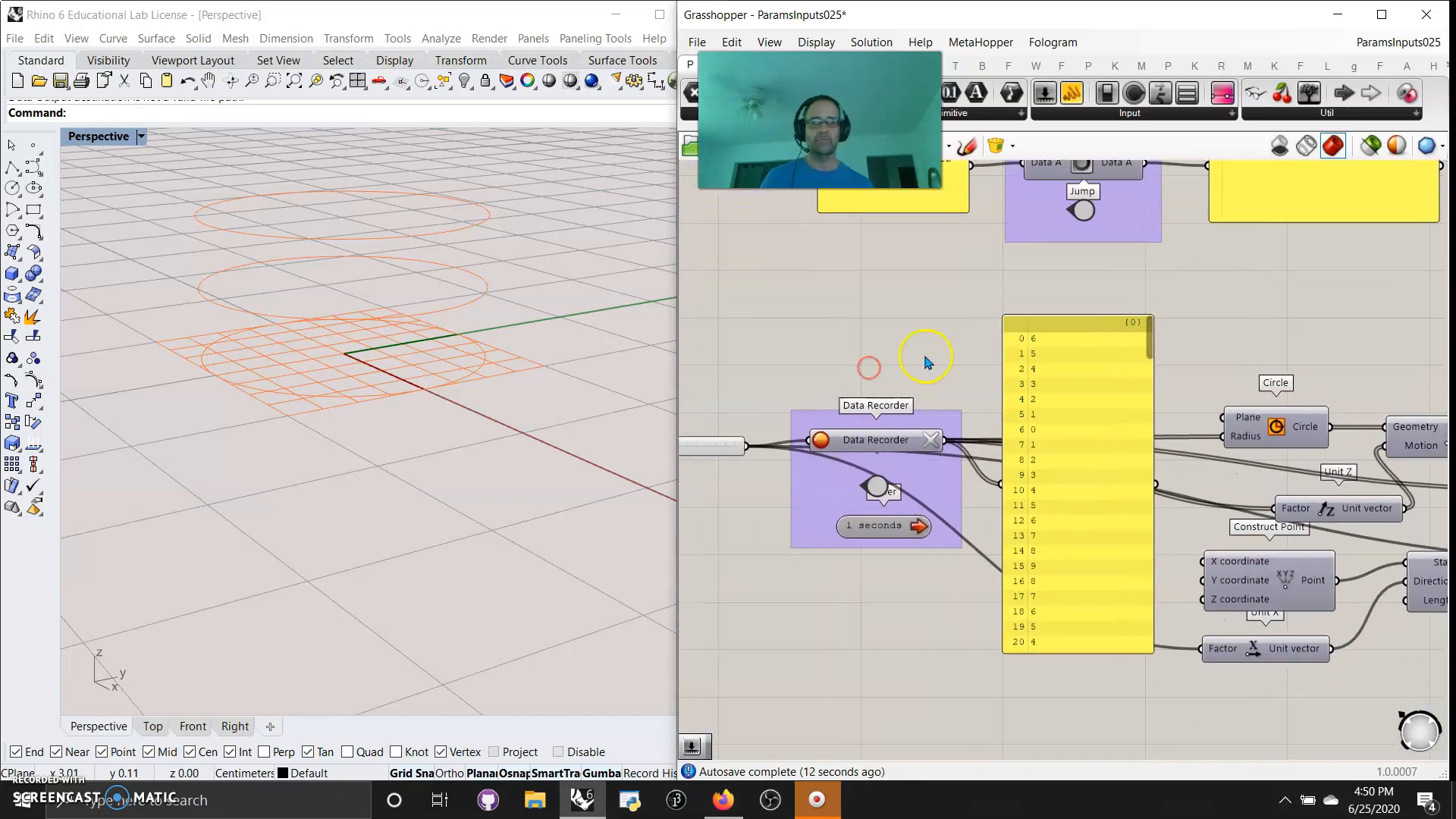
pyautogui.scroll(-2, 919, 364)
pyautogui.moveTo(1094, 312); pyautogui.dragTo(872, 242)
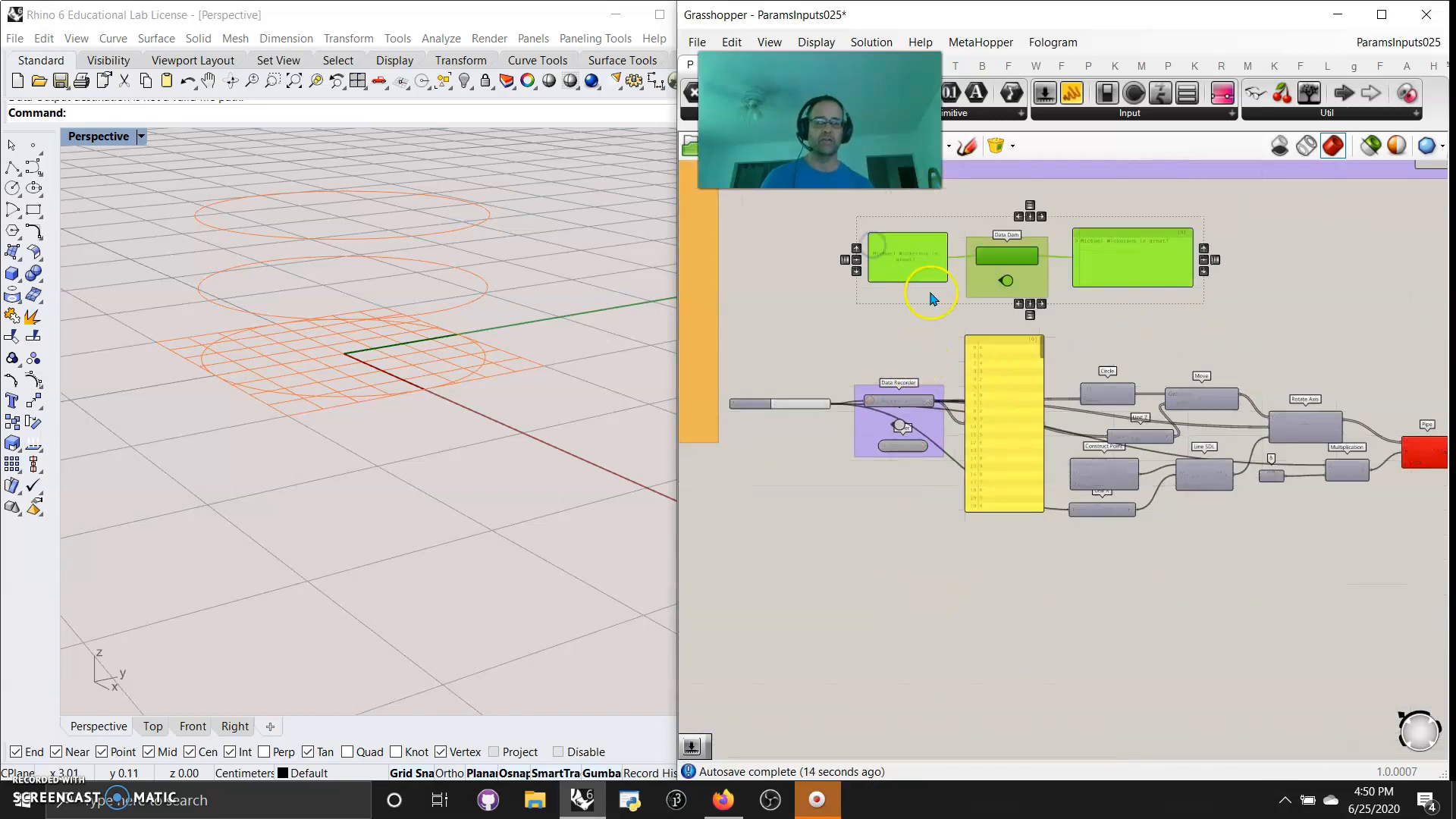
pyautogui.scroll(3, 912, 332)
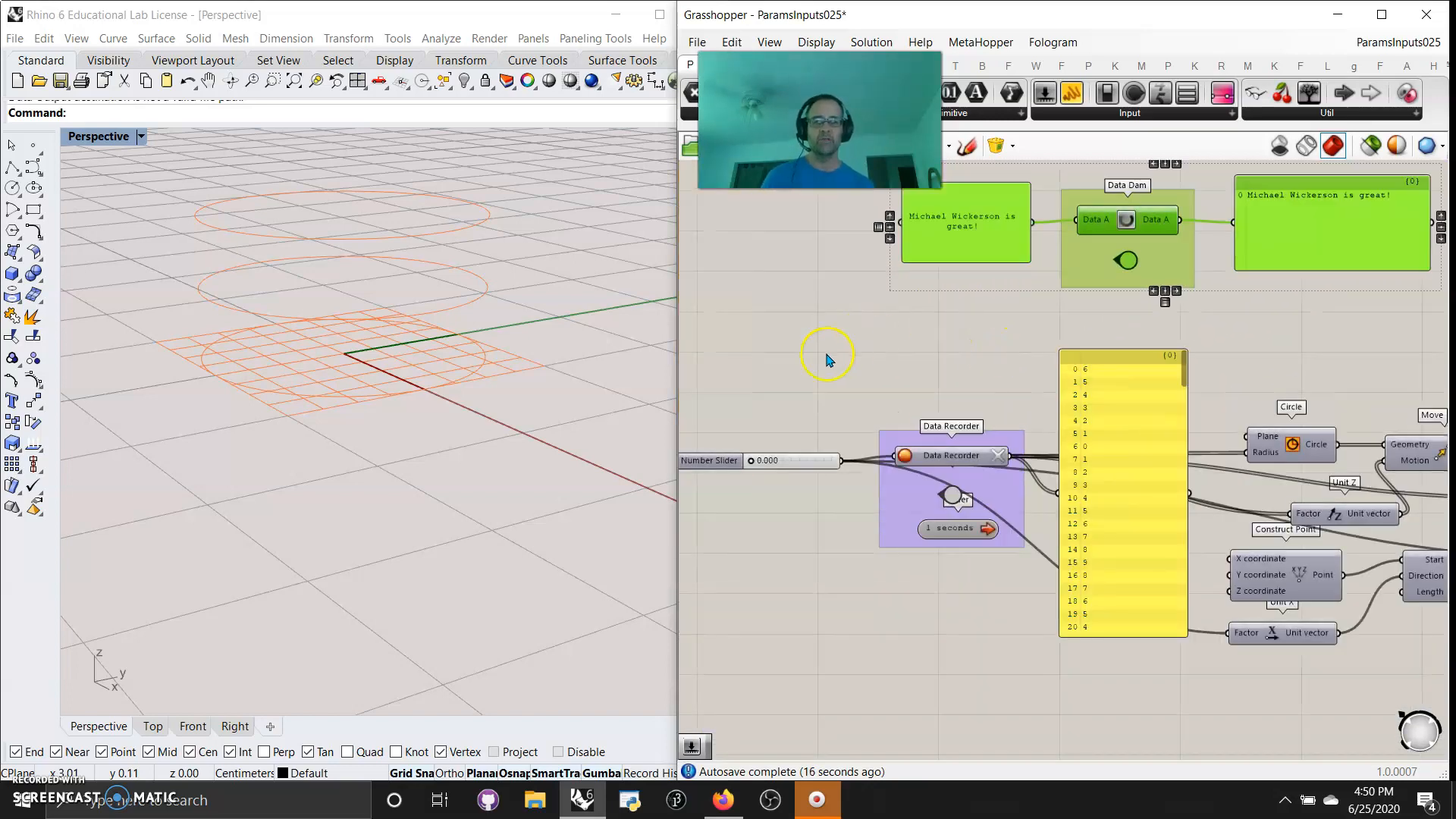
pyautogui.moveTo(829, 357); pyautogui.dragTo(996, 298, button='right')
pyautogui.moveTo(1008, 551); pyautogui.dragTo(982, 625, button='right')
pyautogui.scroll(-1, 986, 603)
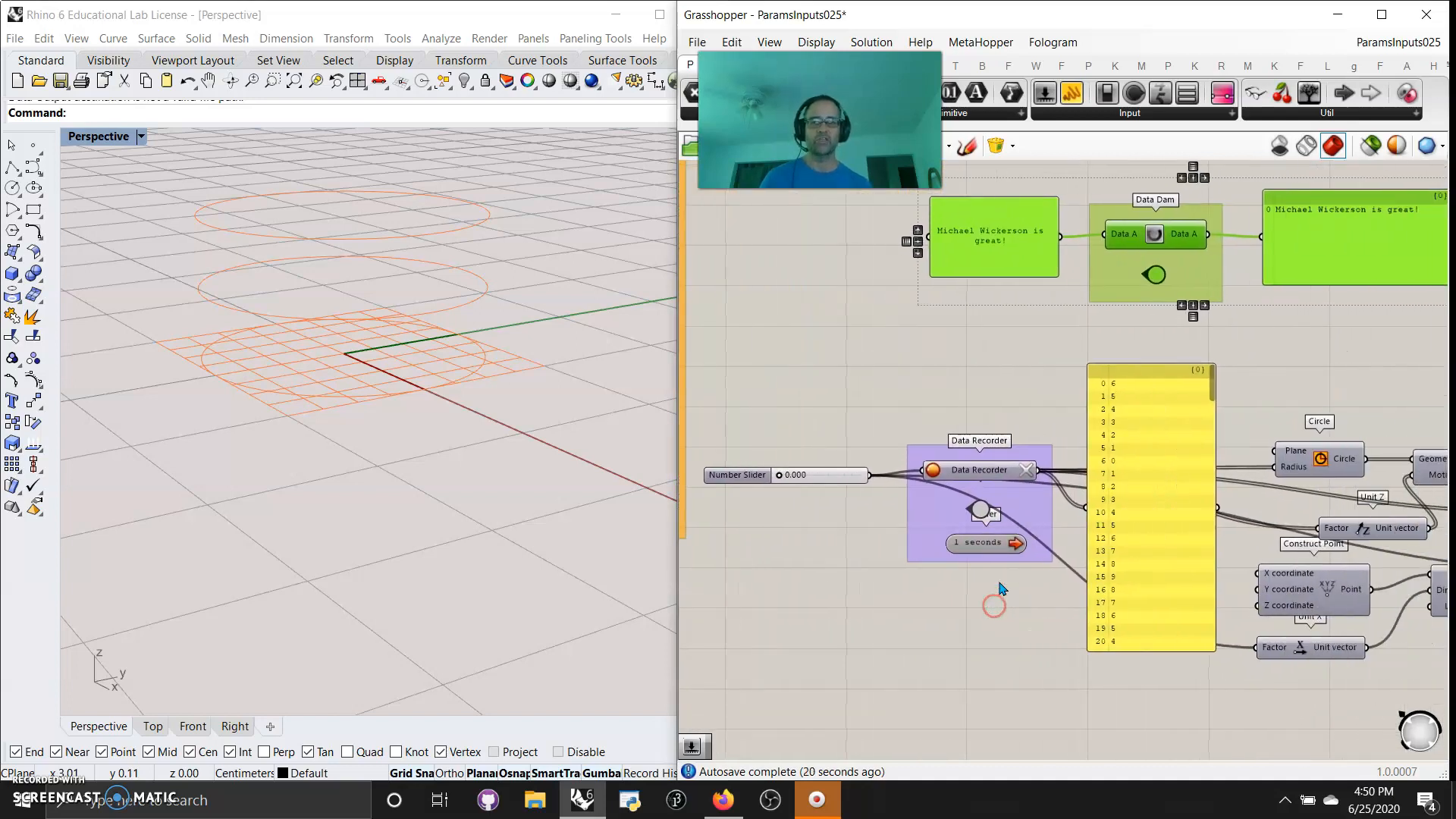
pyautogui.scroll(-1, 981, 614)
pyautogui.scroll(-4, 984, 570)
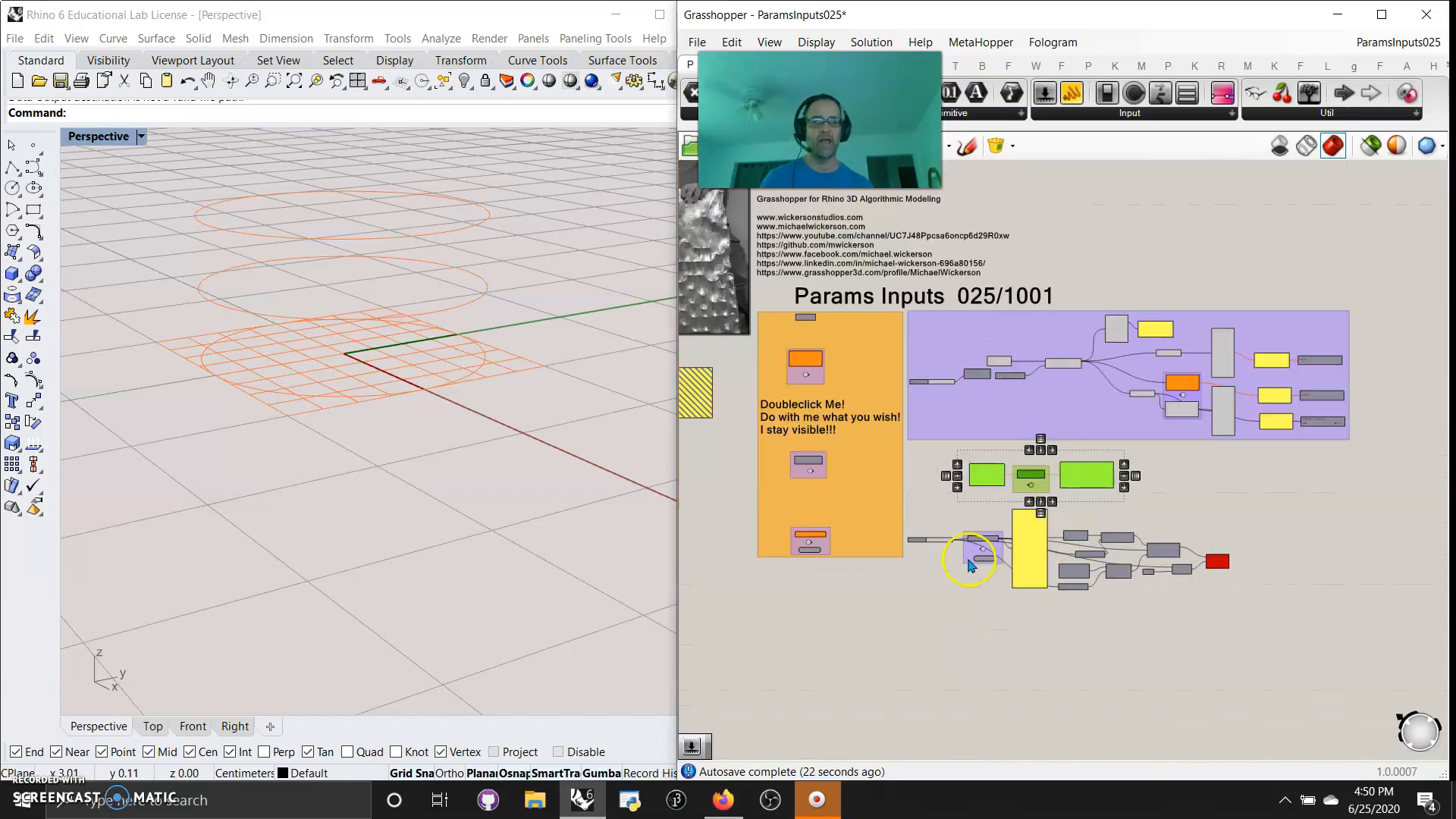
# Turn off the preview of the grouped circle example and the Data Dam example, and disable both
pyautogui.scroll(1, 983, 570)
pyautogui.moveTo(1284, 561); pyautogui.dragTo(781, 371)
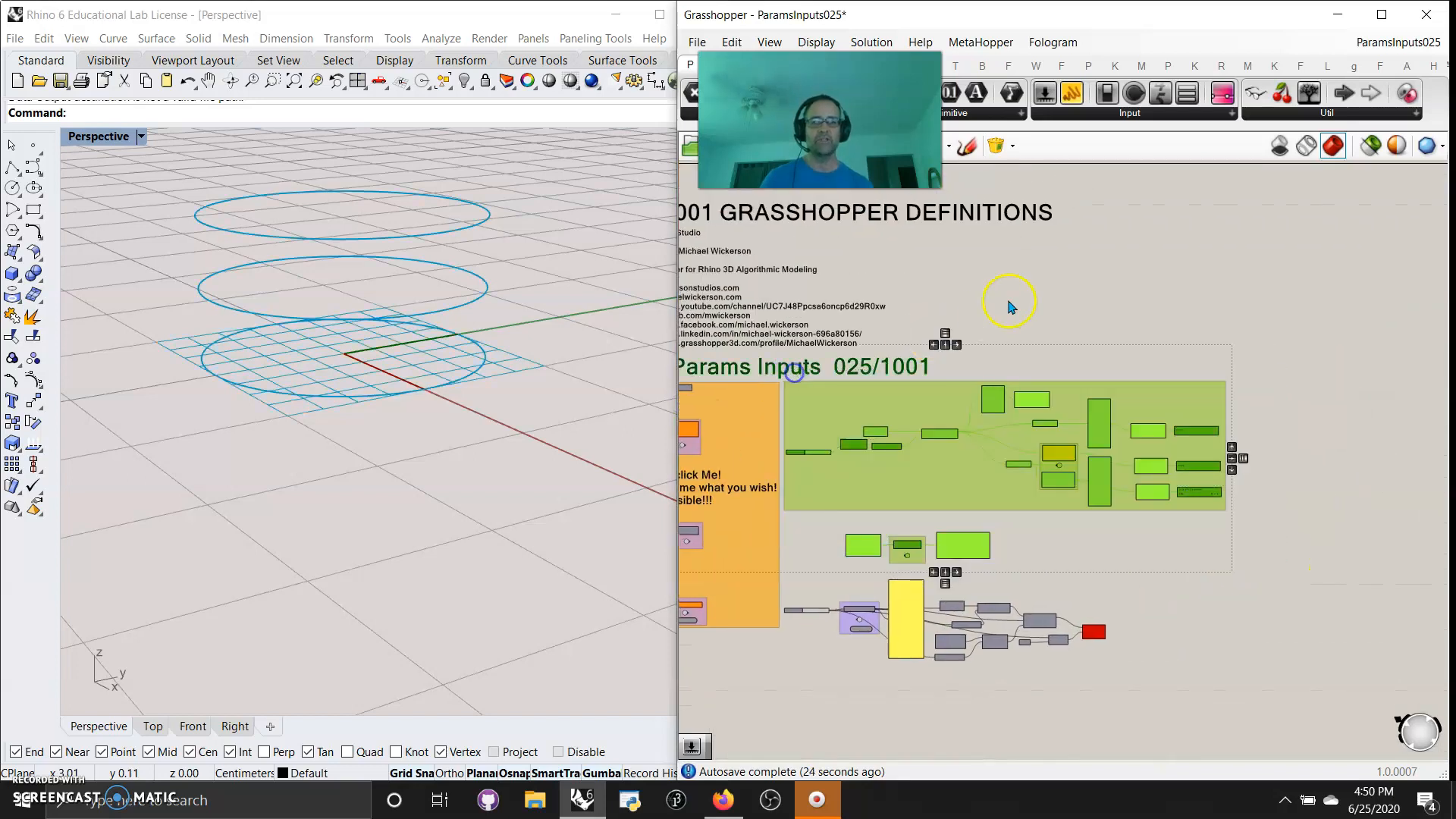
pyautogui.rightClick(1009, 303)
pyautogui.click(1058, 330)
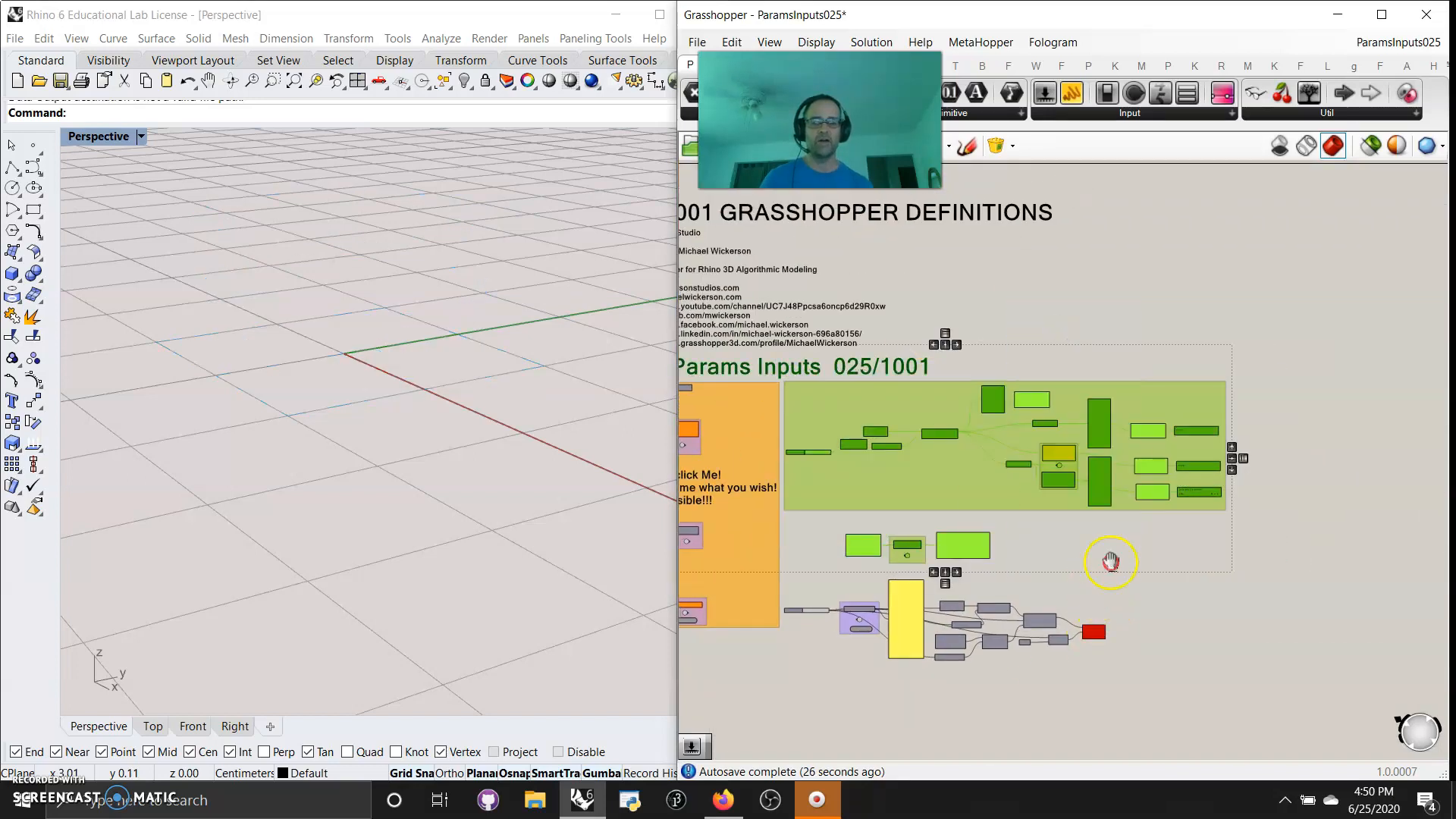
pyautogui.moveTo(1111, 561); pyautogui.dragTo(1160, 410, button='right')
pyautogui.rightClick(1211, 386)
pyautogui.click(1253, 453)
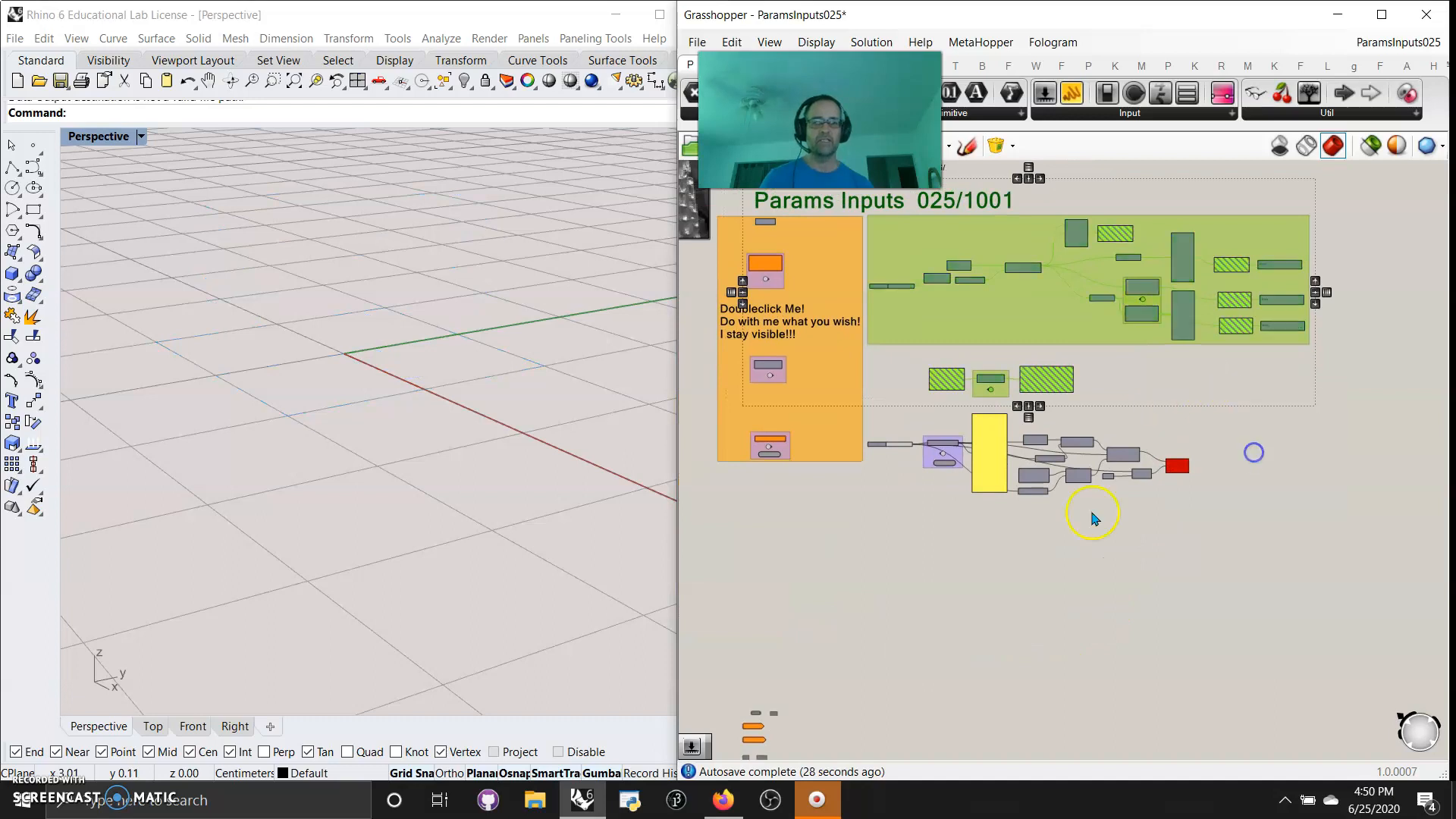
# Enable all components of the Data Recorder example, from the number slider to the Pipe, and turn their preview on
pyautogui.click(1143, 537)
pyautogui.moveTo(1197, 512); pyautogui.dragTo(872, 407)
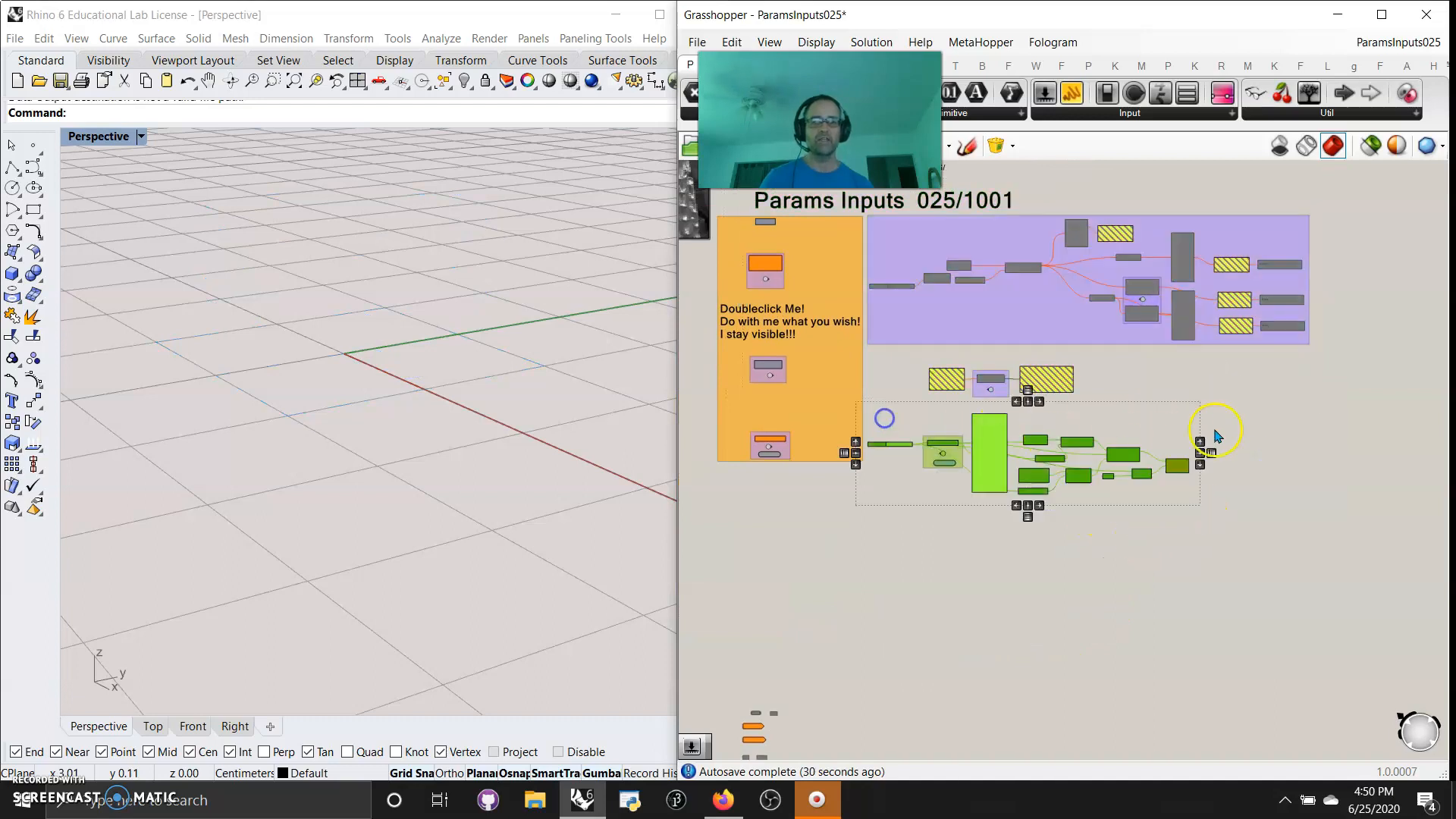
pyautogui.rightClick(1231, 414)
pyautogui.click(1274, 464)
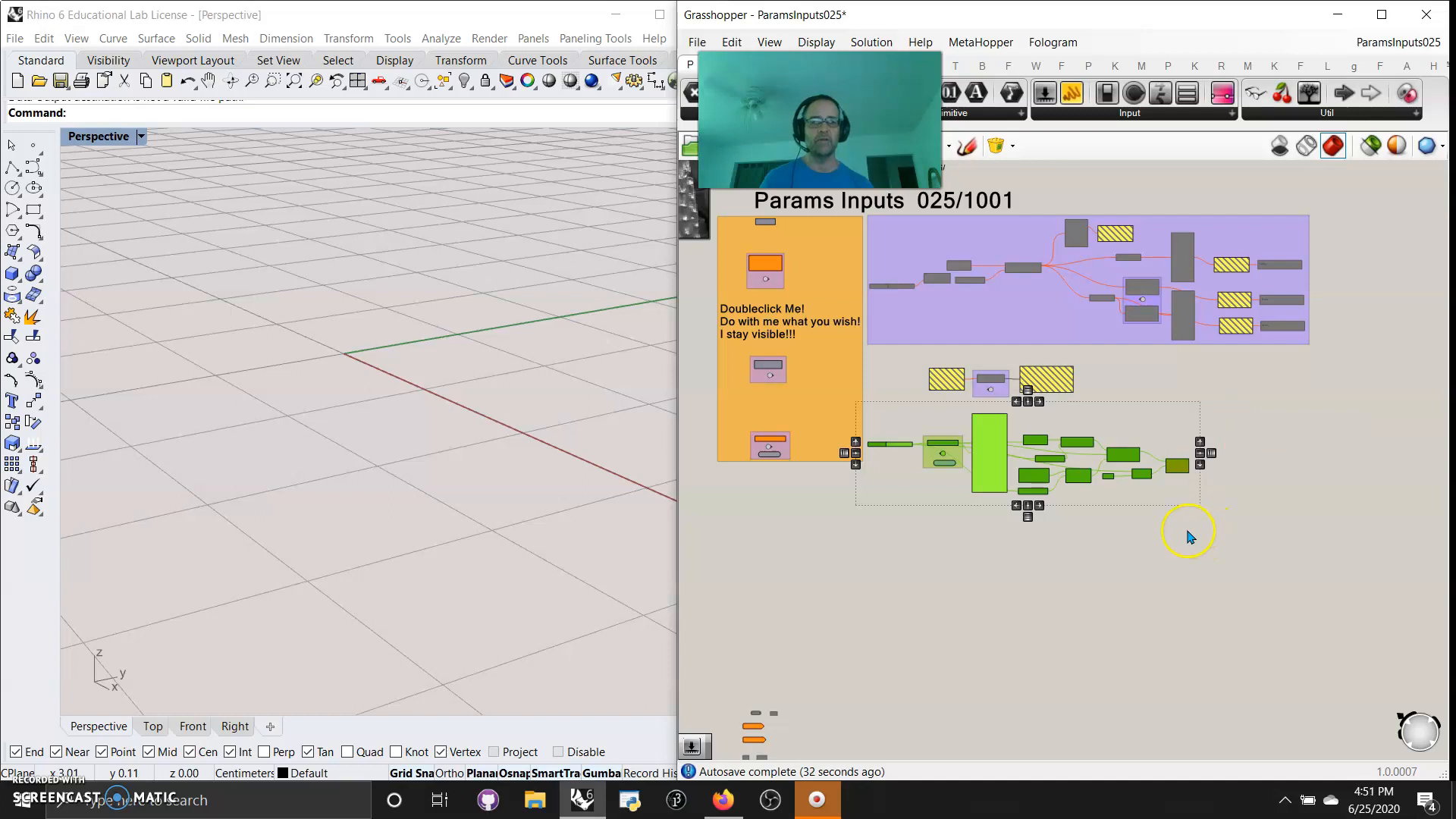
pyautogui.rightClick(1183, 508)
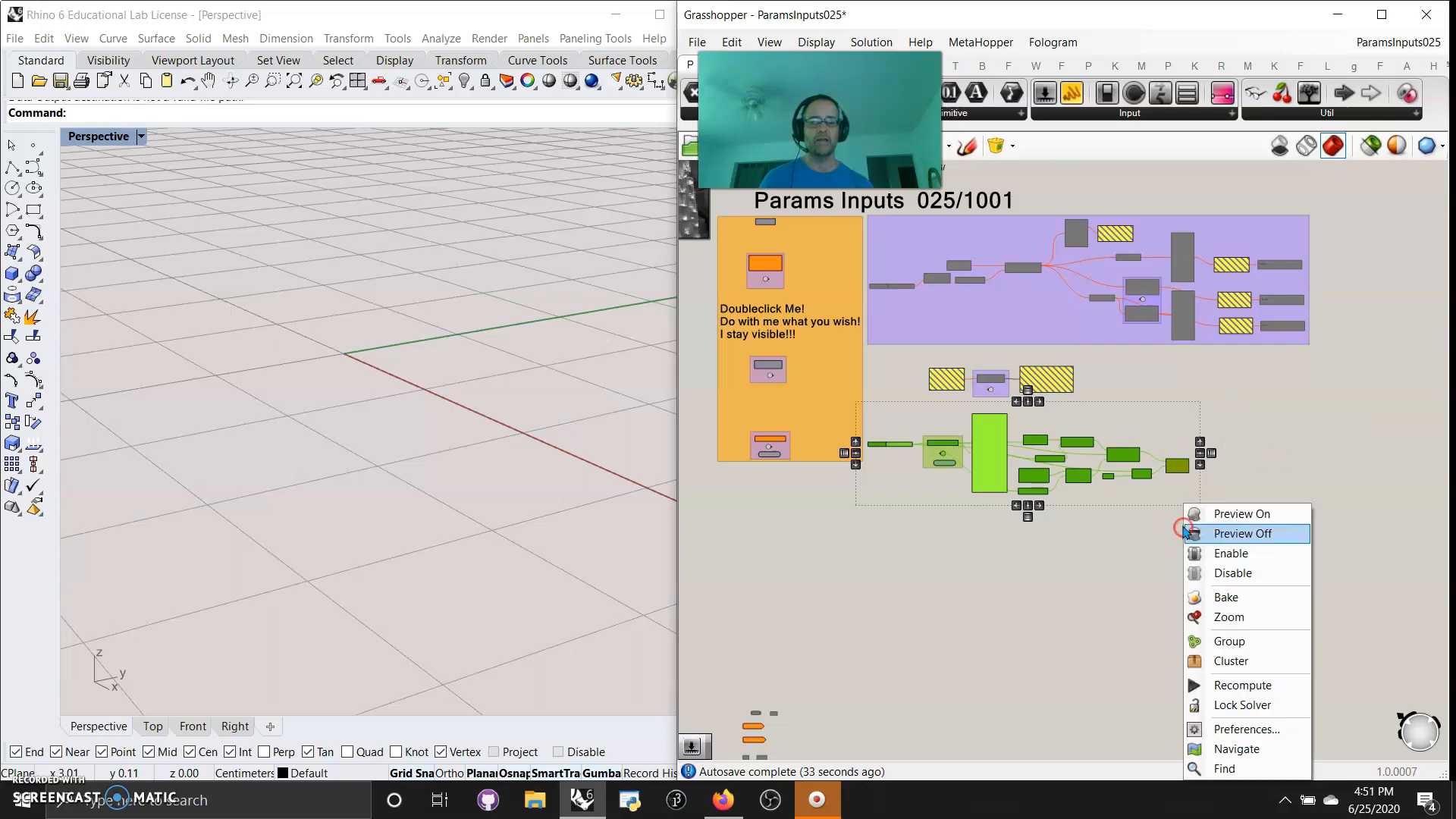
pyautogui.click(1228, 516)
# Turn off the preview of every component in the Data Recorder example except the final Pipe
pyautogui.click(1048, 571)
pyautogui.moveTo(1056, 540); pyautogui.dragTo(1092, 558, button='right')
pyautogui.moveTo(1199, 539); pyautogui.dragTo(945, 448)
pyautogui.rightClick(942, 442)
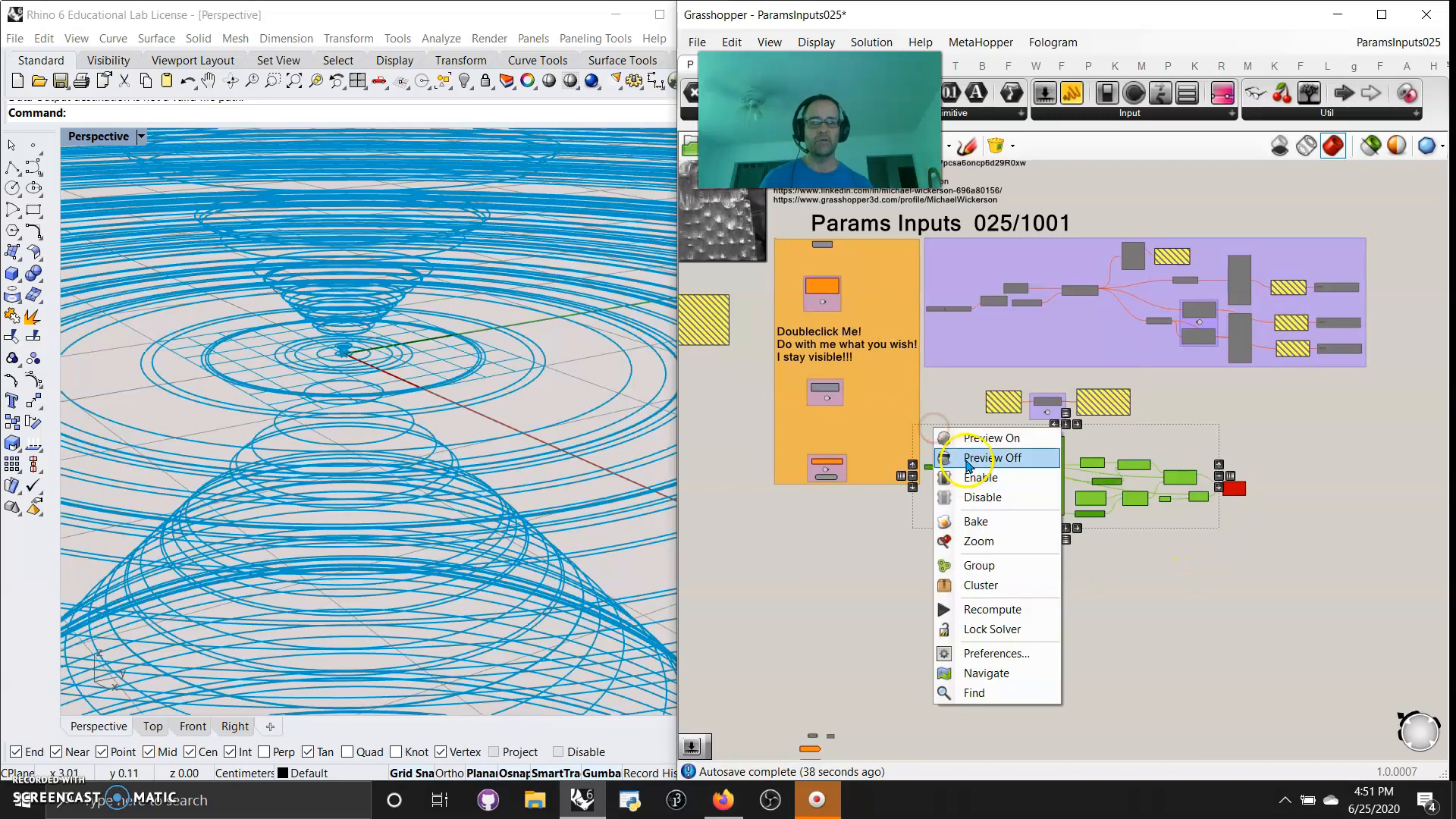
pyautogui.click(968, 459)
# Clear the values stored in the Data Recorder and move the Timer to open space at its lower left
pyautogui.scroll(5, 1203, 521)
pyautogui.click(1274, 446)
pyautogui.scroll(5, 1254, 474)
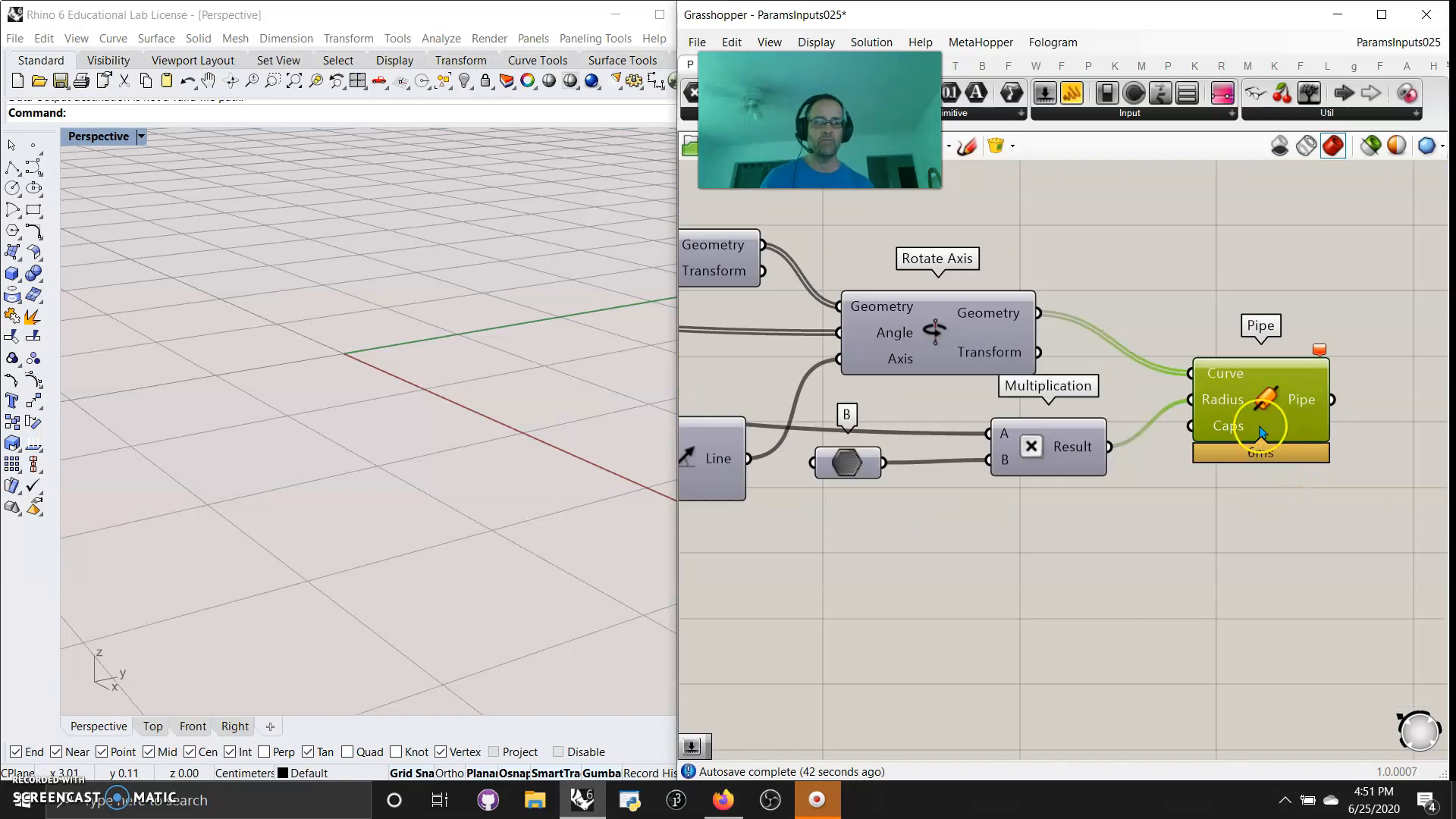
pyautogui.moveTo(1166, 526); pyautogui.dragTo(1378, 692, button='right')
pyautogui.moveTo(761, 643); pyautogui.dragTo(1127, 663, button='right')
pyautogui.click(992, 413)
pyautogui.moveTo(954, 581); pyautogui.dragTo(945, 575, button='right')
pyautogui.moveTo(1183, 537); pyautogui.dragTo(1077, 555)
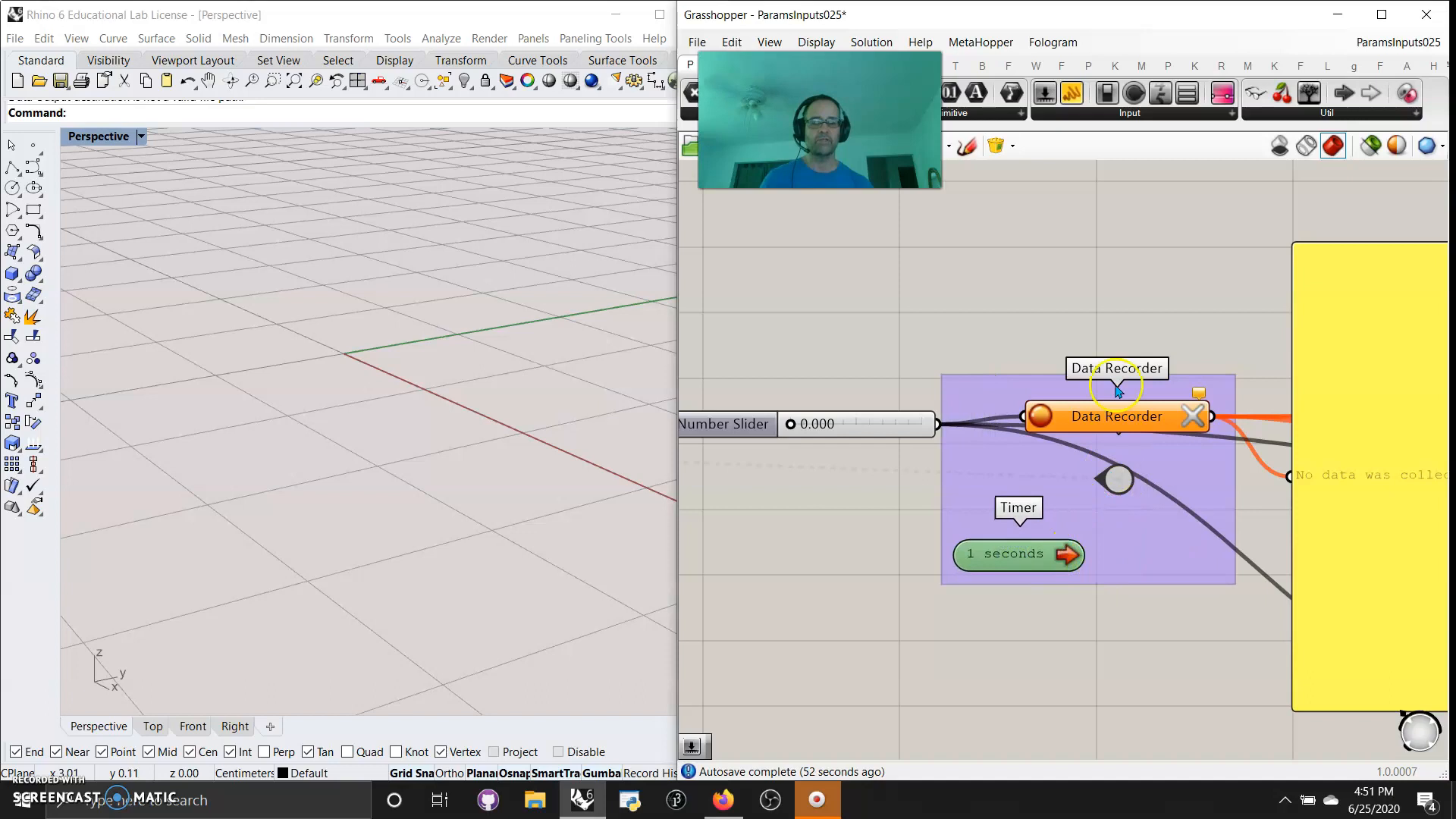
# Set the Timer's interval to 2 seconds
pyautogui.rightClick(1019, 558)
pyautogui.moveTo(1130, 629)
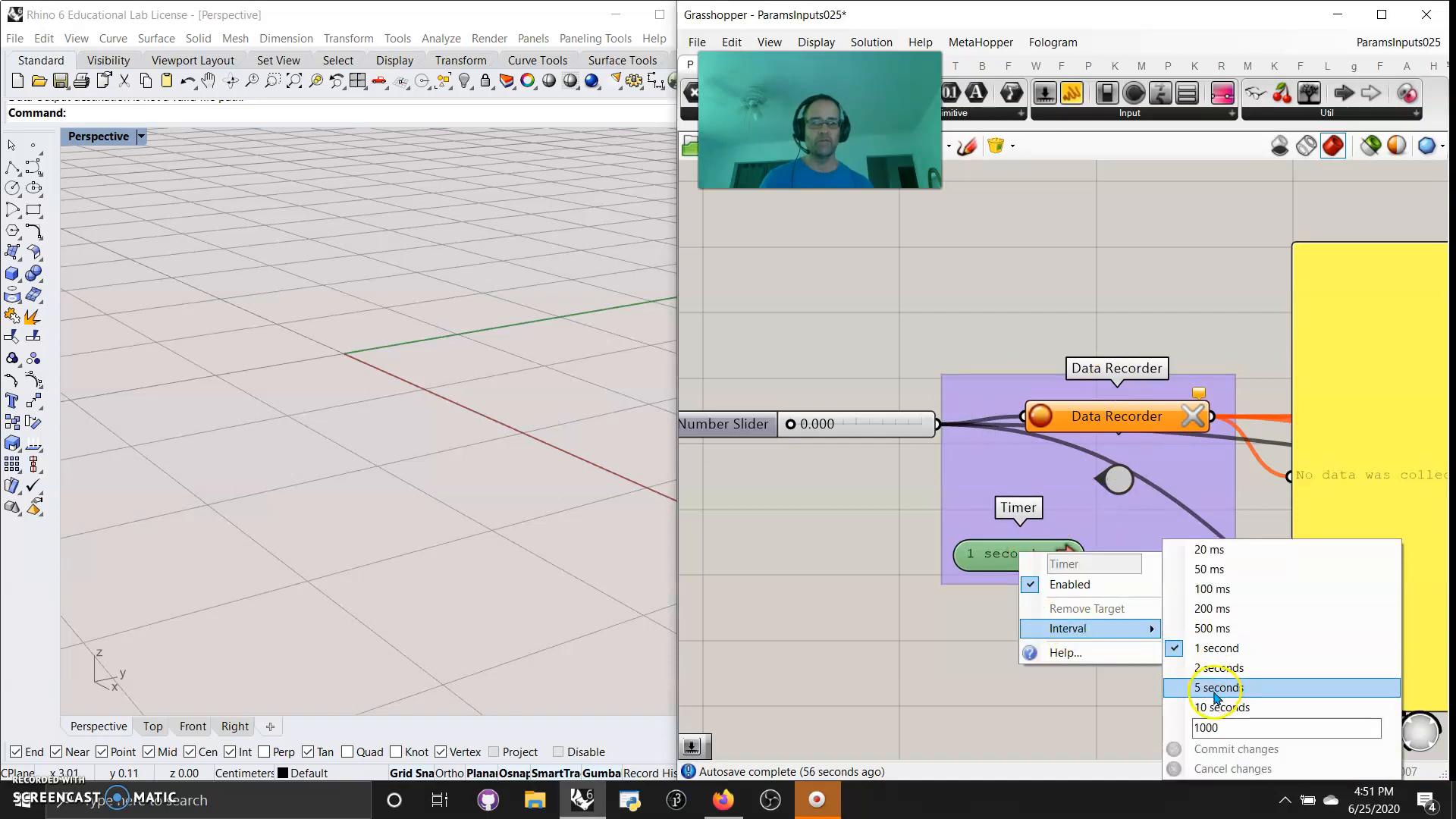
pyautogui.click(1217, 667)
# Try to link the Timer to the Data Recorder, and shift the Timer slightly lower
pyautogui.moveTo(1088, 555); pyautogui.dragTo(1128, 440)
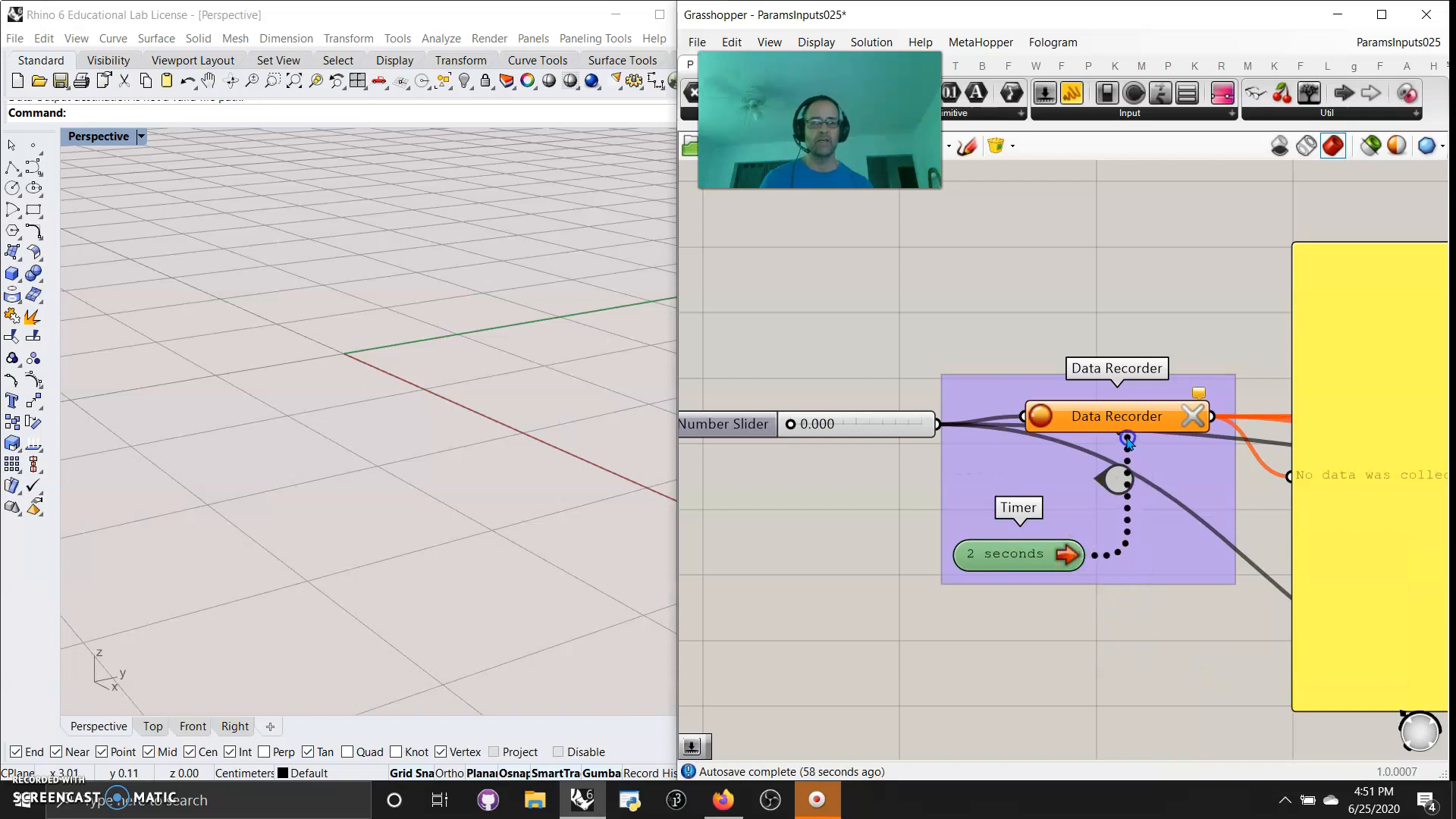
pyautogui.moveTo(1083, 551)
pyautogui.mouseDown()
pyautogui.moveTo(1130, 435)
pyautogui.moveTo(1089, 541)
pyautogui.moveTo(1148, 455)
pyautogui.moveTo(1113, 564)
pyautogui.moveTo(1138, 565)
pyautogui.moveTo(1078, 576)
pyautogui.mouseUp()
pyautogui.click(1106, 675)
# Ungroup the Data Recorder and Timer, and link the Timer to the Data Recorder
pyautogui.rightClick(1160, 542)
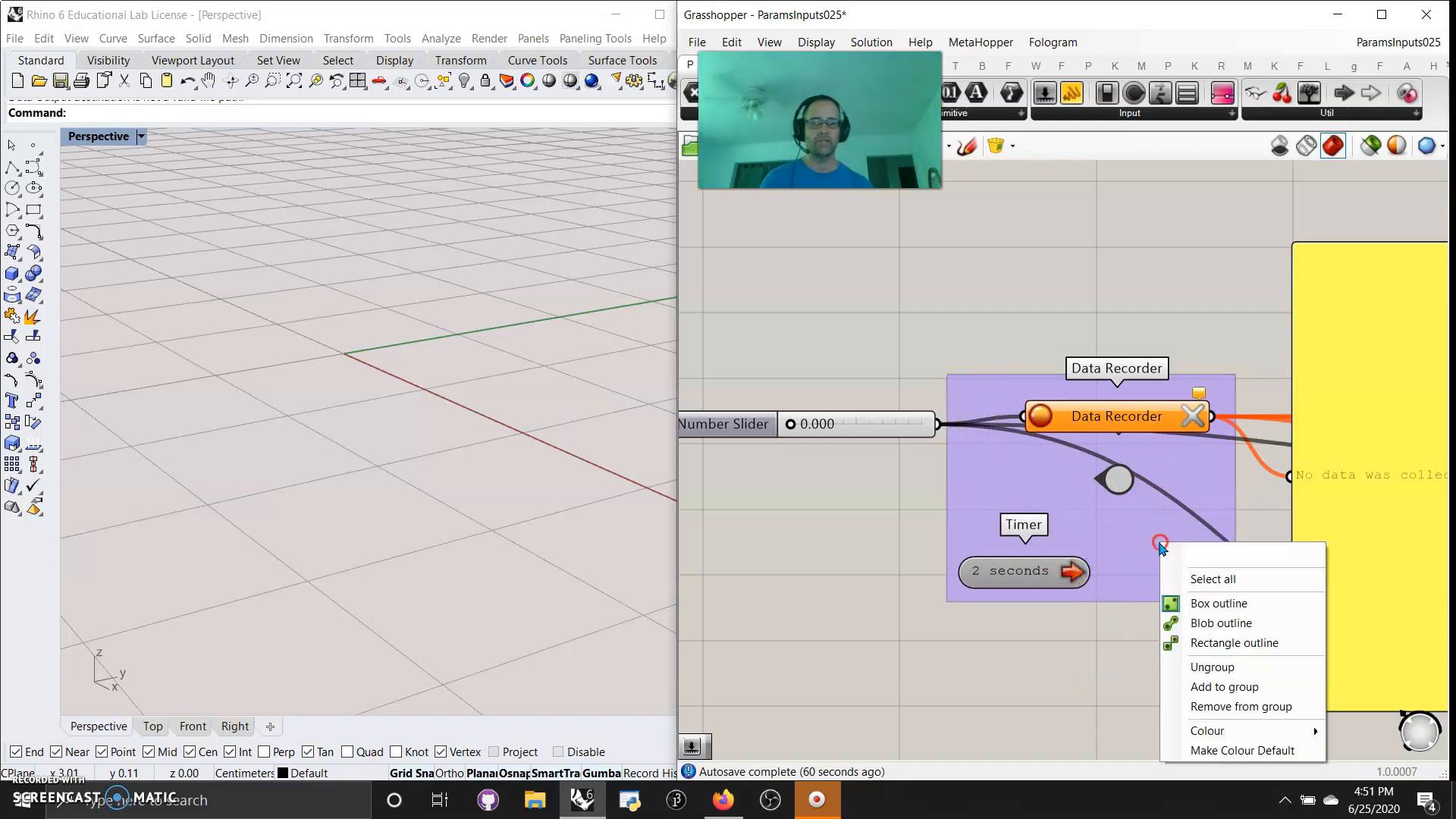
pyautogui.click(1212, 668)
pyautogui.moveTo(1140, 558); pyautogui.dragTo(1141, 425)
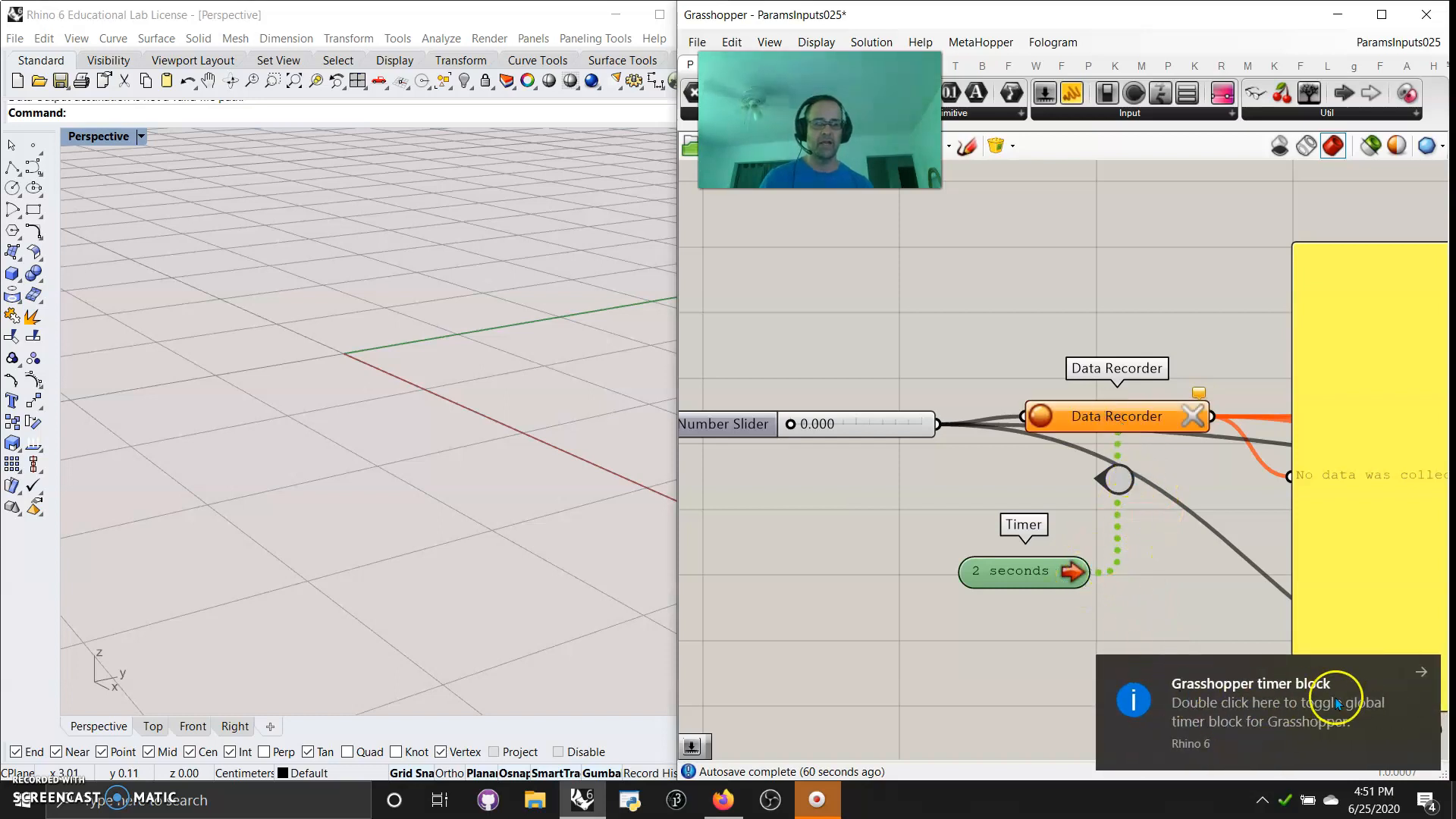
pyautogui.click(1411, 672)
# Select the Pipe component to highlight its geometry in the Rhino viewport
pyautogui.moveTo(1196, 631); pyautogui.dragTo(1091, 657, button='right')
pyautogui.scroll(-5, 1217, 317)
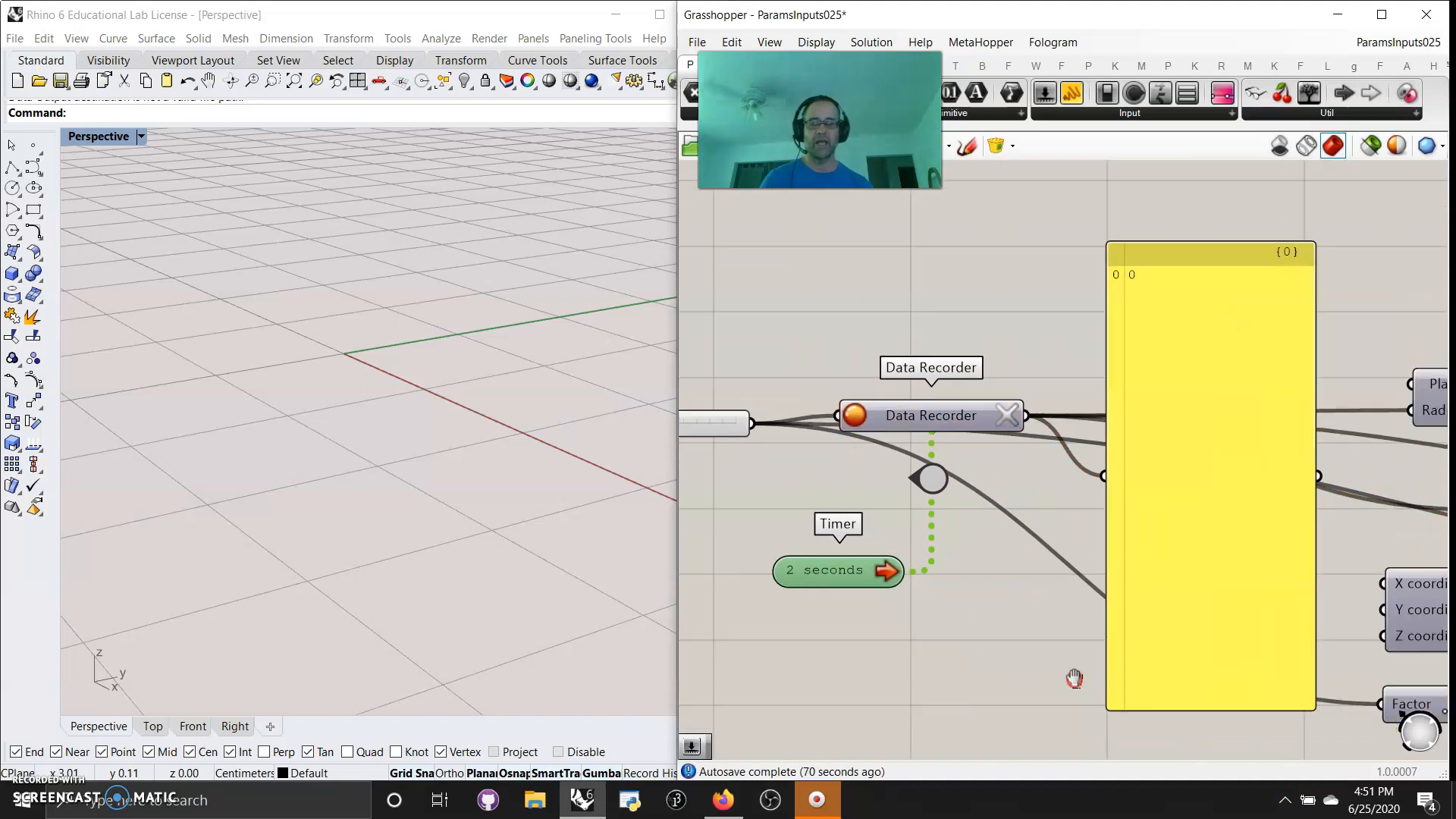
pyautogui.click(1298, 535)
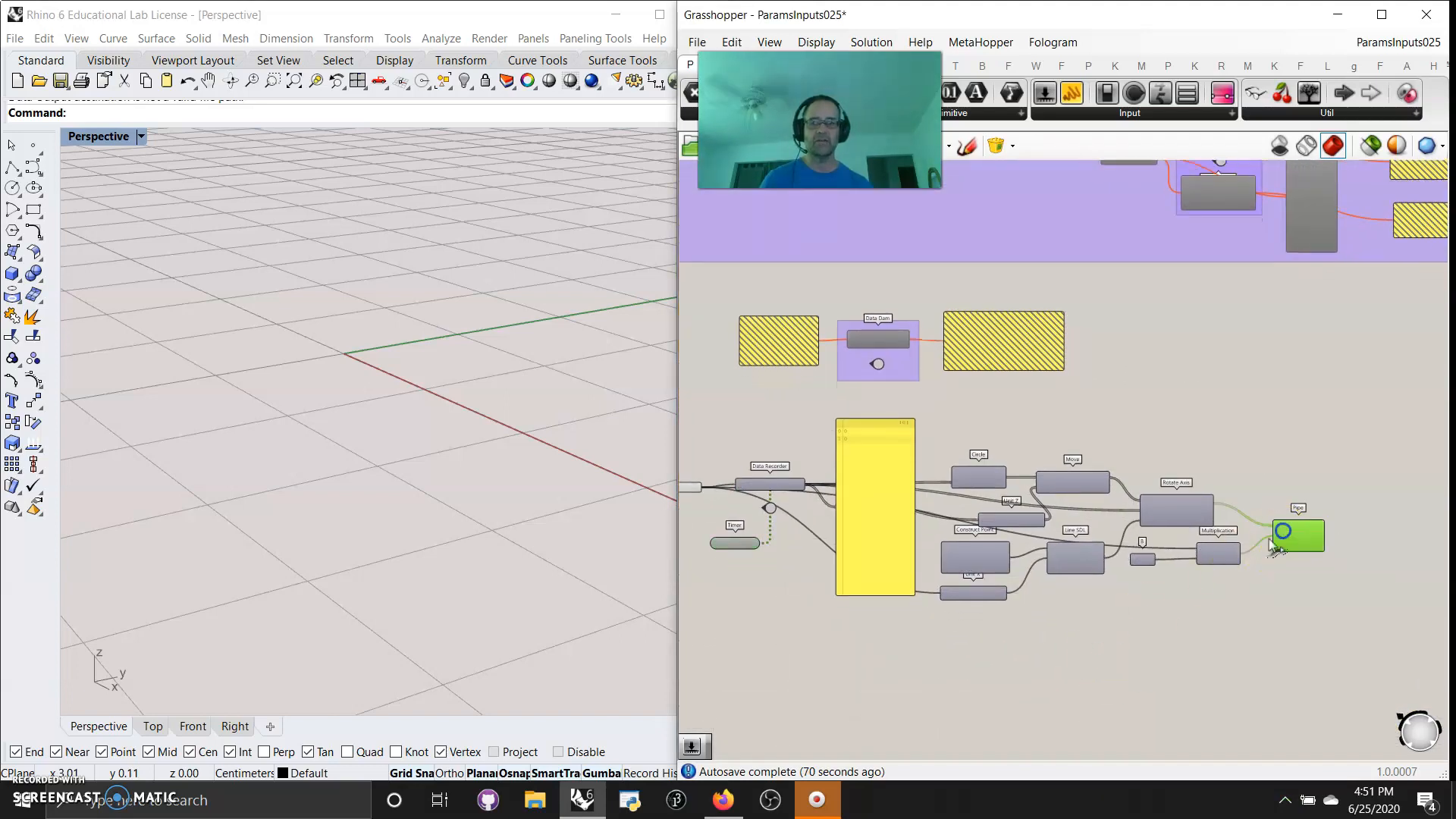
pyautogui.scroll(-5, 326, 364)
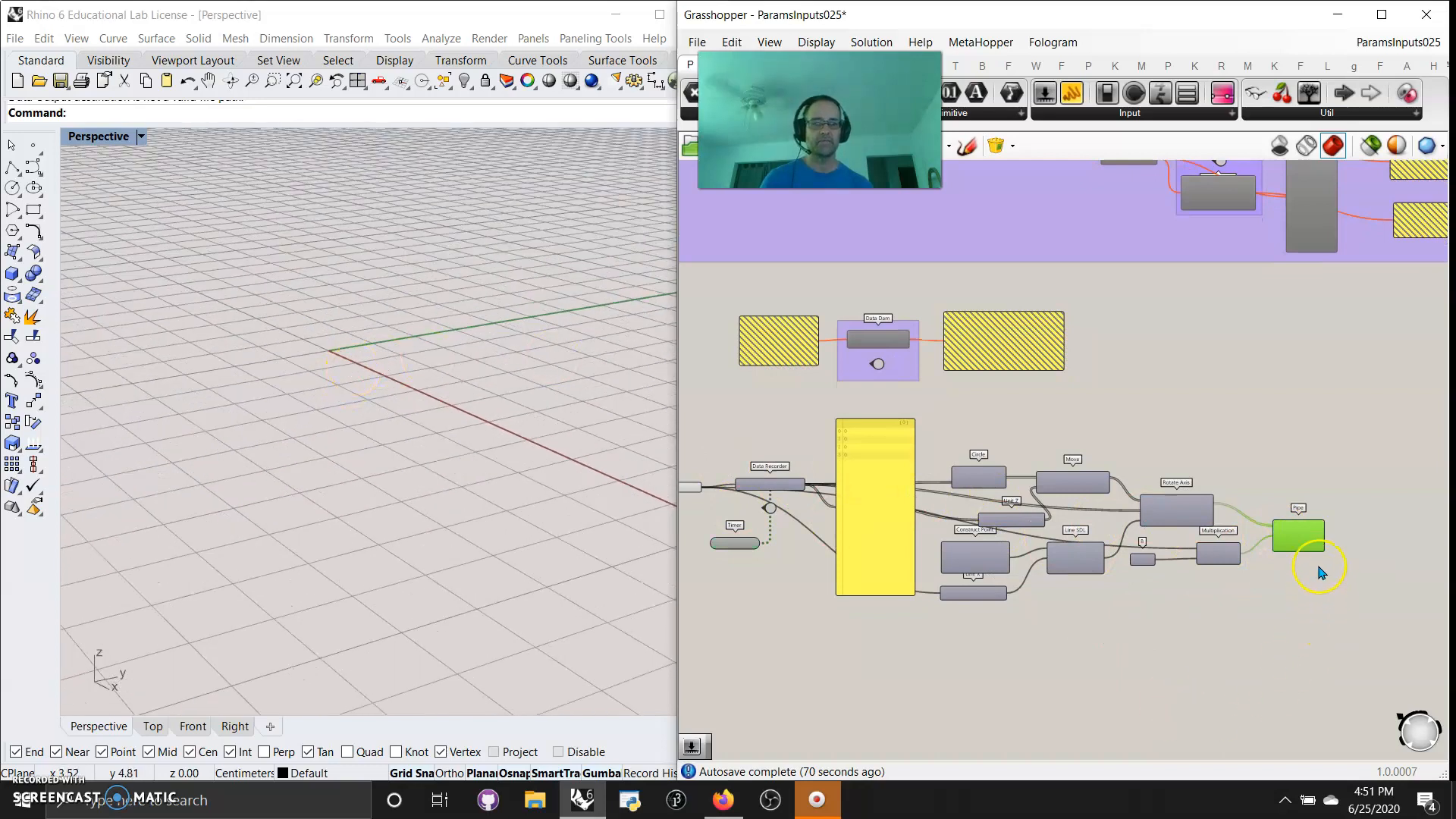
pyautogui.scroll(3, 823, 501)
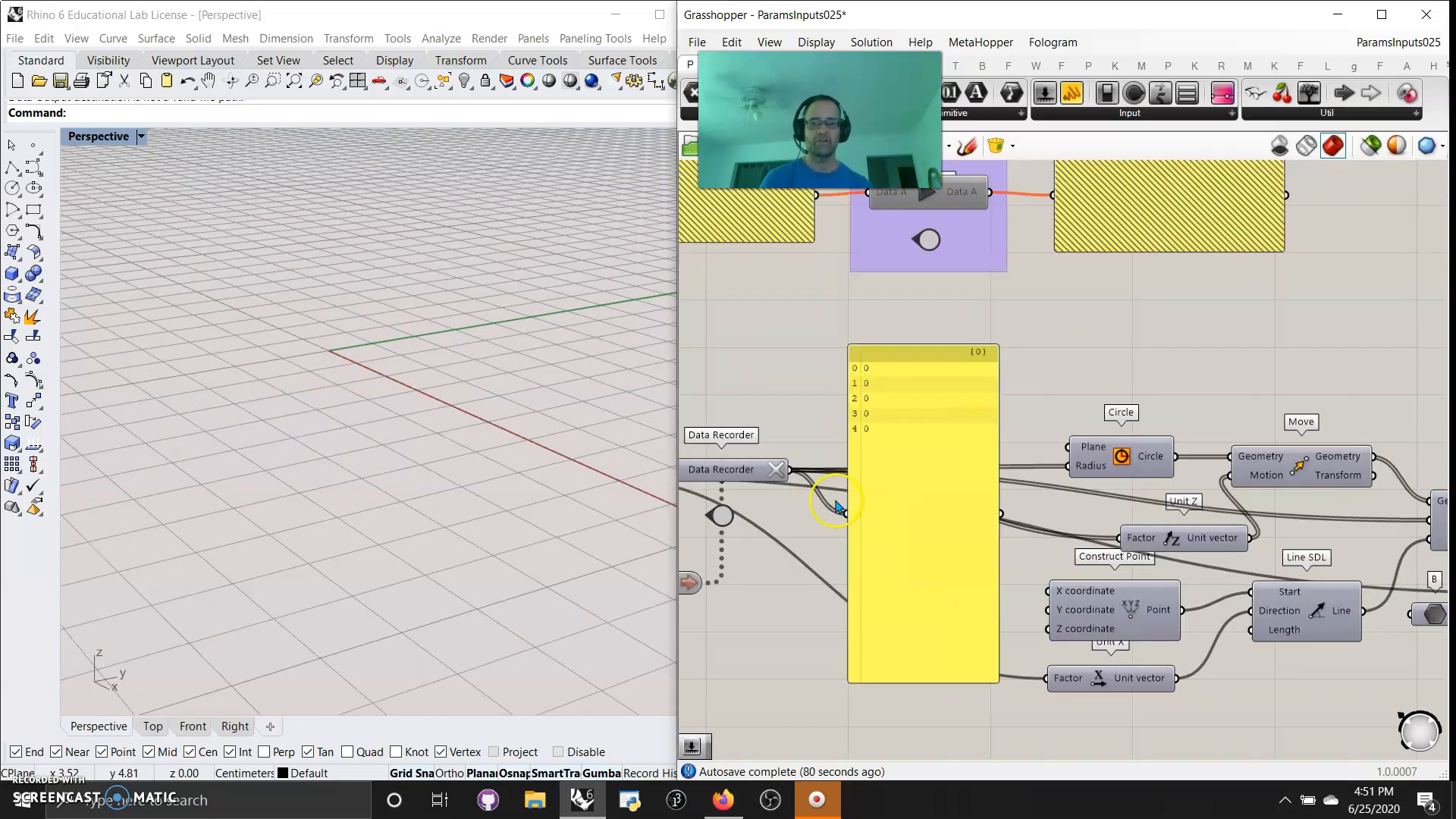
# Set the number slider feeding the Data Recorder to 1.714 in its slider settings
pyautogui.moveTo(726, 565); pyautogui.dragTo(1088, 624, button='right')
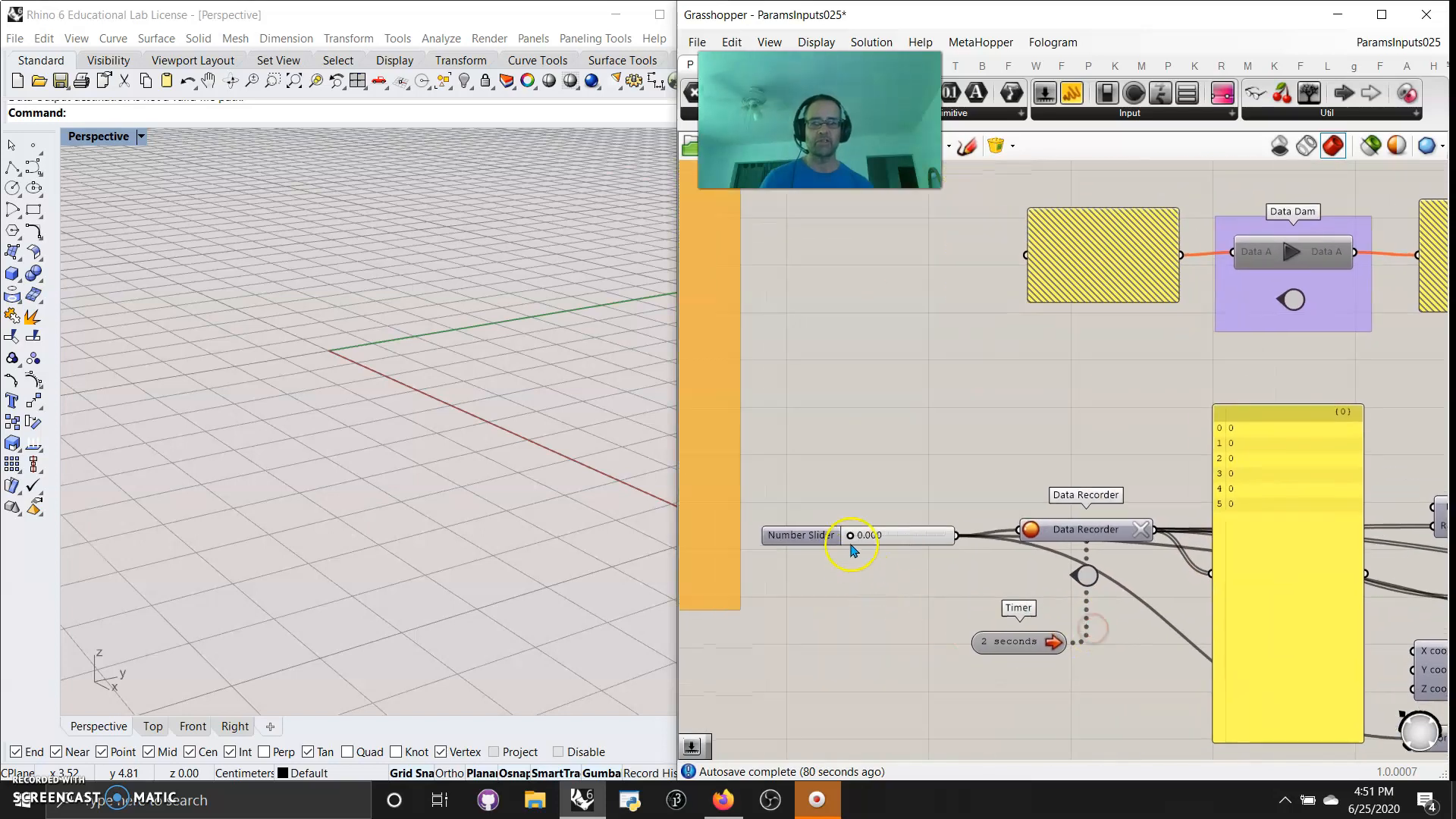
pyautogui.rightClick(886, 533)
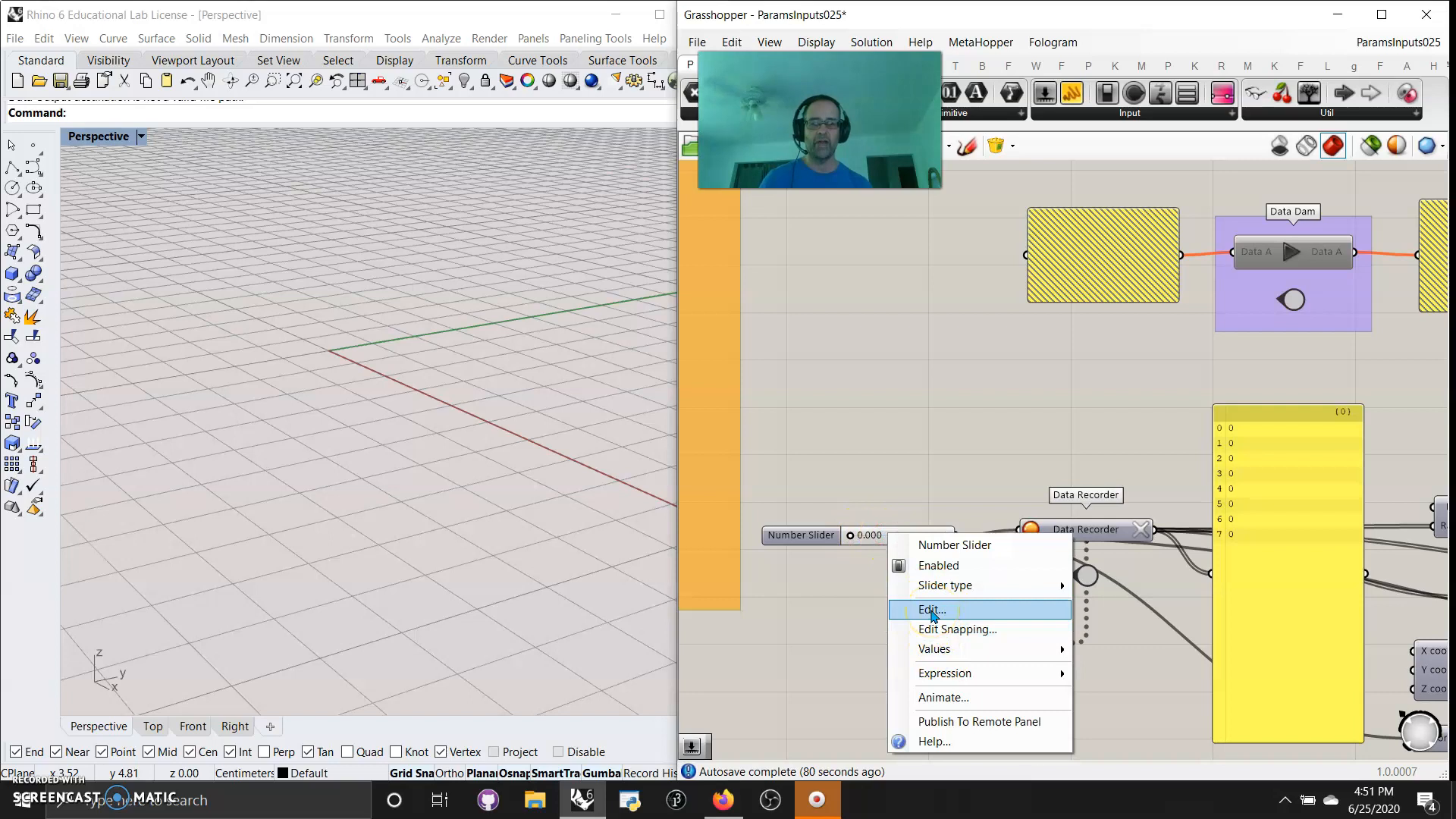
pyautogui.click(932, 611)
pyautogui.moveTo(826, 720); pyautogui.dragTo(844, 719)
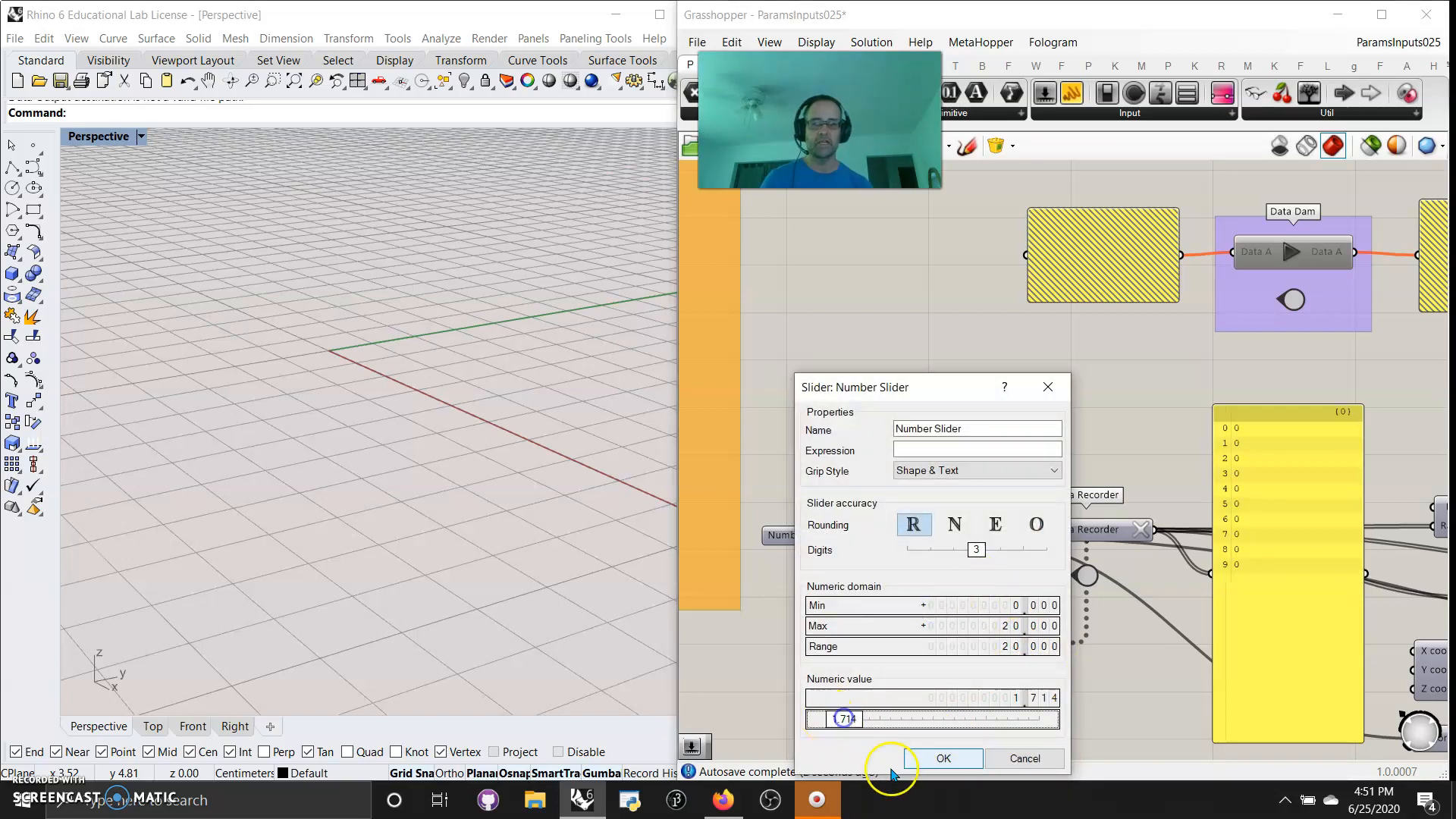
pyautogui.click(942, 758)
# Move the Unit X component slightly lower, clear of the Construct Point component
pyautogui.moveTo(371, 546)
pyautogui.mouseDown(button='right')
pyautogui.moveTo(319, 487)
pyautogui.moveTo(364, 520)
pyautogui.moveTo(335, 520)
pyautogui.moveTo(362, 518)
pyautogui.mouseUp(button='right')
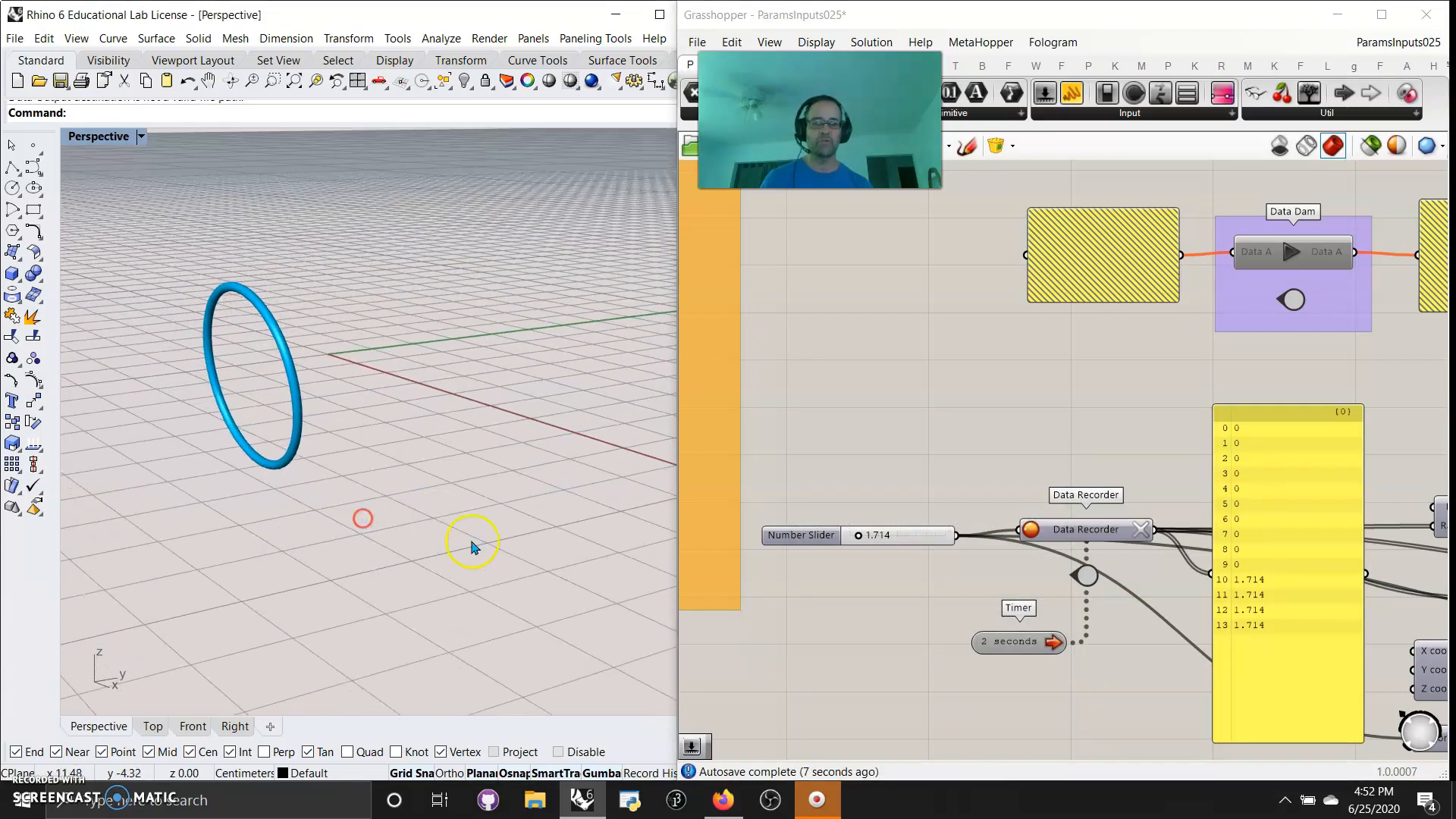
pyautogui.moveTo(1058, 706); pyautogui.dragTo(855, 608, button='right')
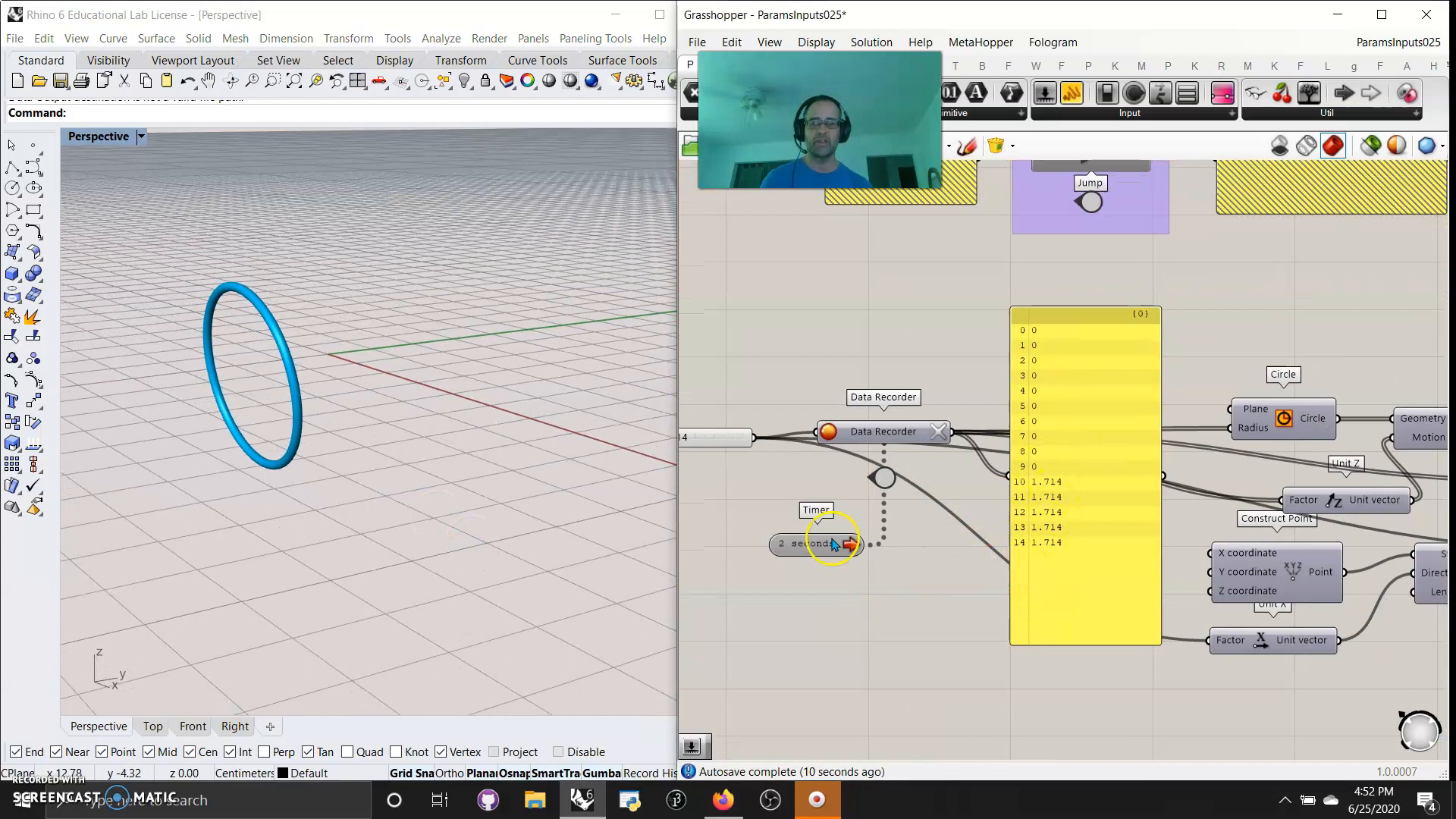
pyautogui.moveTo(1020, 718); pyautogui.dragTo(773, 693, button='right')
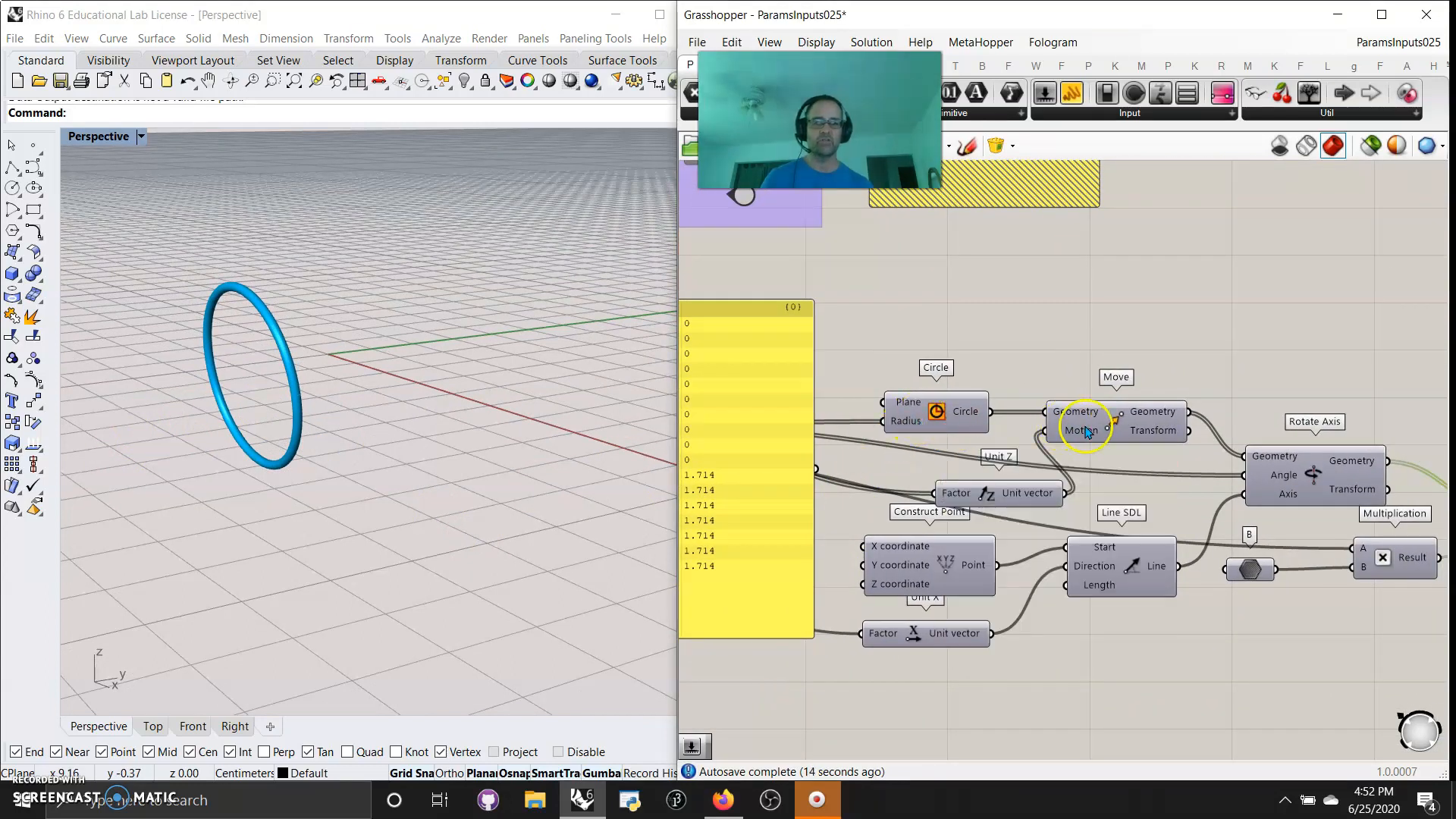
pyautogui.moveTo(891, 504); pyautogui.dragTo(995, 500, button='right')
pyautogui.moveTo(1230, 502); pyautogui.dragTo(1120, 467, button='right')
pyautogui.moveTo(869, 664); pyautogui.dragTo(838, 686, button='right')
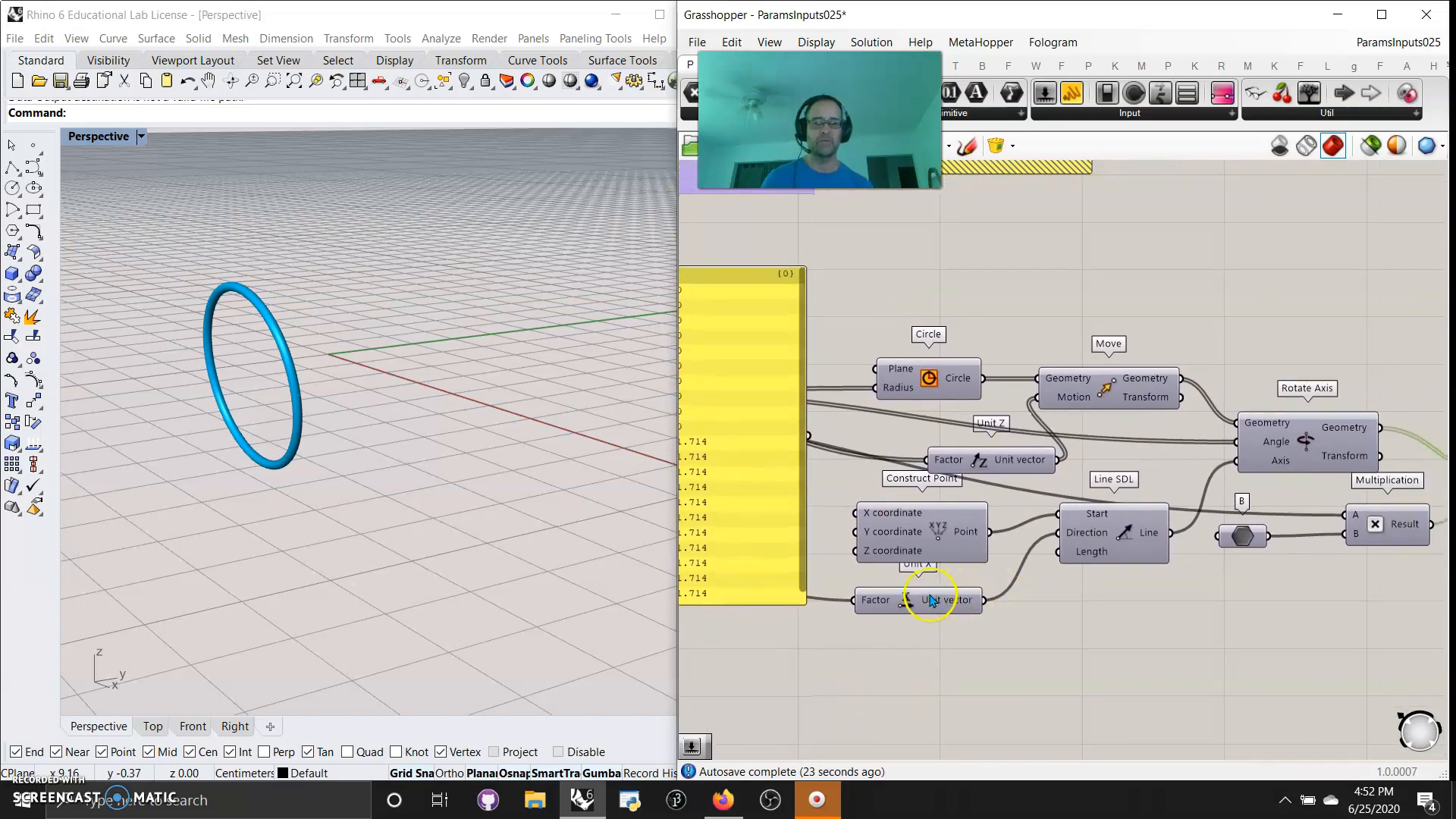
pyautogui.moveTo(931, 601); pyautogui.dragTo(925, 636)
# Clear all the values stored in the Data Recorder
pyautogui.moveTo(1108, 627)
pyautogui.mouseDown(button='right')
pyautogui.moveTo(1042, 599)
pyautogui.moveTo(960, 644)
pyautogui.mouseUp(button='right')
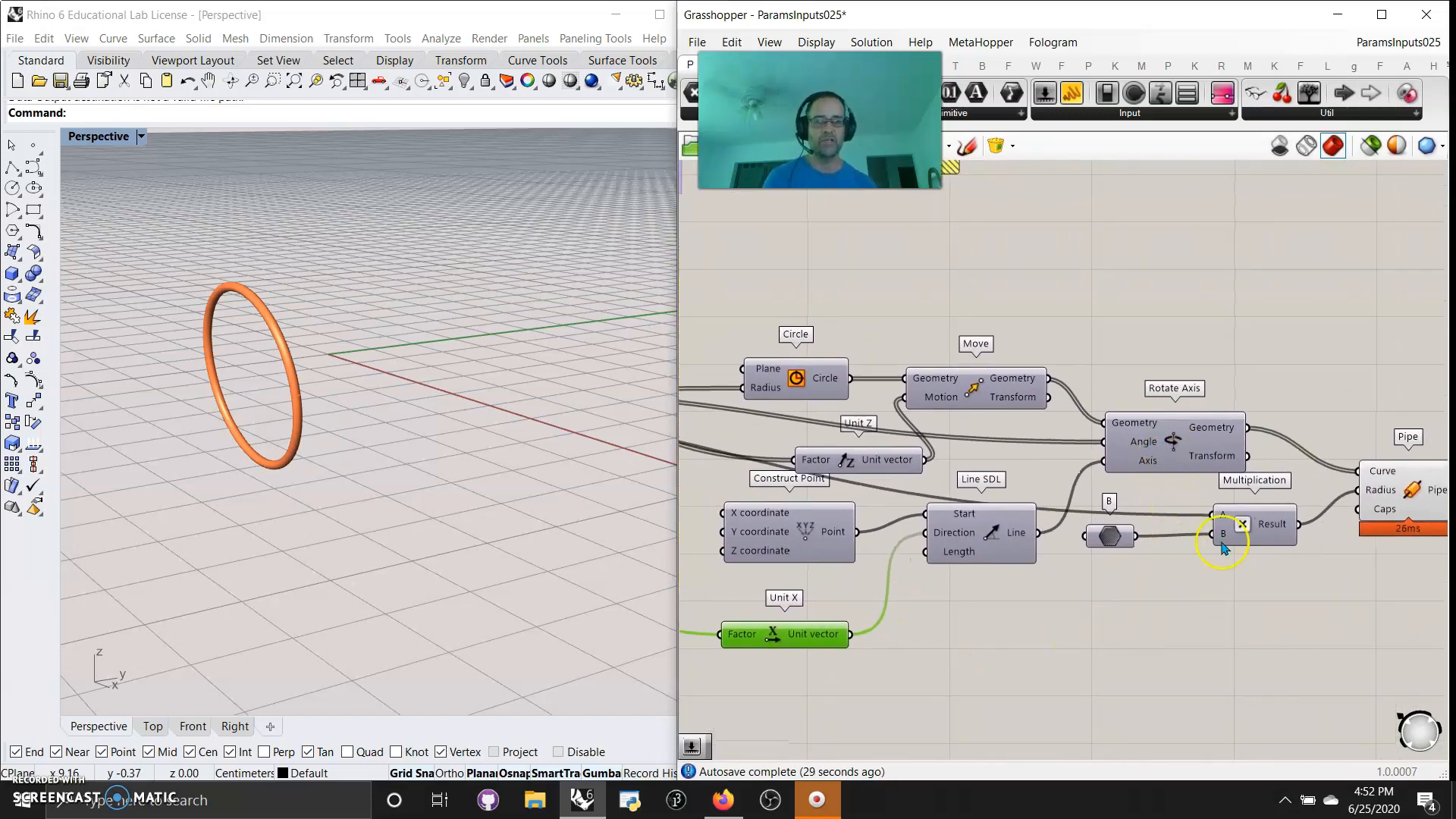
pyautogui.moveTo(1297, 606); pyautogui.dragTo(1187, 596, button='right')
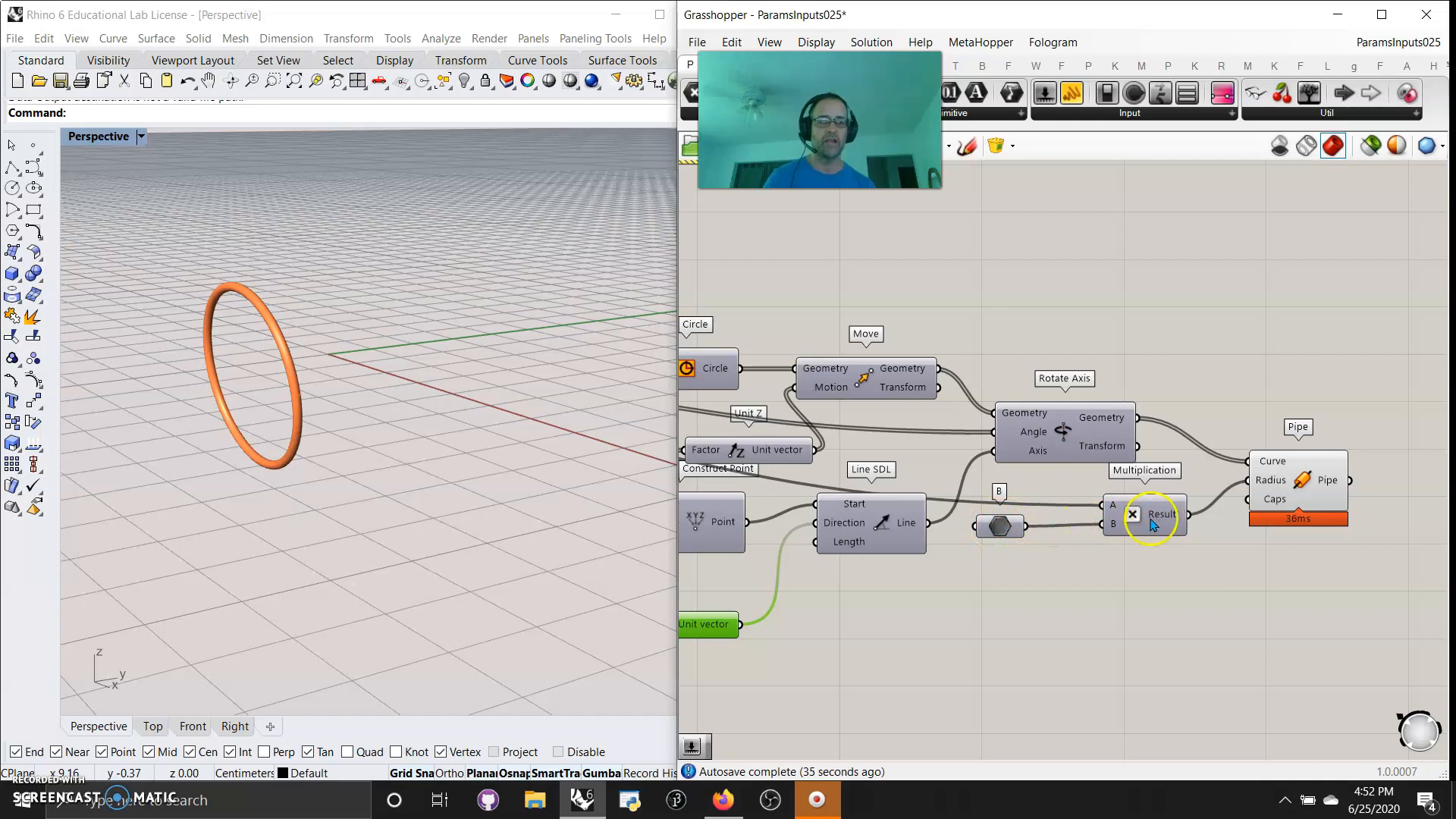
pyautogui.moveTo(961, 625)
pyautogui.mouseDown(button='right')
pyautogui.moveTo(1198, 595)
pyautogui.moveTo(1196, 621)
pyautogui.moveTo(1262, 646)
pyautogui.mouseUp(button='right')
pyautogui.moveTo(755, 660); pyautogui.dragTo(1108, 658, button='right')
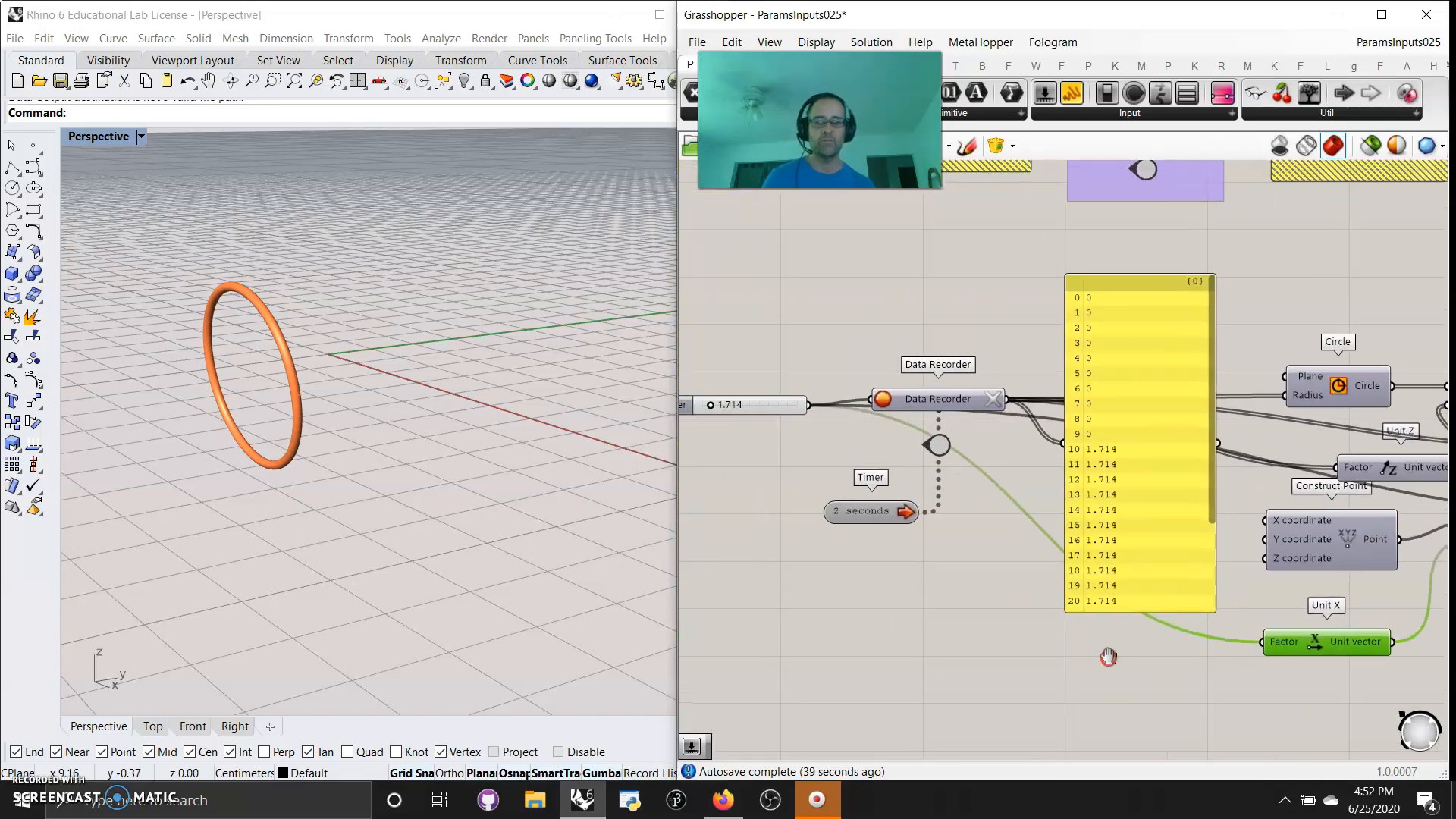
pyautogui.click(995, 402)
# Sweep the number slider up and down, ending at 8.114, to record a new series of values
pyautogui.moveTo(740, 443); pyautogui.dragTo(832, 479, button='right')
pyautogui.click(806, 448)
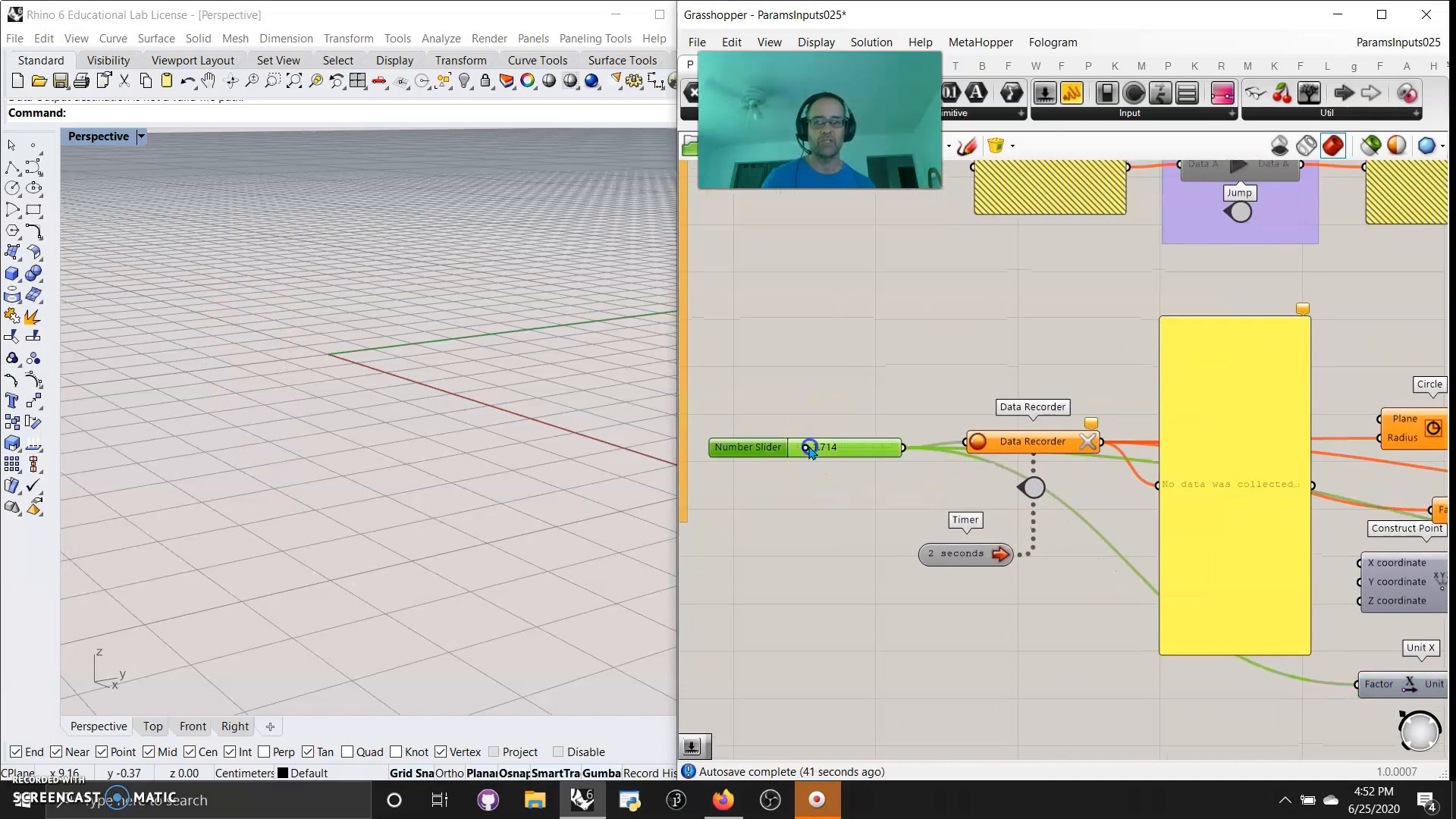
pyautogui.moveTo(811, 452); pyautogui.dragTo(845, 464)
pyautogui.scroll(-8, 354, 605)
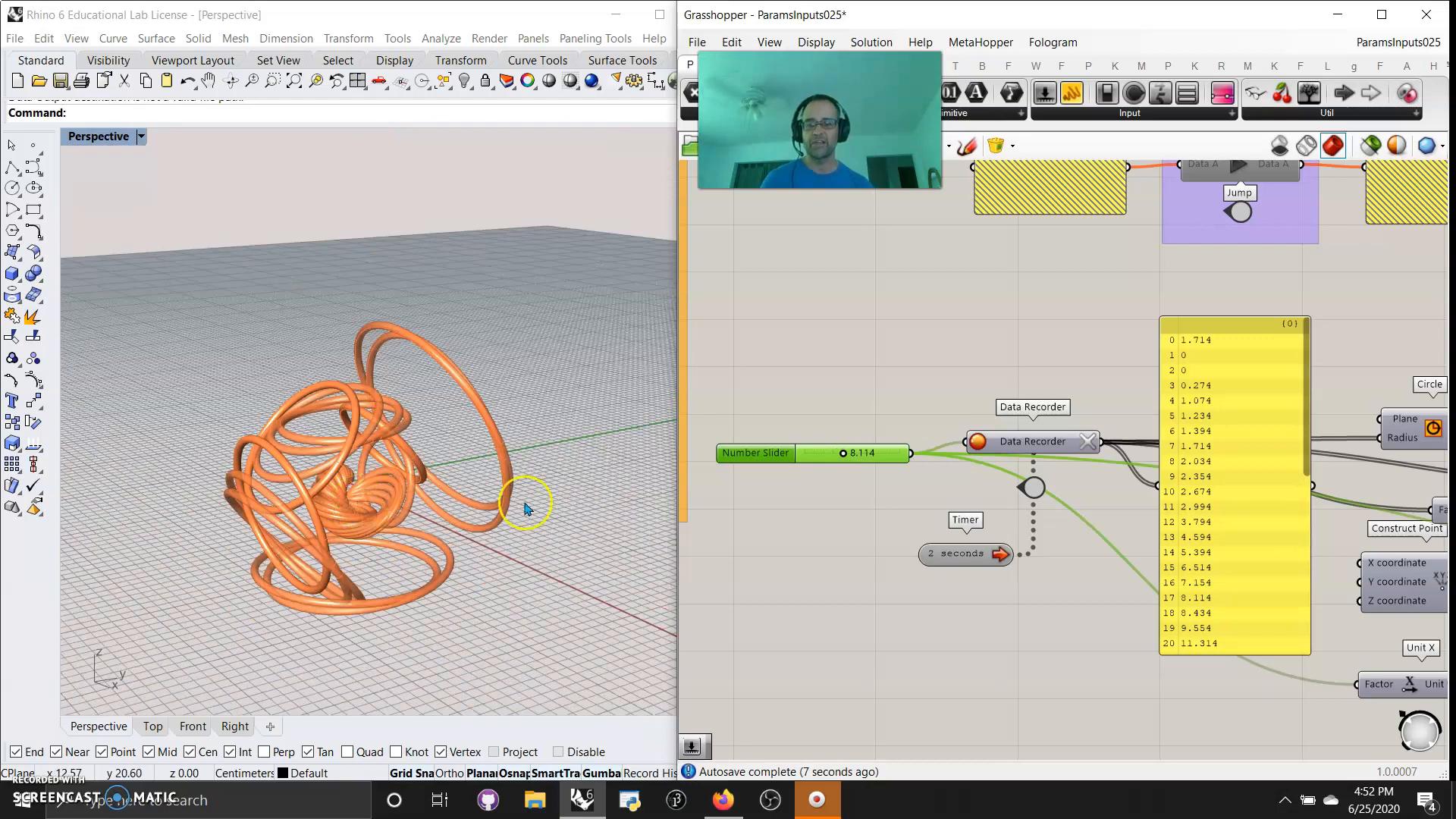
# Sweep the number slider to 13.874 to record more values and inspect the added pipes in the viewport
pyautogui.moveTo(844, 455)
pyautogui.mouseDown()
pyautogui.moveTo(871, 453)
pyautogui.moveTo(826, 459)
pyautogui.moveTo(870, 459)
pyautogui.mouseUp()
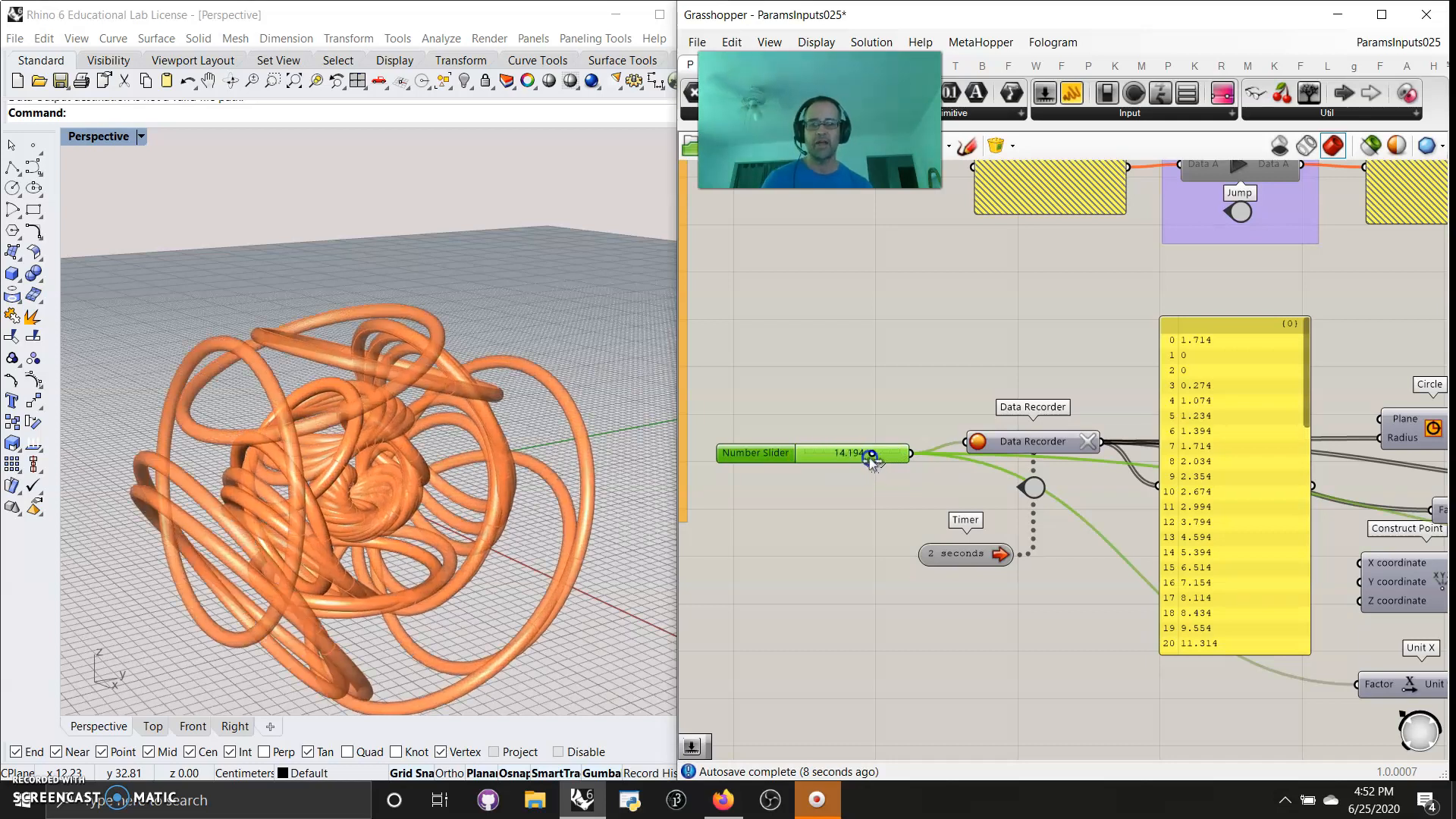
pyautogui.scroll(-4, 383, 471)
pyautogui.moveTo(375, 470); pyautogui.dragTo(410, 445, button='right')
pyautogui.scroll(5, 429, 481)
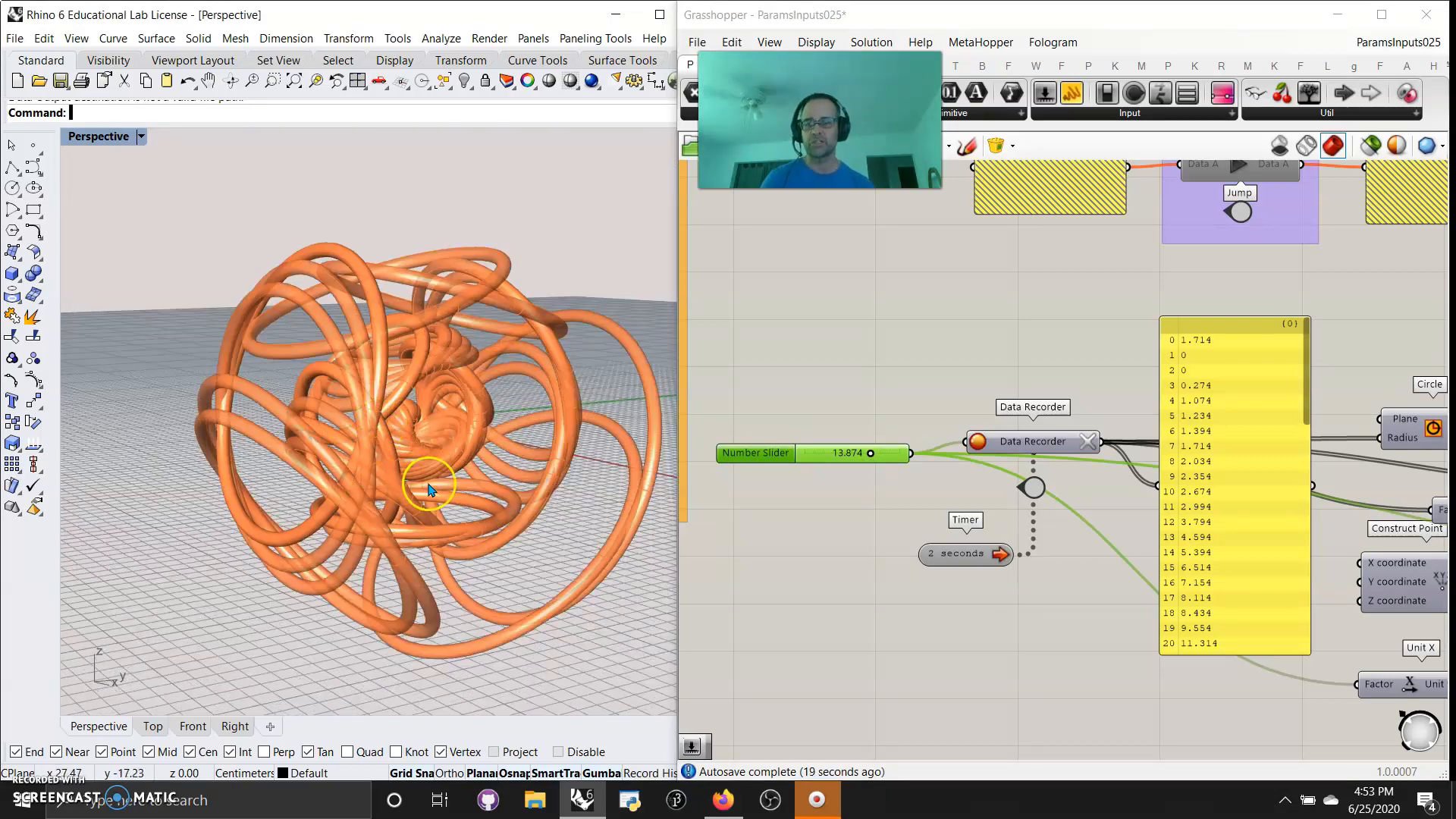
pyautogui.moveTo(445, 513)
pyautogui.mouseDown(button='right')
pyautogui.moveTo(429, 506)
pyautogui.moveTo(447, 515)
pyautogui.mouseUp(button='right')
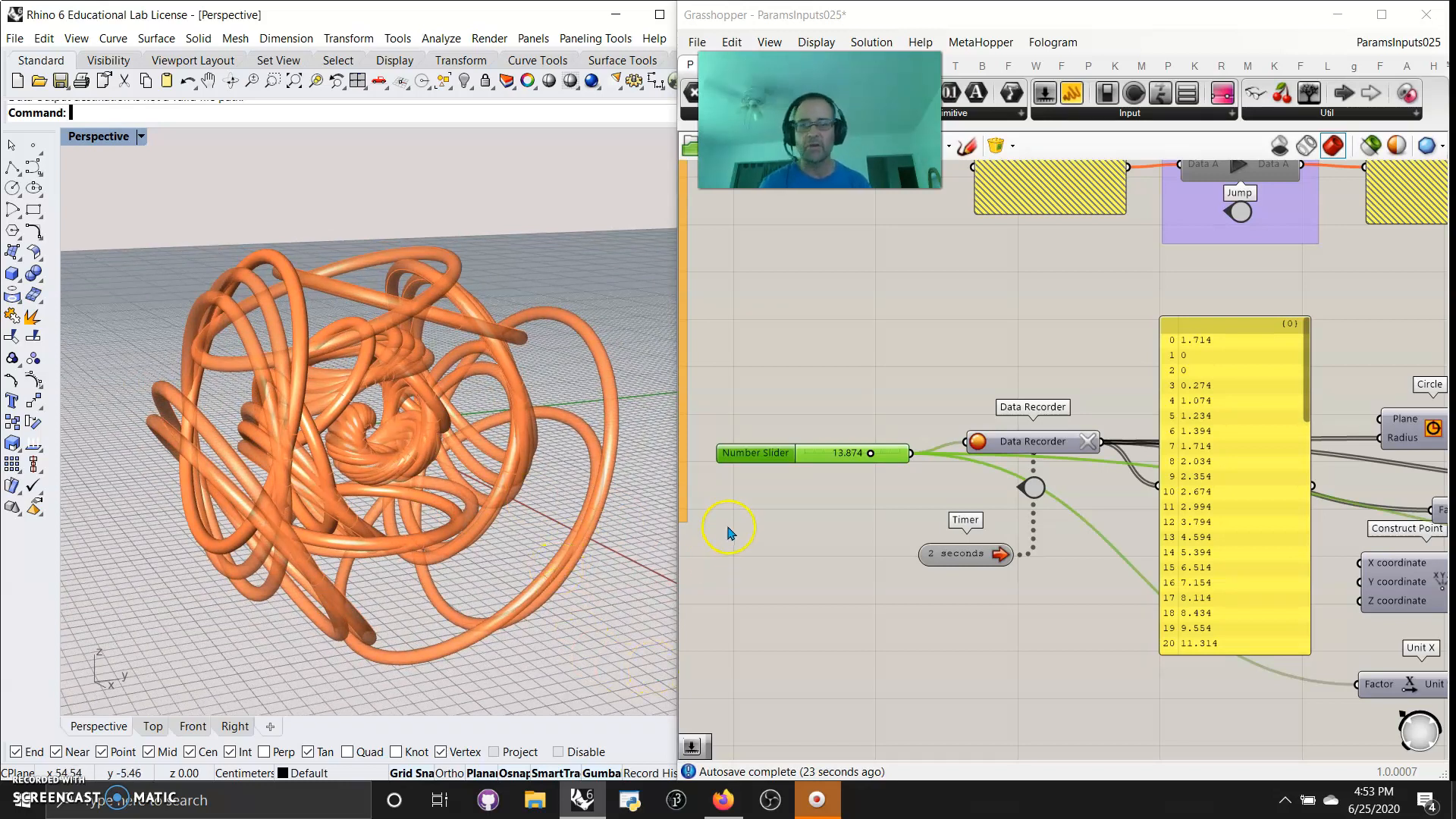
# Connect the Data Recorder output to Construct Point's X coordinate, and sweep the number slider to 13.394 to record more values
pyautogui.moveTo(1043, 658); pyautogui.dragTo(840, 598, button='right')
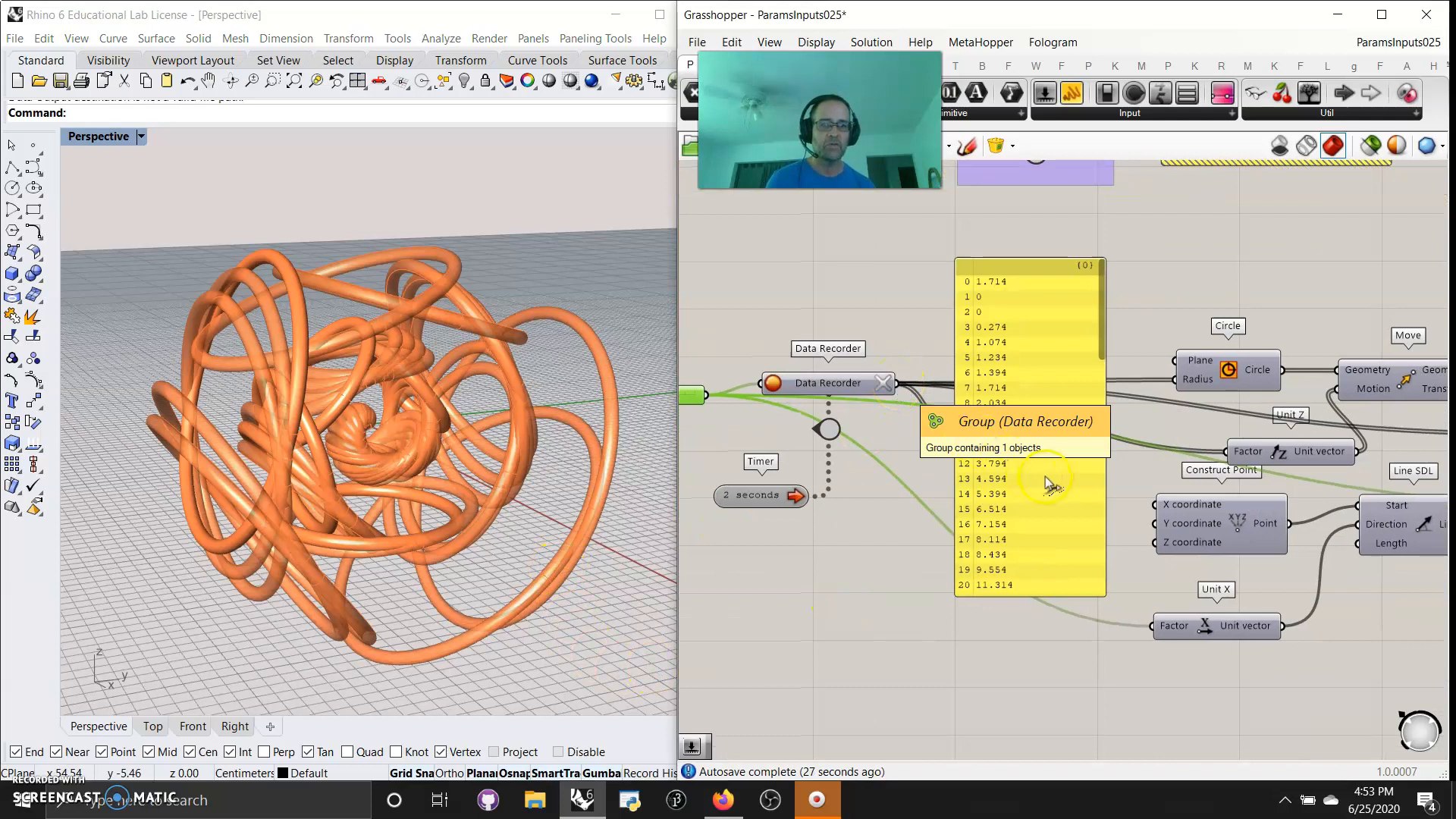
pyautogui.moveTo(897, 382); pyautogui.dragTo(1146, 506)
pyautogui.moveTo(694, 433); pyautogui.dragTo(797, 459, button='right')
pyautogui.click(789, 416)
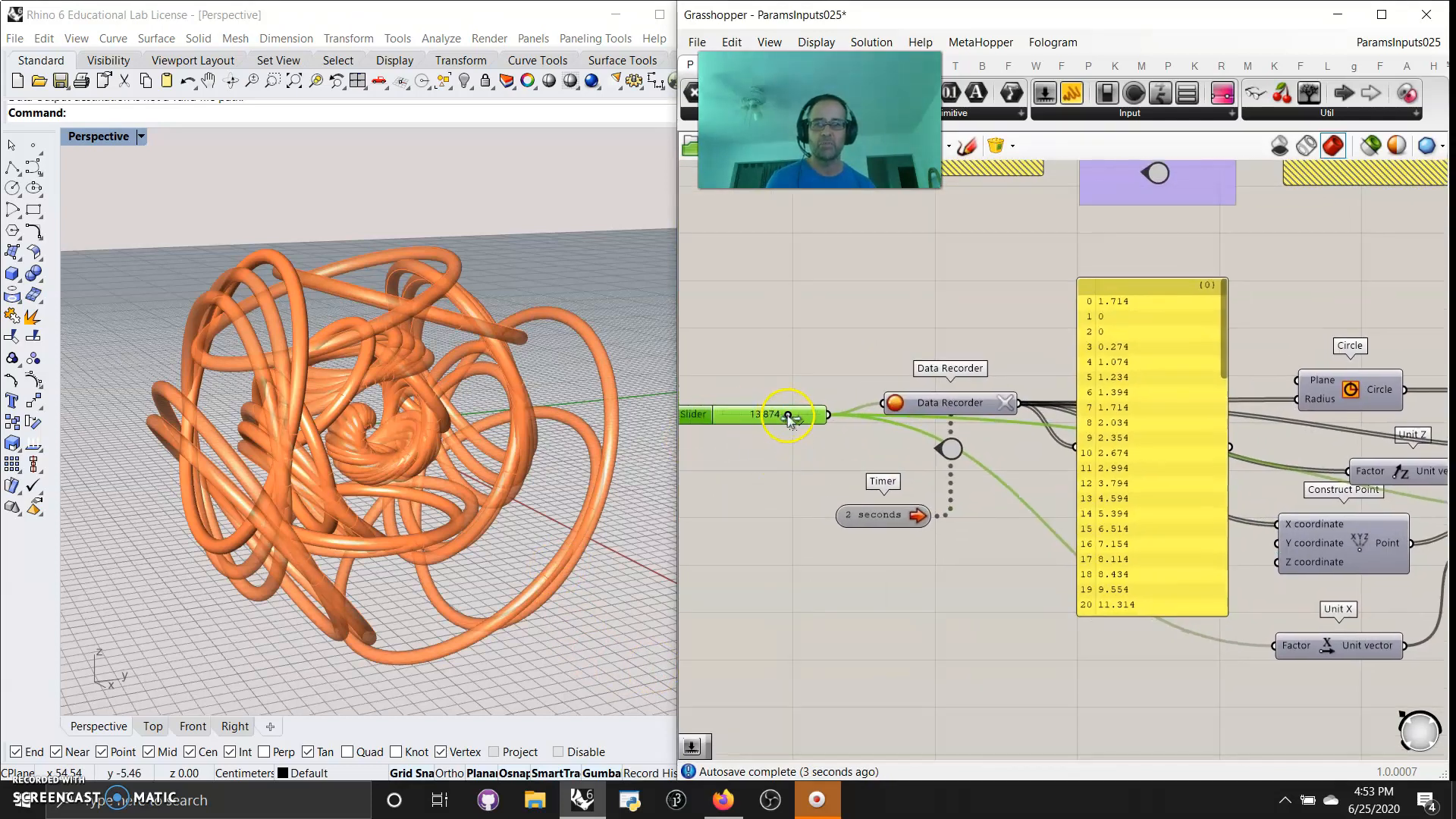
pyautogui.moveTo(708, 417); pyautogui.dragTo(707, 418)
pyautogui.moveTo(739, 420); pyautogui.dragTo(787, 418)
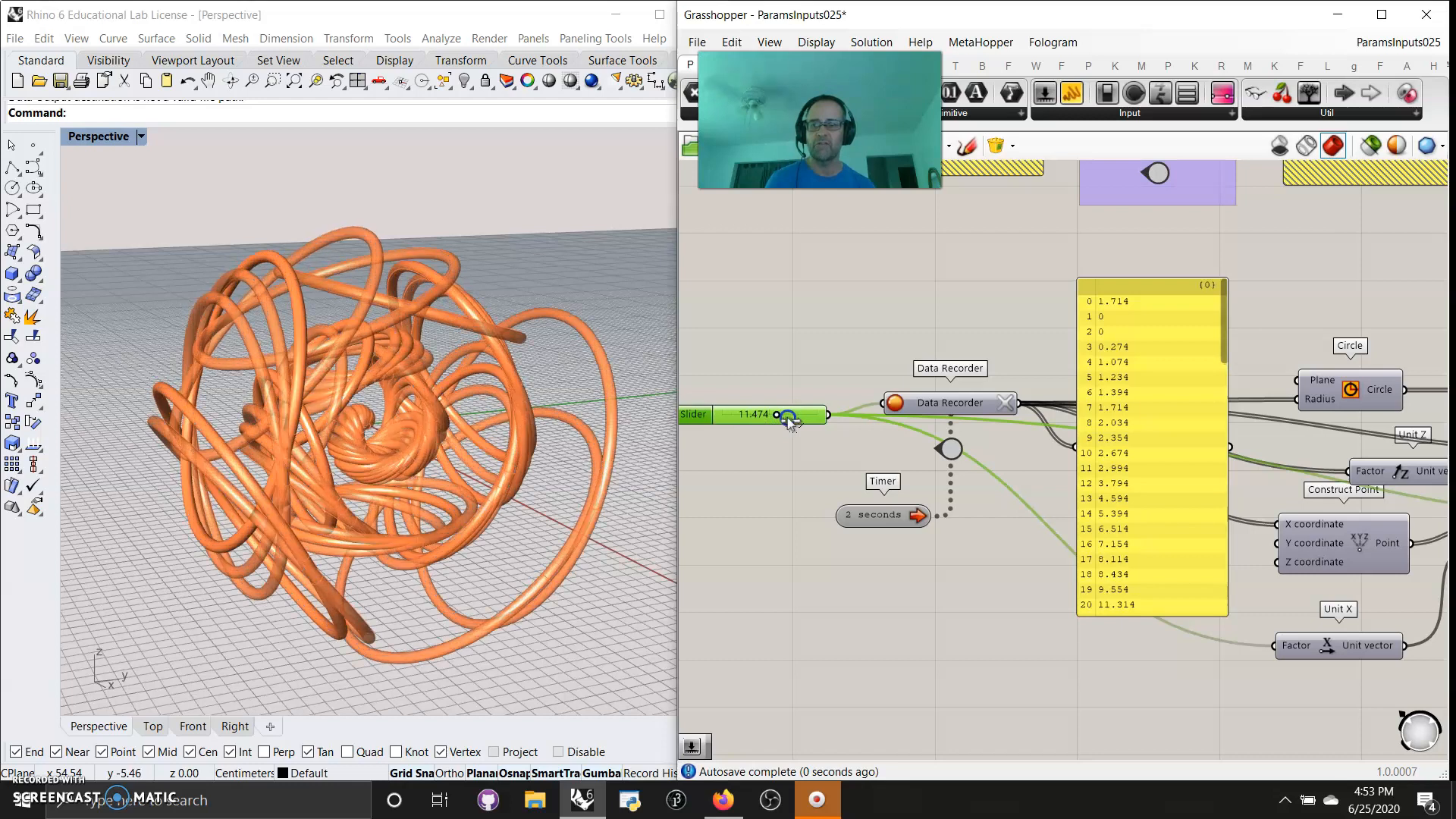
# Connect the Data Recorder output to Construct Point's Z coordinate, and lower the number slider to 9.394
pyautogui.moveTo(1024, 417); pyautogui.dragTo(1281, 562)
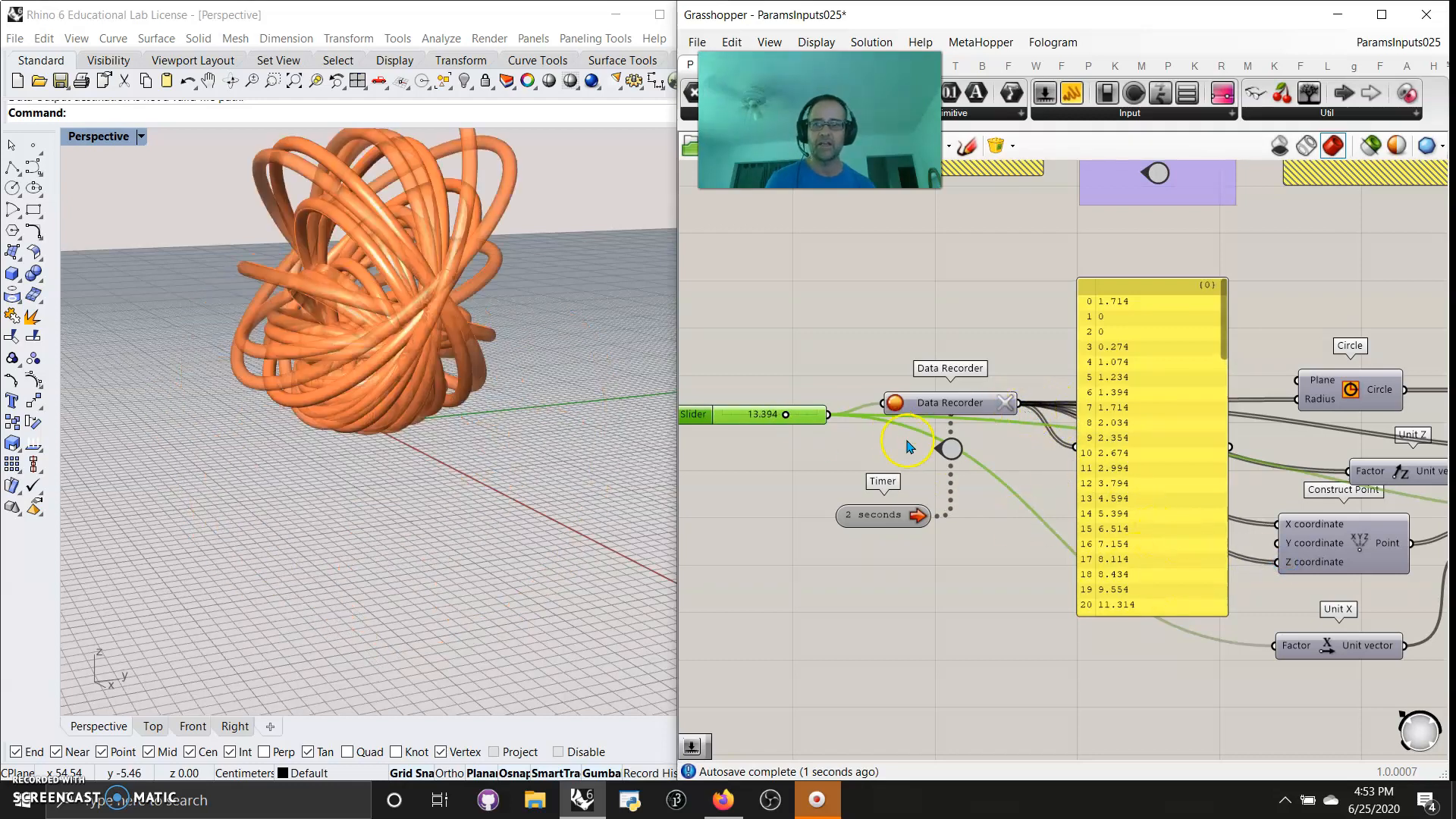
pyautogui.moveTo(617, 357); pyautogui.dragTo(537, 391, button='right')
pyautogui.moveTo(784, 415)
pyautogui.mouseDown()
pyautogui.moveTo(734, 423)
pyautogui.moveTo(797, 422)
pyautogui.moveTo(767, 422)
pyautogui.mouseUp()
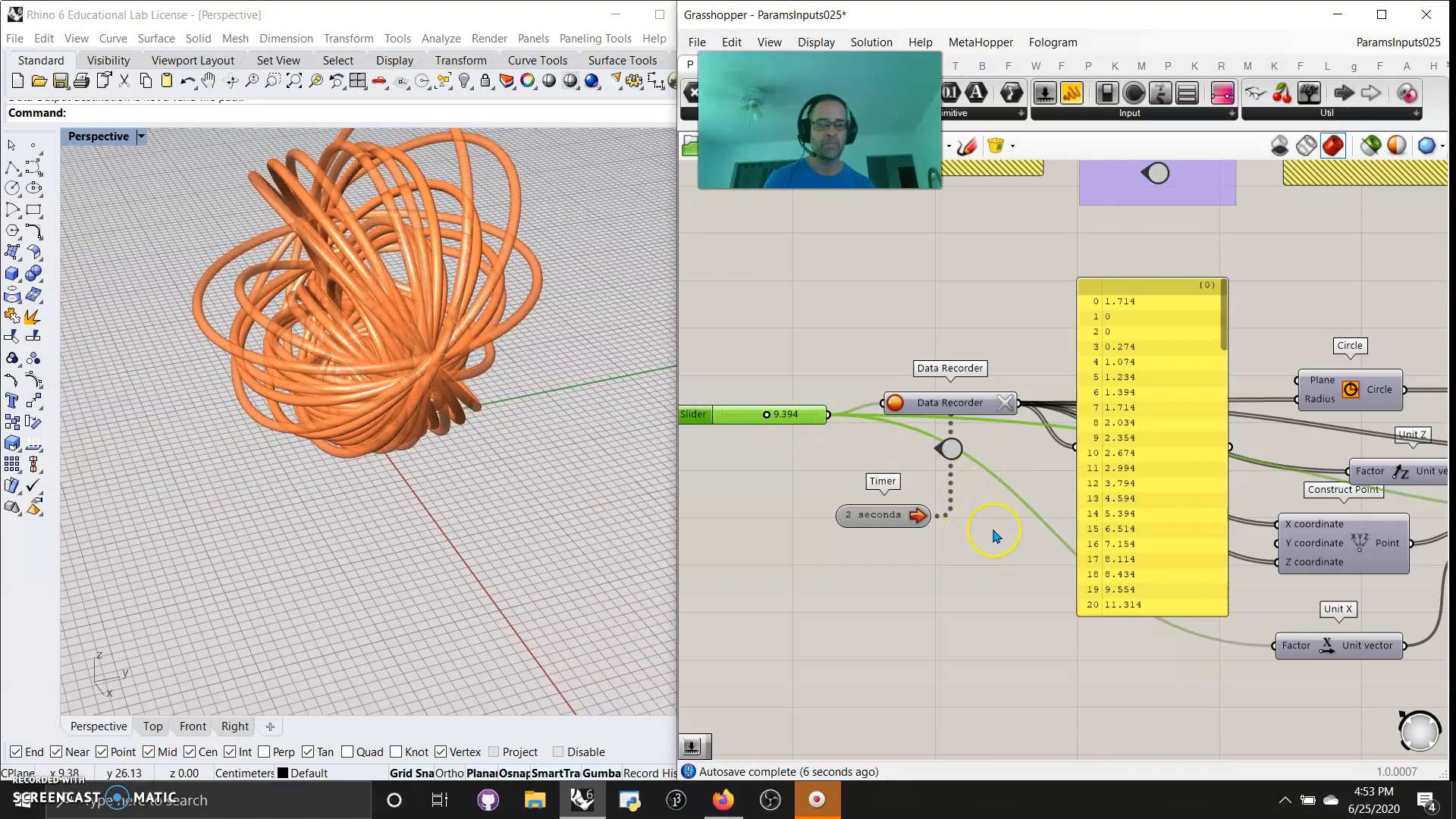
# Disconnect the Data Recorder wires from Construct Point's X and Z coordinates, and raise the number slider
pyautogui.click(1003, 404)
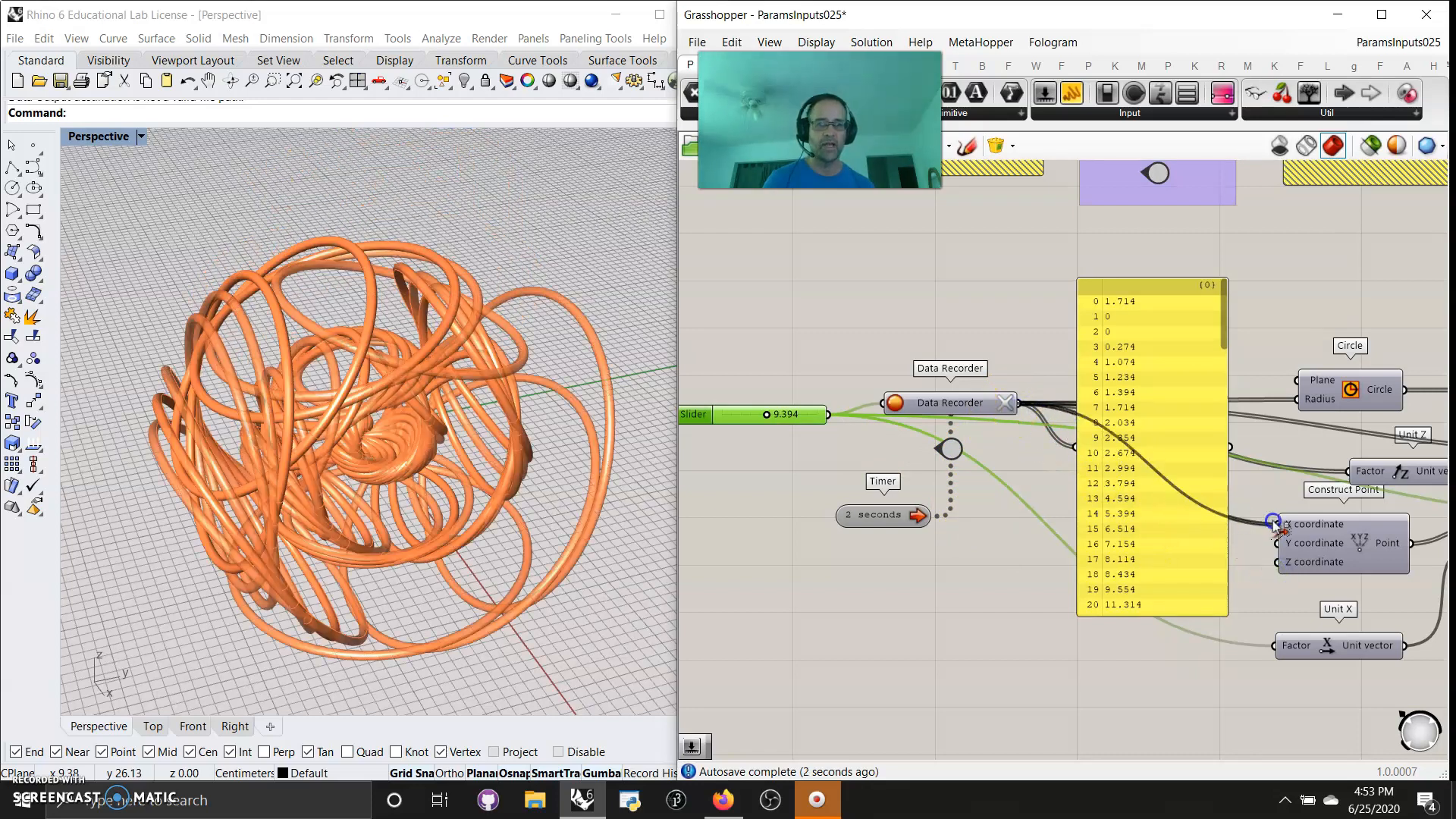
pyautogui.moveTo(1268, 623); pyautogui.dragTo(1320, 603, button='right')
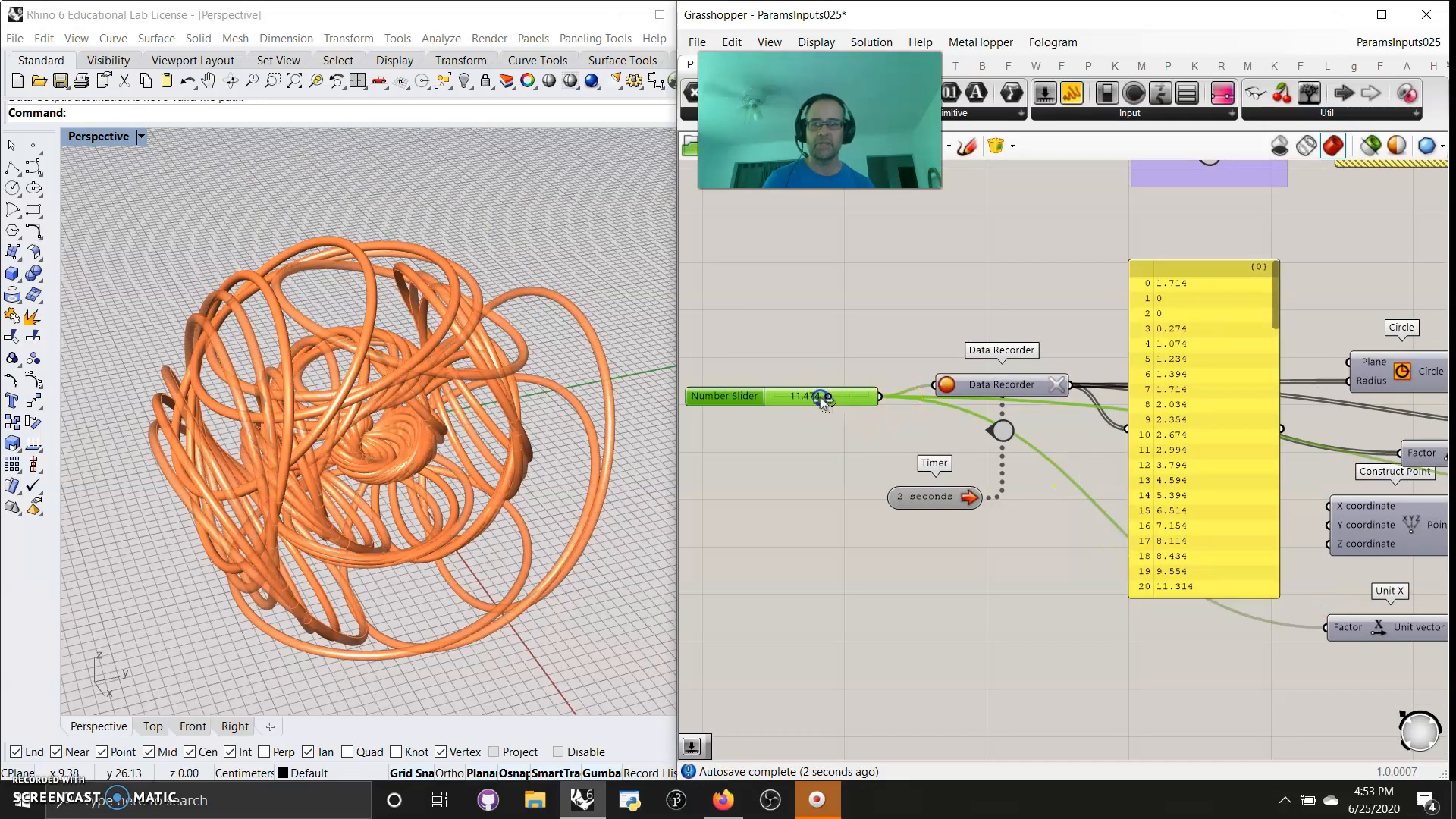
# Try feeding the Data Recorder output into the Length input of the Line SDL component
pyautogui.moveTo(1092, 591); pyautogui.dragTo(887, 552, button='right')
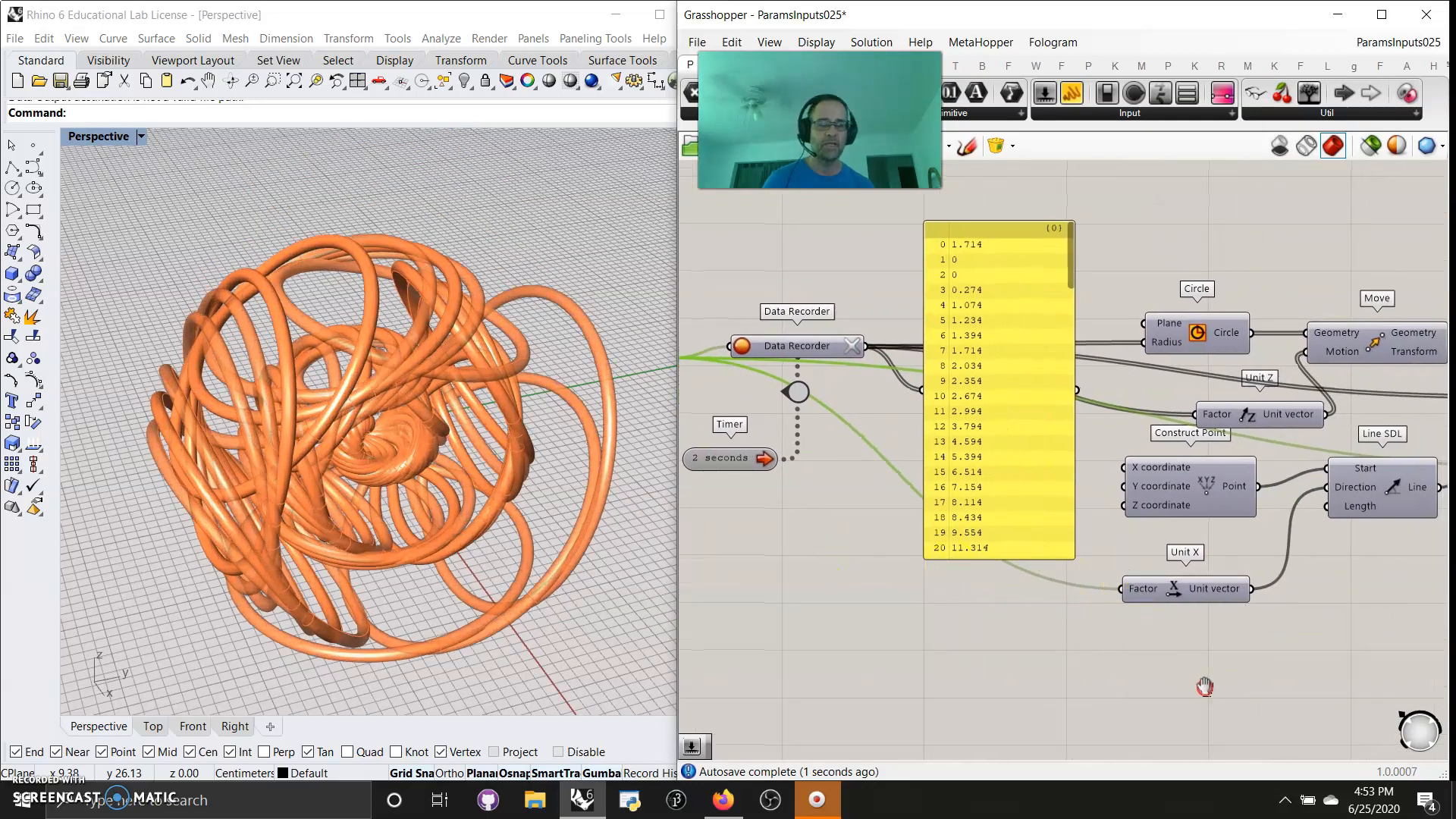
pyautogui.moveTo(1204, 687); pyautogui.dragTo(986, 715, button='right')
pyautogui.moveTo(1086, 591); pyautogui.dragTo(1370, 592, button='right')
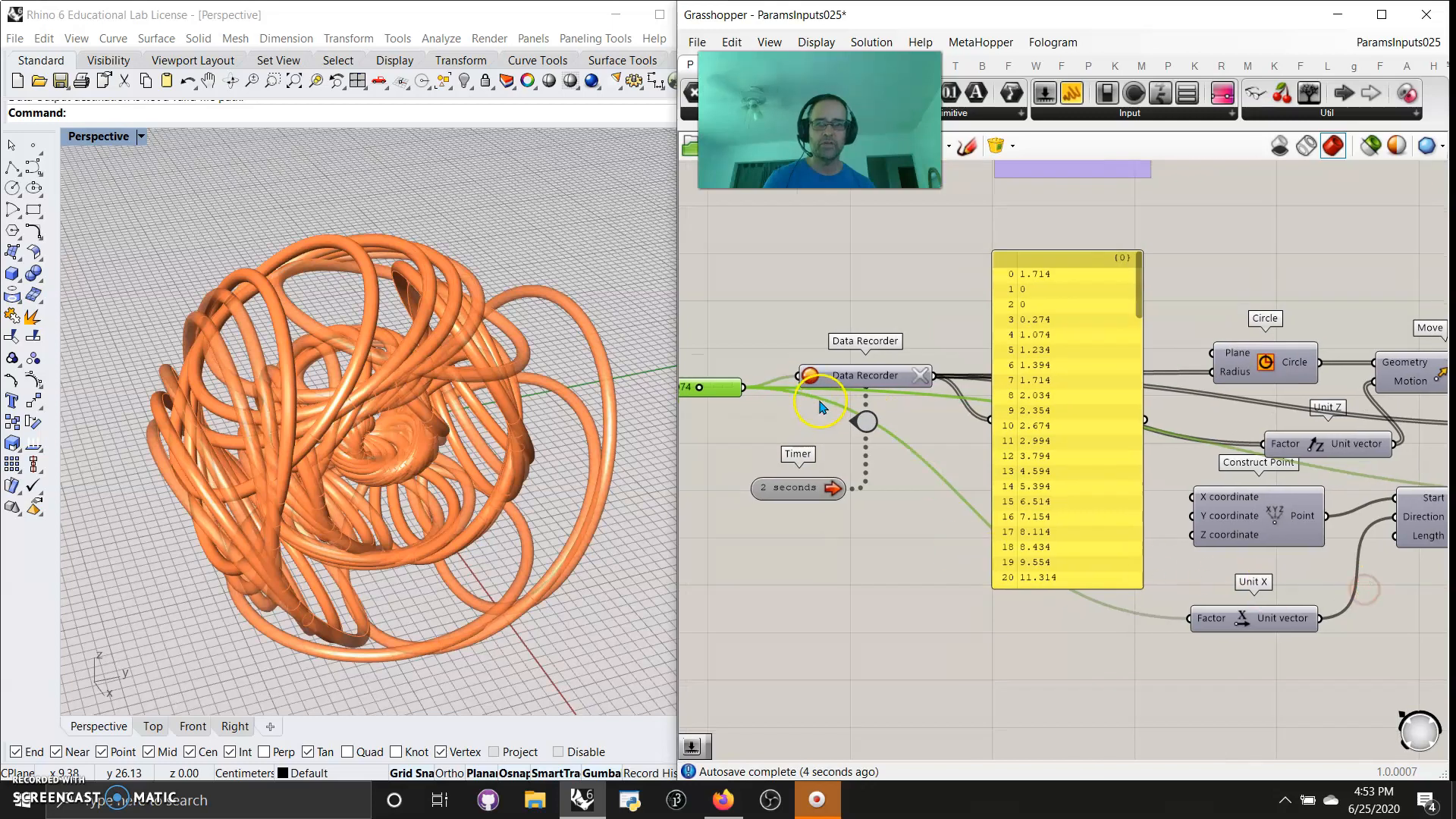
pyautogui.moveTo(937, 375); pyautogui.dragTo(1391, 540)
pyautogui.moveTo(1426, 607); pyautogui.dragTo(1202, 598, button='right')
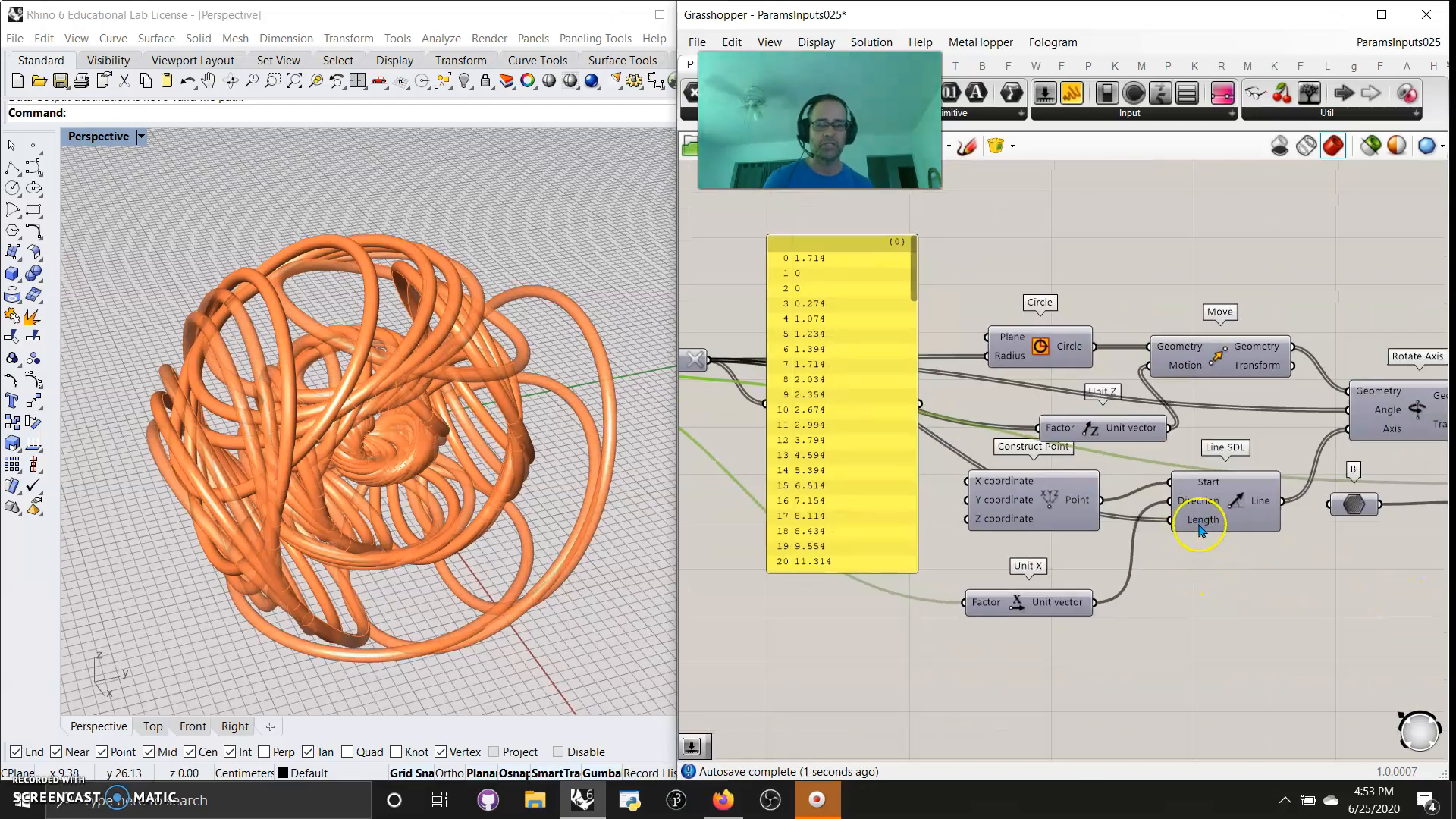
pyautogui.moveTo(1182, 533); pyautogui.dragTo(1108, 618, button='right')
pyautogui.hotkey('ctrl', 'z')
# Group all components of the Data Recorder example, from the number slider through to the Pipe
pyautogui.moveTo(1294, 624)
pyautogui.mouseDown(button='right')
pyautogui.moveTo(1120, 630)
pyautogui.moveTo(1294, 617)
pyautogui.mouseUp(button='right')
pyautogui.moveTo(1062, 680); pyautogui.dragTo(1108, 640, button='right')
pyautogui.click(1340, 496)
pyautogui.scroll(-5, 963, 664)
pyautogui.moveTo(1250, 635); pyautogui.dragTo(754, 476)
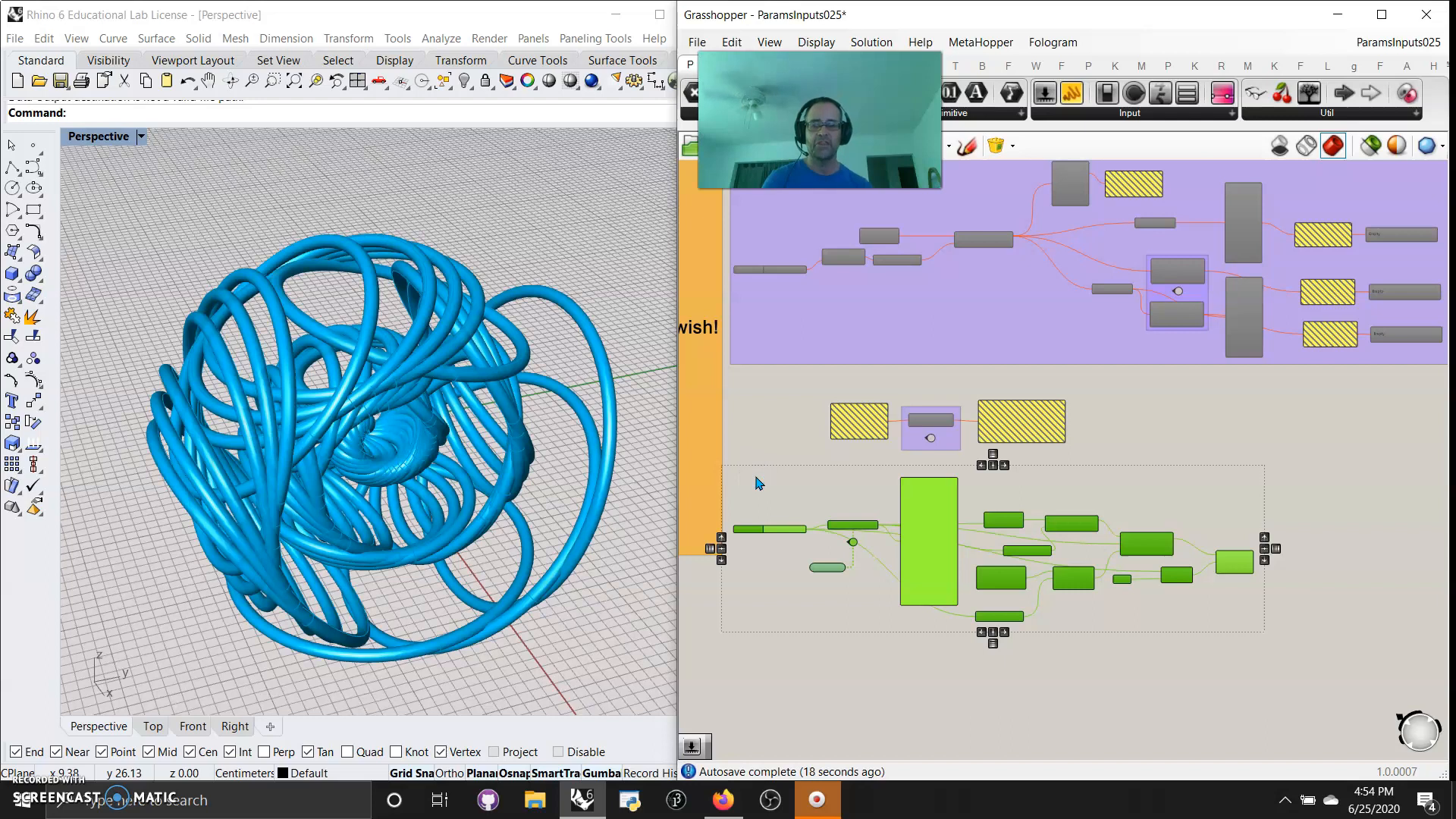
pyautogui.rightClick(756, 480)
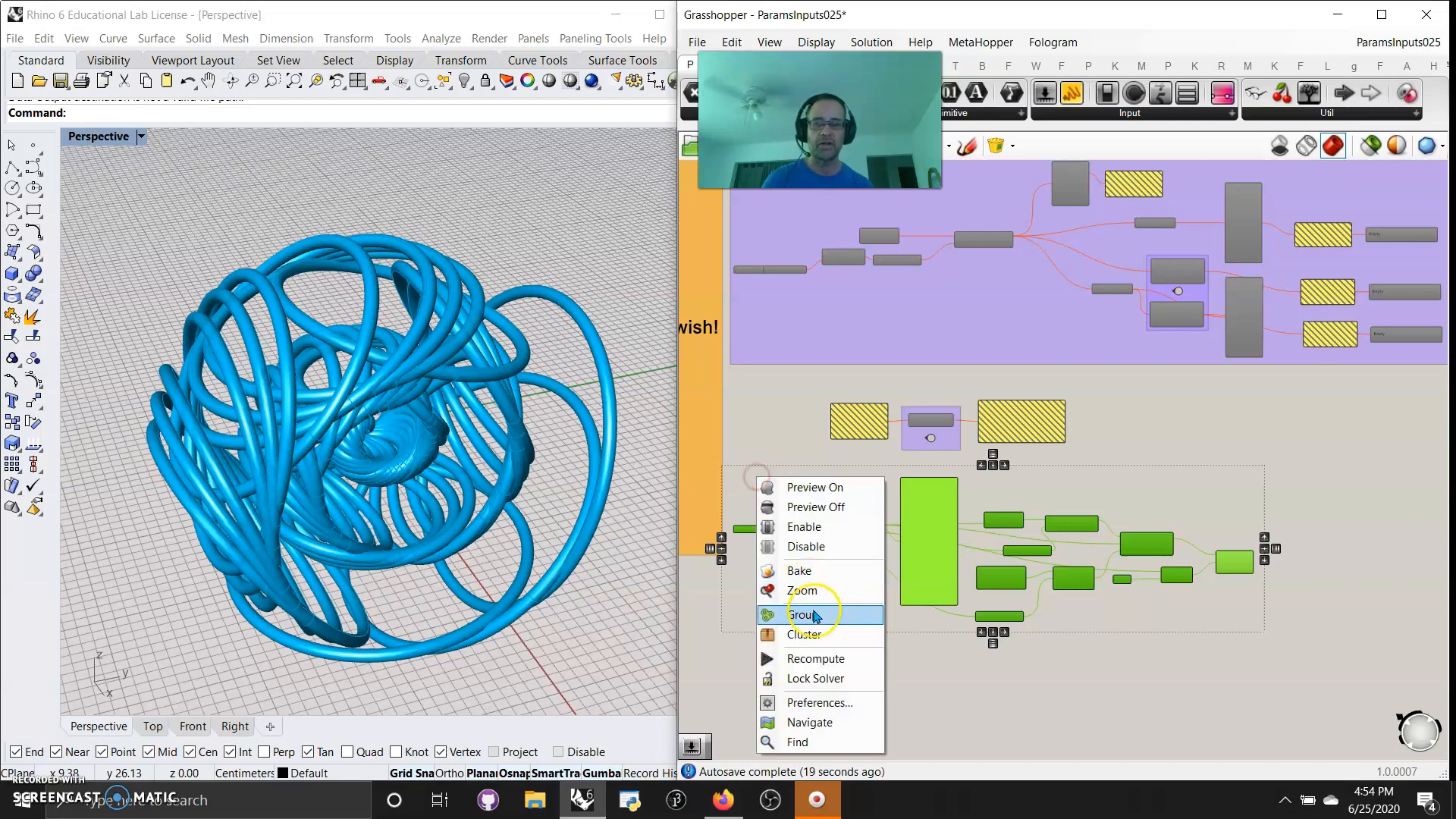
pyautogui.click(806, 606)
pyautogui.click(835, 605)
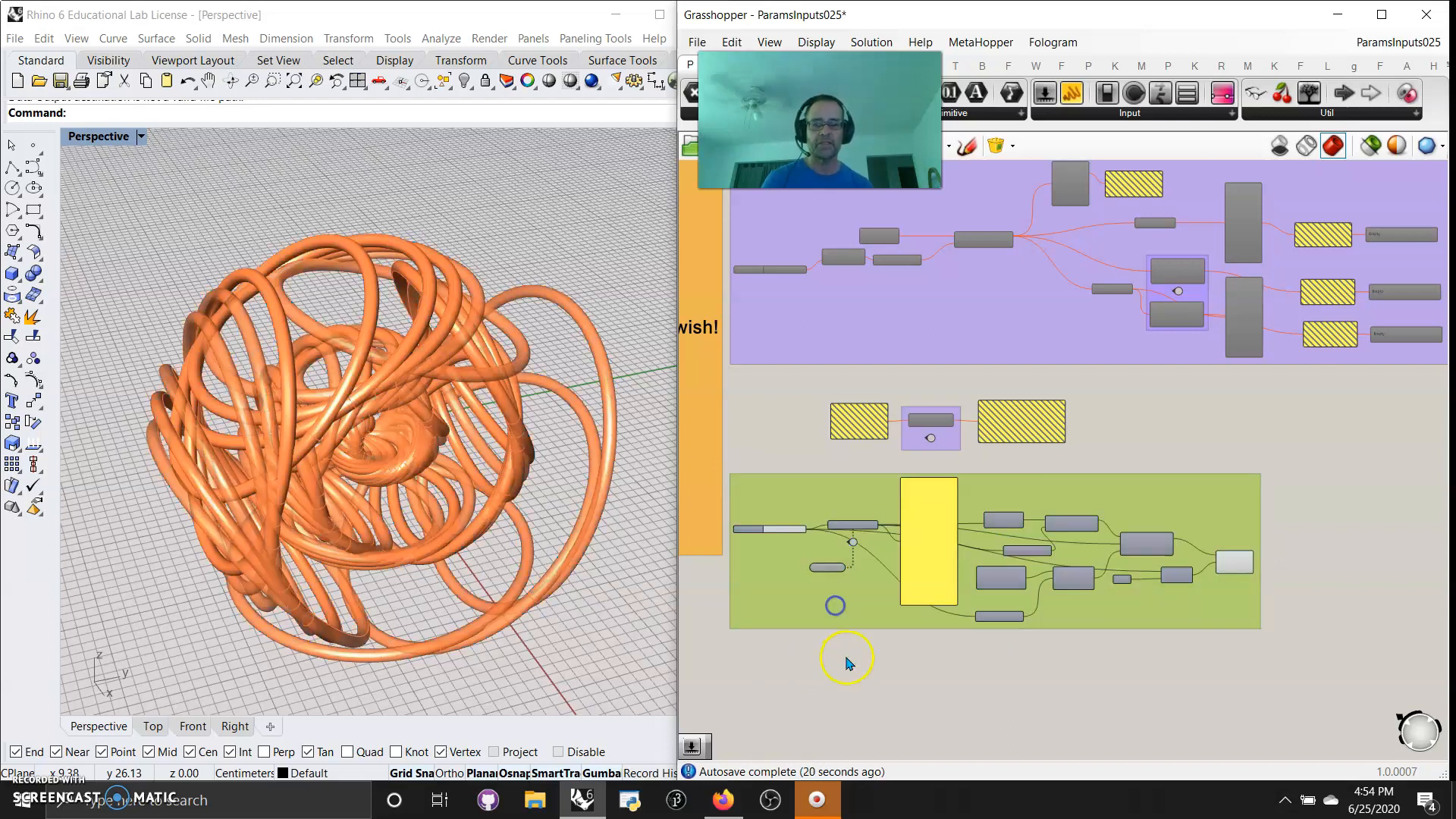
# Change the colour of the Data Recorder example's group to cyan
pyautogui.rightClick(818, 620)
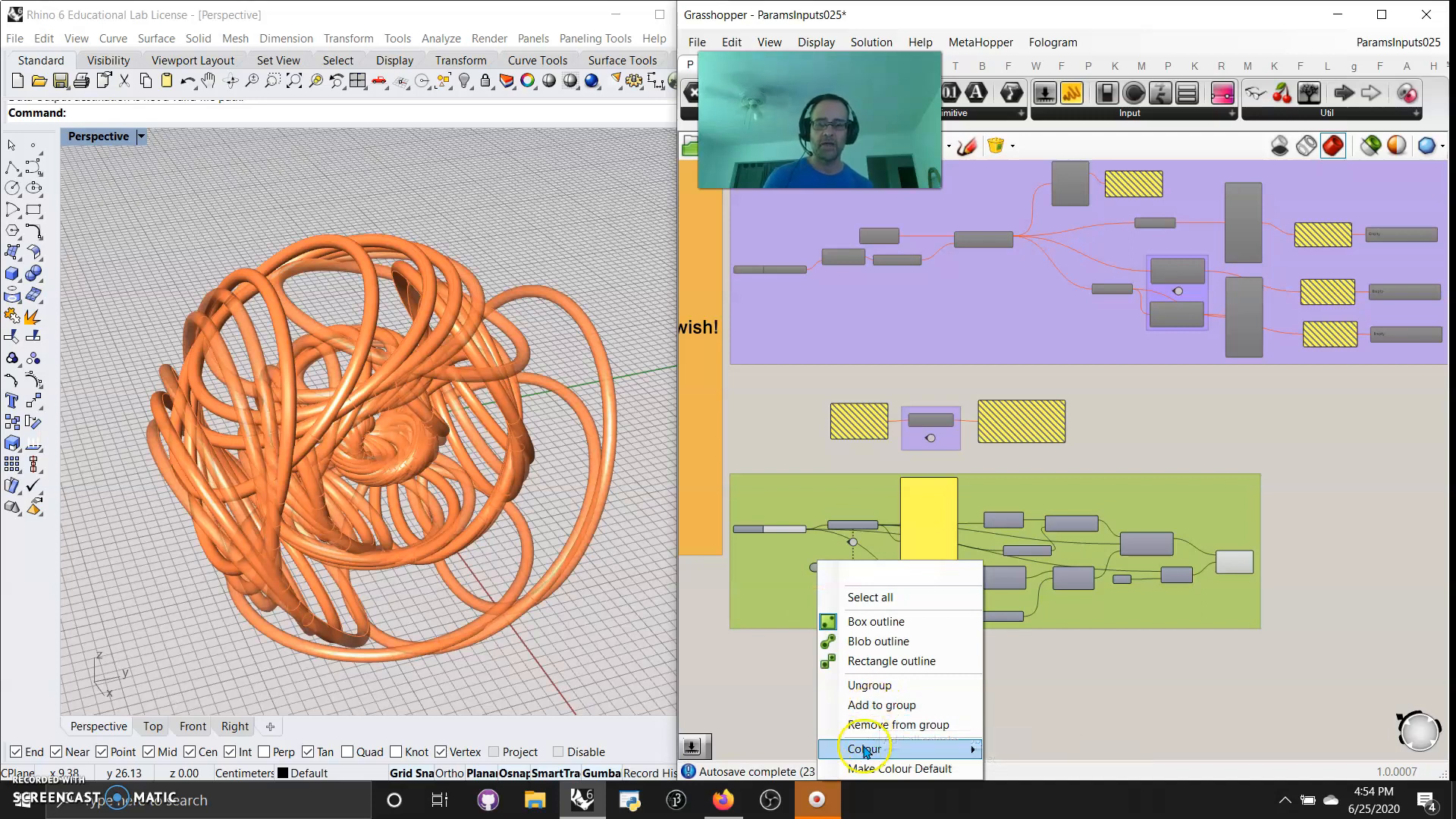
pyautogui.moveTo(864, 749)
pyautogui.click(1183, 618)
pyautogui.click(1346, 647)
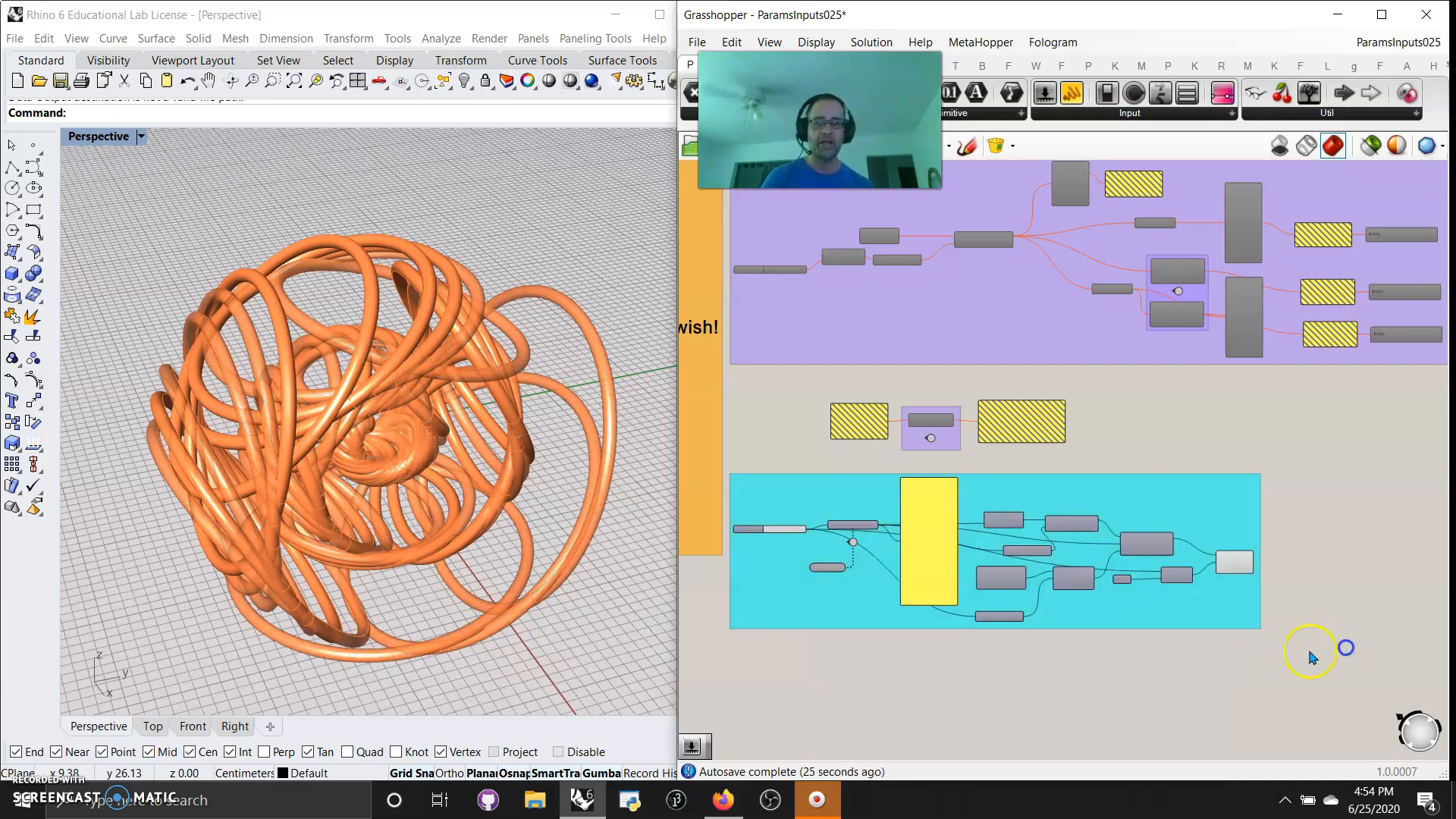
# Shift the Data Recorder example's group slightly, and ungroup its components
pyautogui.moveTo(790, 606)
pyautogui.mouseDown()
pyautogui.moveTo(825, 606)
pyautogui.moveTo(762, 605)
pyautogui.moveTo(831, 607)
pyautogui.moveTo(794, 602)
pyautogui.mouseUp()
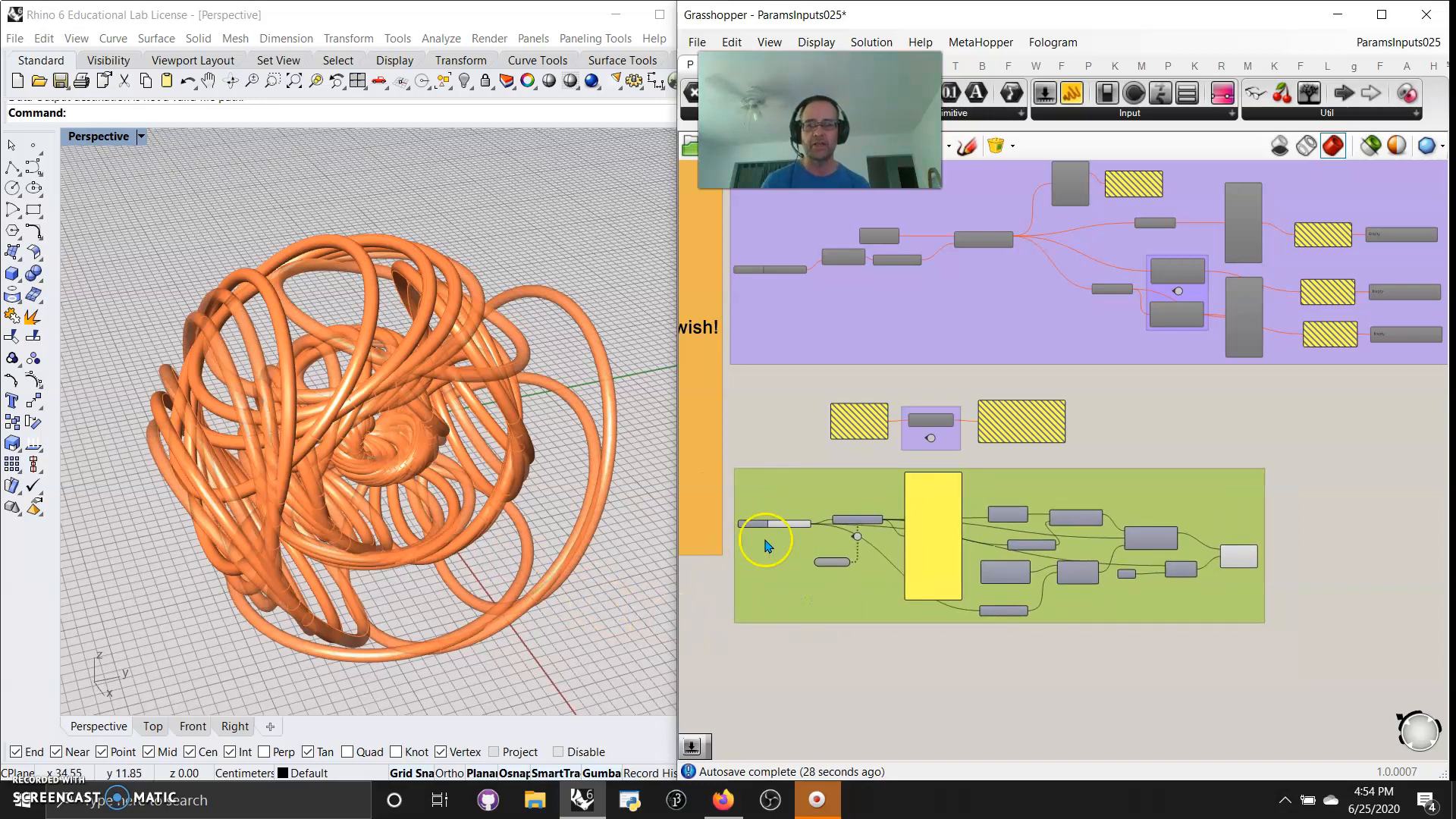
pyautogui.scroll(5, 767, 546)
pyautogui.moveTo(896, 549)
pyautogui.mouseDown()
pyautogui.moveTo(788, 554)
pyautogui.moveTo(906, 549)
pyautogui.mouseUp()
pyautogui.moveTo(1205, 257); pyautogui.dragTo(887, 309, button='right')
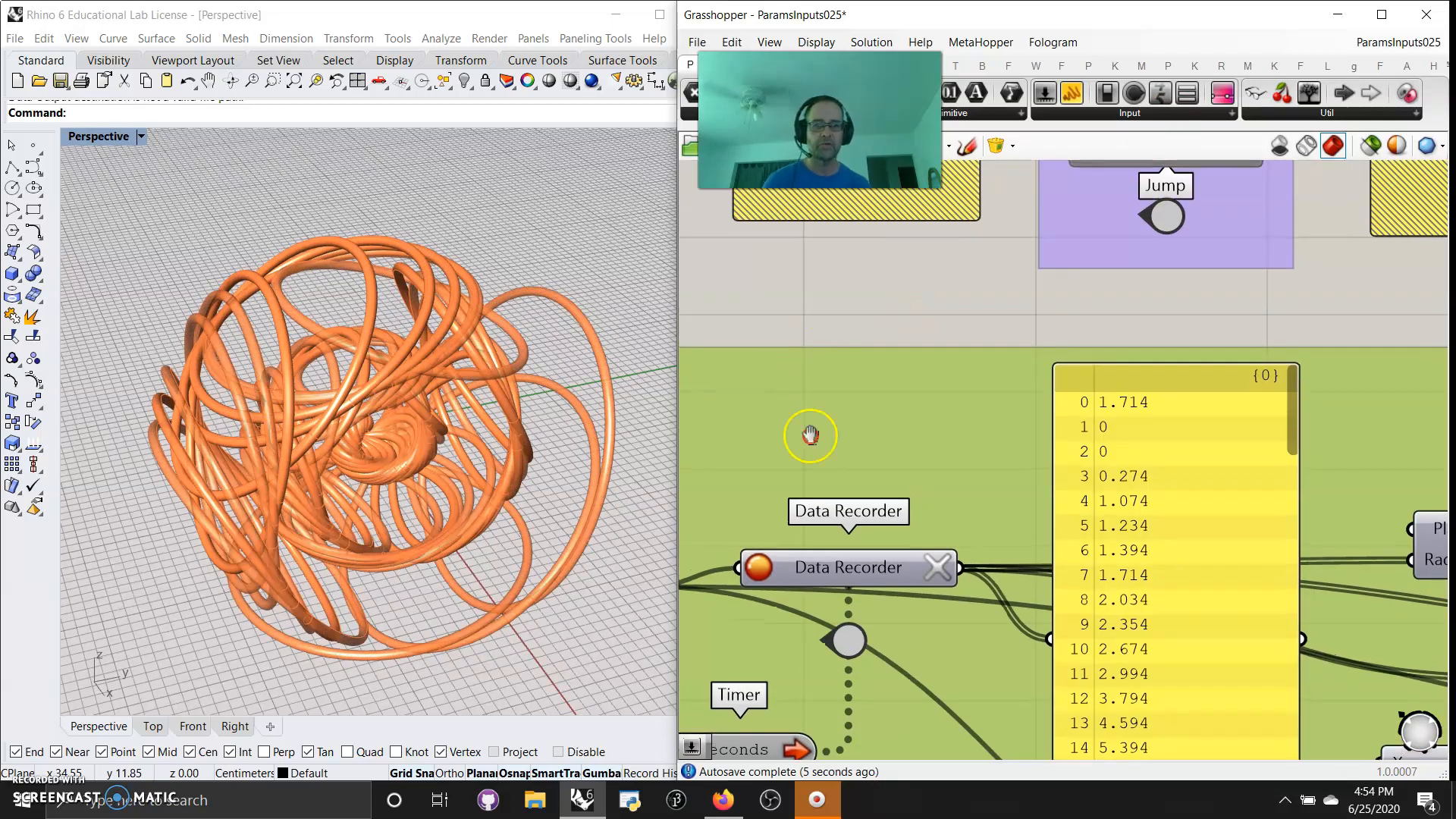
pyautogui.moveTo(810, 435); pyautogui.dragTo(864, 422, button='right')
pyautogui.rightClick(853, 481)
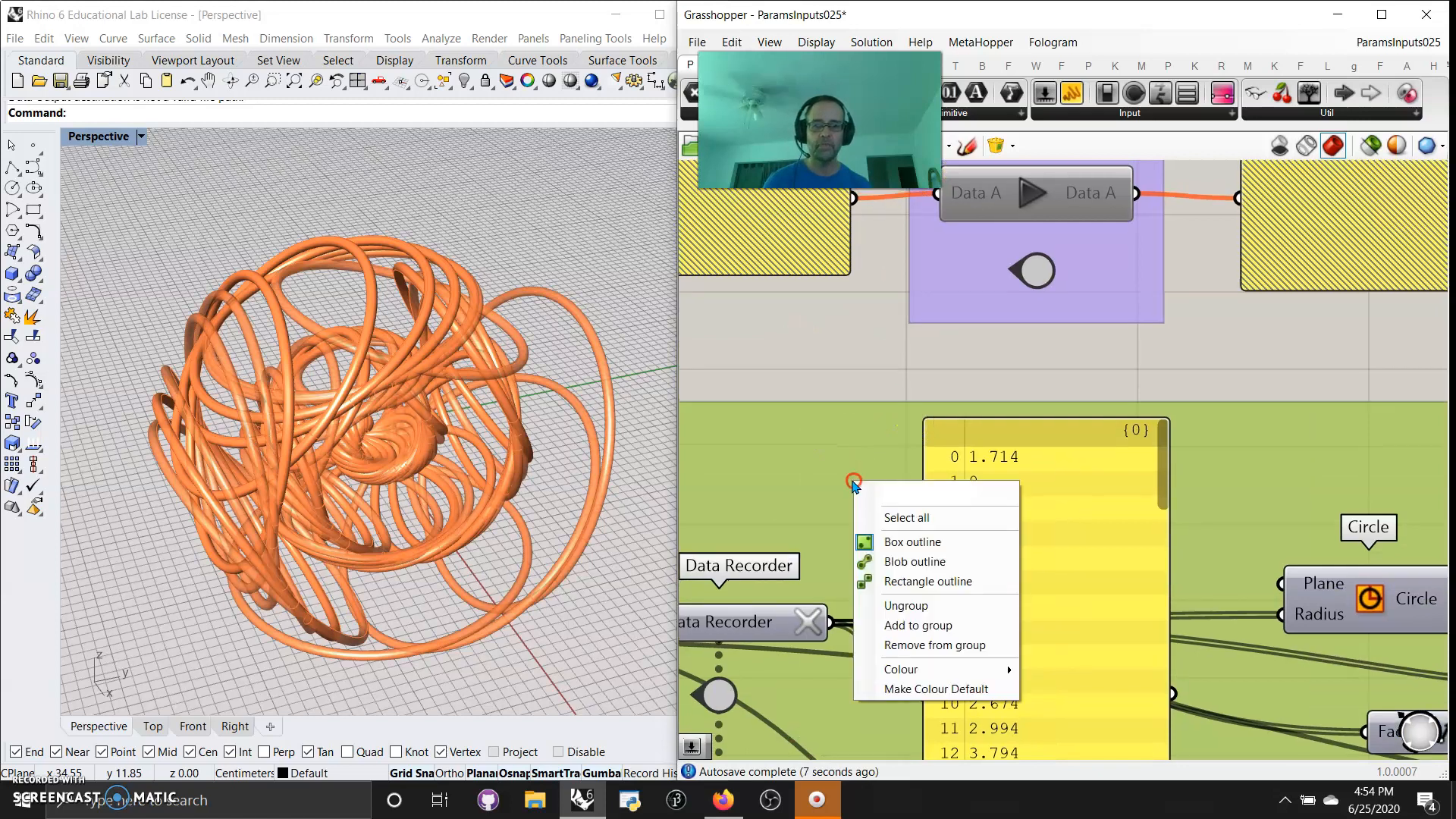
pyautogui.click(906, 605)
# Add an Ellipse curve component directly above the Circle component
pyautogui.moveTo(1217, 523); pyautogui.dragTo(871, 328, button='right')
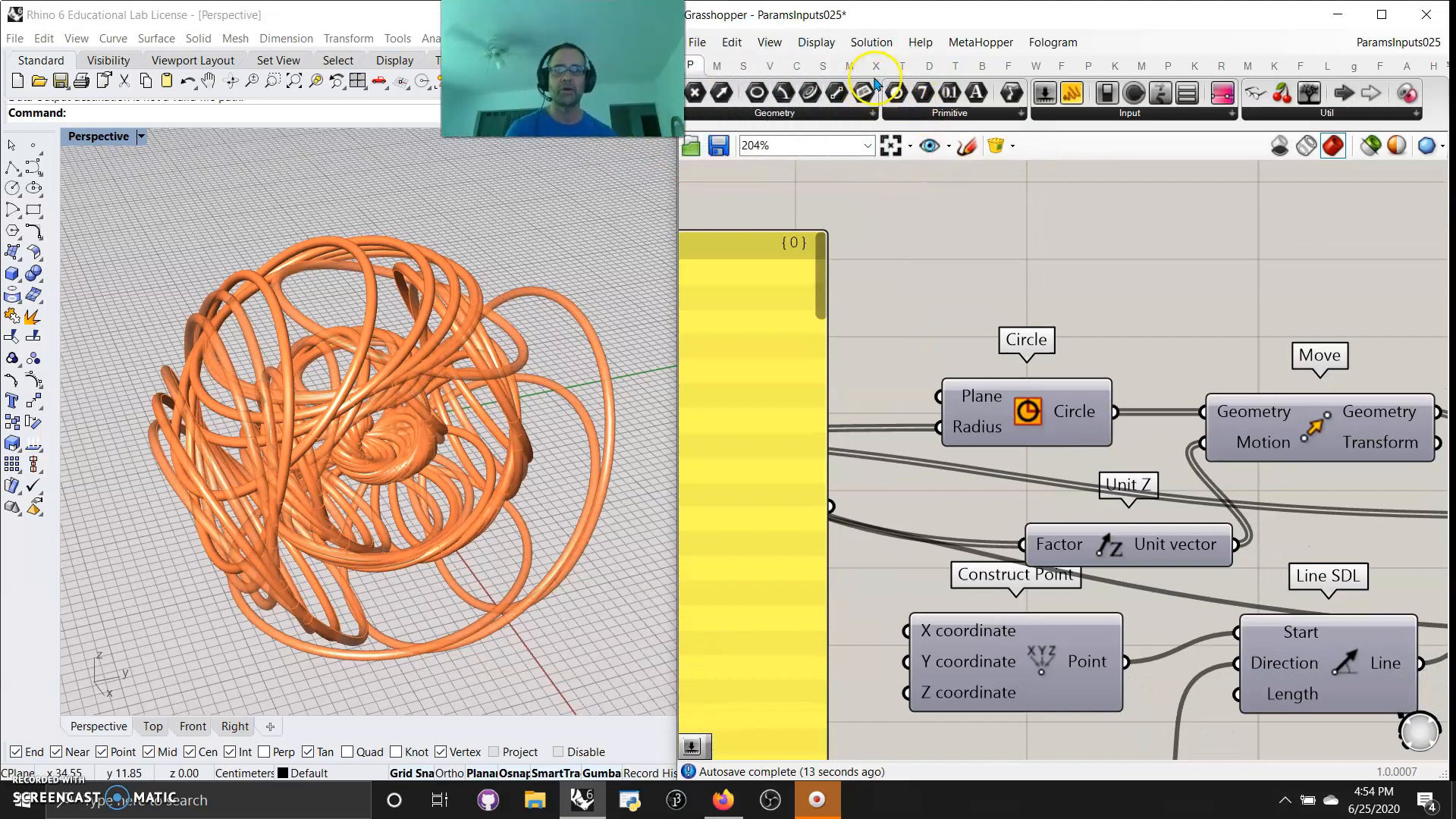
pyautogui.click(796, 65)
pyautogui.click(1039, 113)
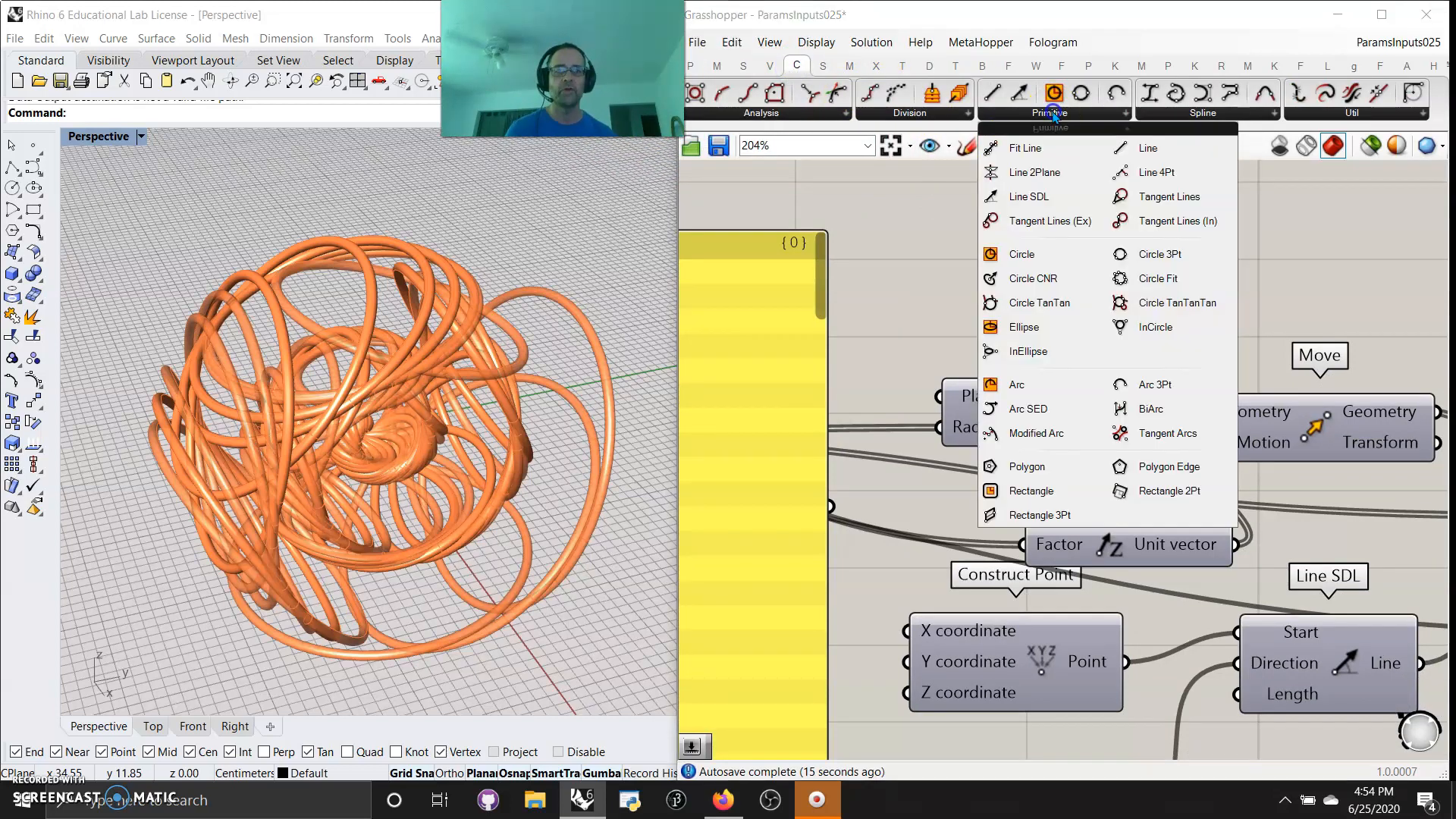
pyautogui.click(1062, 328)
pyautogui.click(1036, 283)
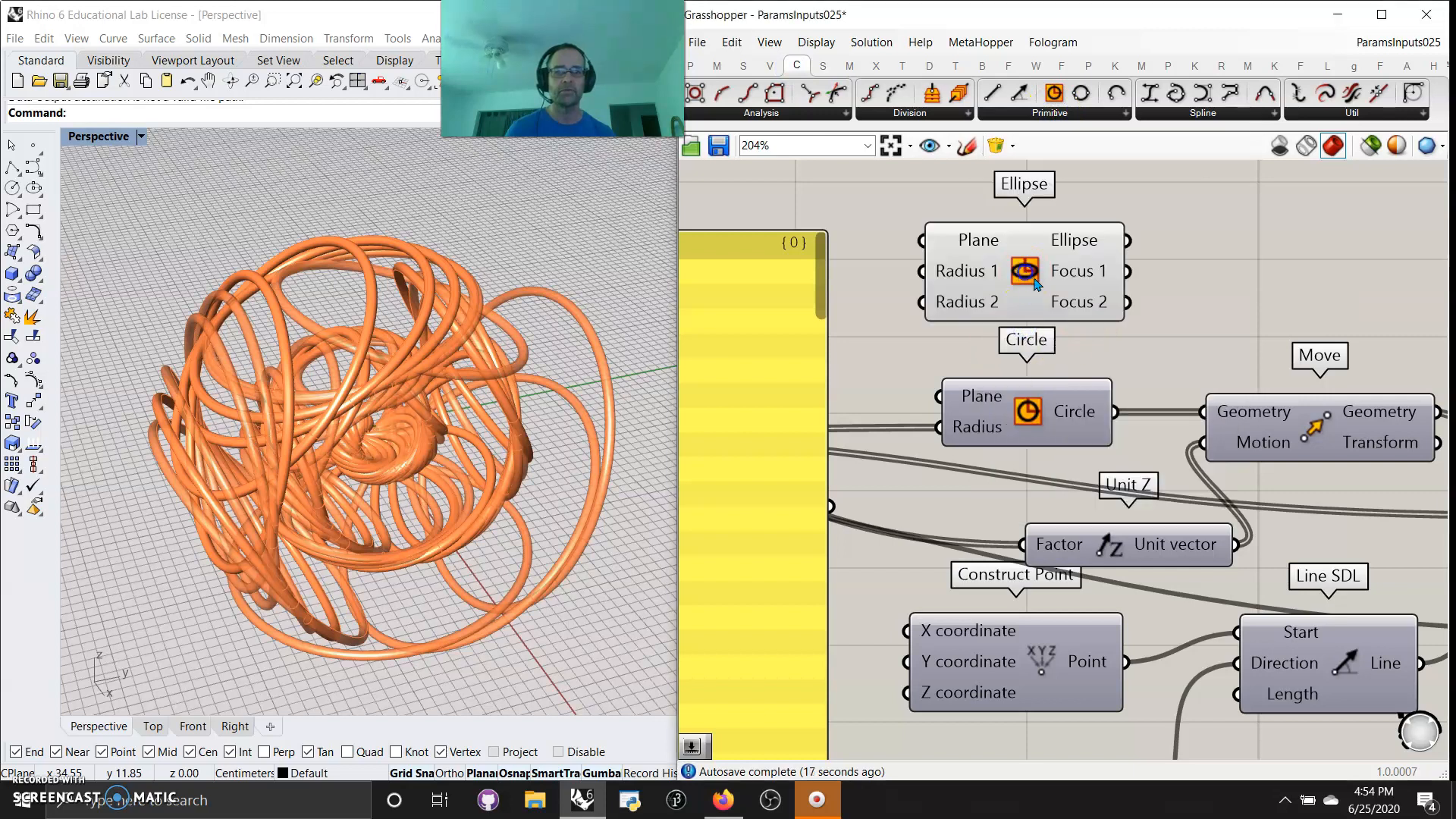
# Reroute the Circle's Radius wire to the Ellipse's Radius 1 input, undoing a first attempt on its Plane input
pyautogui.moveTo(939, 430); pyautogui.dragTo(925, 239)
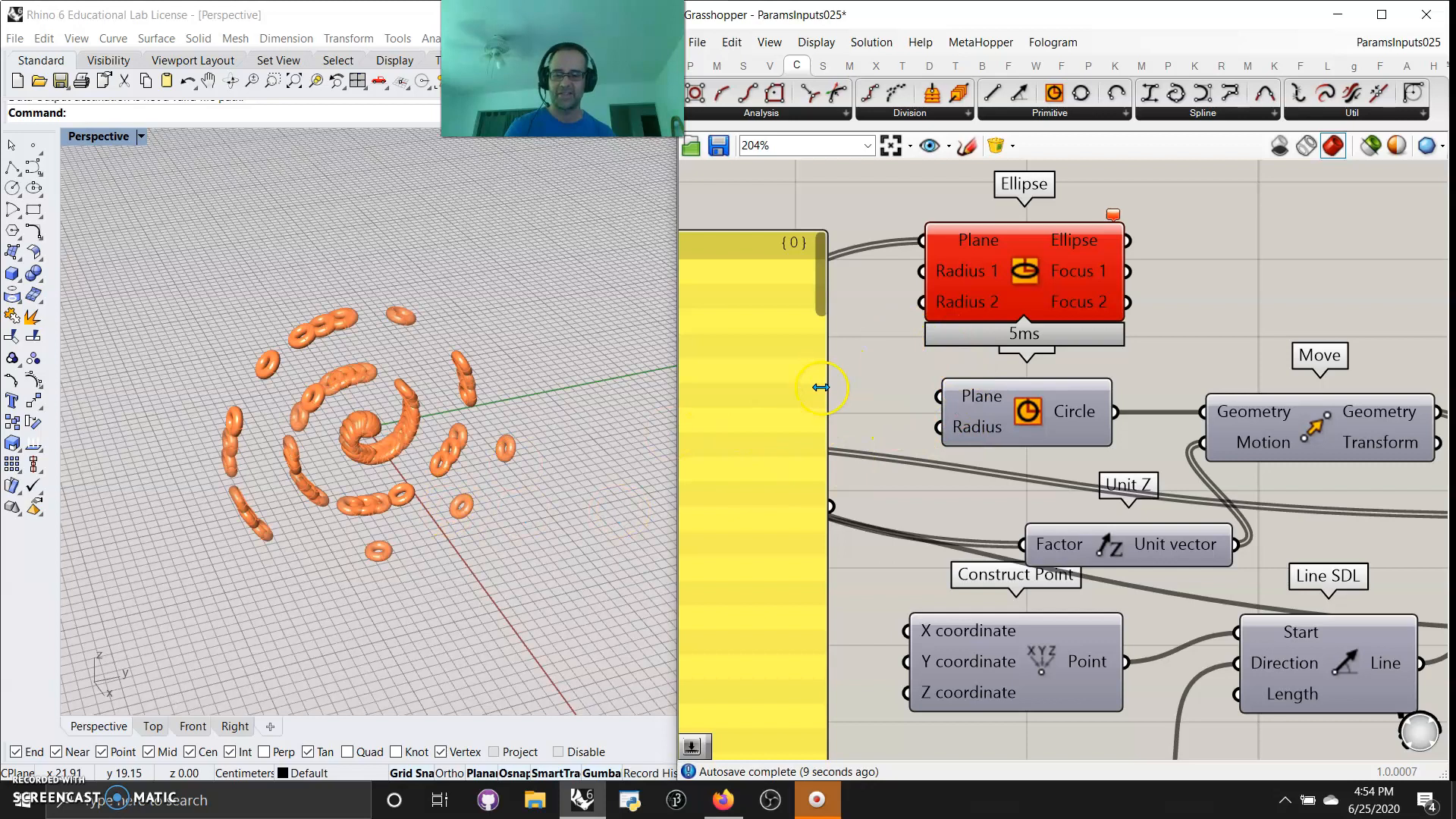
pyautogui.hotkey('ctrl', 'z')
pyautogui.keyDown('ctrl'); pyautogui.keyDown('shift'); pyautogui.moveTo(938, 430); pyautogui.dragTo(922, 271); pyautogui.keyUp('shift'); pyautogui.keyUp('ctrl')
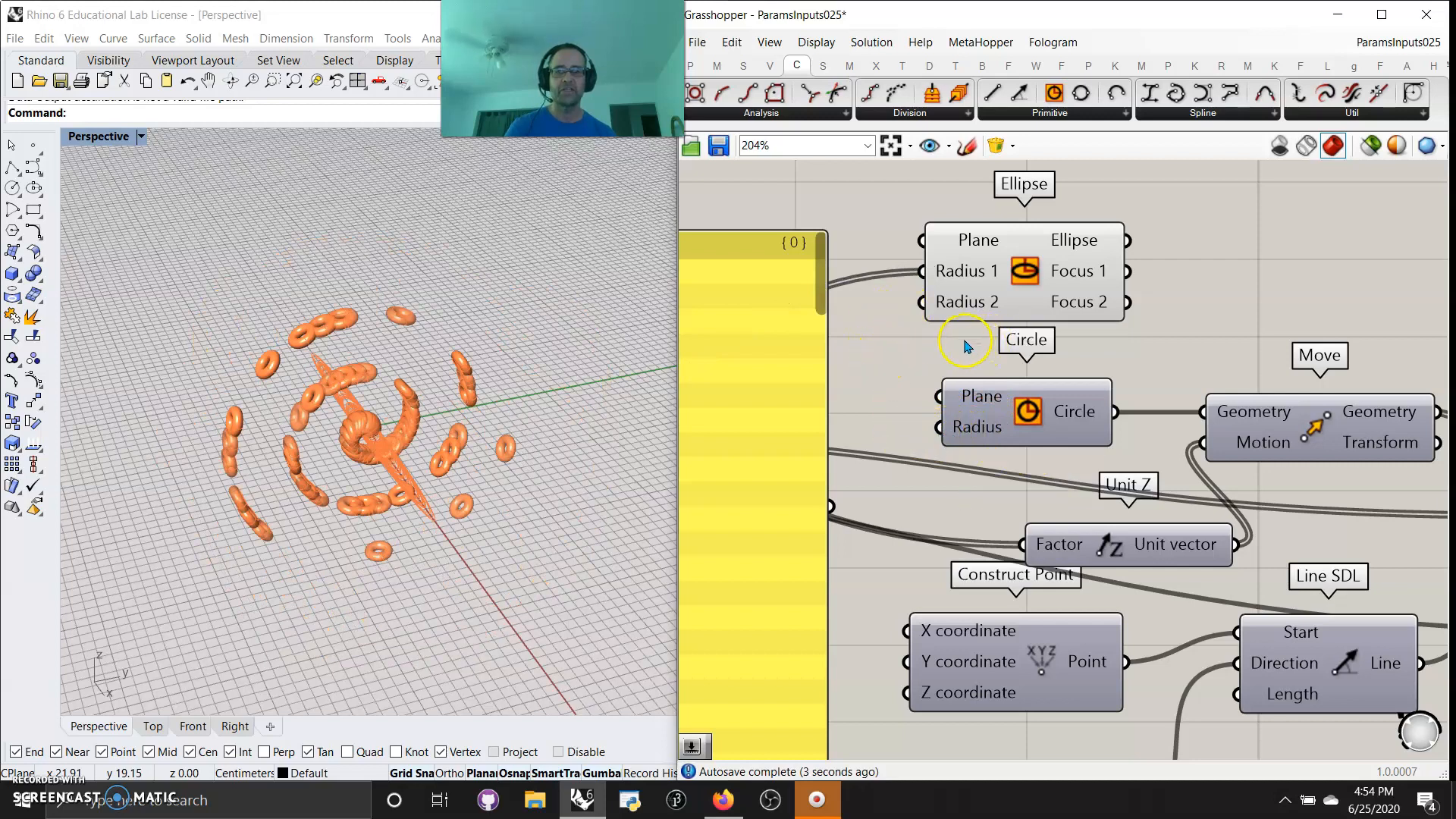
# Set the expression of the Ellipse's Radius 2 input to x*1.333
pyautogui.moveTo(879, 351); pyautogui.dragTo(972, 298, button='right')
pyautogui.click(1071, 291)
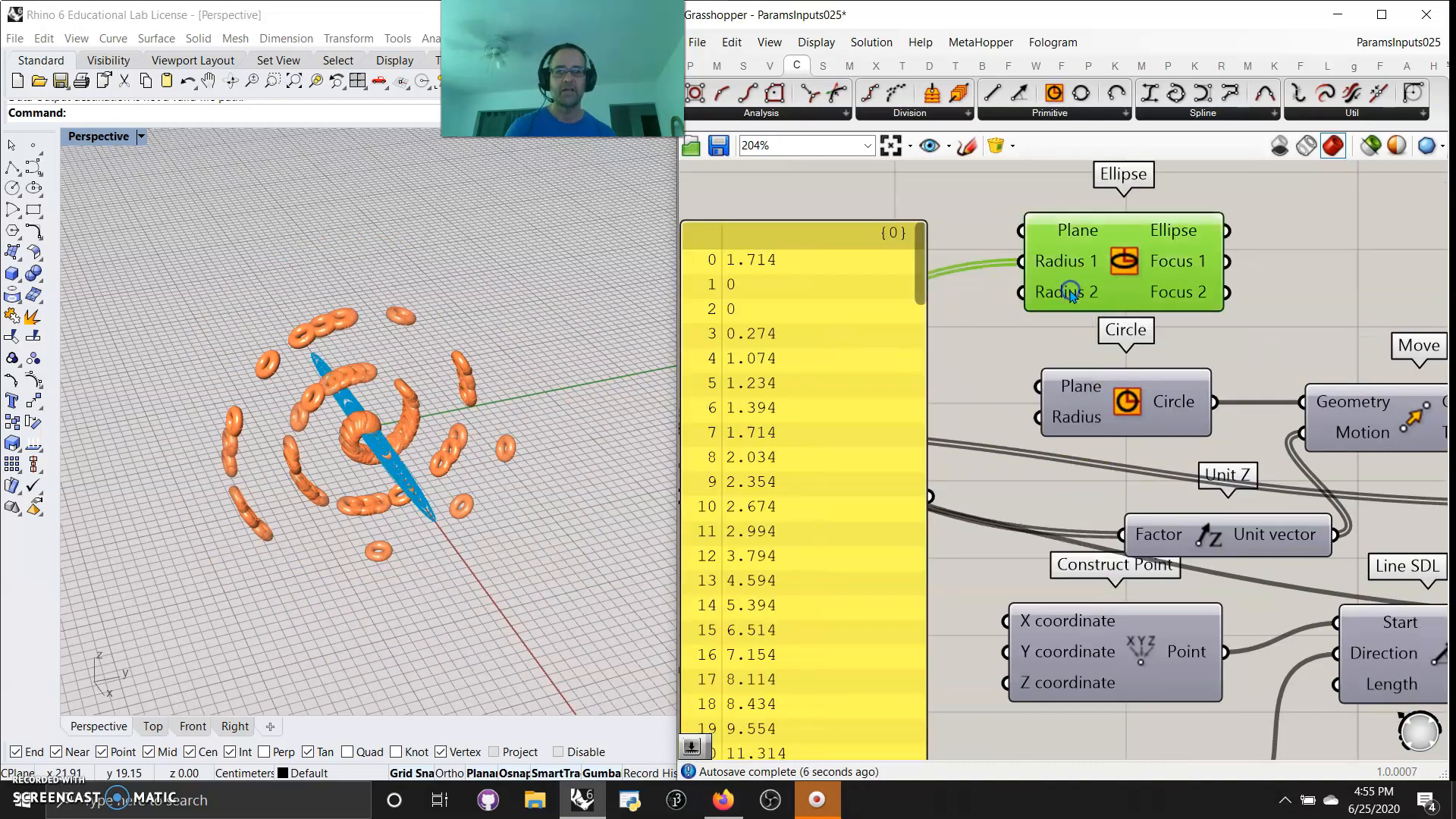
pyautogui.rightClick(1069, 290)
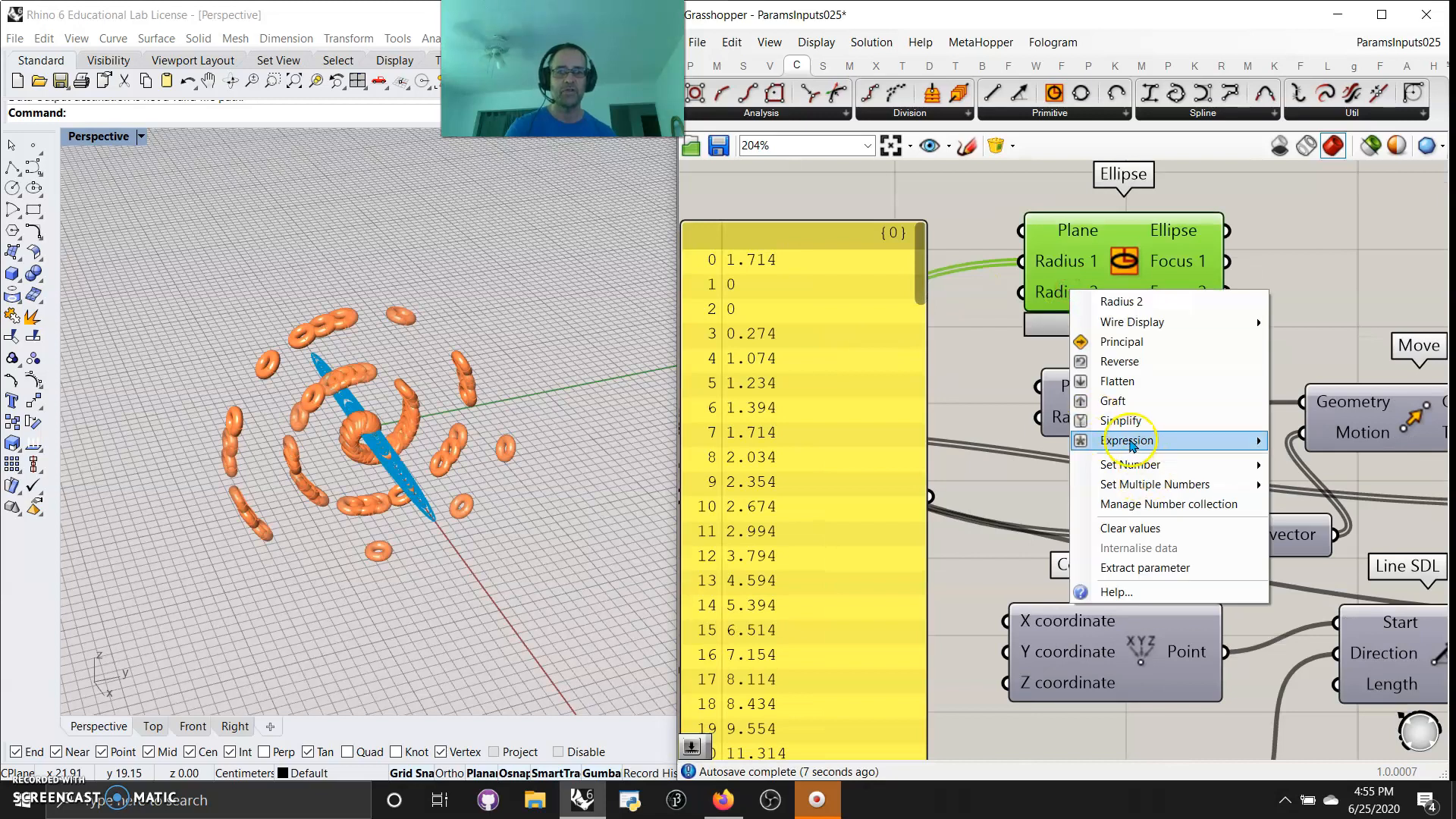
pyautogui.moveTo(1130, 444)
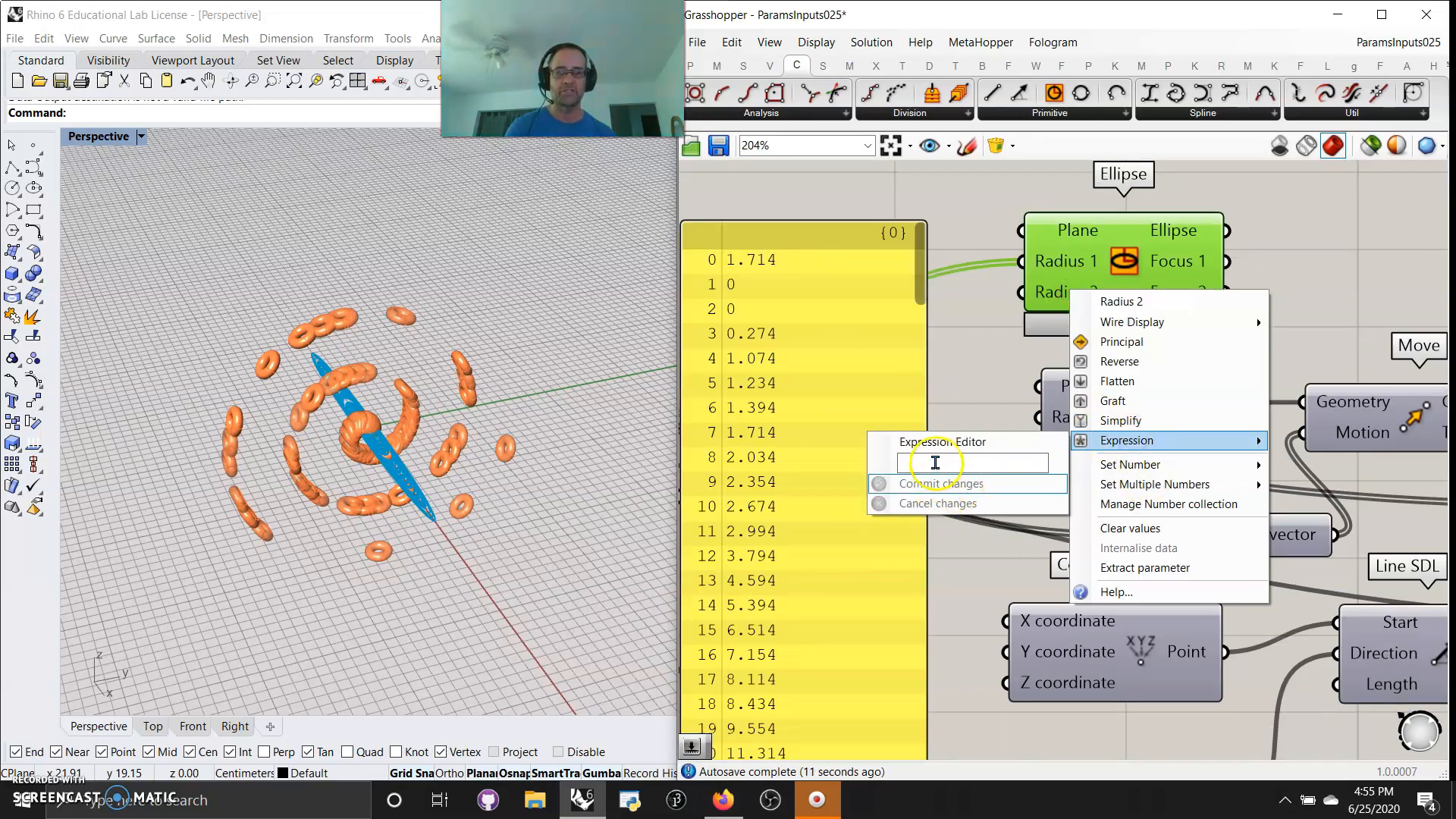
pyautogui.click(935, 462)
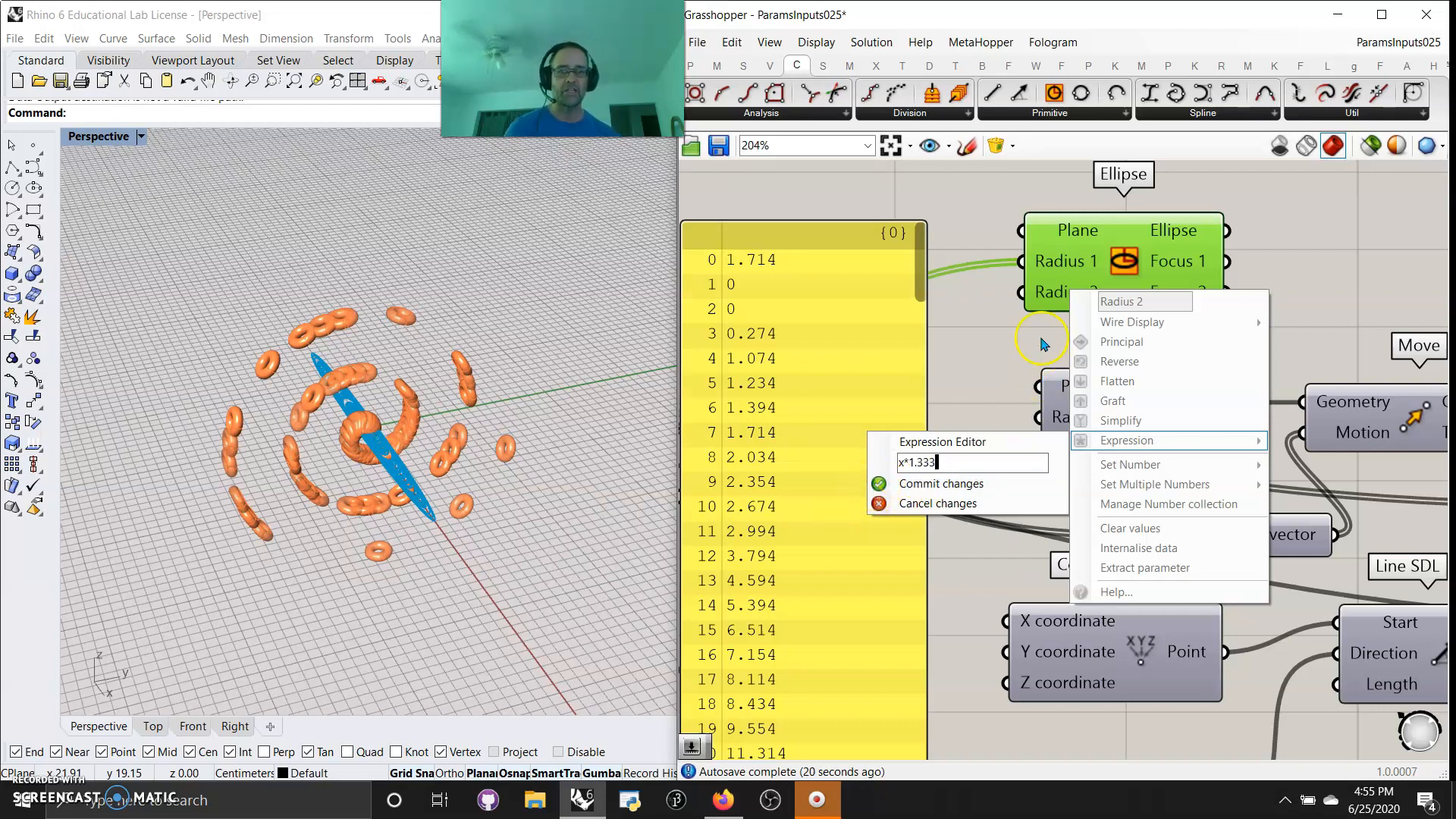
pyautogui.click(879, 483)
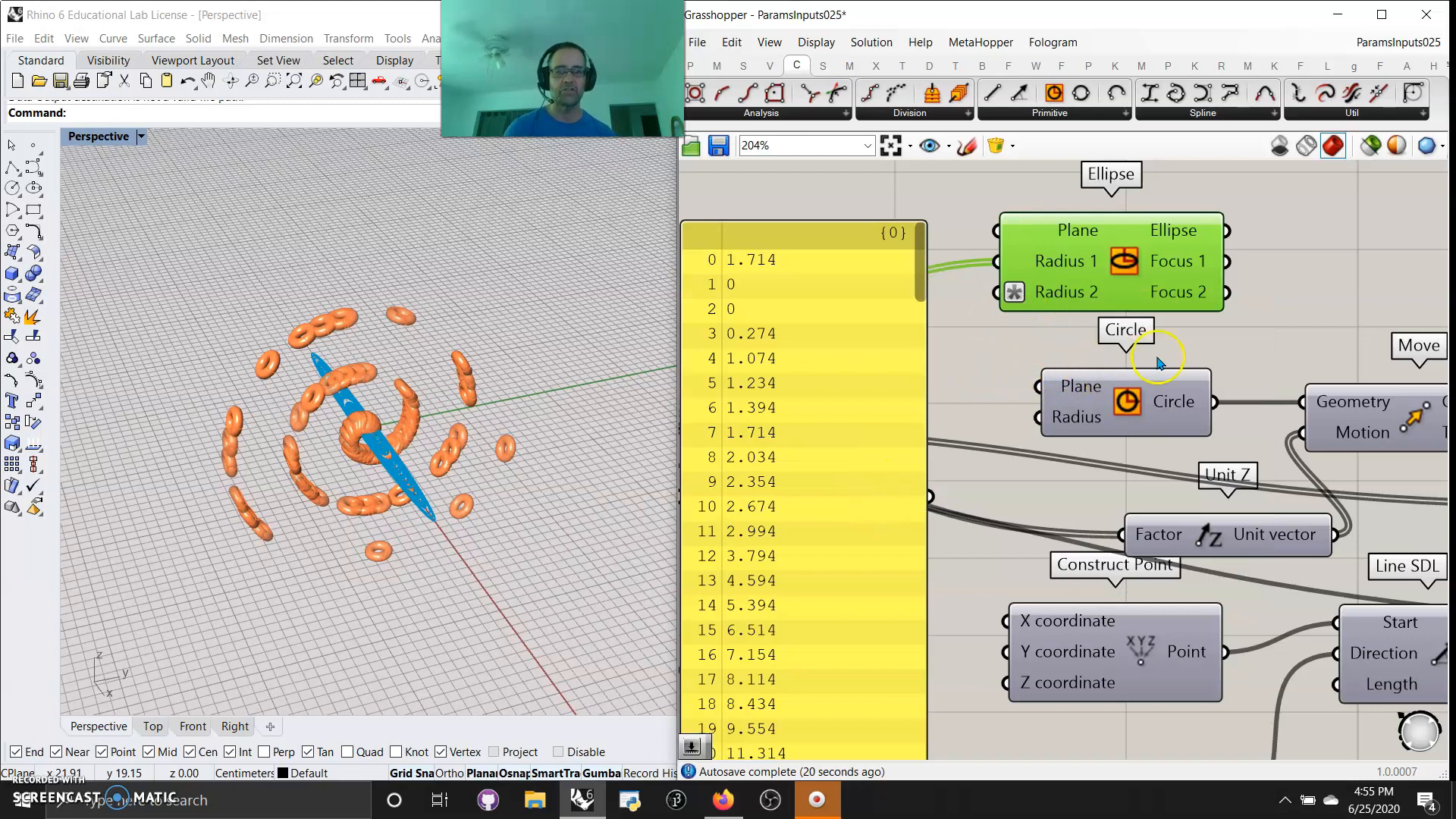
# Wire the Ellipse output into the Move component's Geometry in place of the Circle, and connect the Data Recorder to Radius 2
pyautogui.moveTo(974, 370)
pyautogui.mouseDown(button='right')
pyautogui.moveTo(1241, 344)
pyautogui.moveTo(971, 396)
pyautogui.mouseUp(button='right')
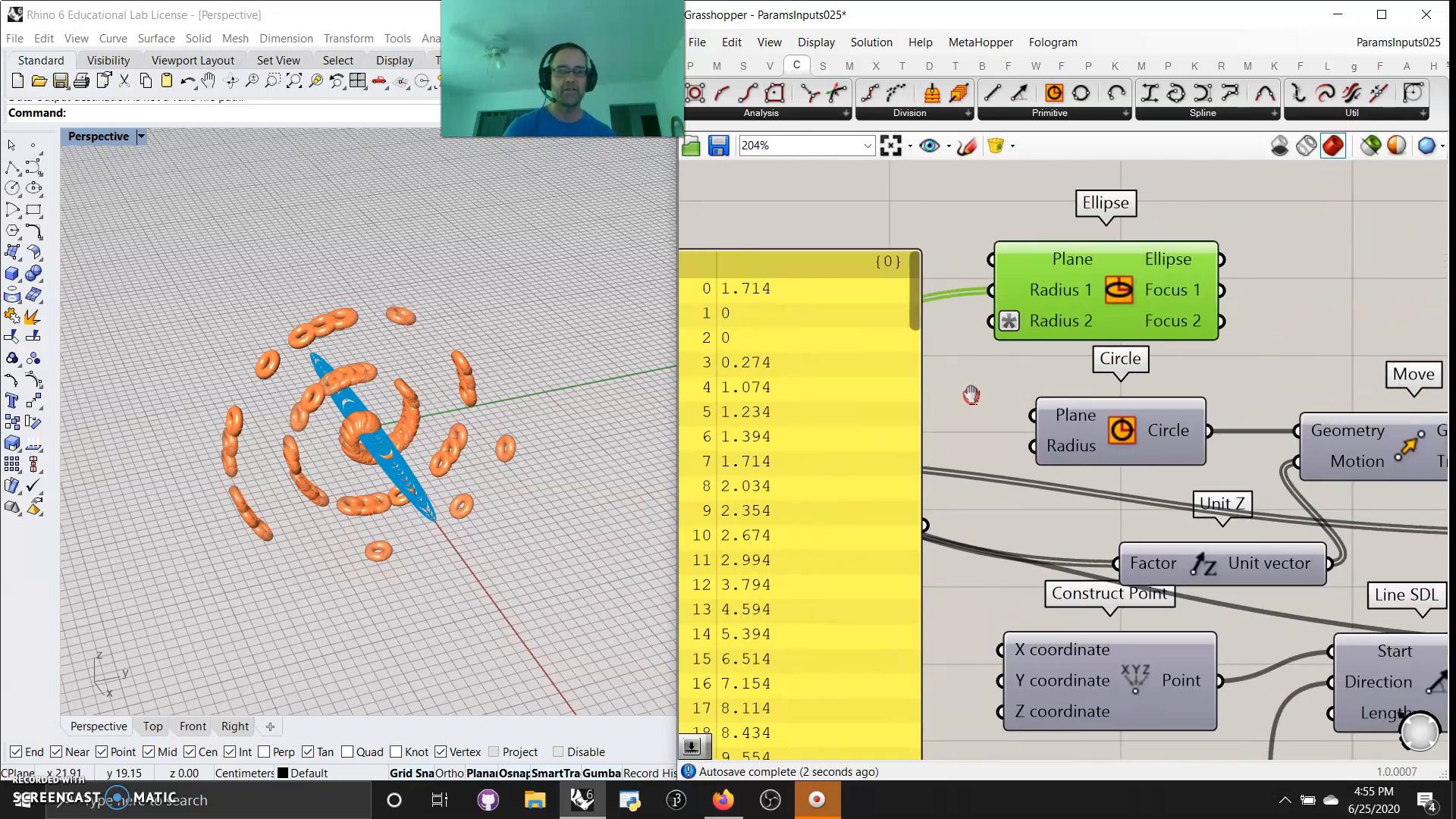
pyautogui.moveTo(1223, 259); pyautogui.dragTo(1300, 428)
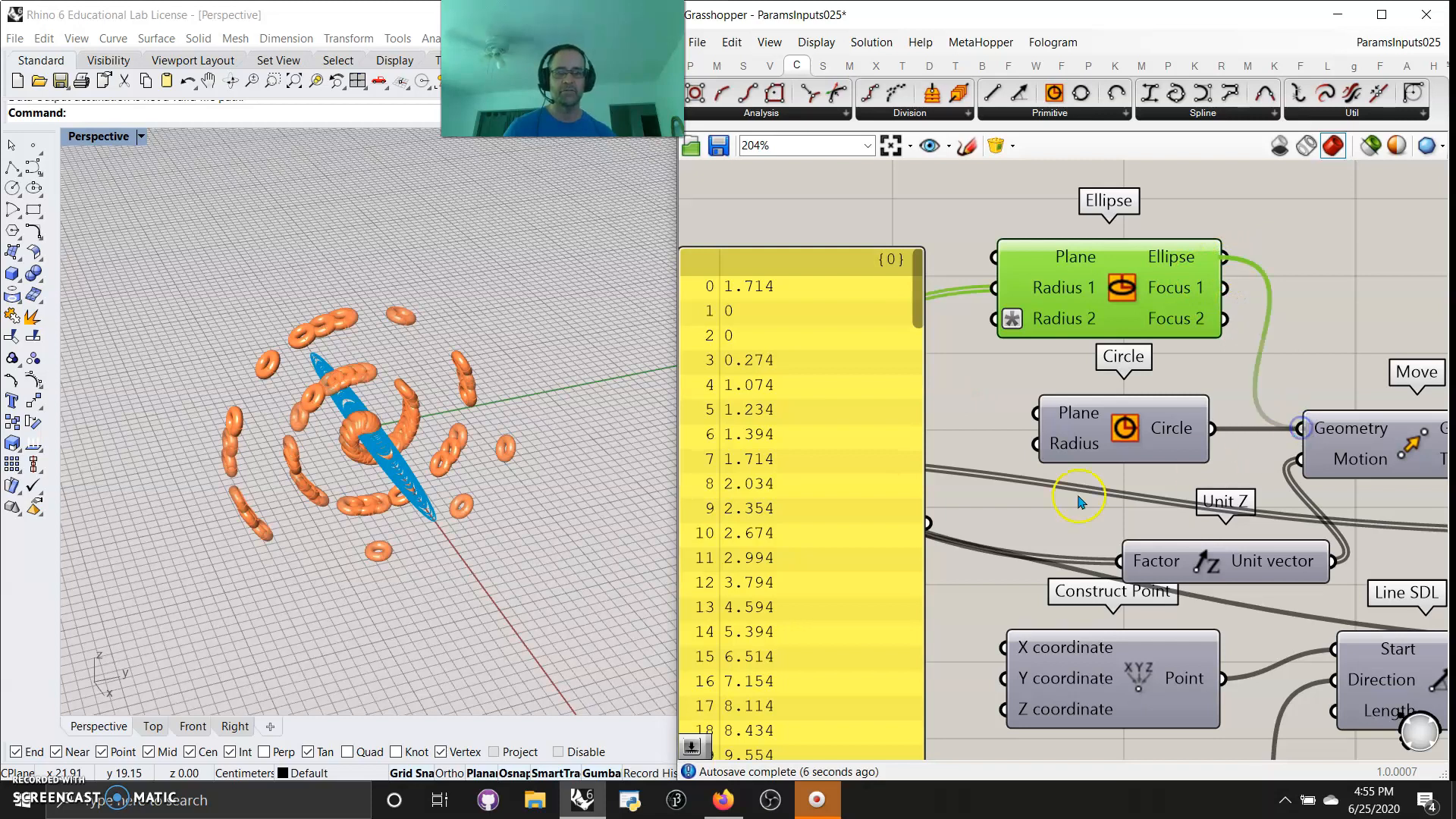
pyautogui.moveTo(968, 423); pyautogui.dragTo(1233, 421, button='right')
pyautogui.moveTo(936, 584); pyautogui.dragTo(953, 584, button='right')
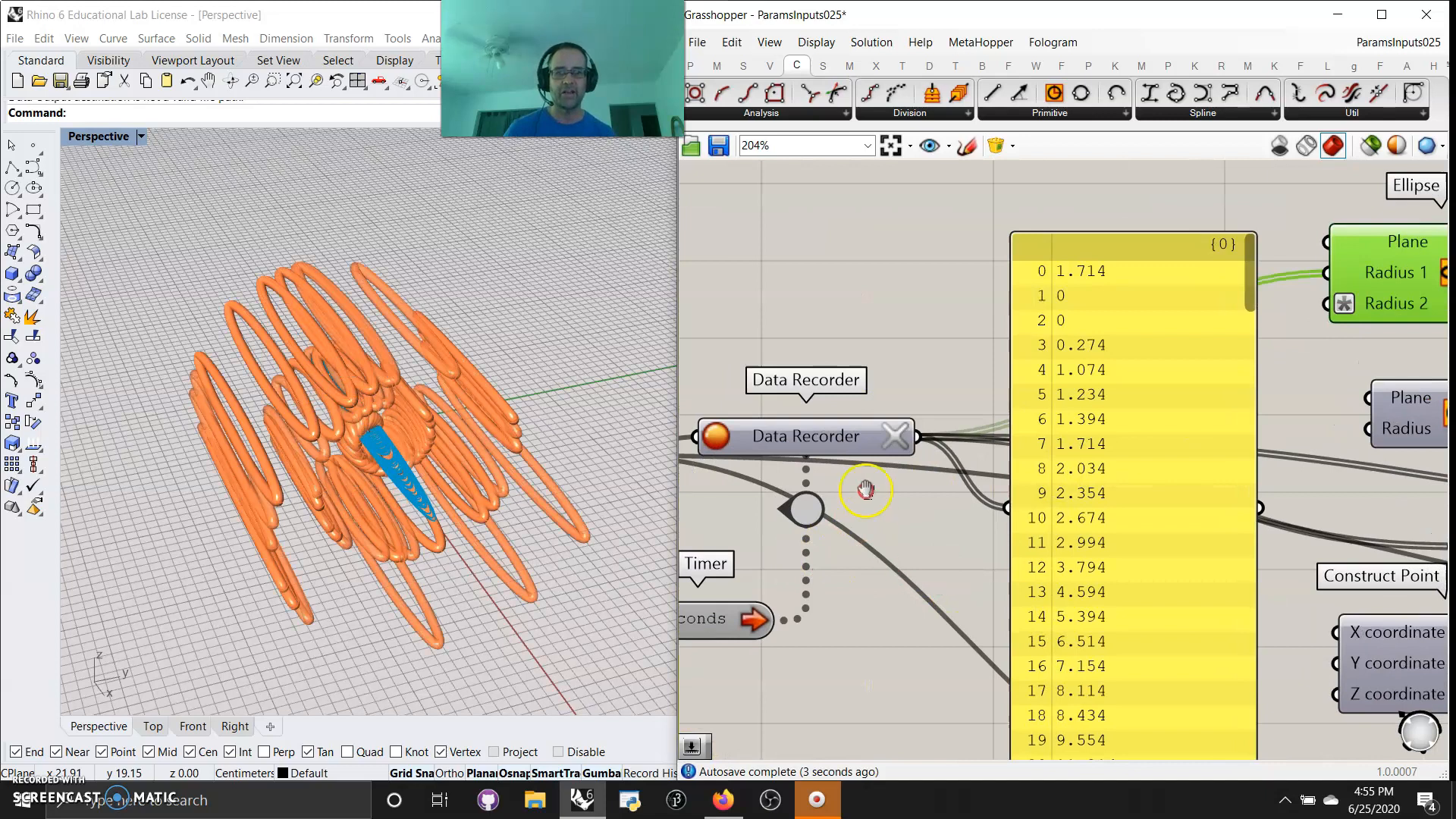
pyautogui.moveTo(919, 489); pyautogui.dragTo(940, 539, button='right')
pyautogui.moveTo(938, 486); pyautogui.dragTo(1347, 357)
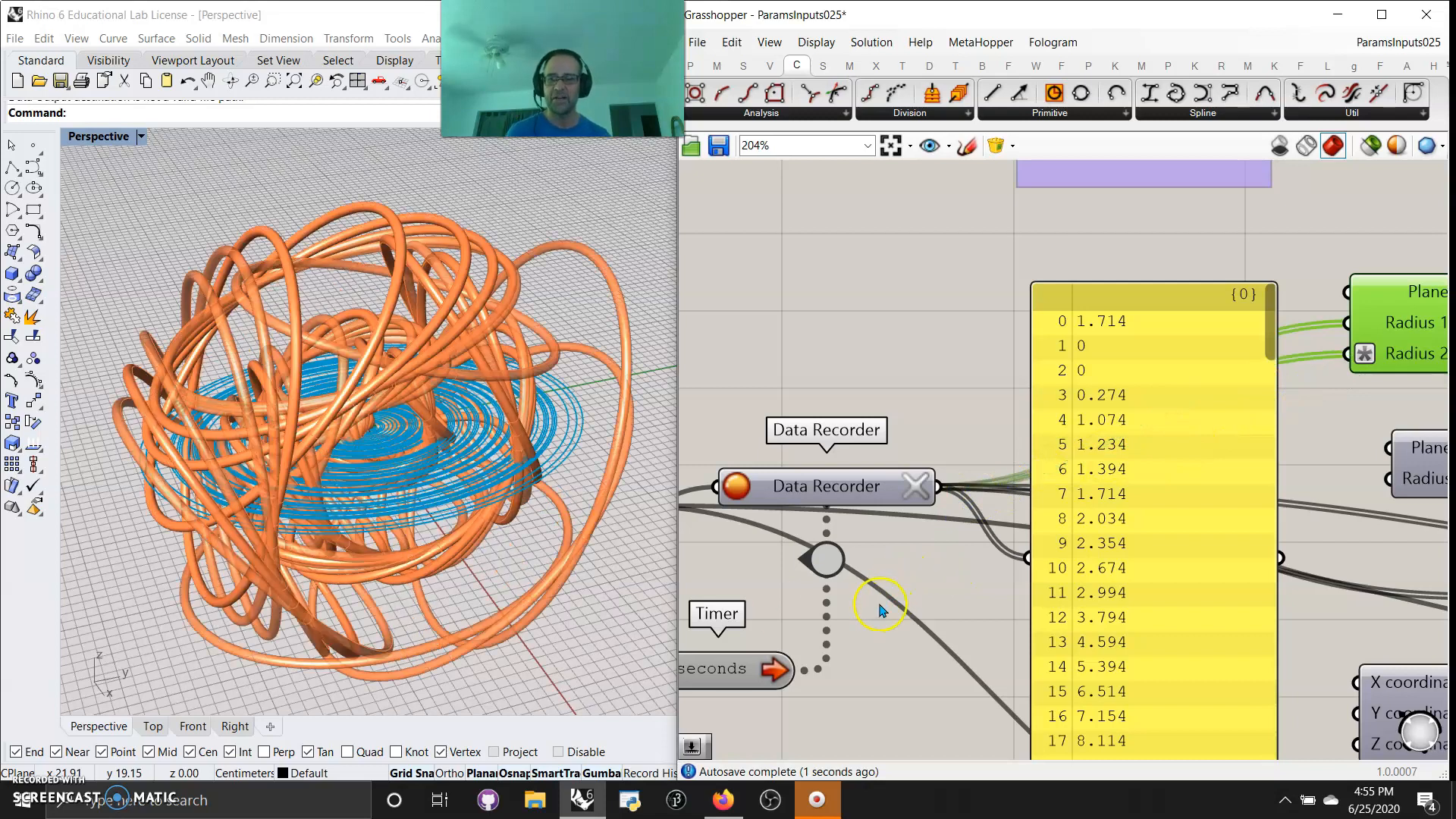
# Adjust the Number Slider feeding the Data Recorder to about 5.9
pyautogui.moveTo(879, 646); pyautogui.dragTo(1094, 570, button='right')
pyautogui.moveTo(734, 521); pyautogui.dragTo(829, 545, button='right')
pyautogui.moveTo(806, 460)
pyautogui.mouseDown()
pyautogui.moveTo(732, 464)
pyautogui.moveTo(817, 458)
pyautogui.mouseUp()
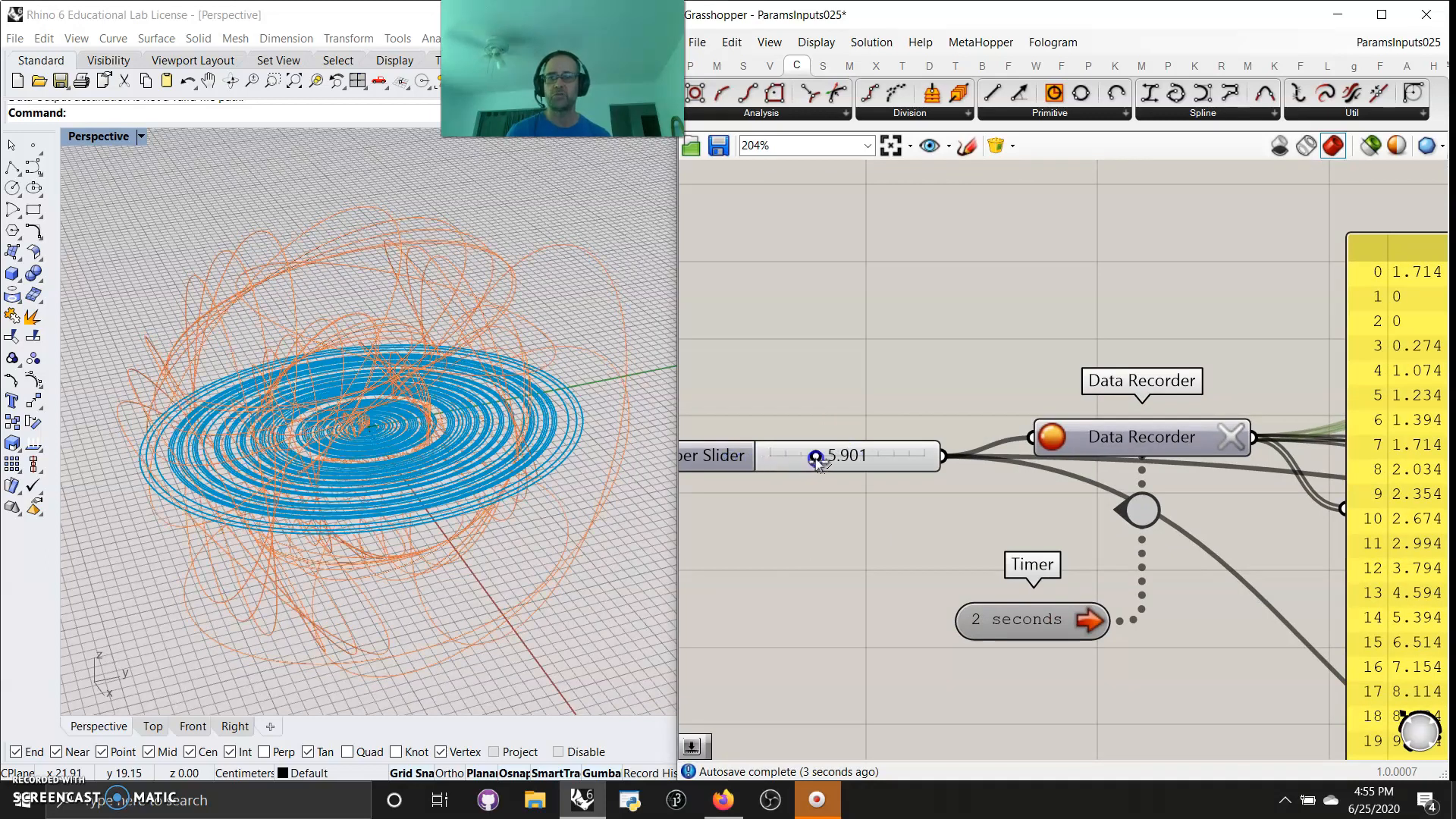
# Turn off the preview of the Ellipse component and inspect the resulting pipes from another angle
pyautogui.moveTo(832, 369); pyautogui.dragTo(691, 384, button='right')
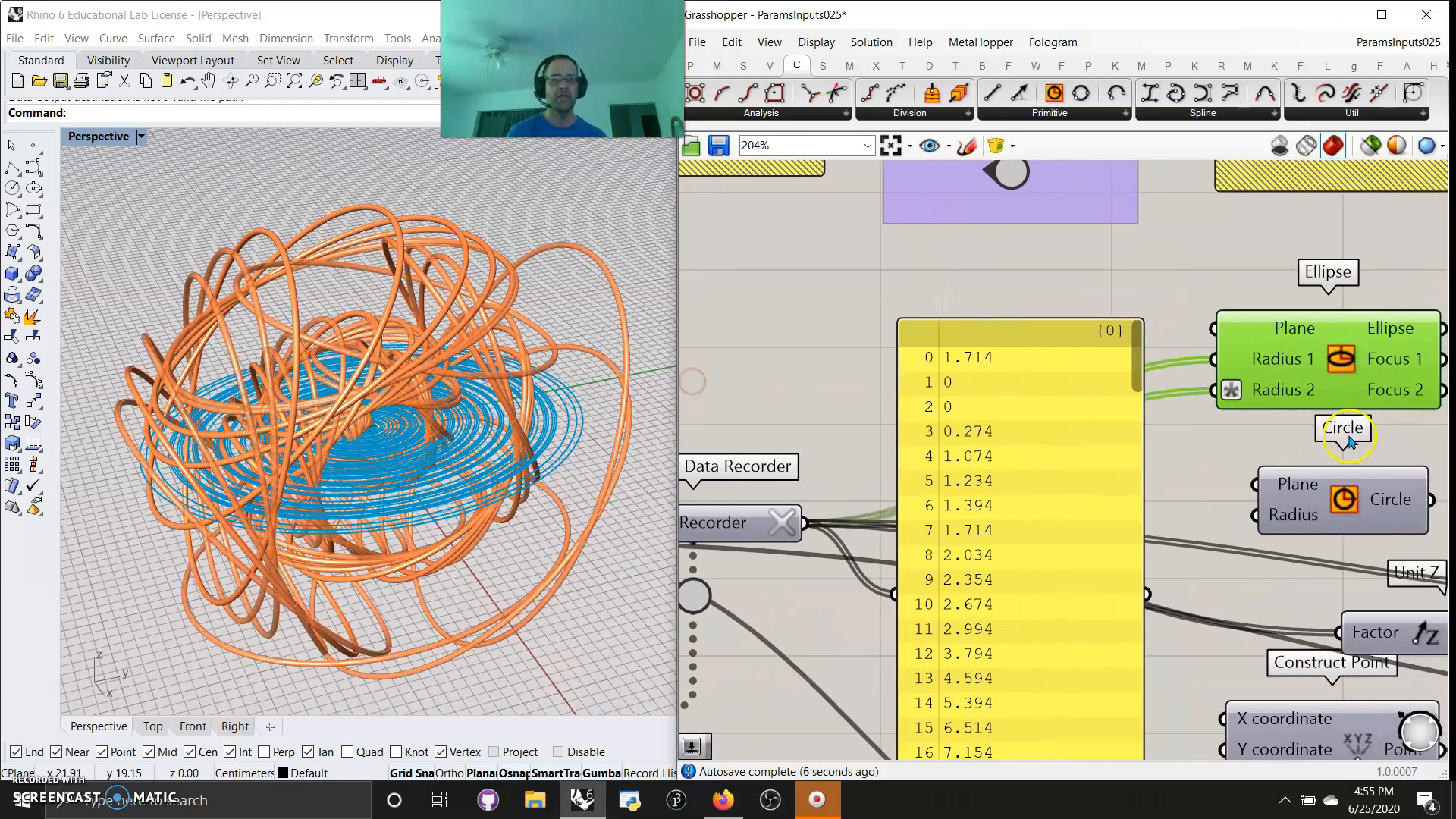
pyautogui.moveTo(1449, 444); pyautogui.dragTo(1195, 470, button='right')
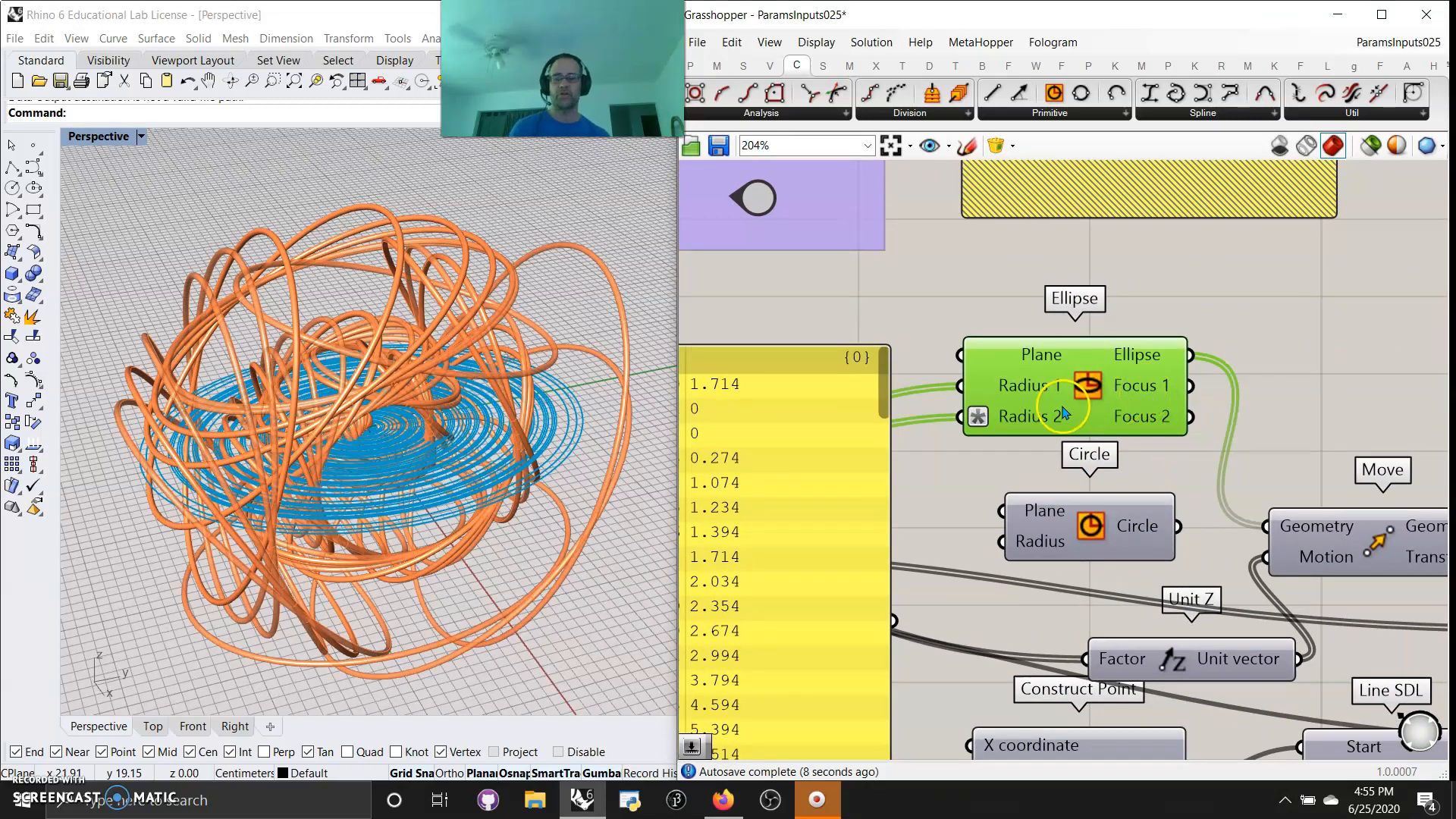
pyautogui.moveTo(1058, 414)
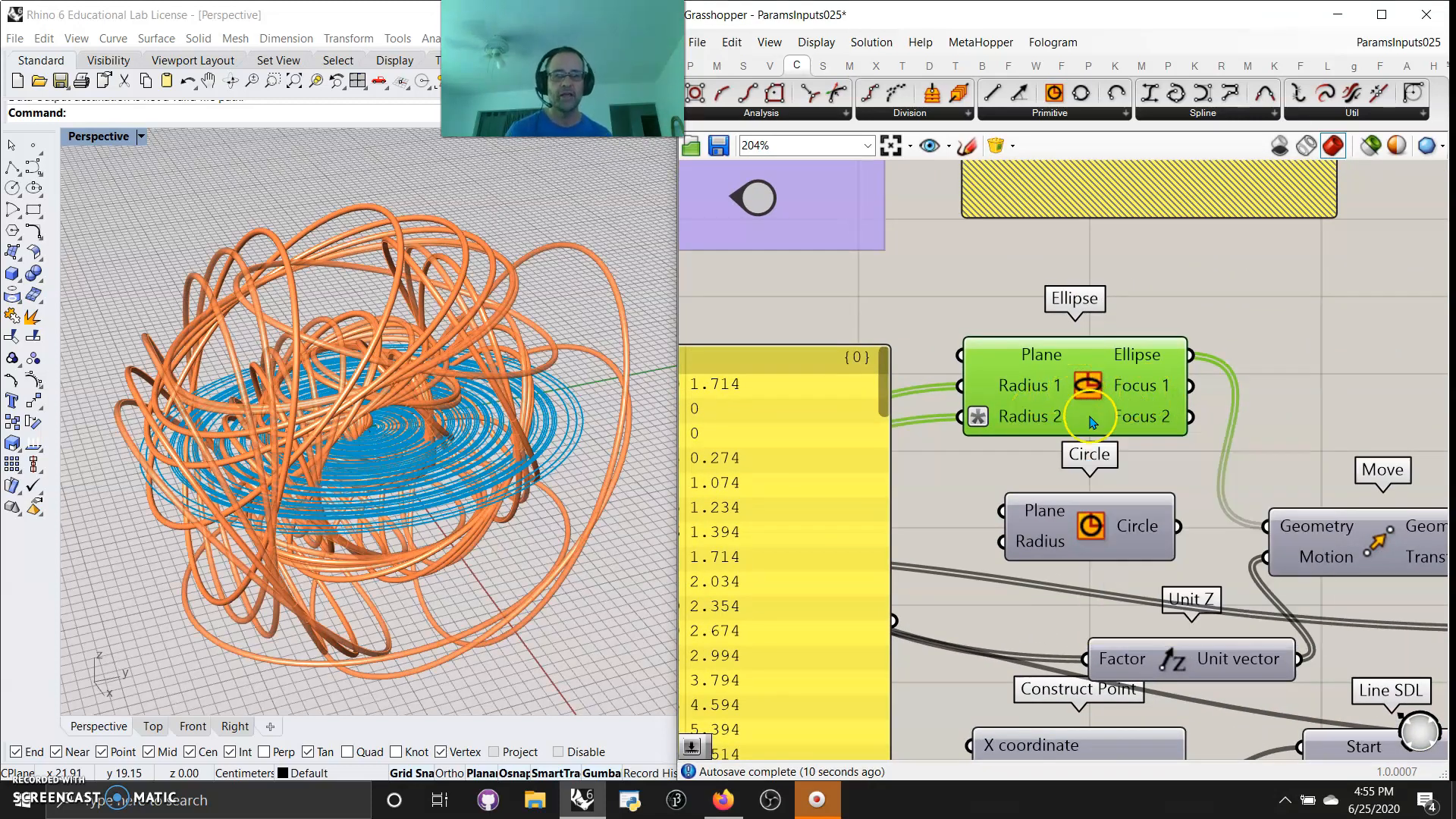
pyautogui.rightClick(1090, 400)
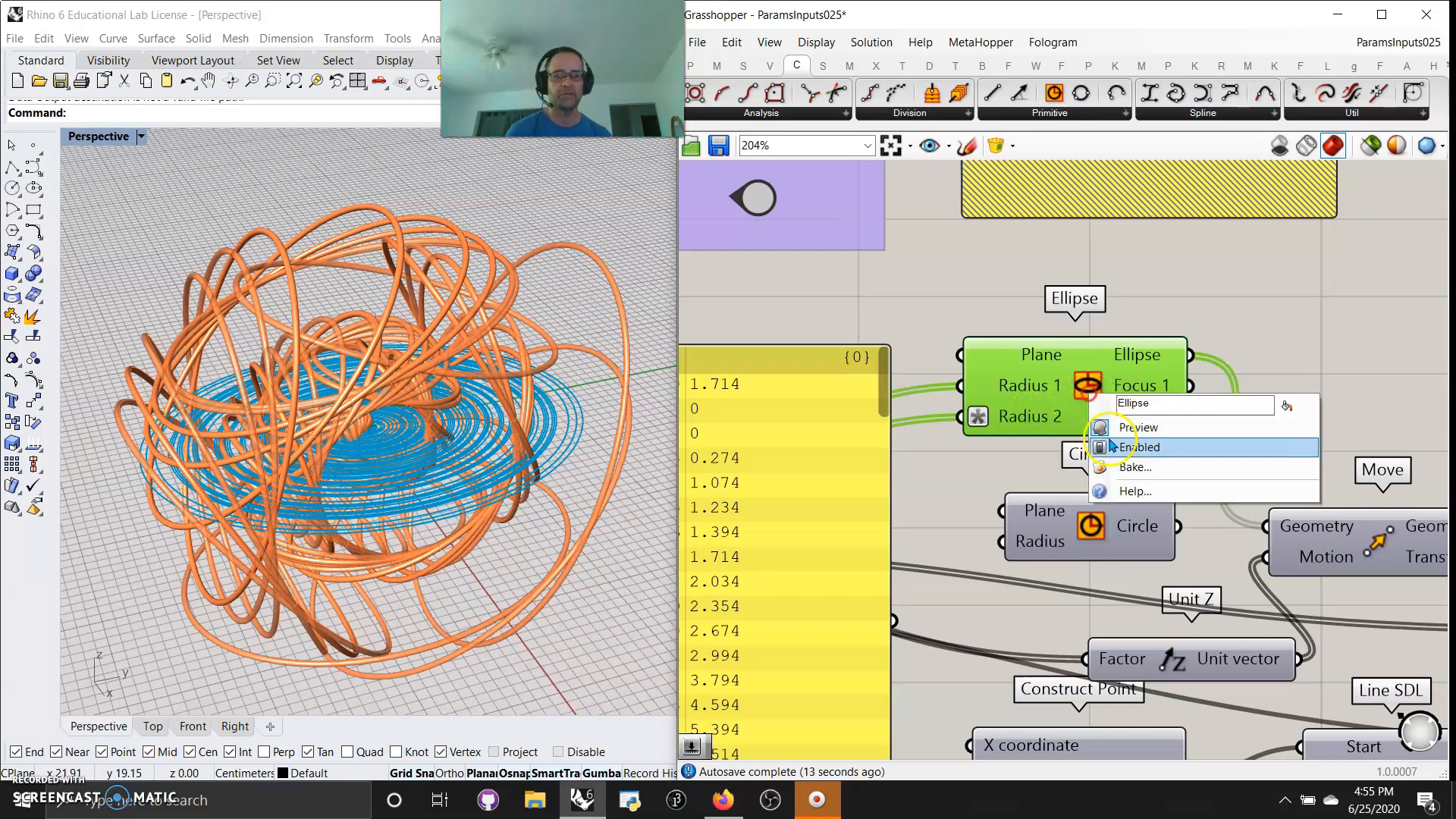
pyautogui.click(1151, 426)
pyautogui.moveTo(510, 529); pyautogui.dragTo(490, 498, button='right')
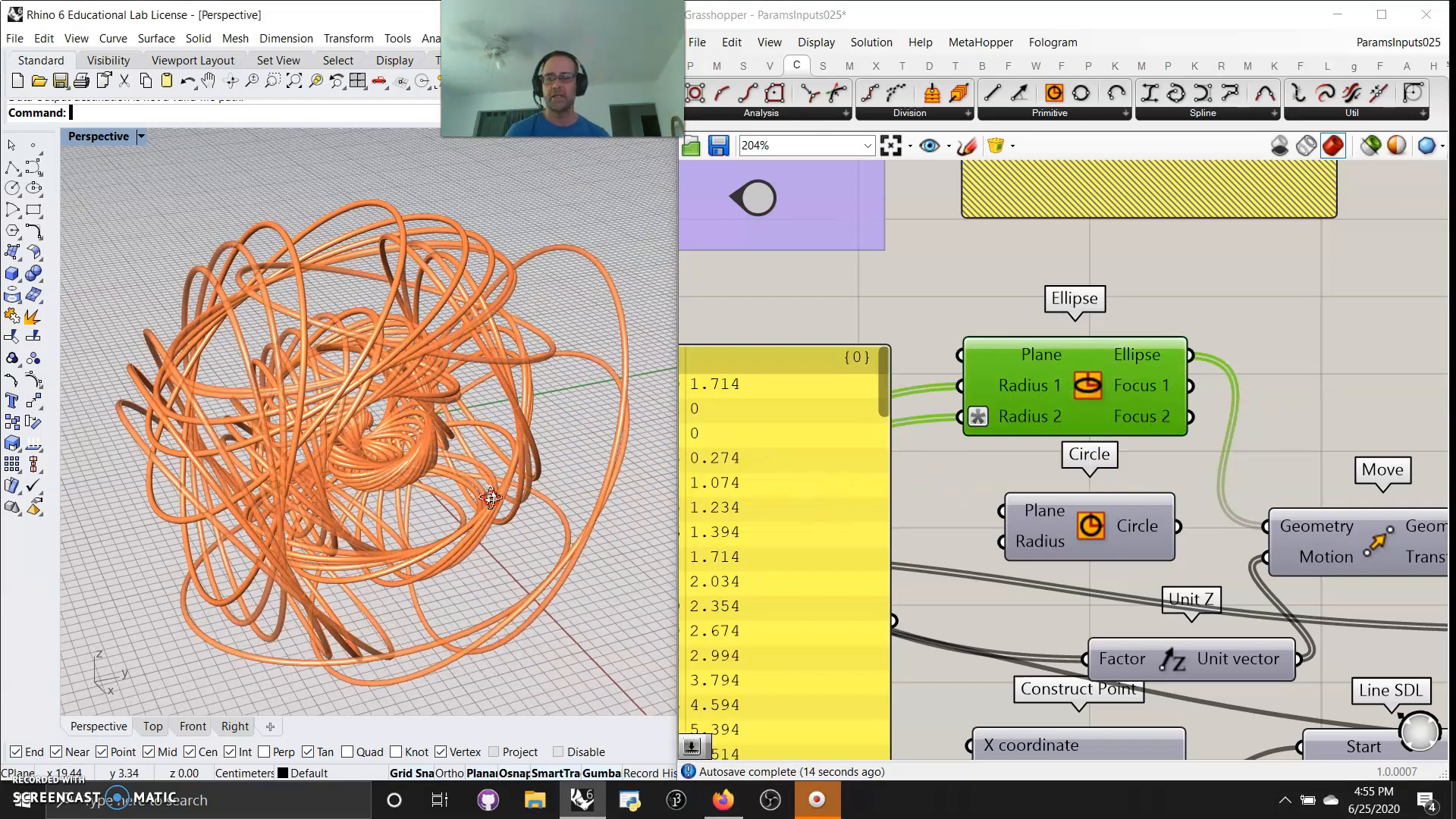
pyautogui.moveTo(478, 387); pyautogui.dragTo(551, 507, button='right')
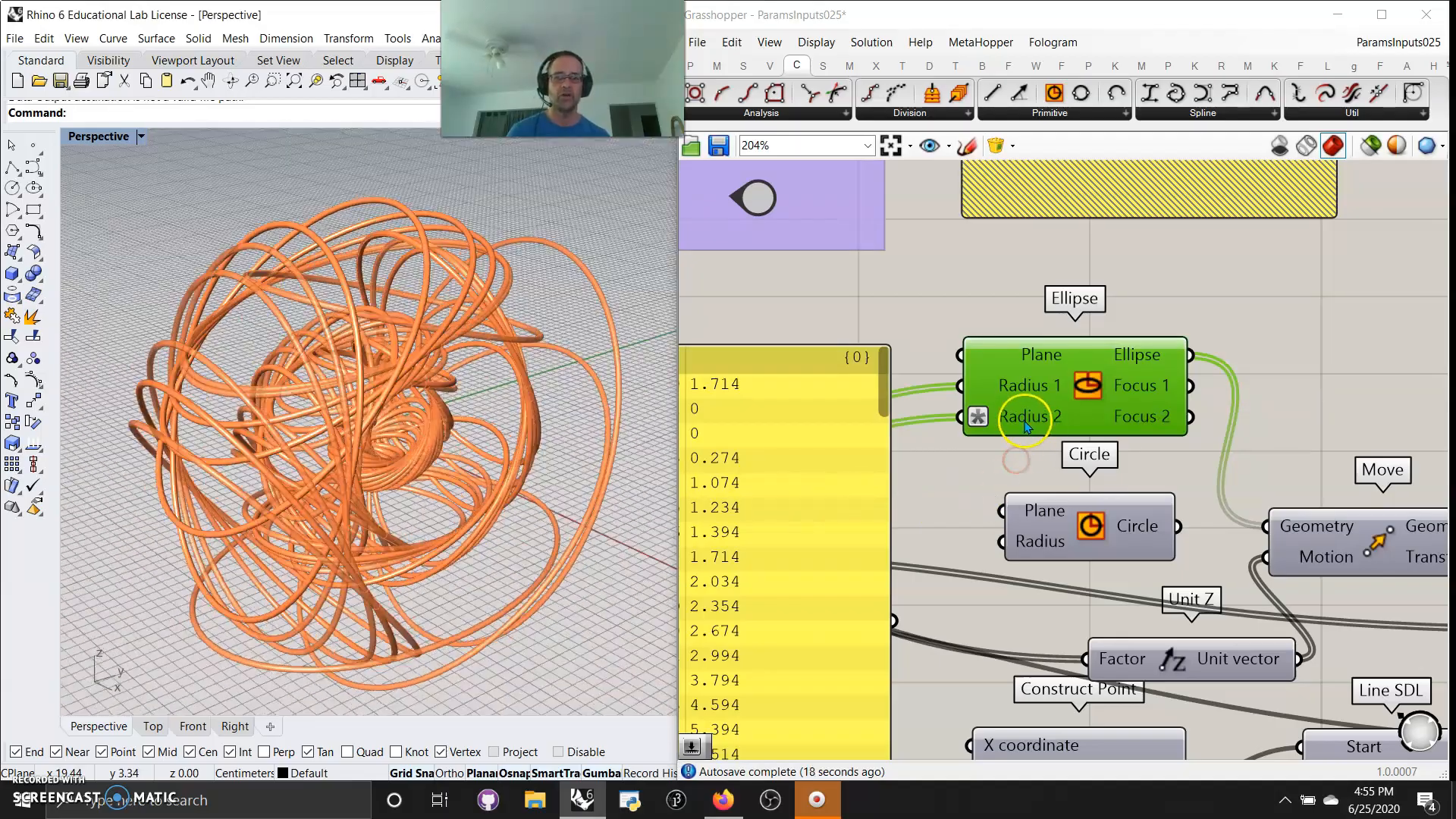
# Change the expression on the Ellipse's Radius 2 input to x*3
pyautogui.moveTo(1021, 421); pyautogui.dragTo(1018, 419, button='right')
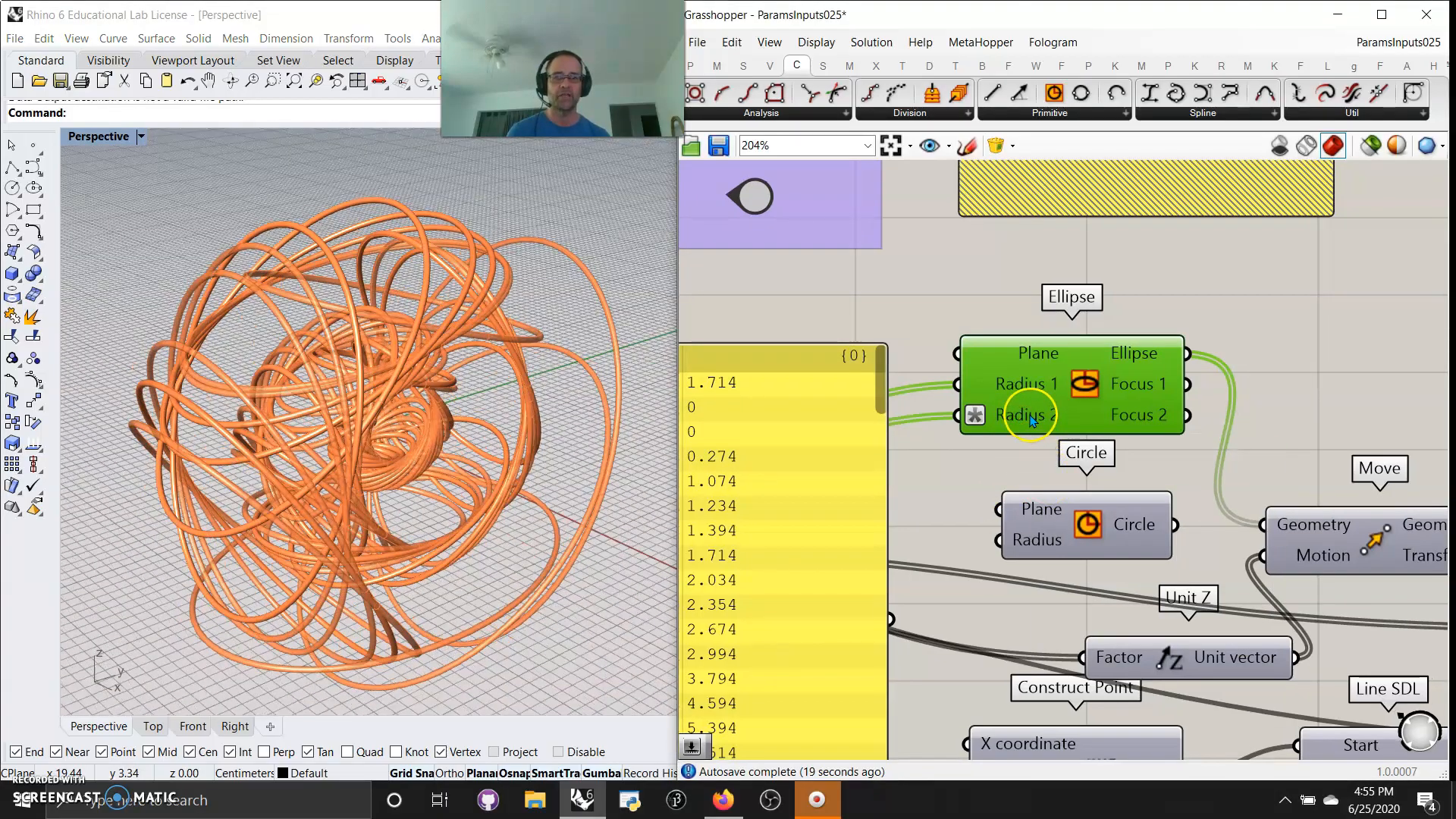
pyautogui.rightClick(1031, 421)
pyautogui.moveTo(1095, 590)
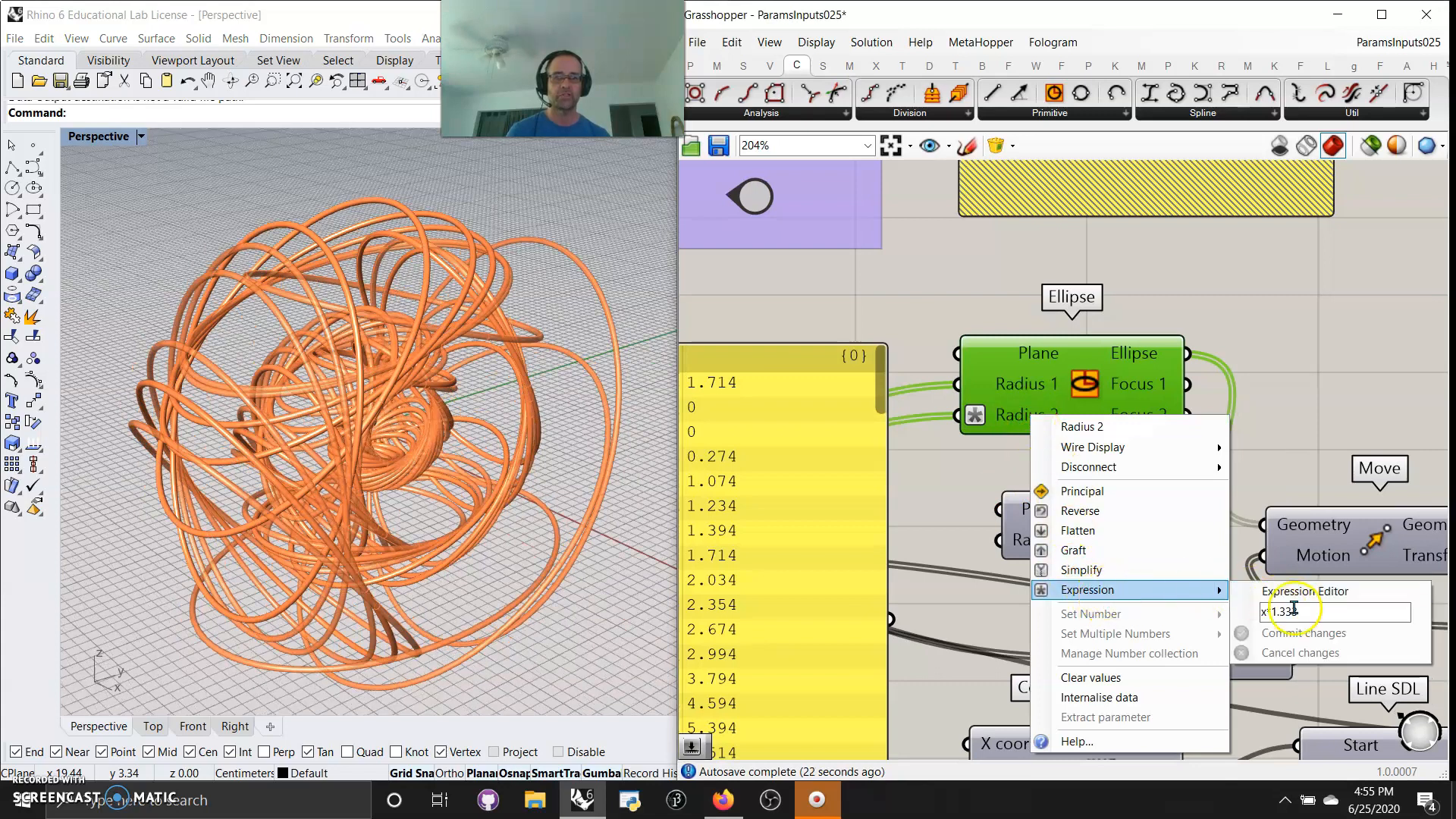
pyautogui.moveTo(1299, 609); pyautogui.dragTo(1278, 610)
pyautogui.press('BackSpace')
pyautogui.press('BackSpace')
pyautogui.write('3')
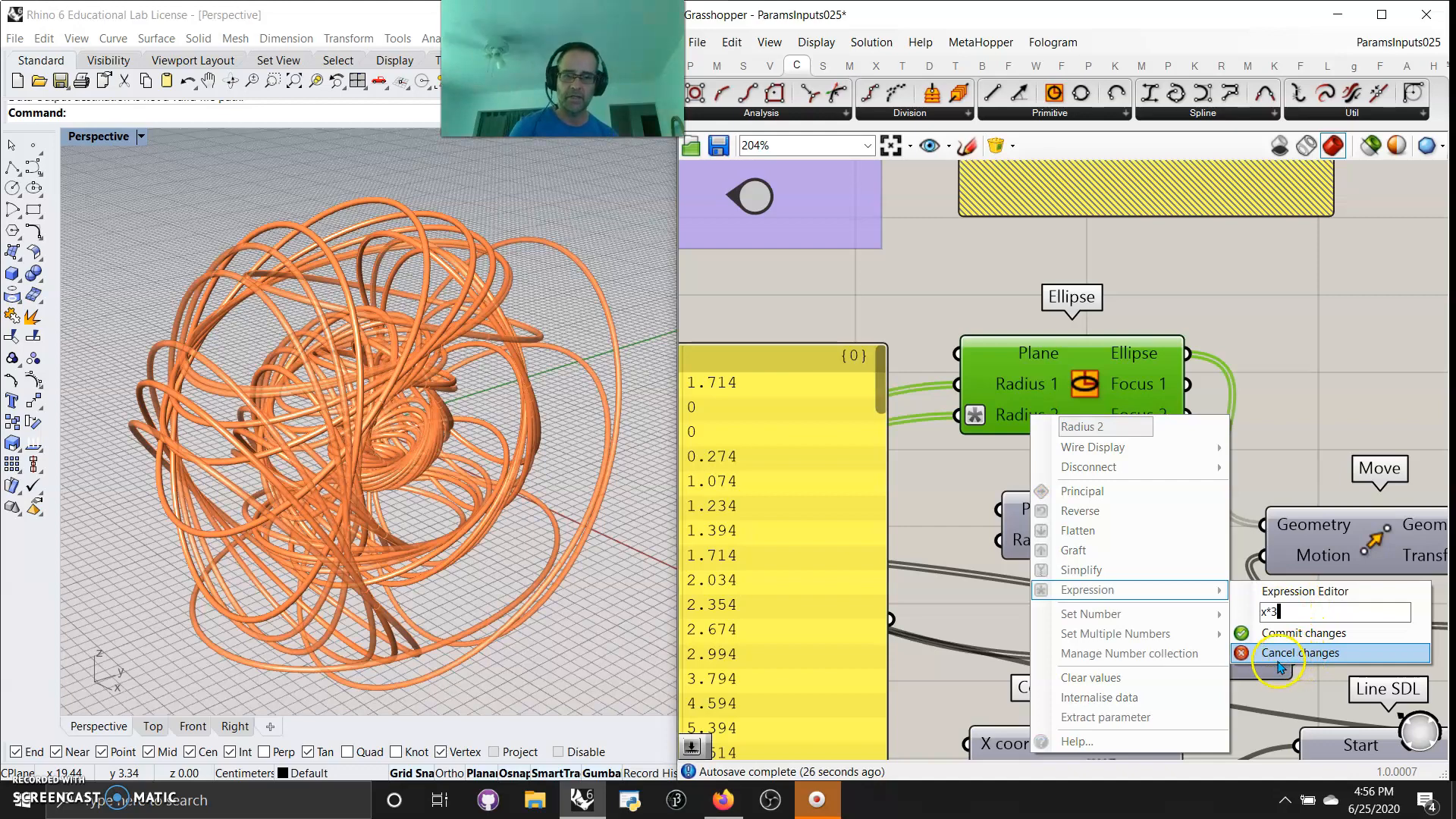
pyautogui.click(1283, 633)
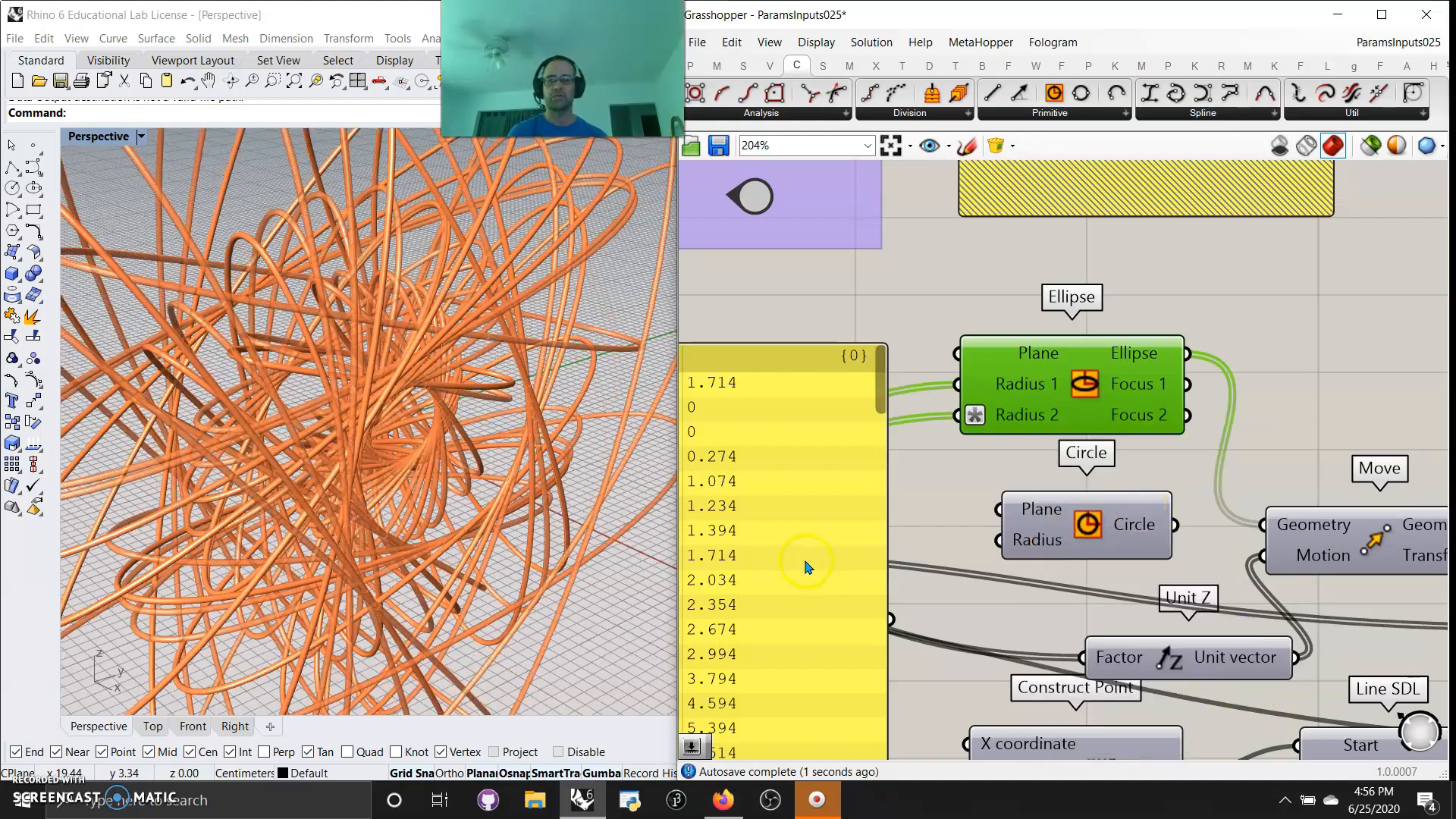
# Reduce the Number Slider feeding the Data Recorder to 0 and change its rounding to whole numbers
pyautogui.scroll(-8, 313, 517)
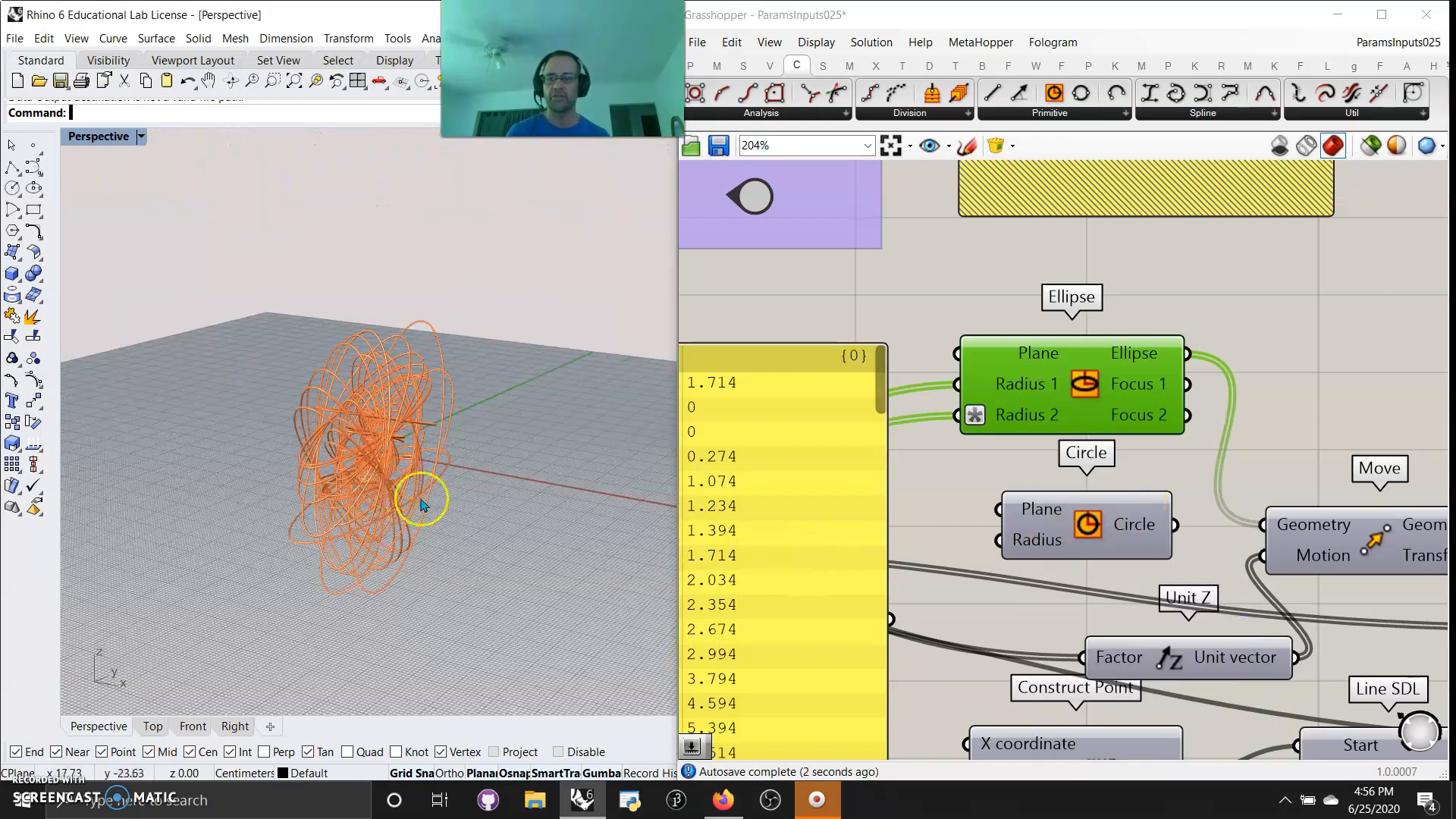
pyautogui.moveTo(422, 504); pyautogui.dragTo(315, 521, button='right')
pyautogui.moveTo(915, 503); pyautogui.dragTo(1205, 493, button='right')
pyautogui.moveTo(823, 499); pyautogui.dragTo(1163, 429, button='right')
pyautogui.moveTo(736, 485); pyautogui.dragTo(677, 486)
pyautogui.moveTo(728, 553); pyautogui.dragTo(838, 556, button='right')
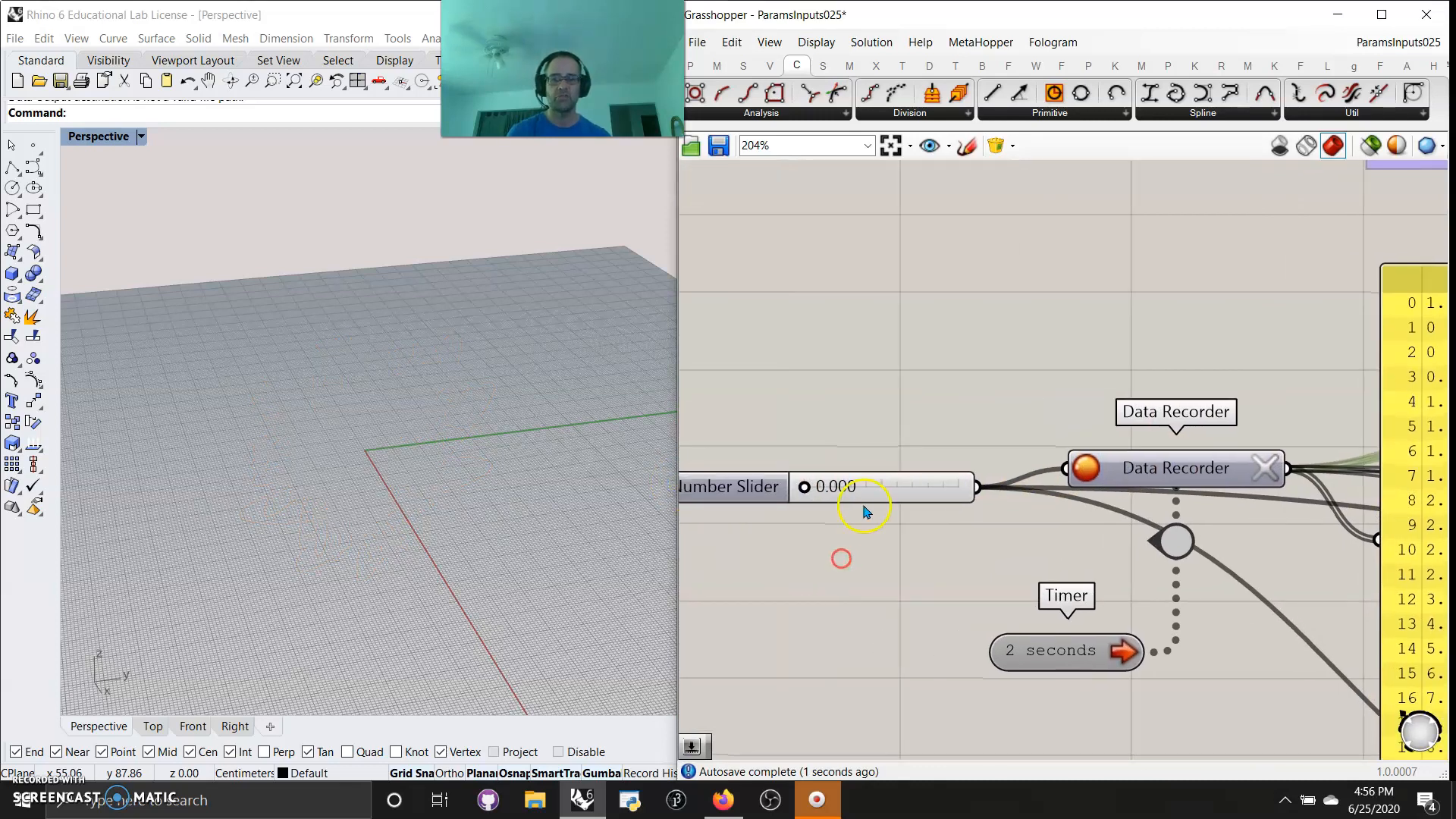
pyautogui.rightClick(866, 497)
pyautogui.click(913, 563)
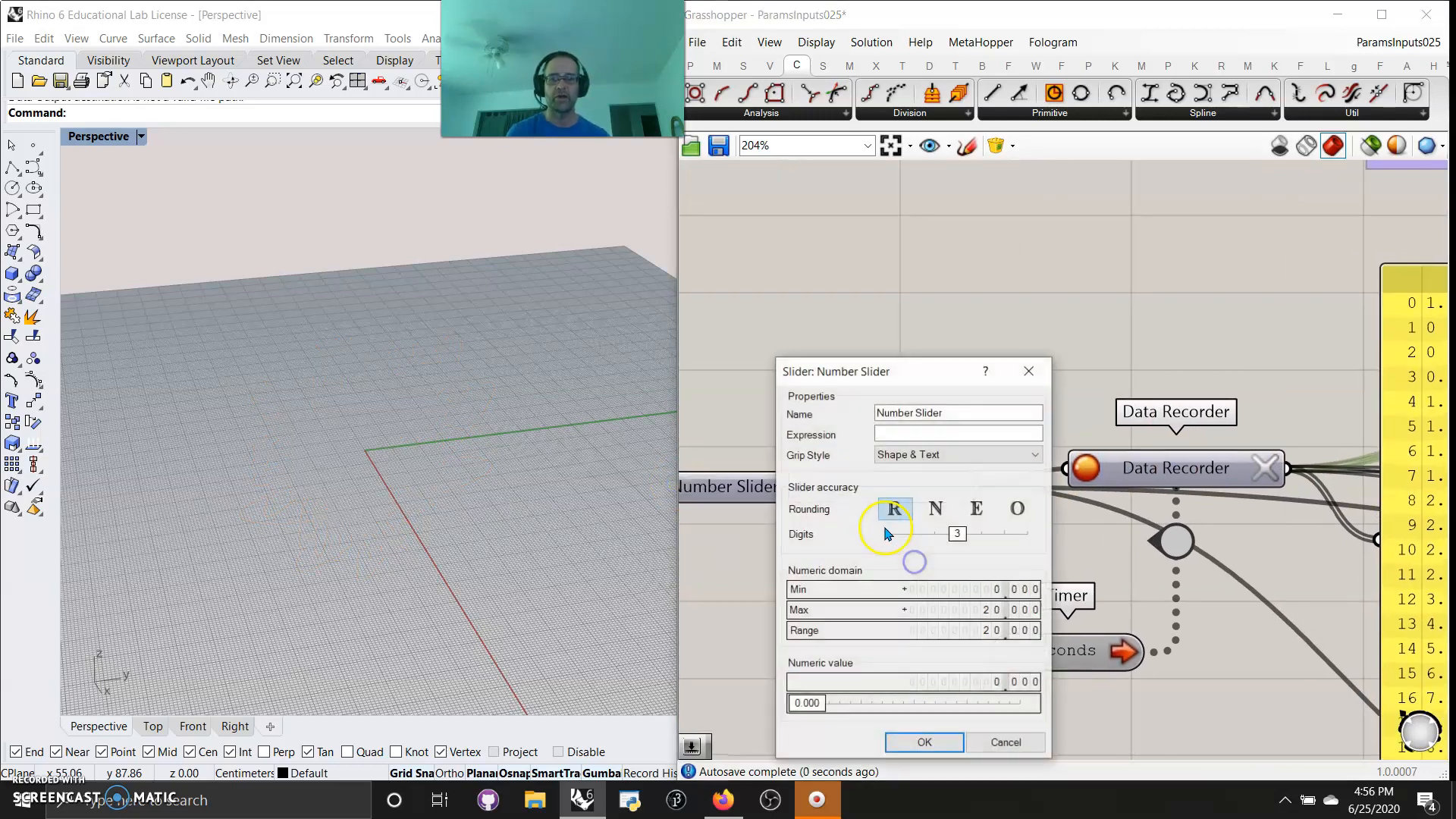
pyautogui.click(934, 506)
pyautogui.click(929, 741)
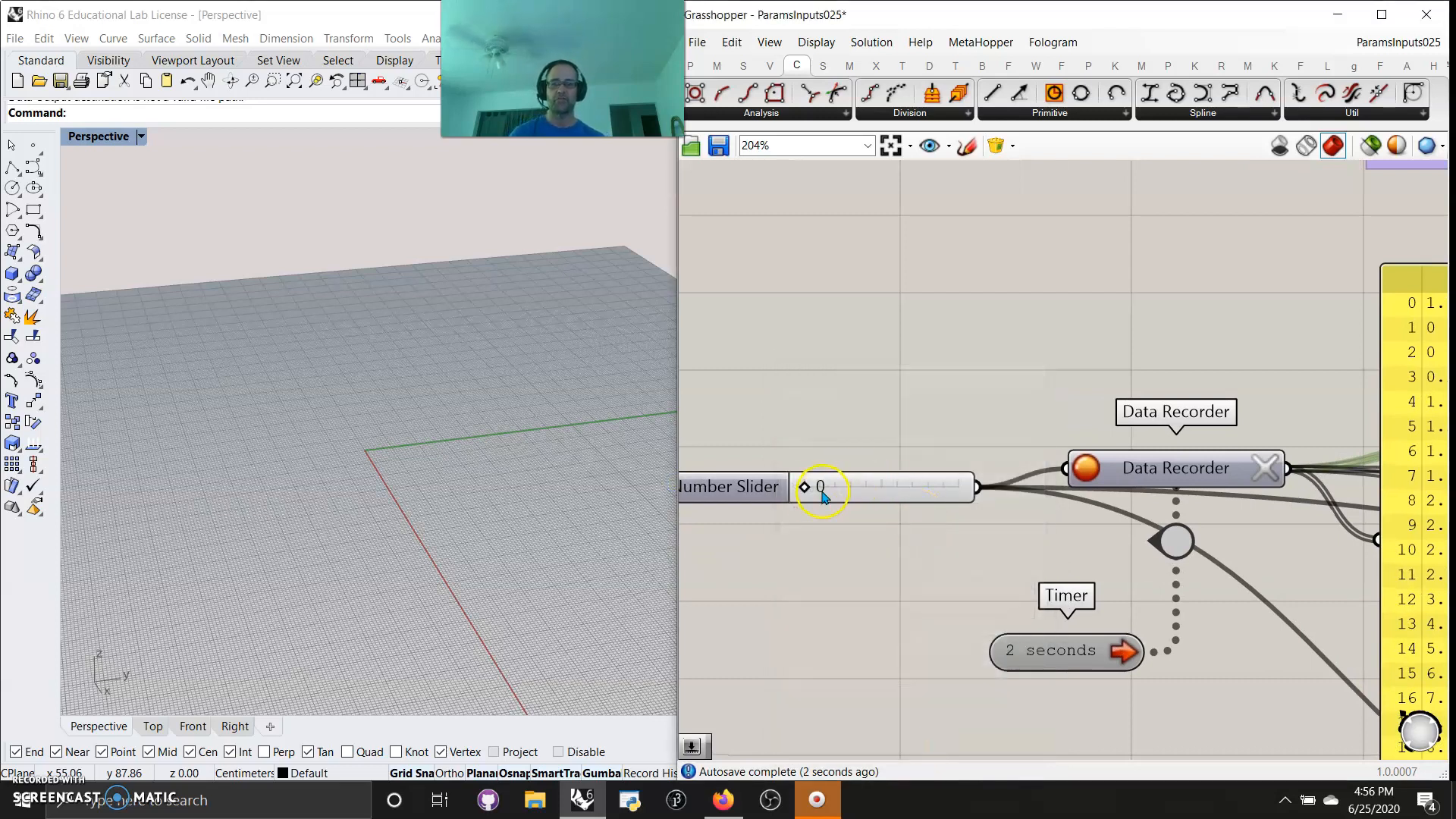
# Raise the Number Slider to 20 and inspect the pipe geometry up close
pyautogui.moveTo(883, 489); pyautogui.dragTo(970, 491)
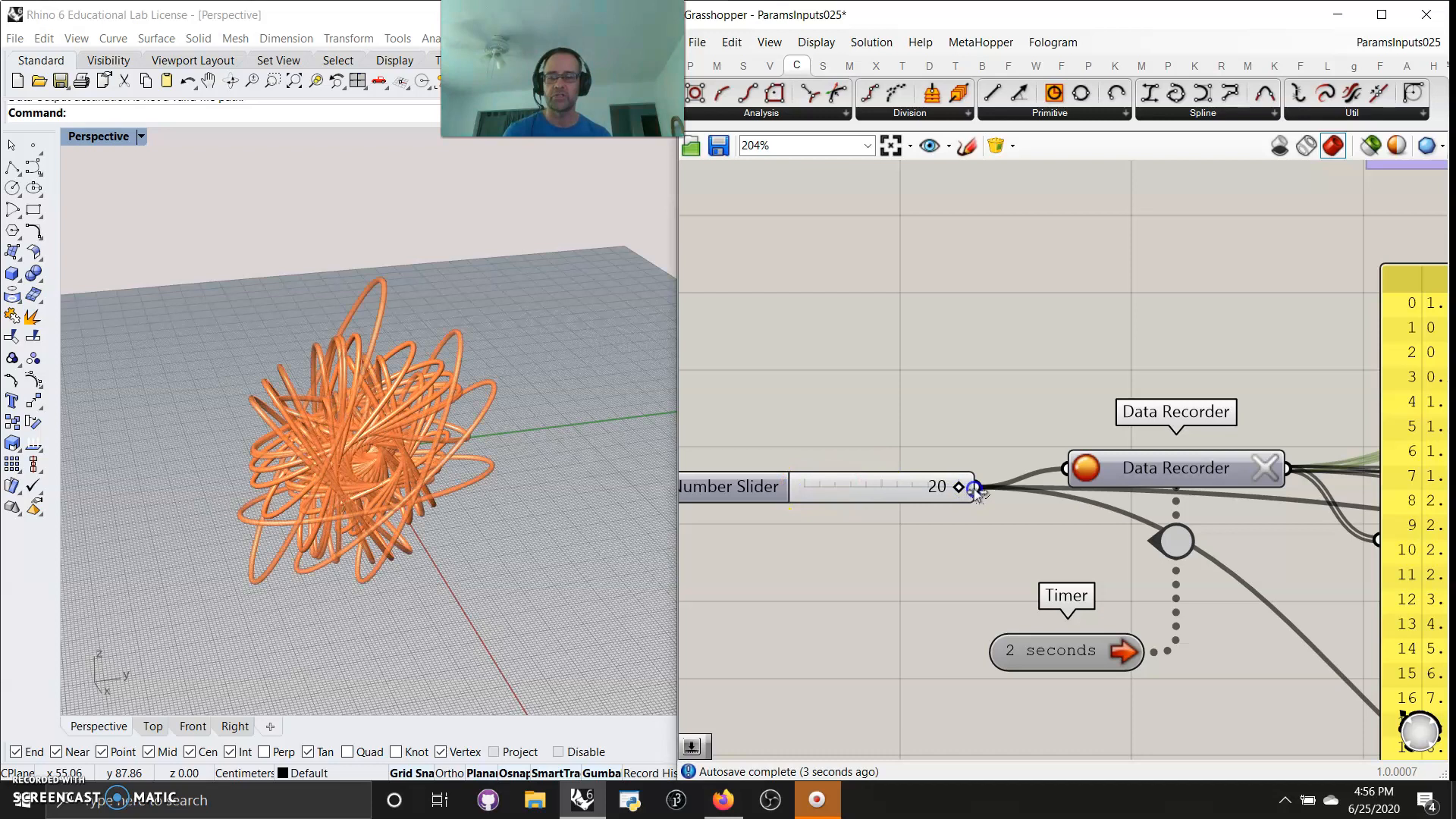
pyautogui.moveTo(909, 493); pyautogui.dragTo(989, 488)
pyautogui.moveTo(620, 537); pyautogui.dragTo(412, 506, button='right')
pyautogui.moveTo(504, 500); pyautogui.dragTo(342, 509, button='right')
pyautogui.scroll(14, 380, 478)
pyautogui.scroll(-8, 880, 372)
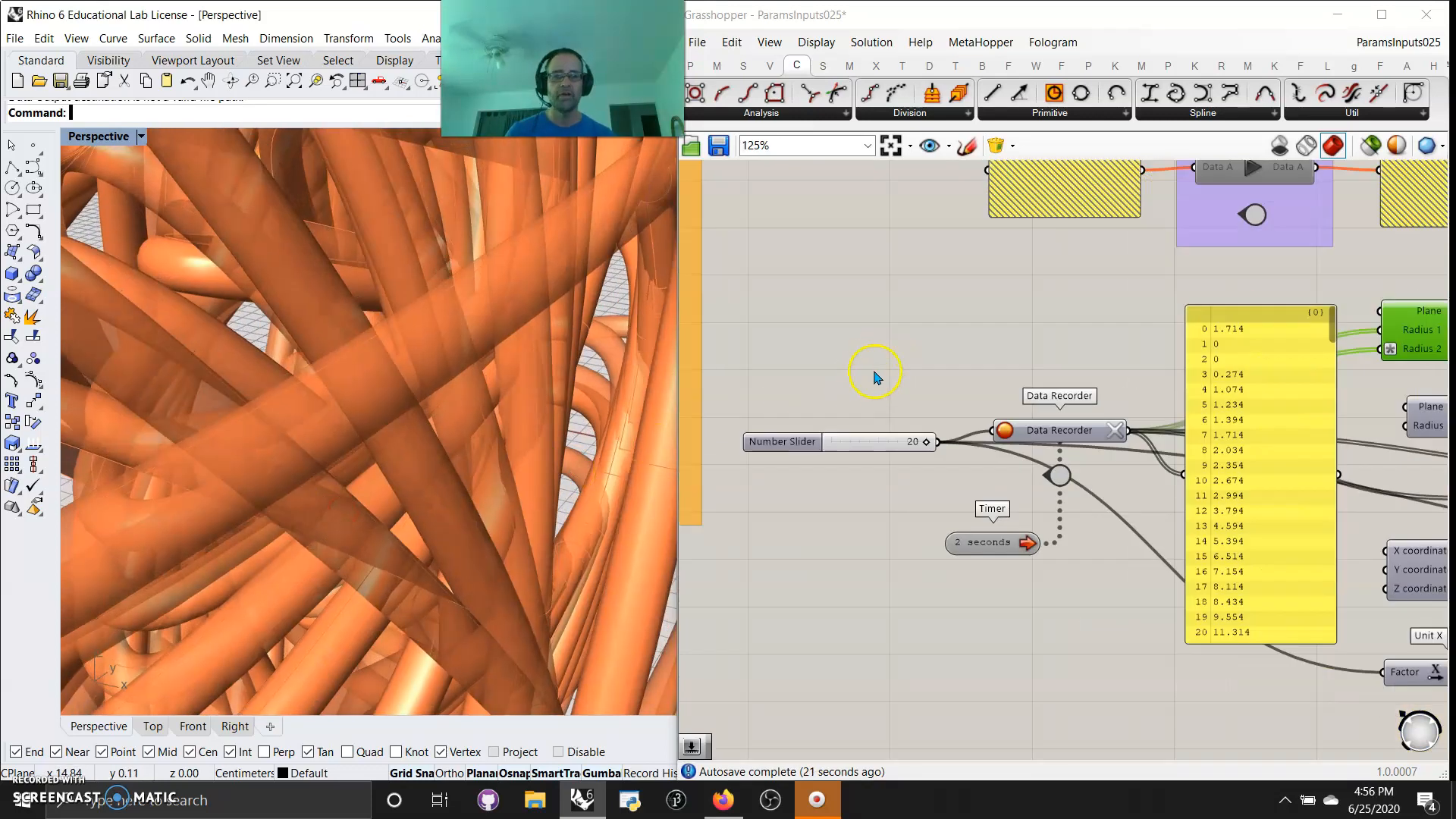
# Group all the Data Recorder example's components and colour the group cyan (R 2, G 243, B 255)
pyautogui.moveTo(1106, 452); pyautogui.dragTo(866, 371)
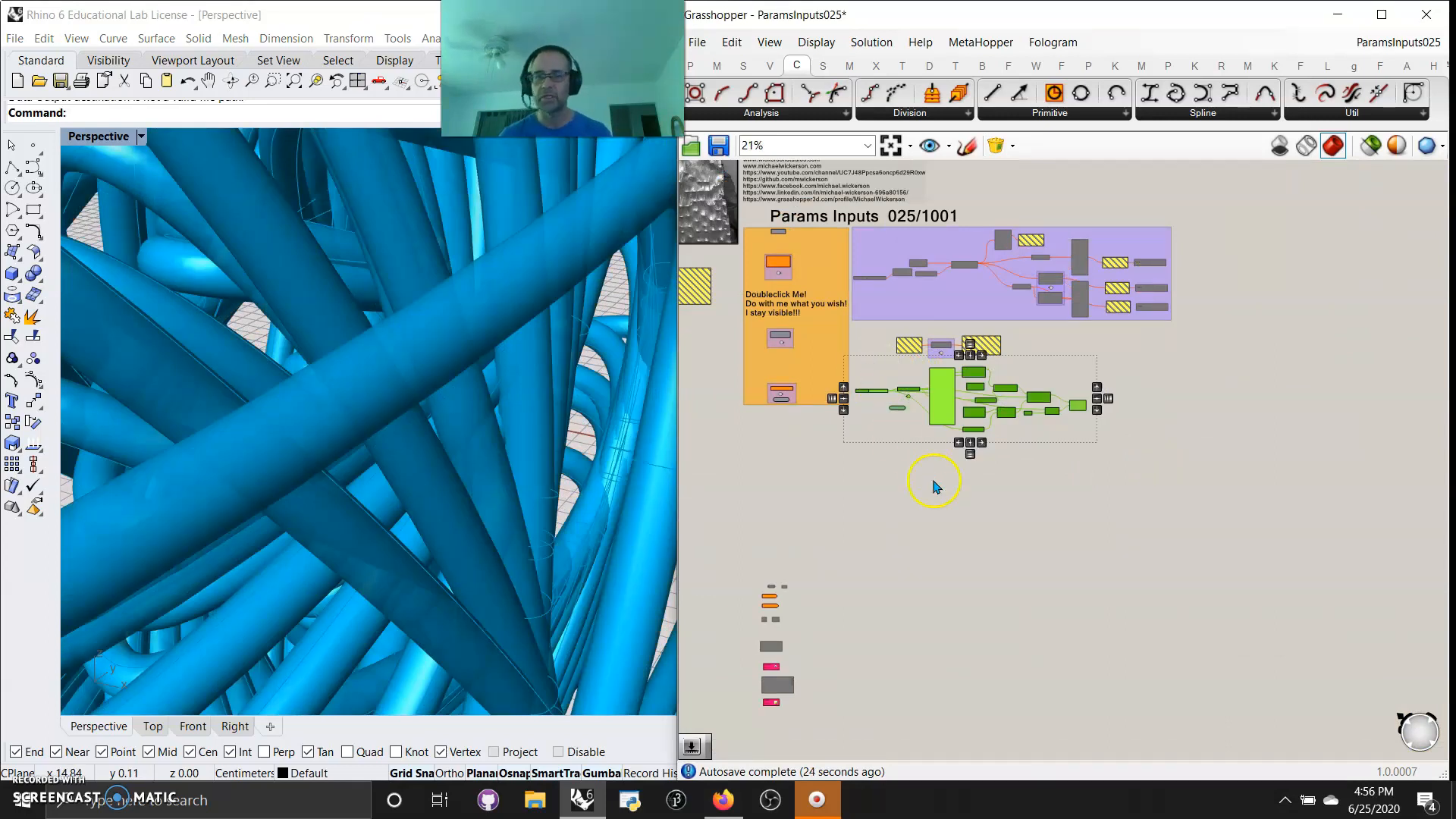
pyautogui.rightClick(1029, 516)
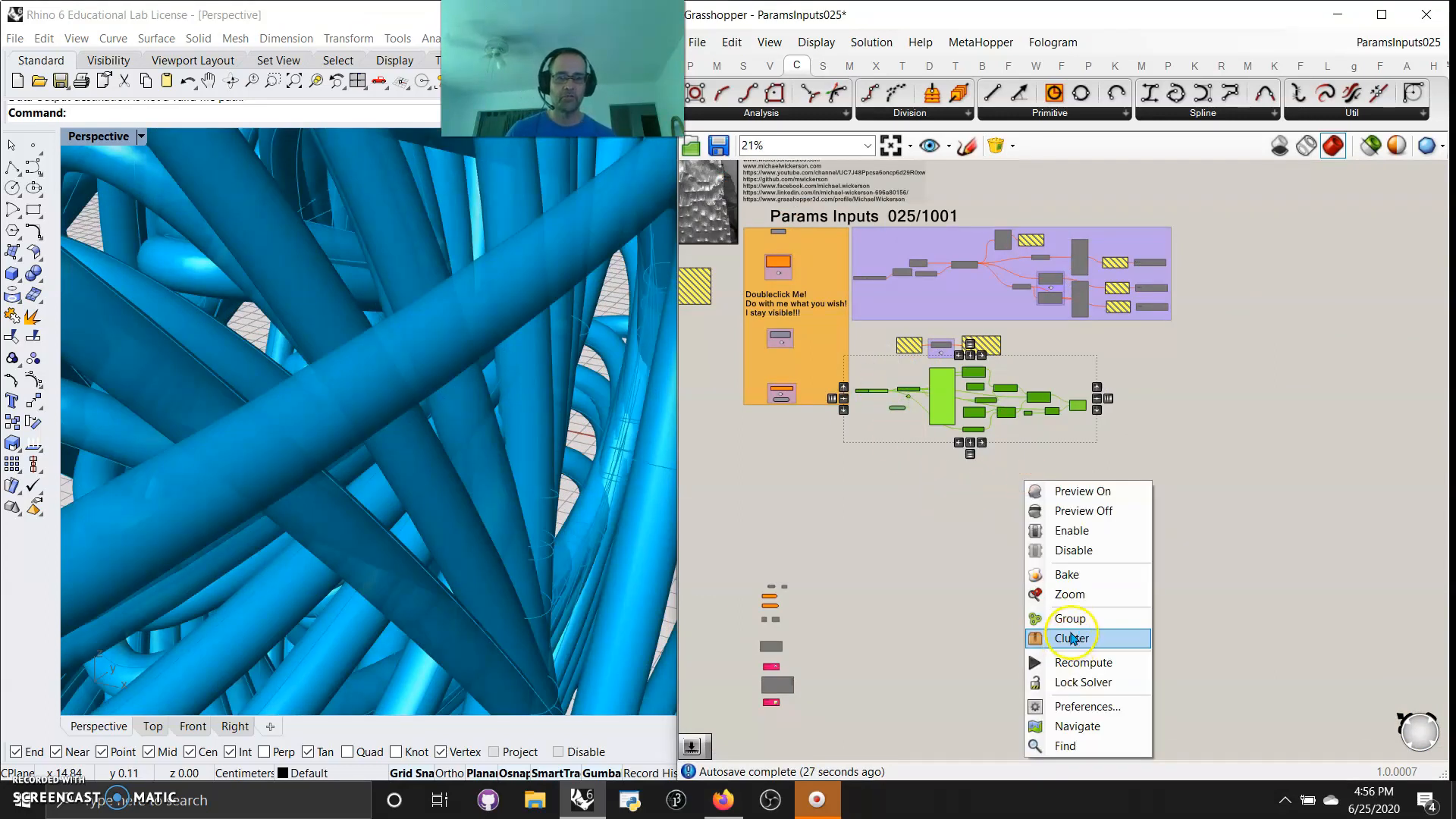
pyautogui.click(1074, 626)
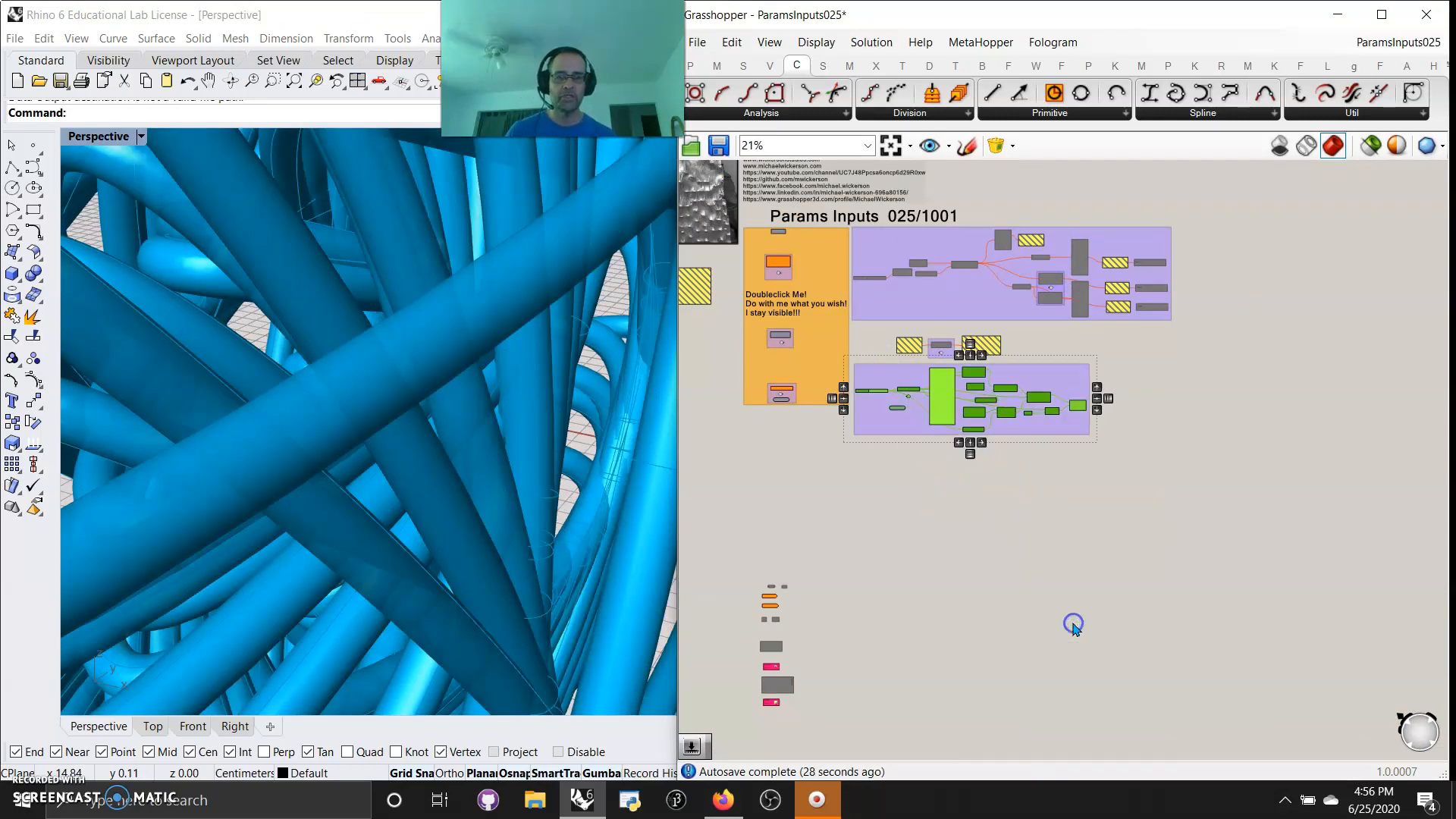
pyautogui.rightClick(1059, 430)
pyautogui.moveTo(1123, 620)
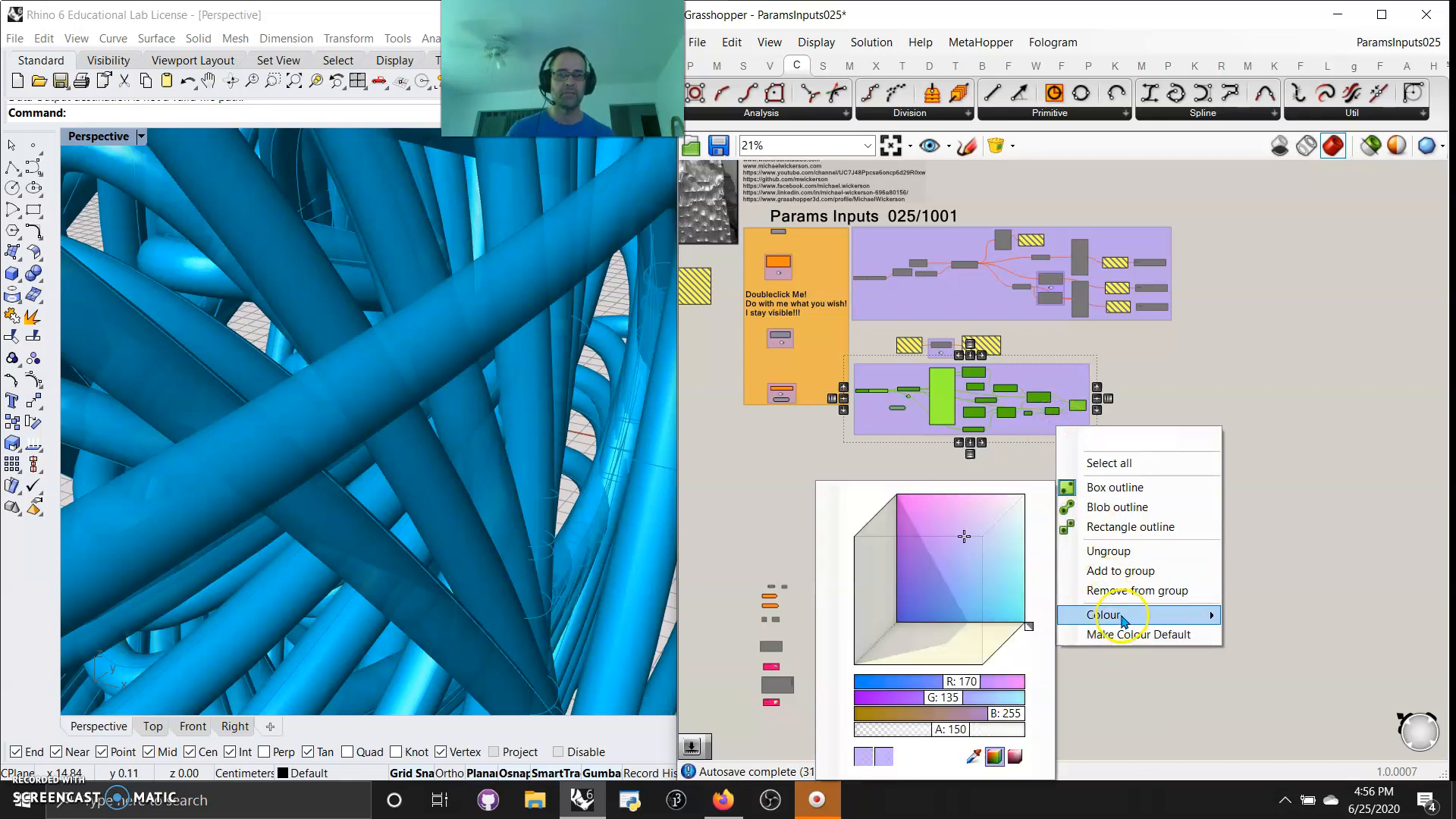
pyautogui.moveTo(1032, 623); pyautogui.dragTo(1021, 624)
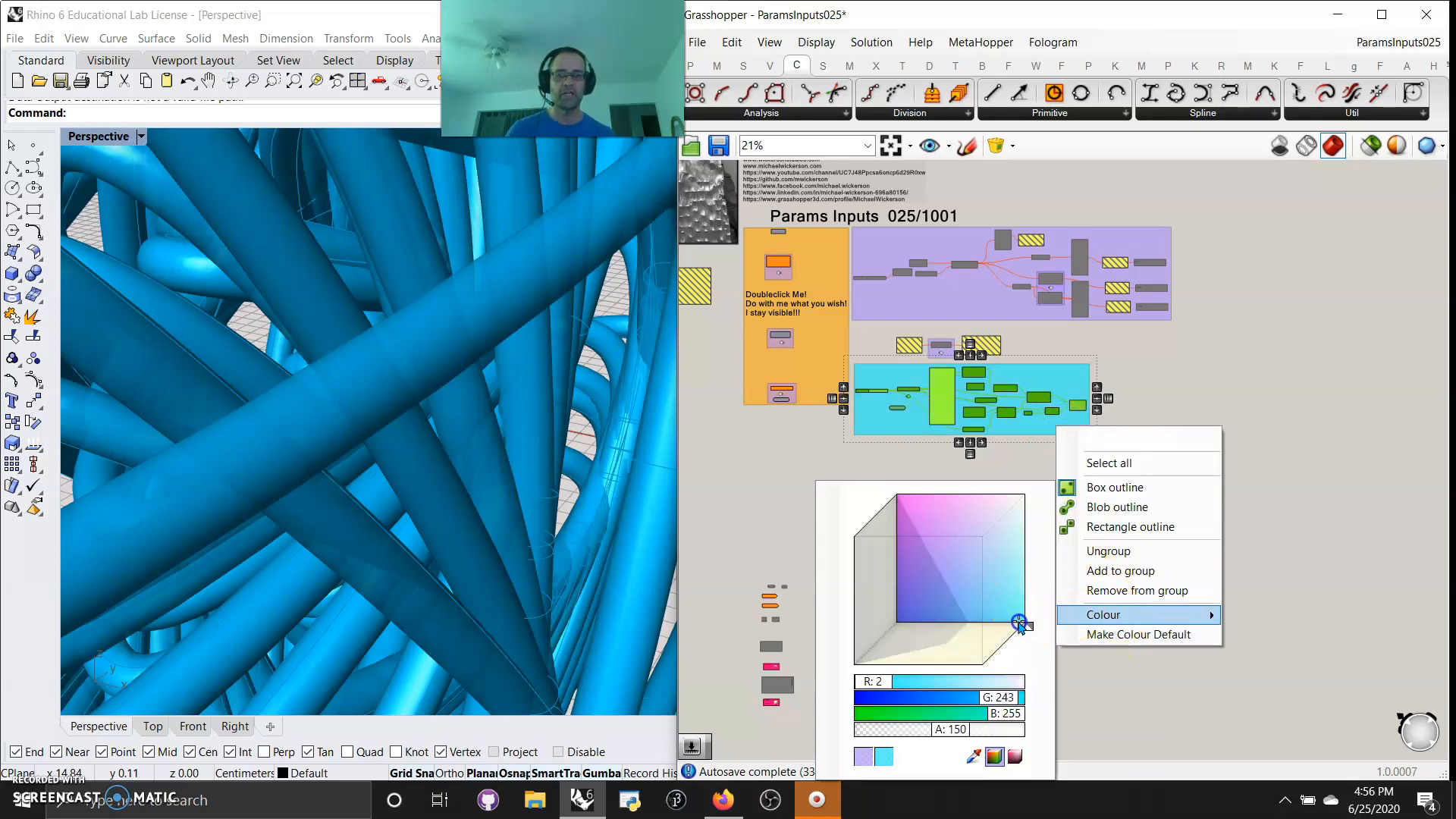
pyautogui.click(1400, 520)
# Add another Pipe component to the canvas just below the cyan group
pyautogui.scroll(4, 1086, 434)
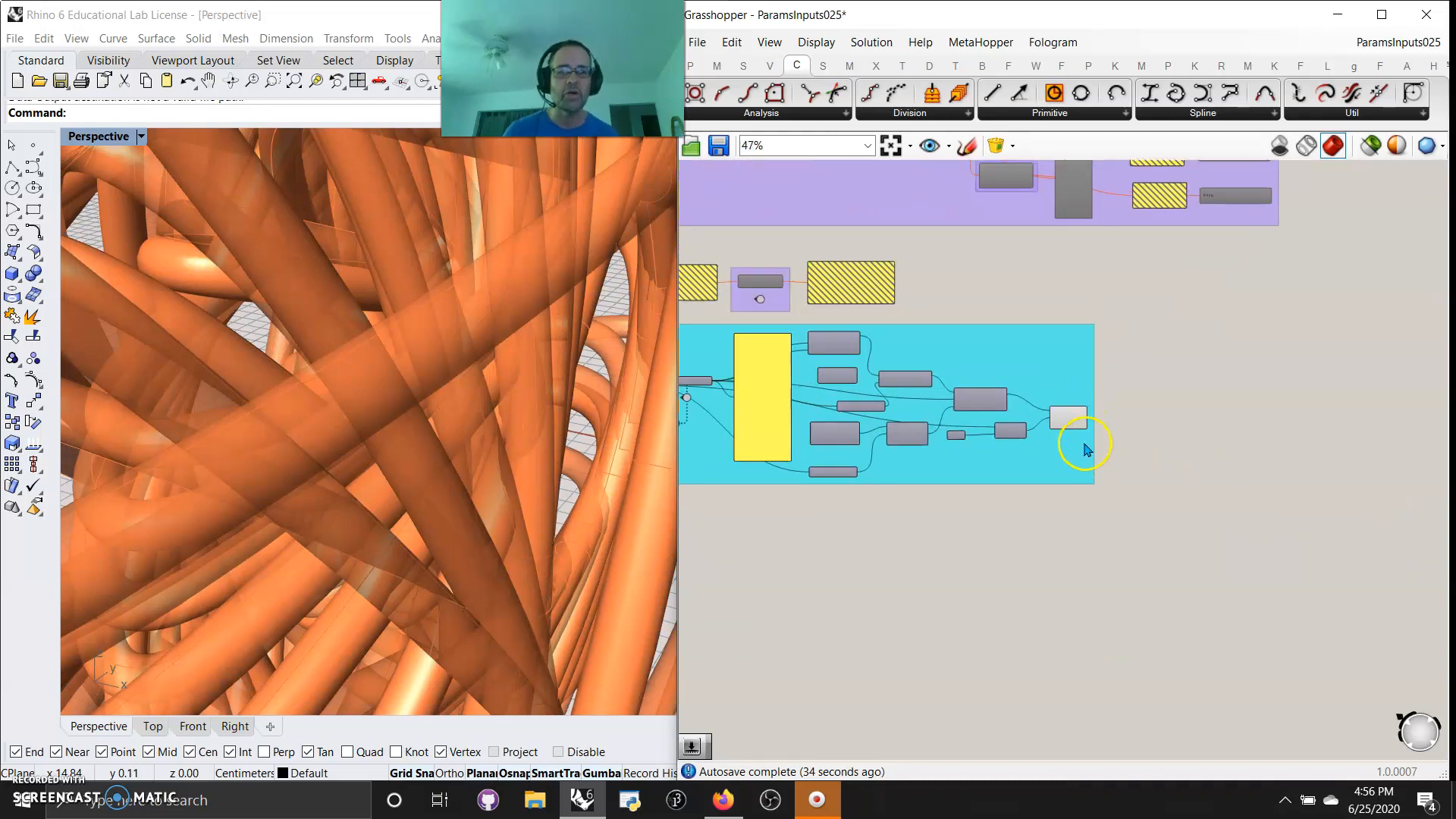
pyautogui.scroll(4, 1075, 445)
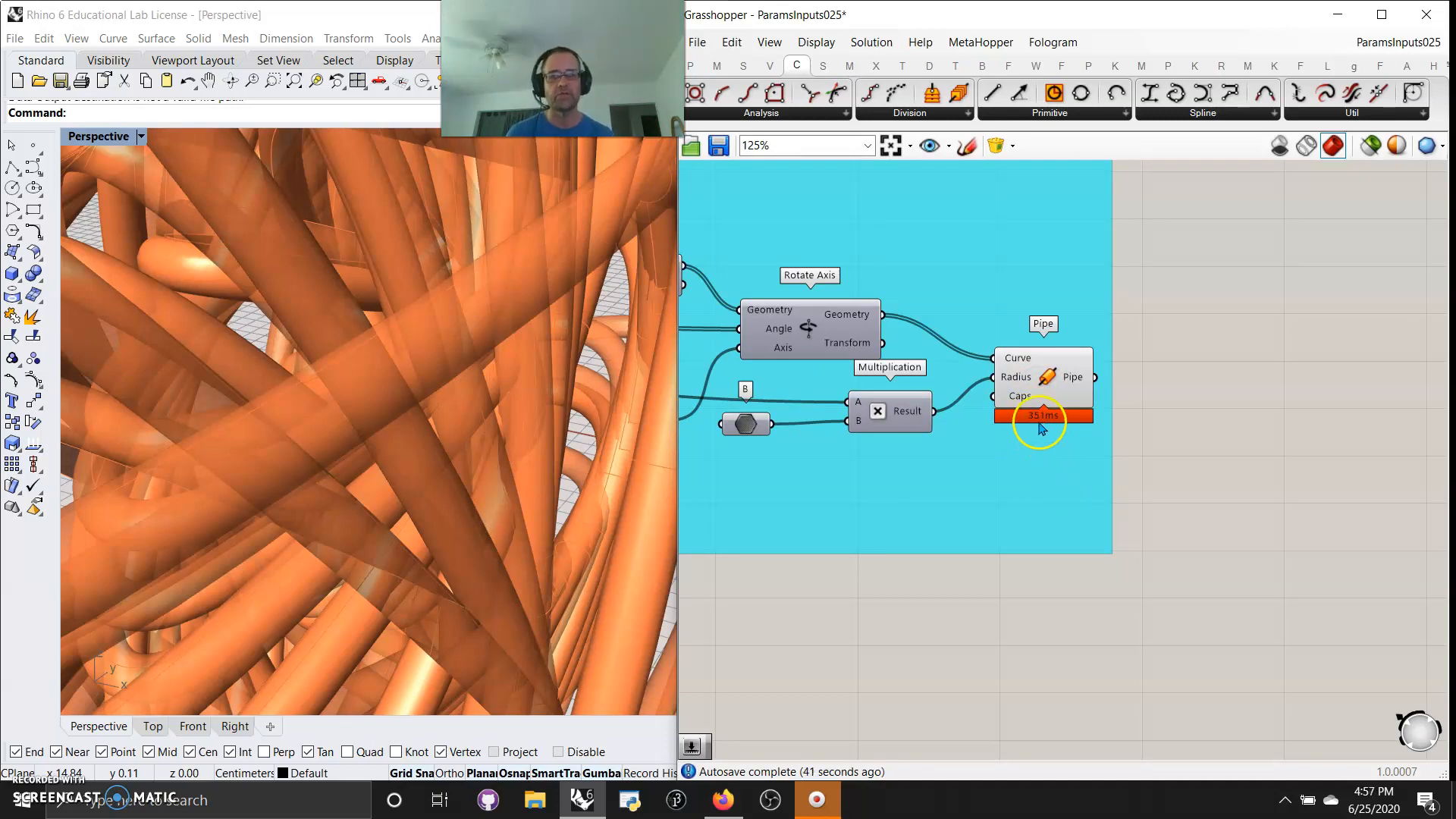
pyautogui.scroll(-3, 1049, 614)
pyautogui.moveTo(1144, 653); pyautogui.dragTo(1137, 634, button='right')
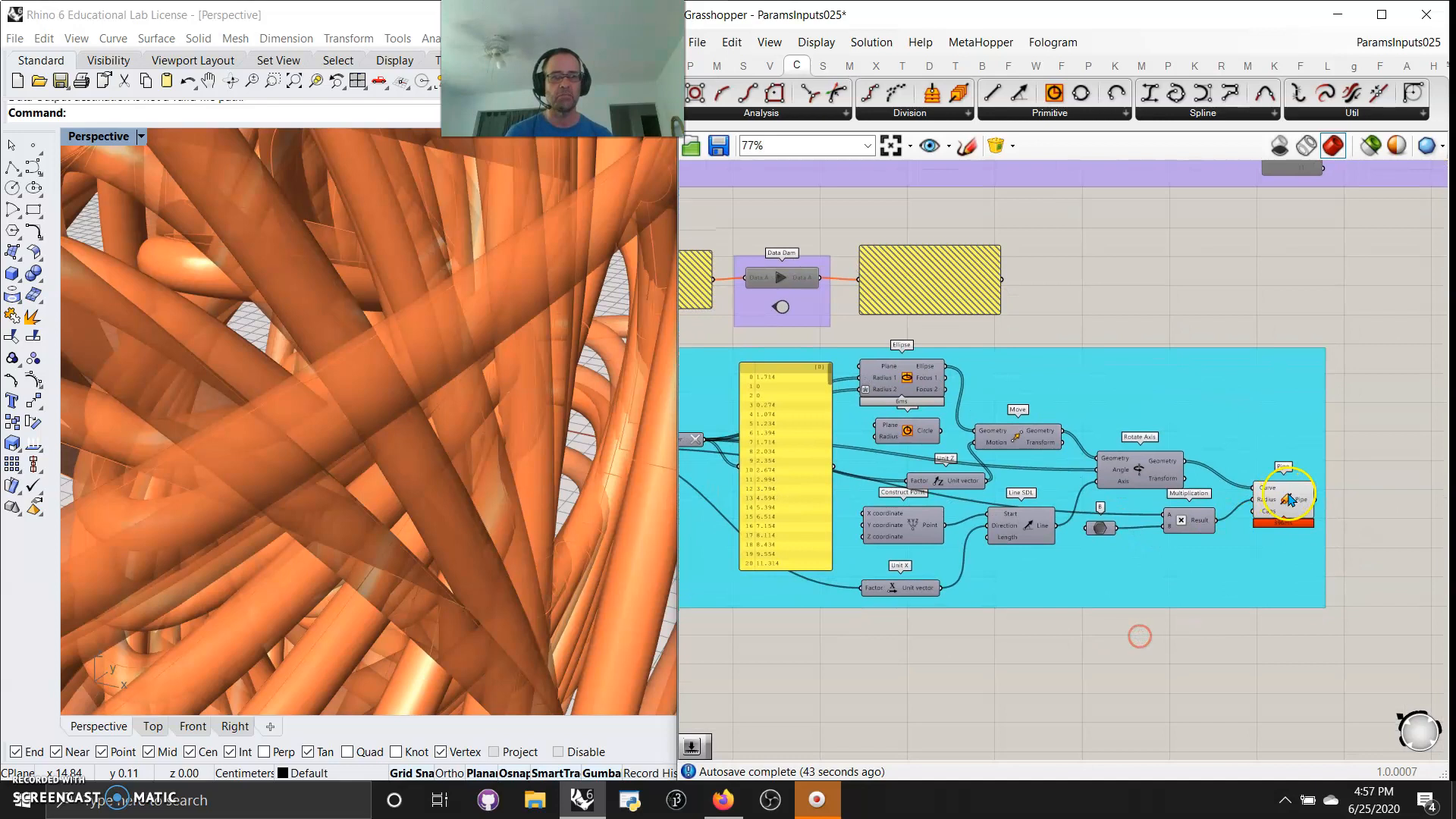
pyautogui.doubleClick(1281, 643)
pyautogui.write('mes')
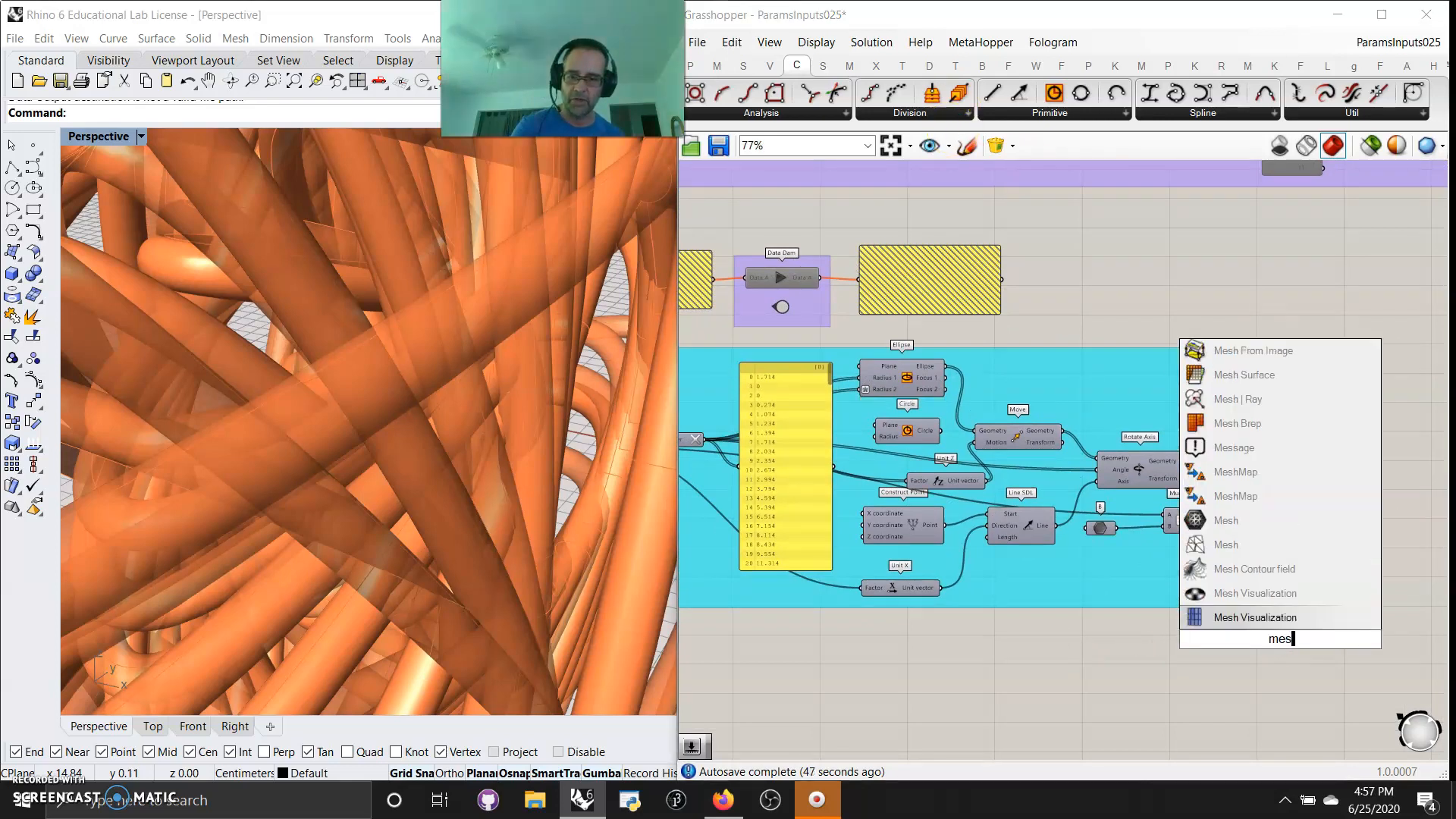
pyautogui.write('s ')
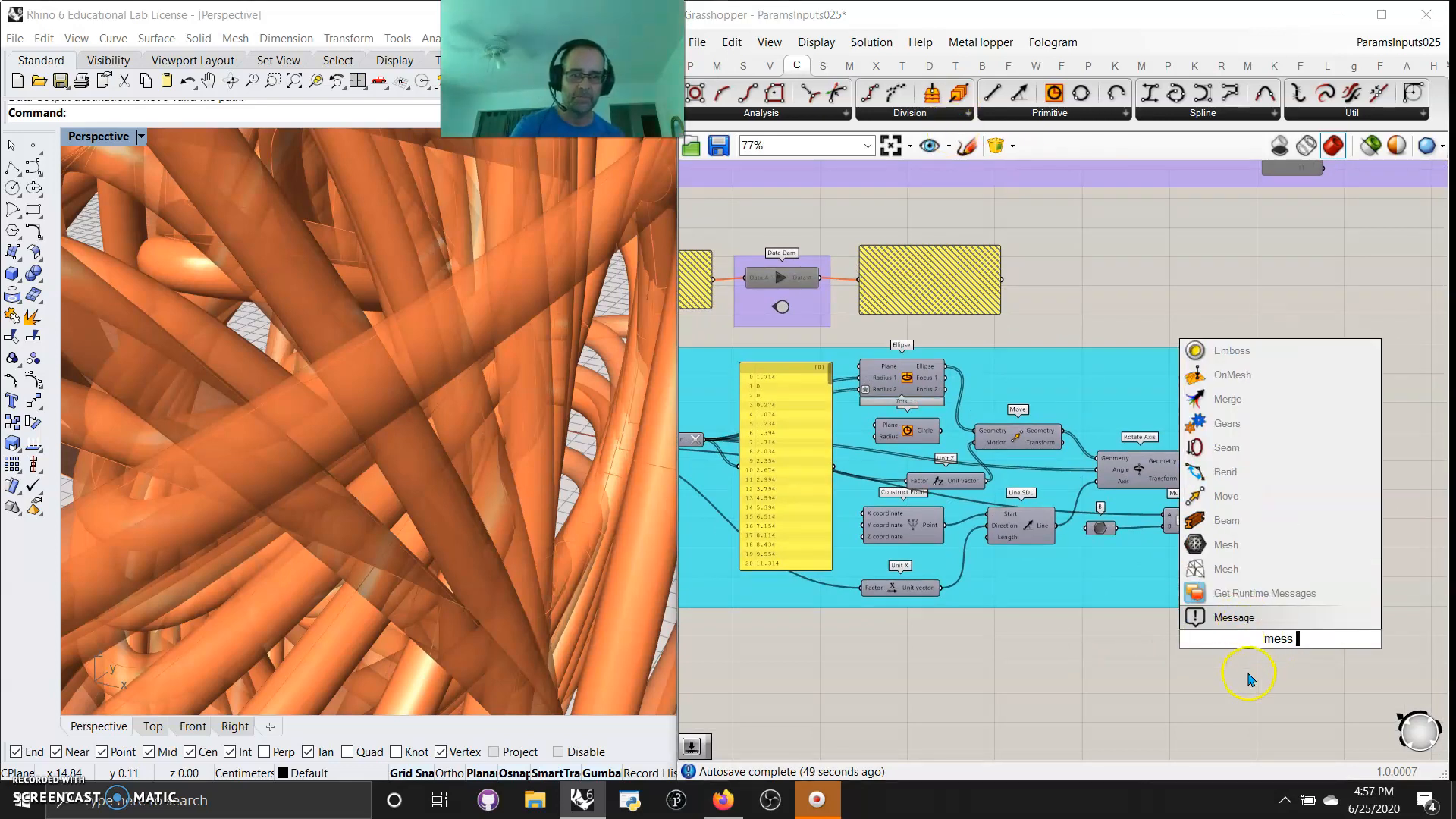
pyautogui.write('pip')
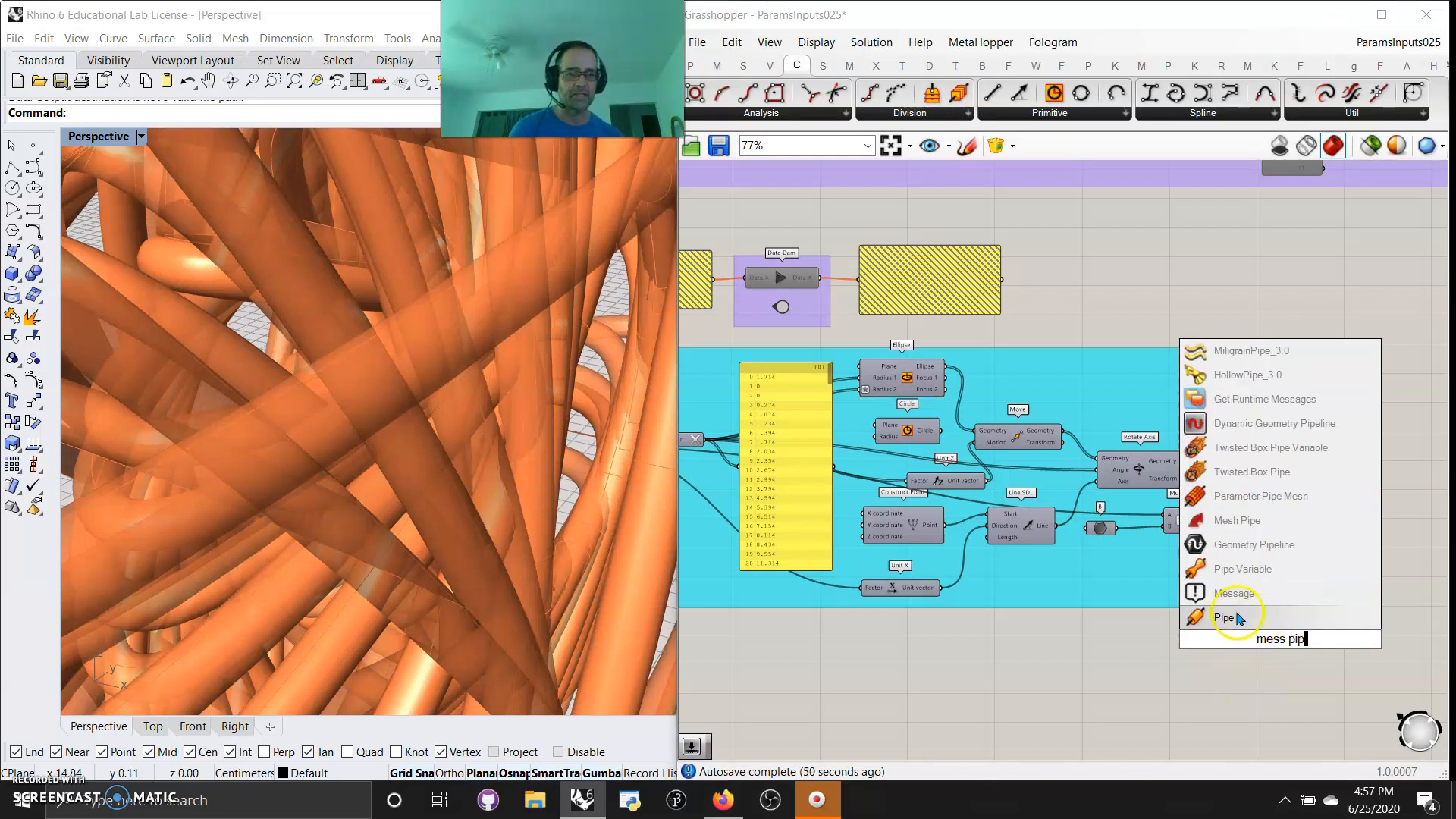
pyautogui.click(1223, 618)
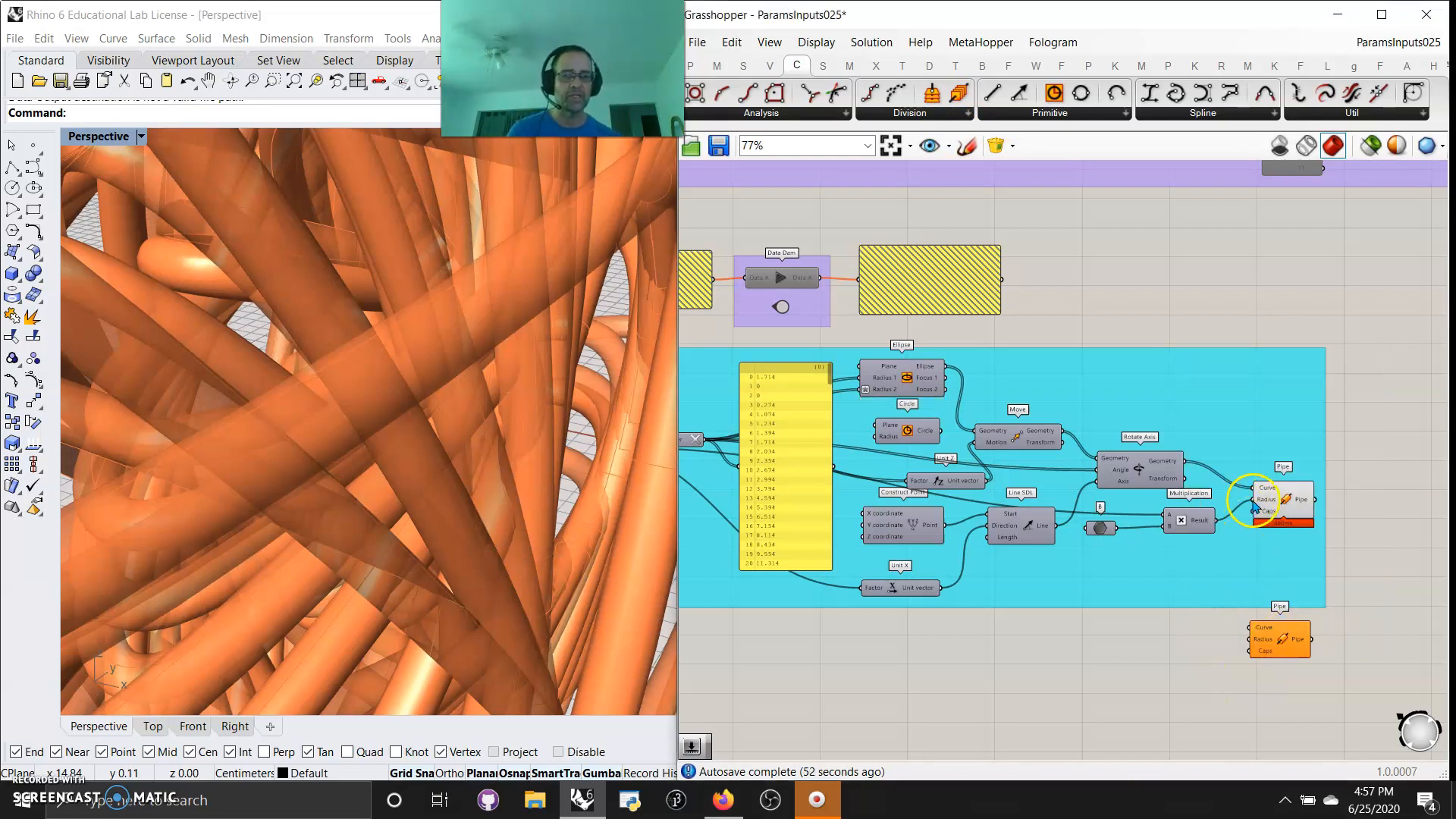
# Transfer the original Pipe's Radius and Curve wires to the new Pipe and position the new one beneath the original
pyautogui.moveTo(1220, 575); pyautogui.dragTo(1255, 639)
pyautogui.moveTo(1184, 461); pyautogui.dragTo(1282, 649)
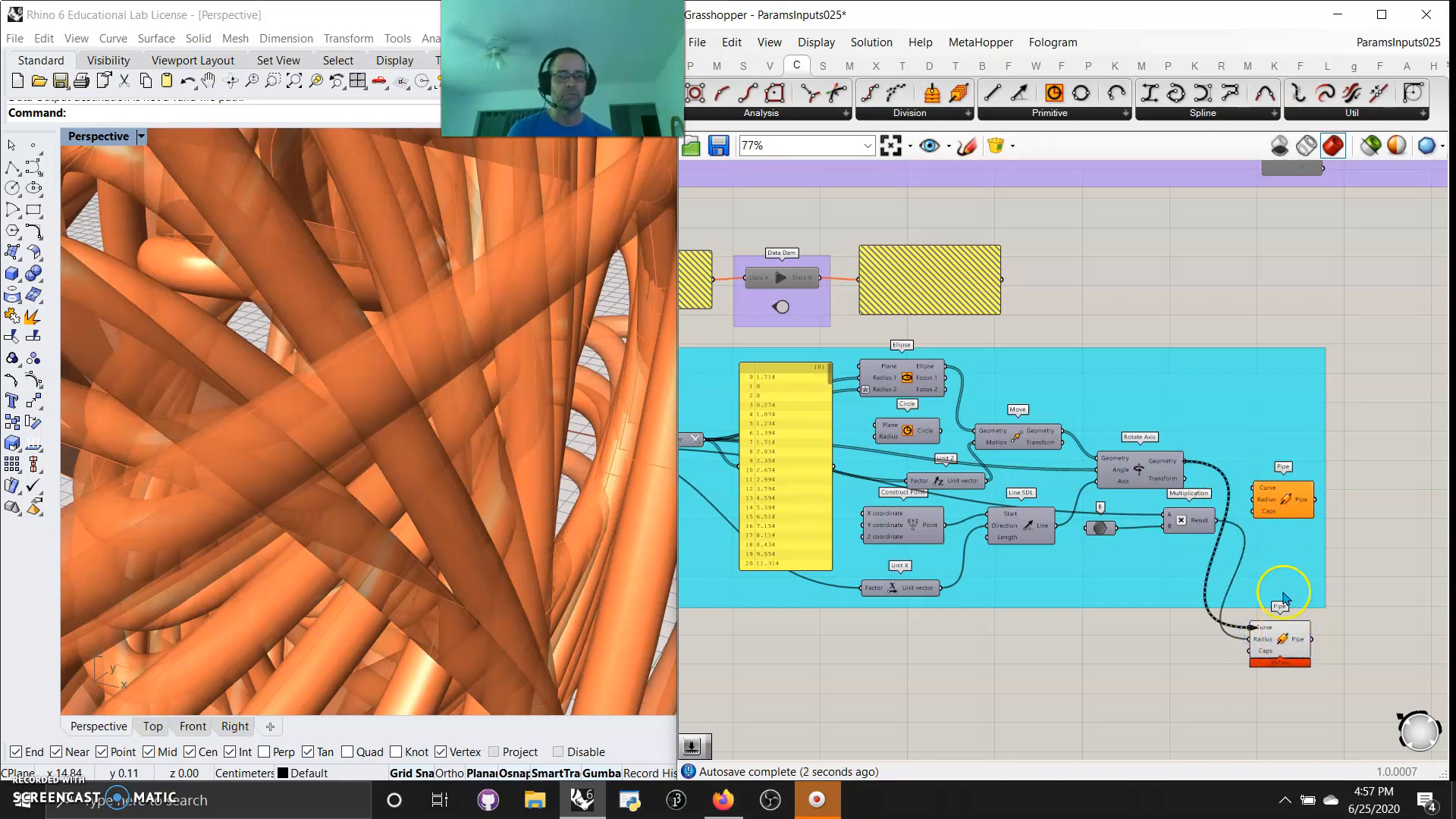
pyautogui.click(1281, 637)
pyautogui.scroll(5, 1314, 623)
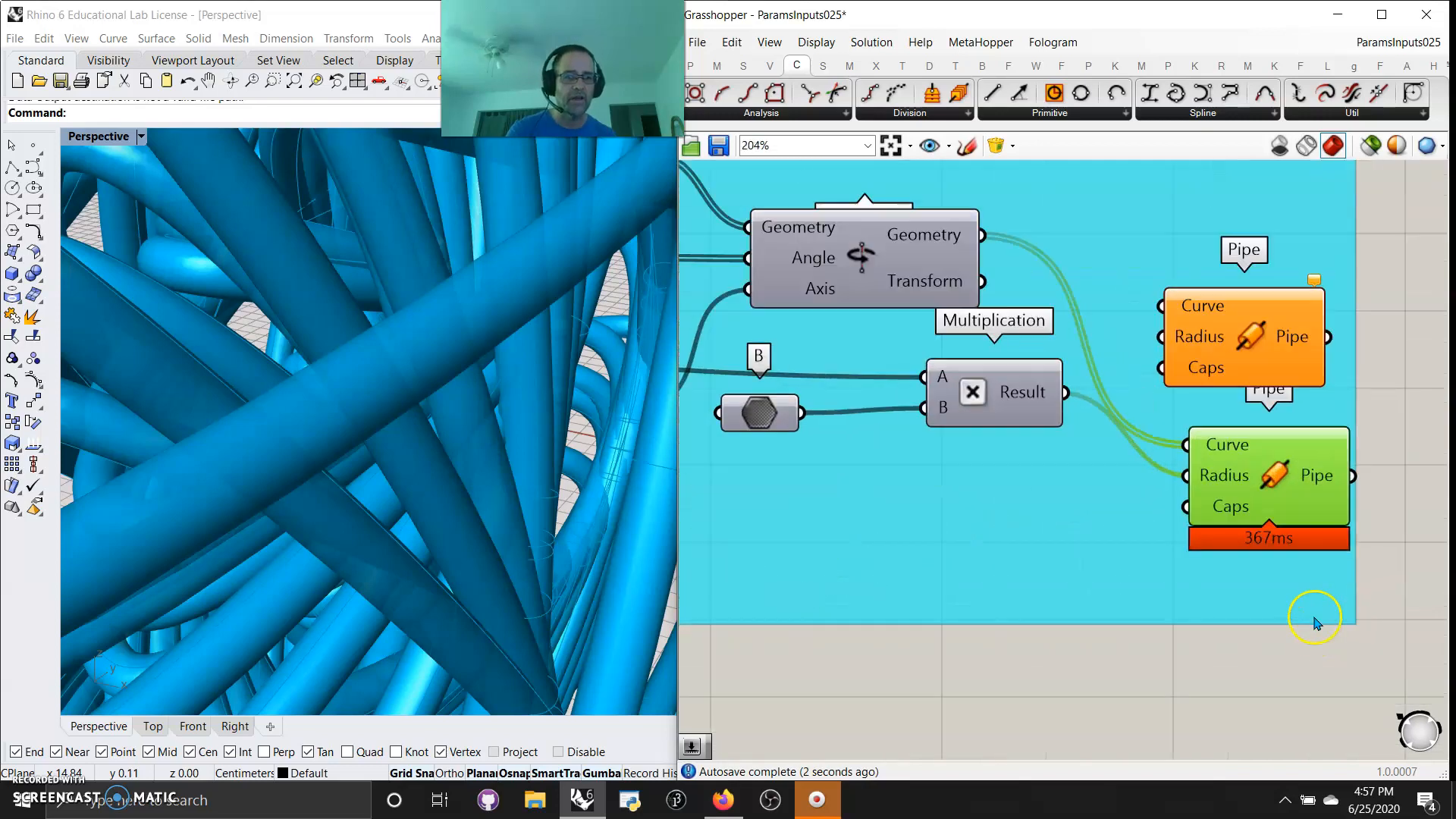
pyautogui.scroll(-2, 1279, 399)
pyautogui.click(1277, 301)
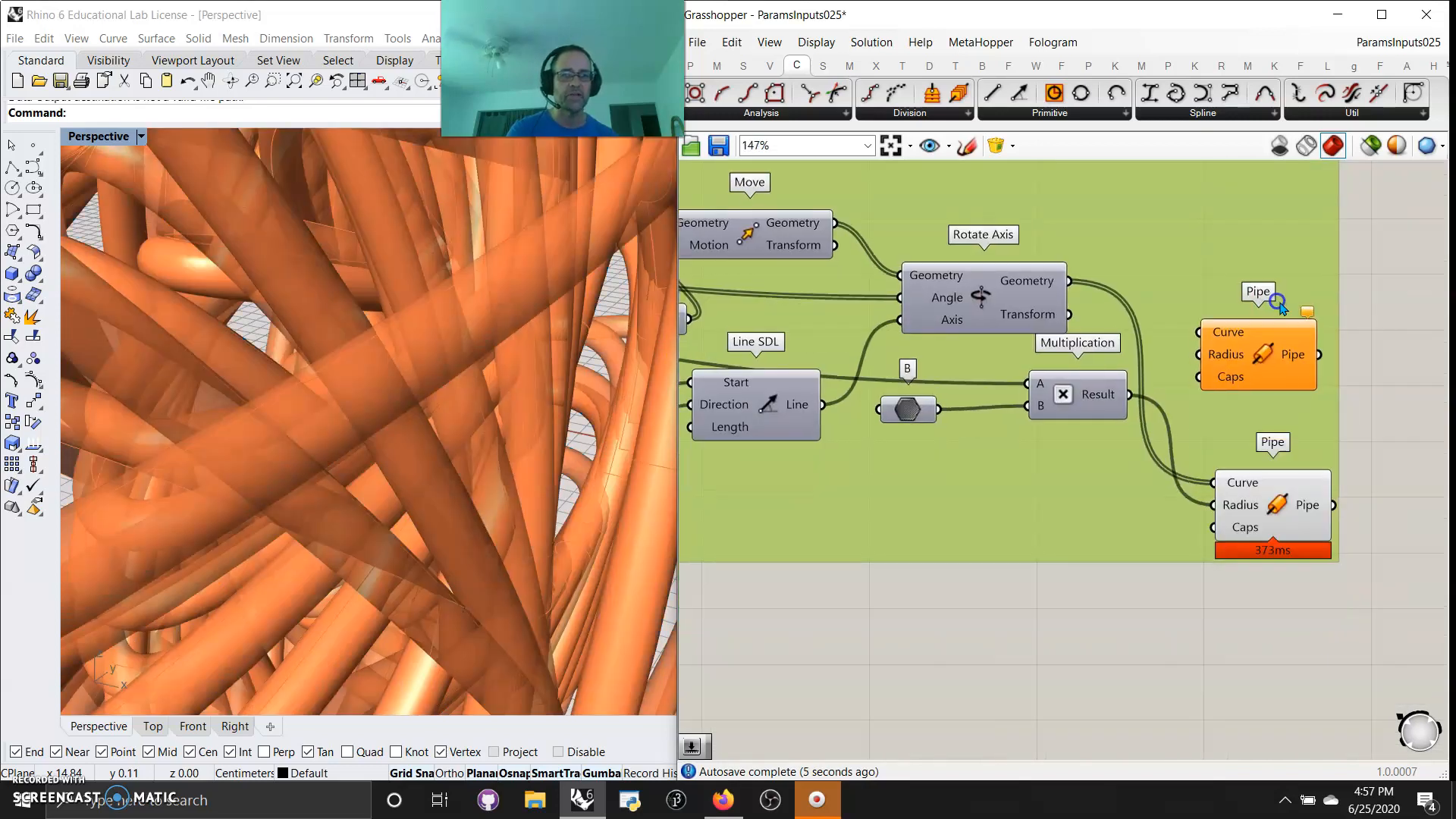
pyautogui.moveTo(1284, 475); pyautogui.dragTo(1266, 460)
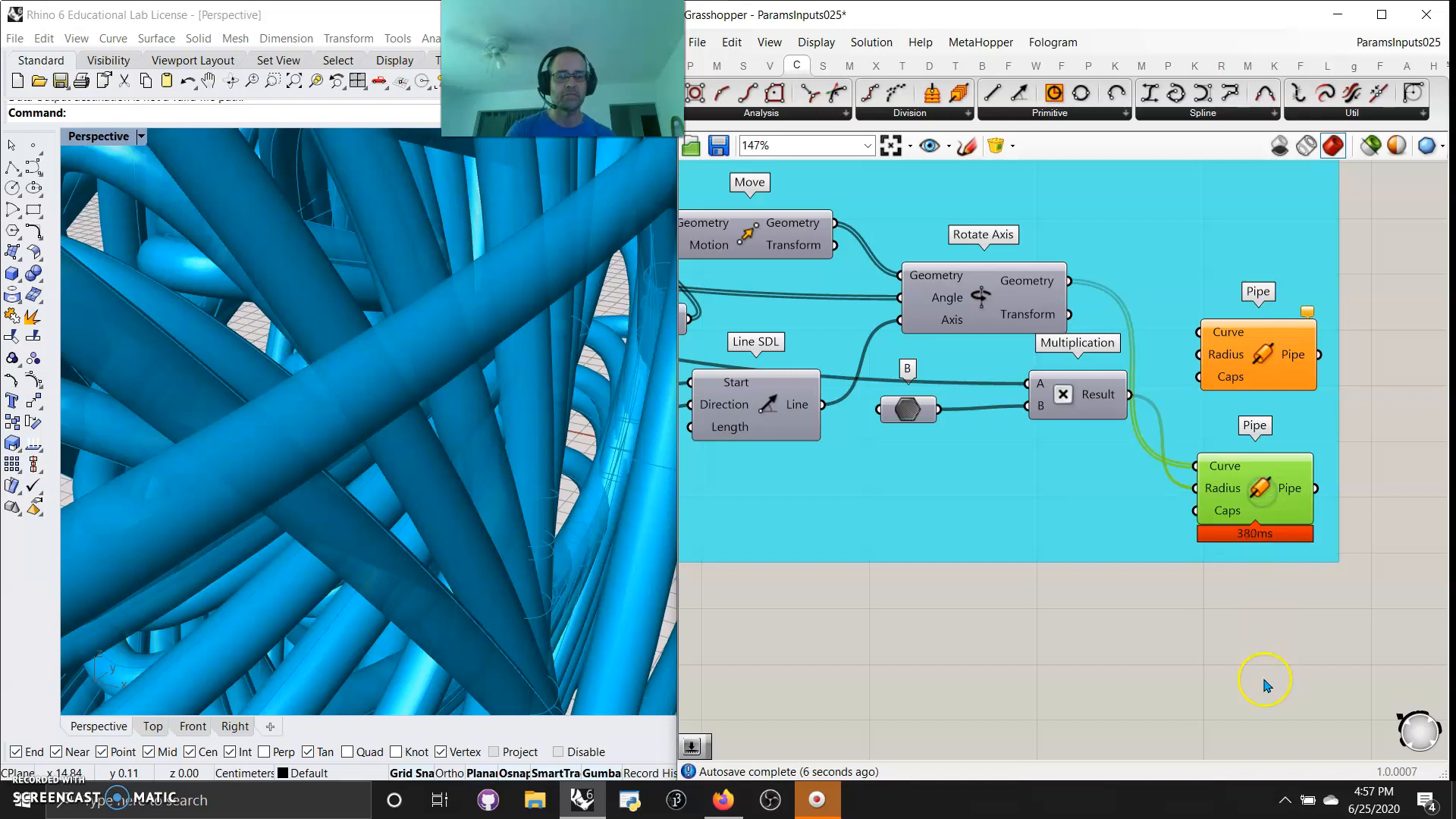
# Find the Mesh Pipe component and place it on the canvas below the two Pipe components
pyautogui.doubleClick(1246, 668)
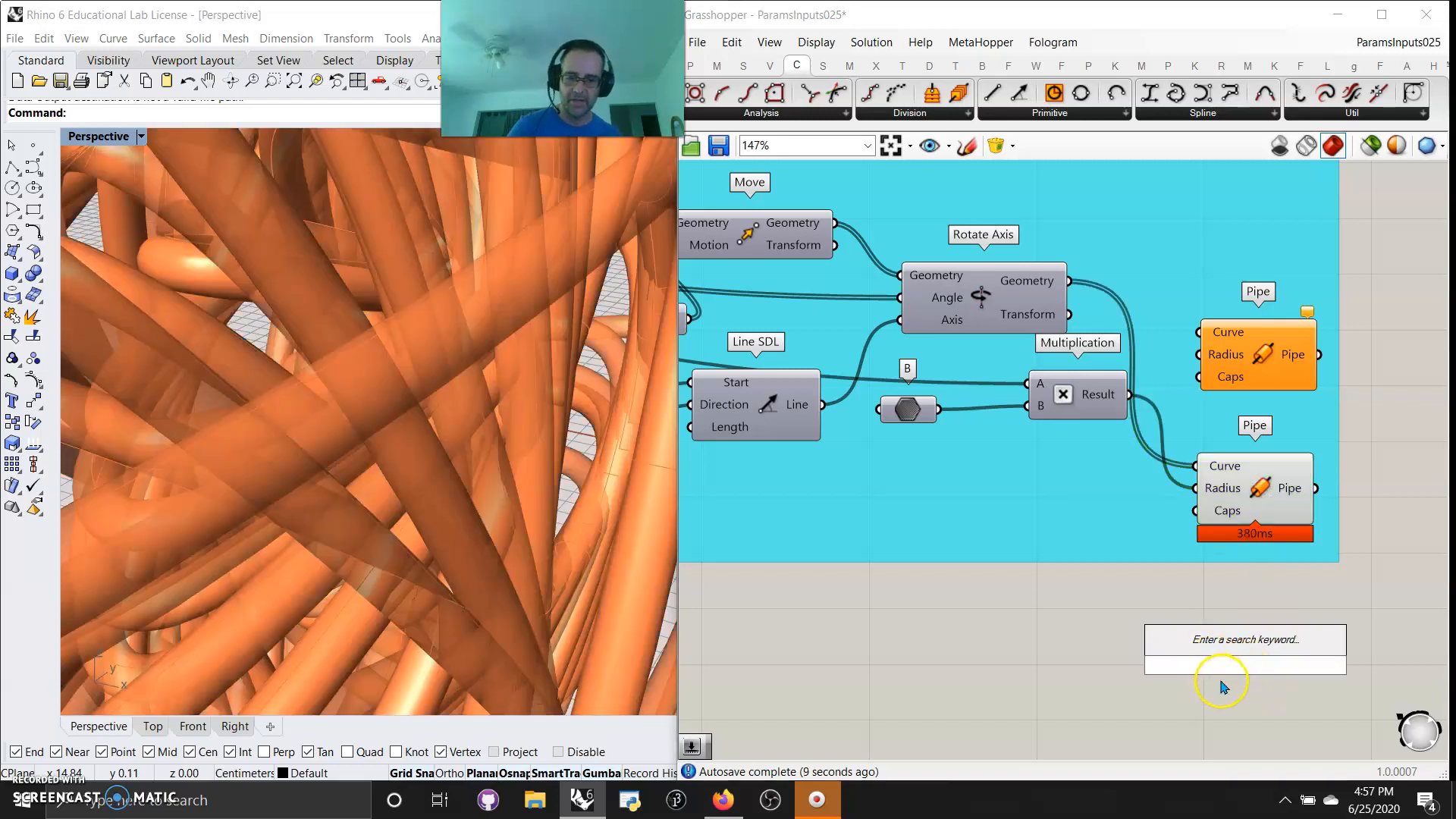
pyautogui.write('mesh')
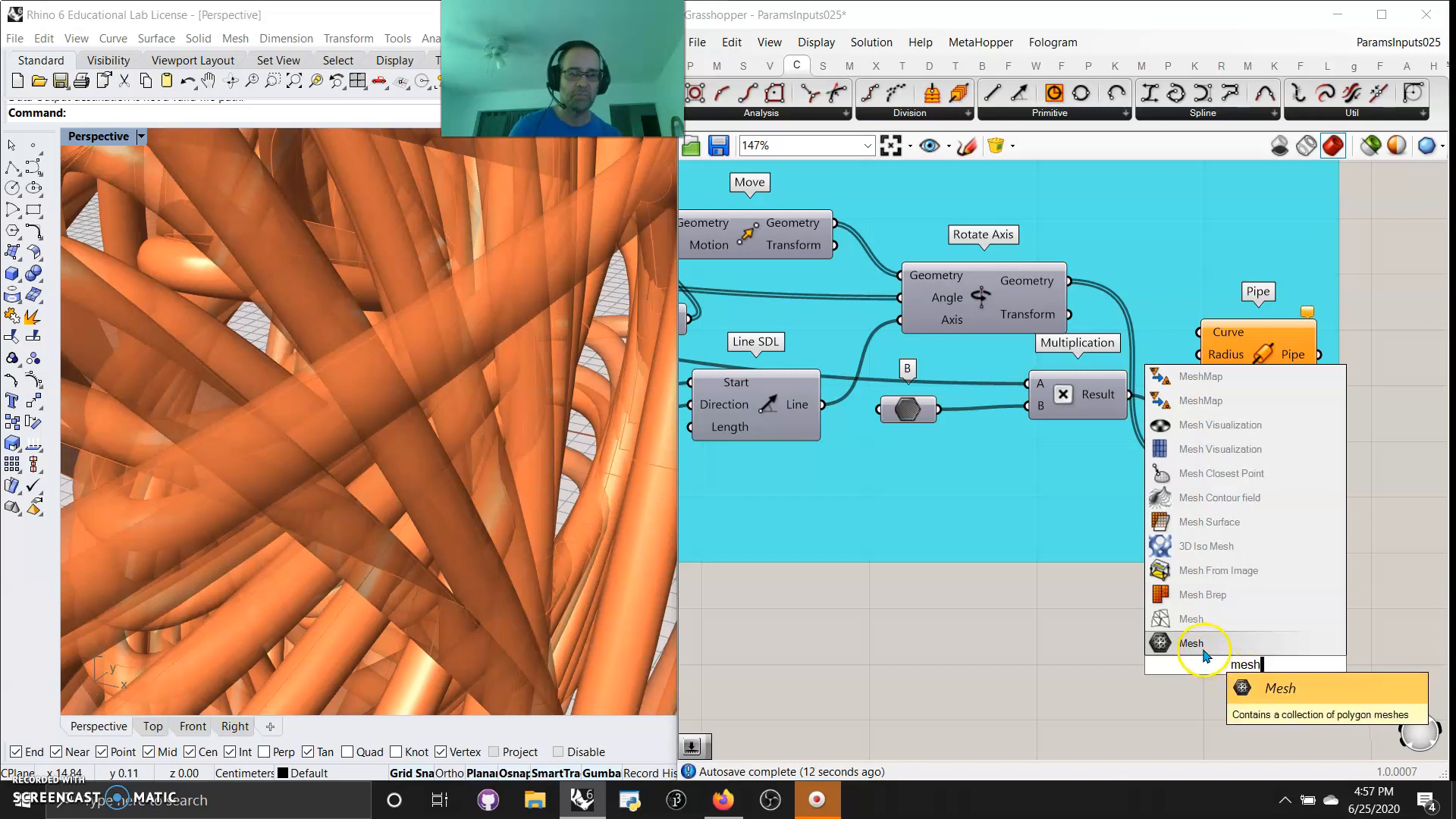
pyautogui.write(' pipe')
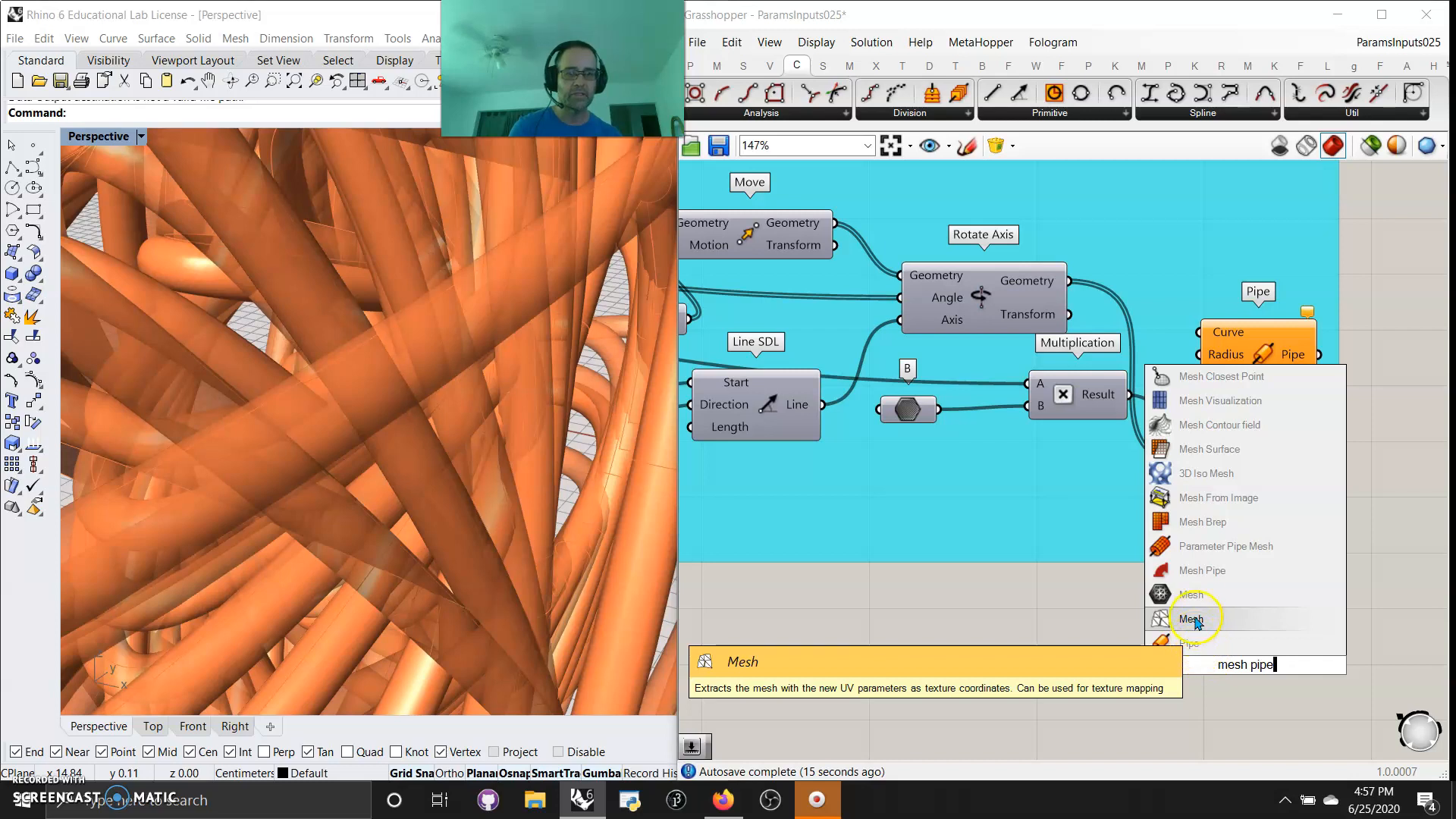
pyautogui.click(1196, 571)
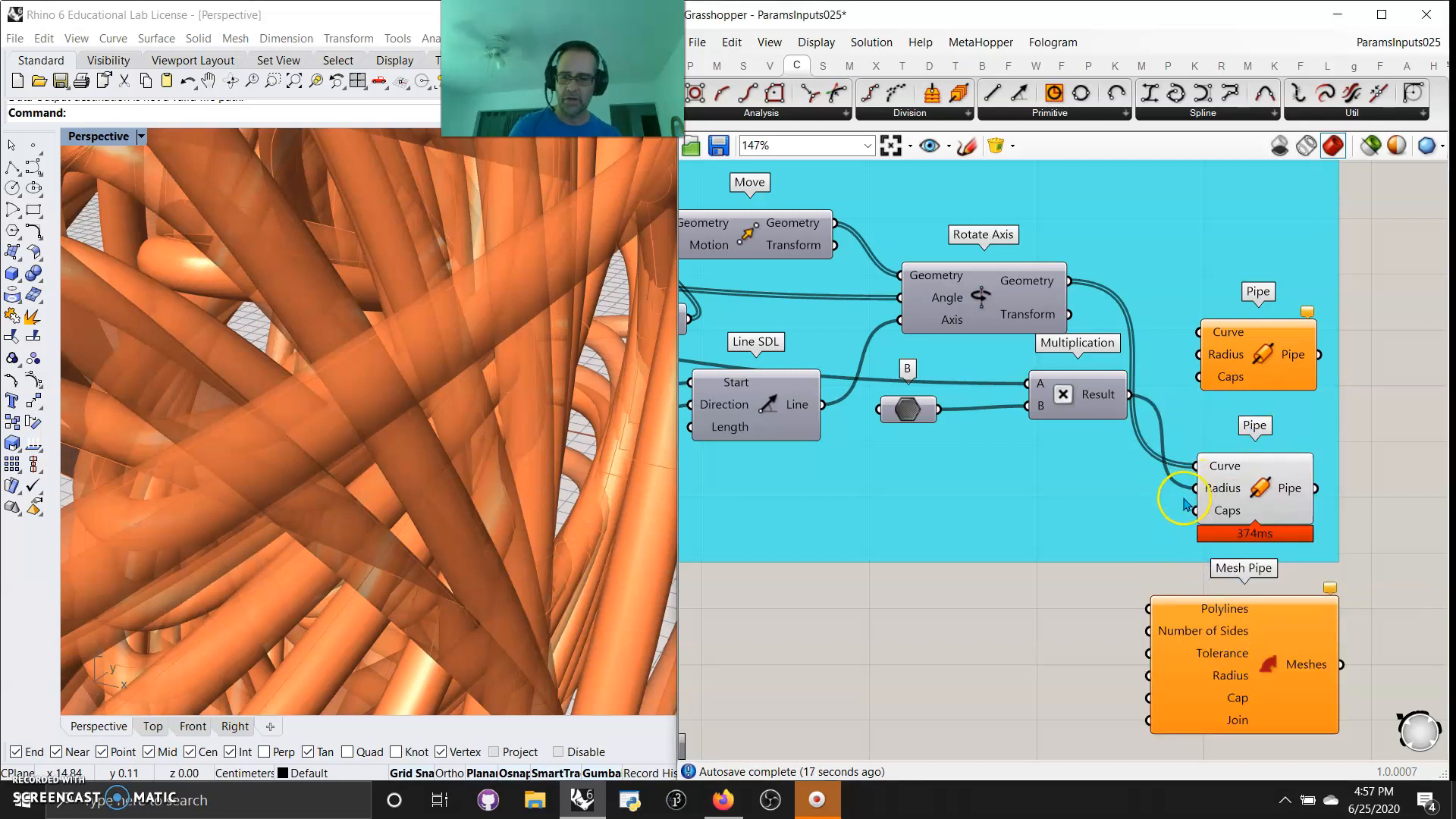
# Transfer the wired Pipe's Radius and Curve connections to Mesh Pipe's Radius and Polylines inputs, and check the whole mesh form
pyautogui.keyDown('ctrl'); pyautogui.keyDown('shift'); pyautogui.moveTo(1196, 489); pyautogui.dragTo(1149, 676); pyautogui.keyUp('shift'); pyautogui.keyUp('ctrl')
pyautogui.keyDown('ctrl'); pyautogui.keyDown('shift'); pyautogui.moveTo(1196, 465); pyautogui.dragTo(1152, 609); pyautogui.keyUp('shift'); pyautogui.keyUp('ctrl')
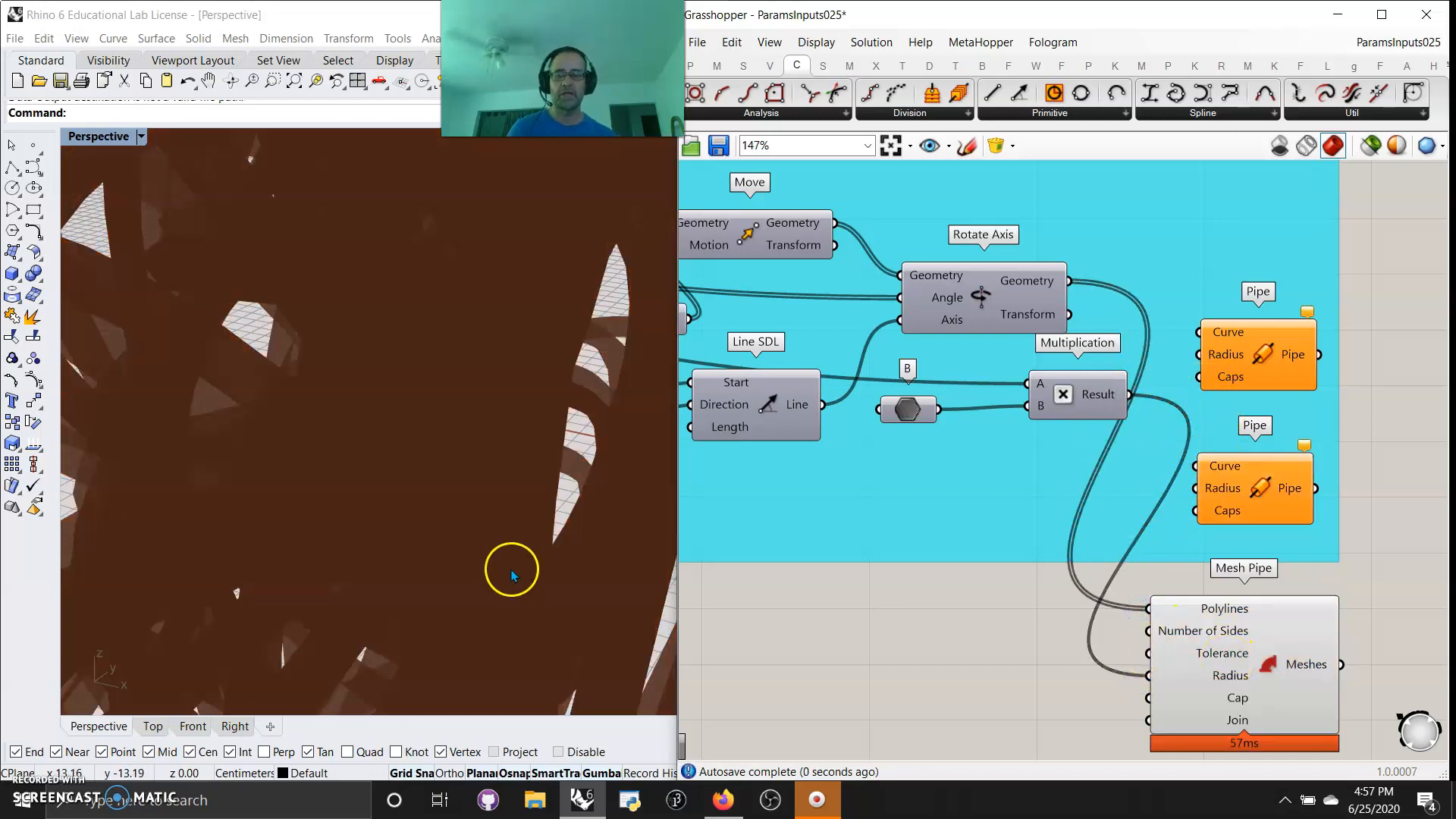
pyautogui.scroll(-12, 473, 525)
pyautogui.moveTo(466, 534); pyautogui.dragTo(437, 523, button='right')
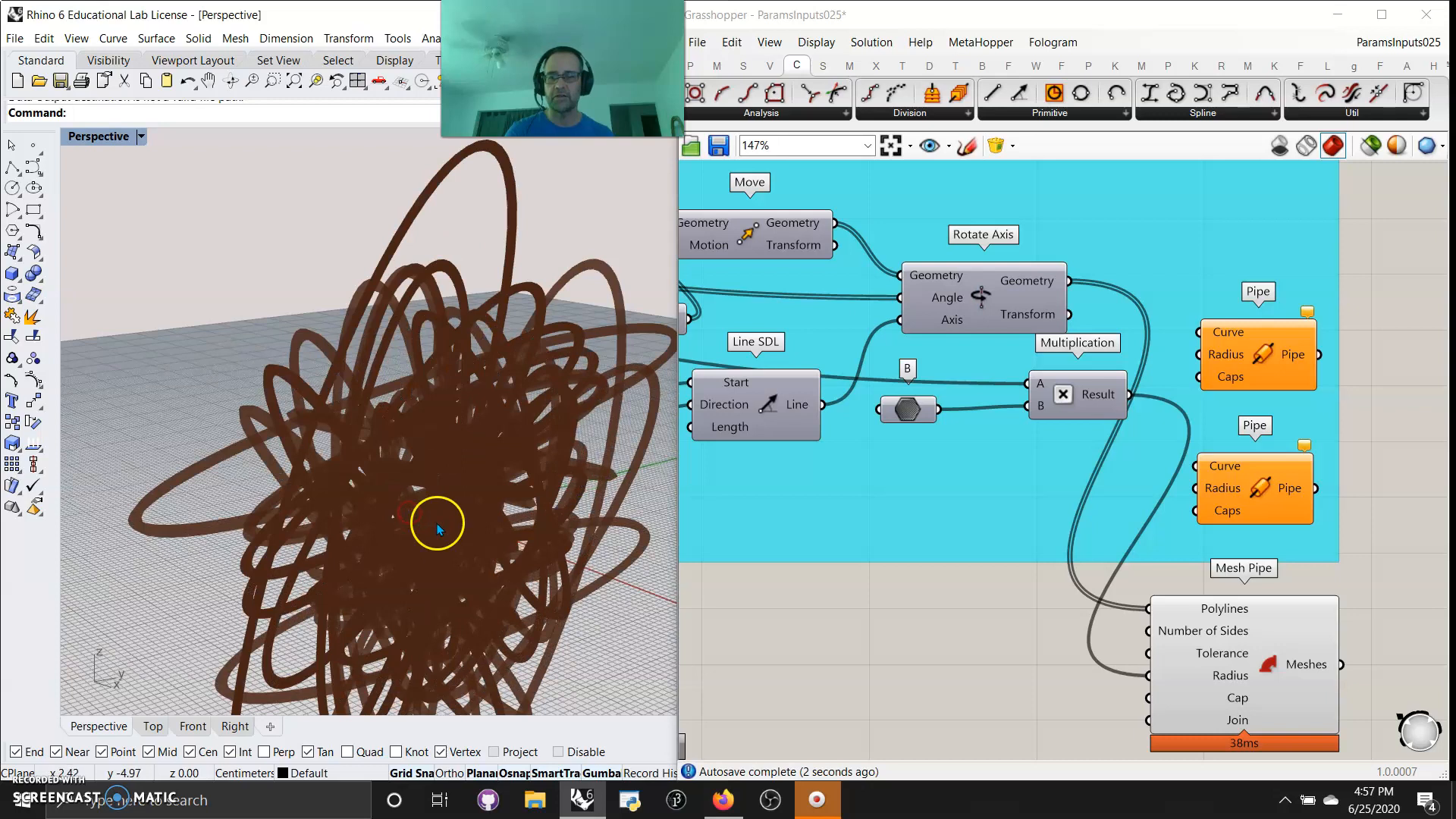
# Move Mesh Pipe up beneath the original Pipe and delete the second Pipe component
pyautogui.moveTo(1242, 686); pyautogui.dragTo(1236, 502)
pyautogui.click(1254, 494)
pyautogui.press('Delete')
# Add Mesh Pipe to the cyan group and shift it slightly away from the incoming wires
pyautogui.rightClick(1083, 516)
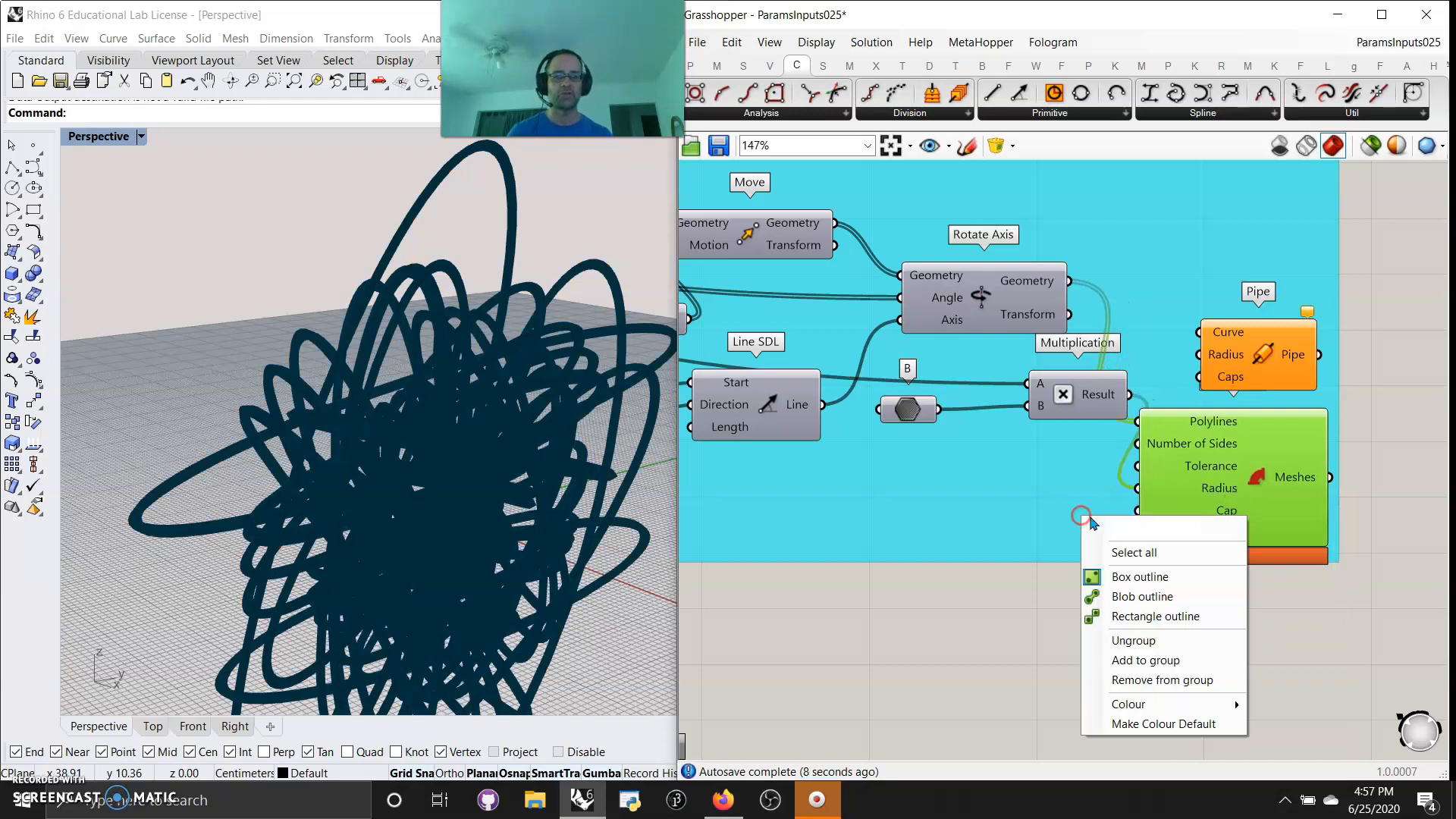
pyautogui.click(1136, 662)
pyautogui.moveTo(1212, 509); pyautogui.dragTo(1247, 511)
pyautogui.scroll(5, 511, 524)
pyautogui.scroll(-12, 502, 526)
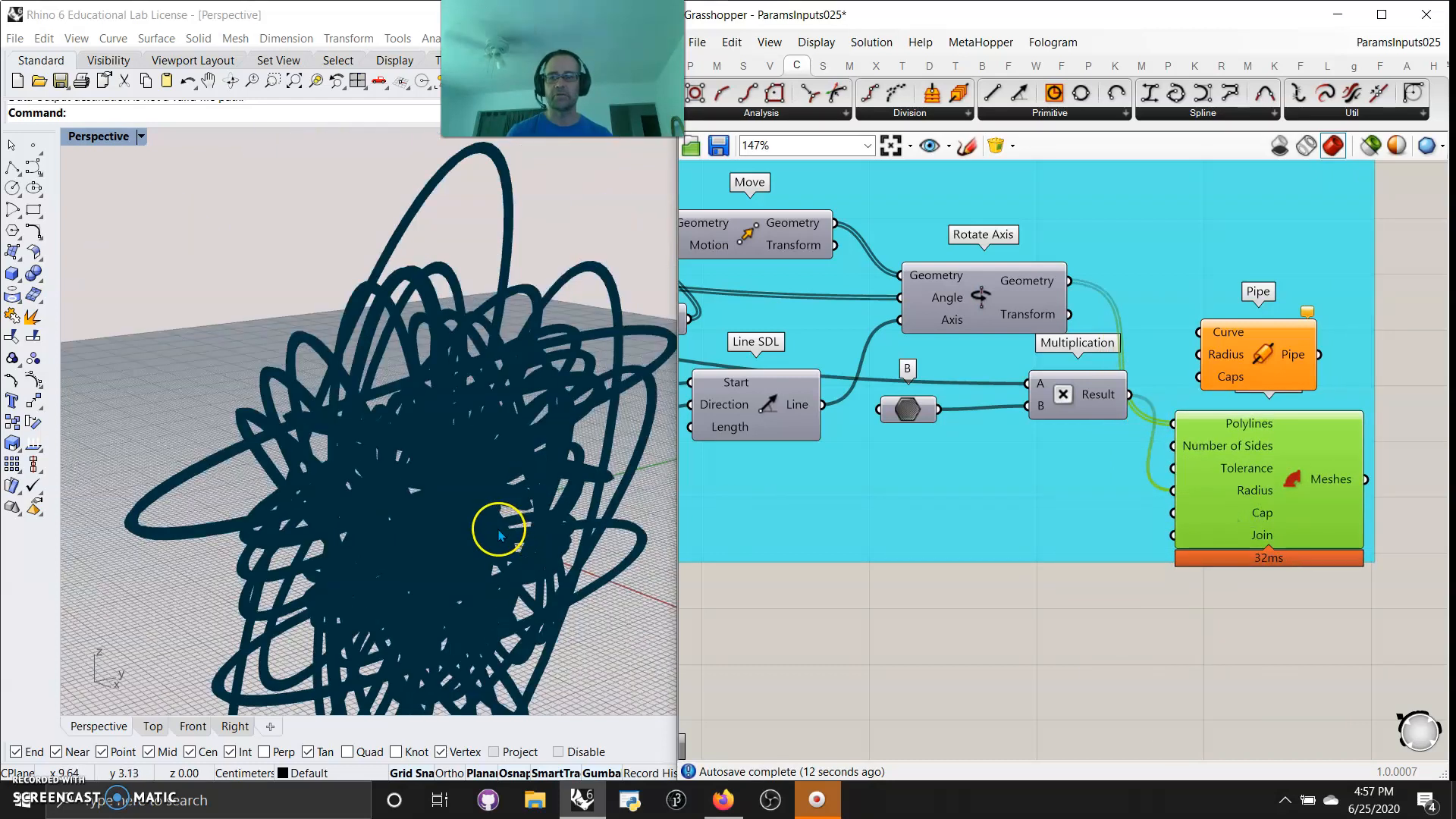
pyautogui.moveTo(939, 486); pyautogui.dragTo(1153, 519, button='right')
pyautogui.moveTo(877, 549); pyautogui.dragTo(1440, 523, button='right')
pyautogui.moveTo(1342, 555); pyautogui.dragTo(971, 554, button='right')
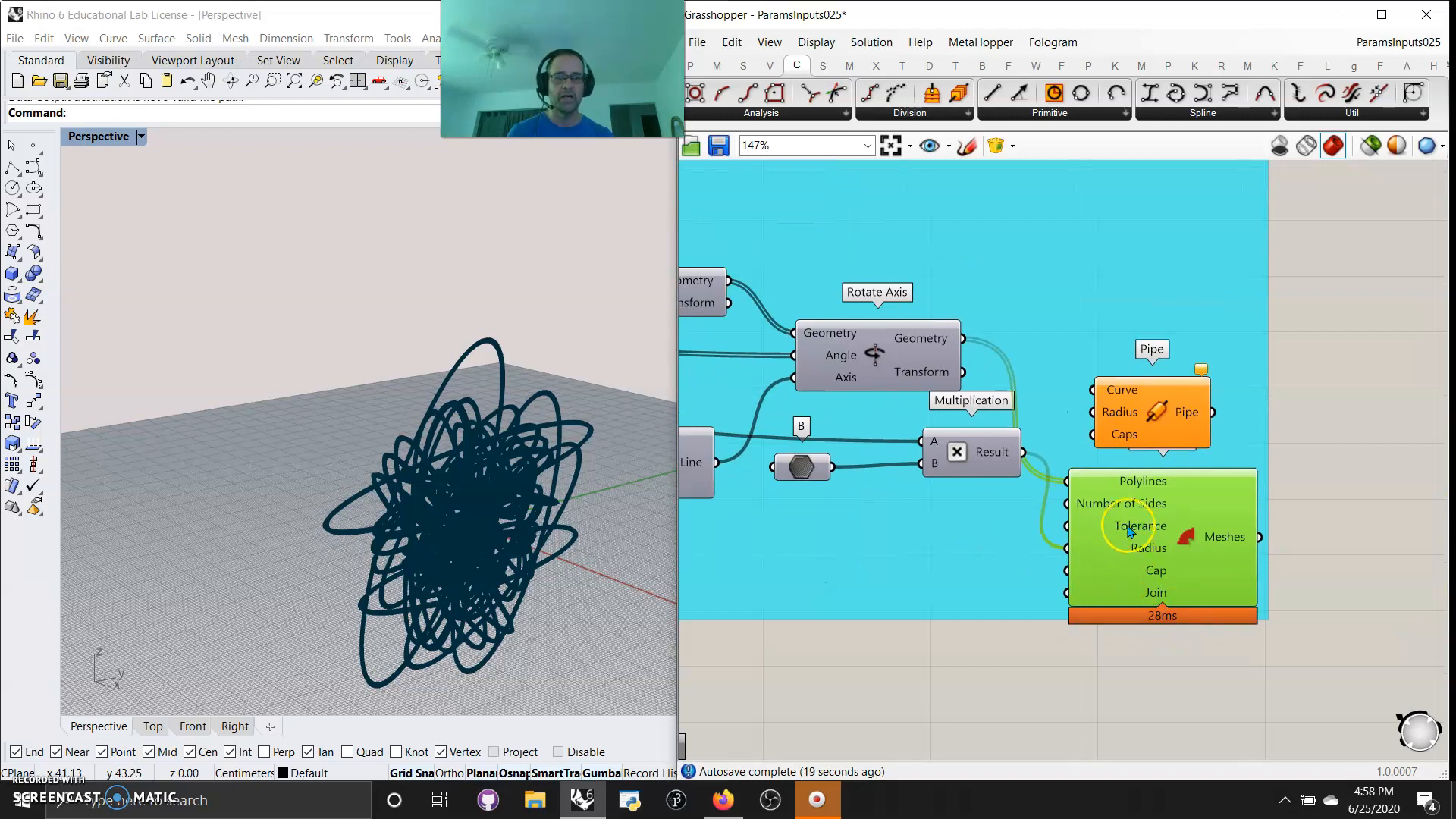